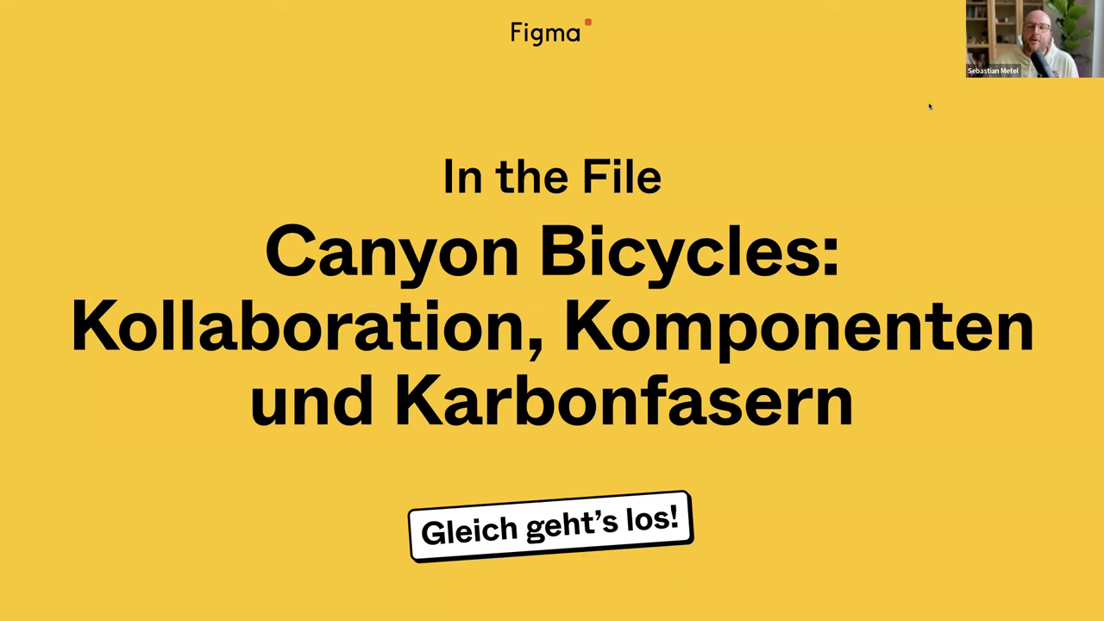
Advance from the Canyon Bicycles title to the livestream housekeeping slide.
key(Right)
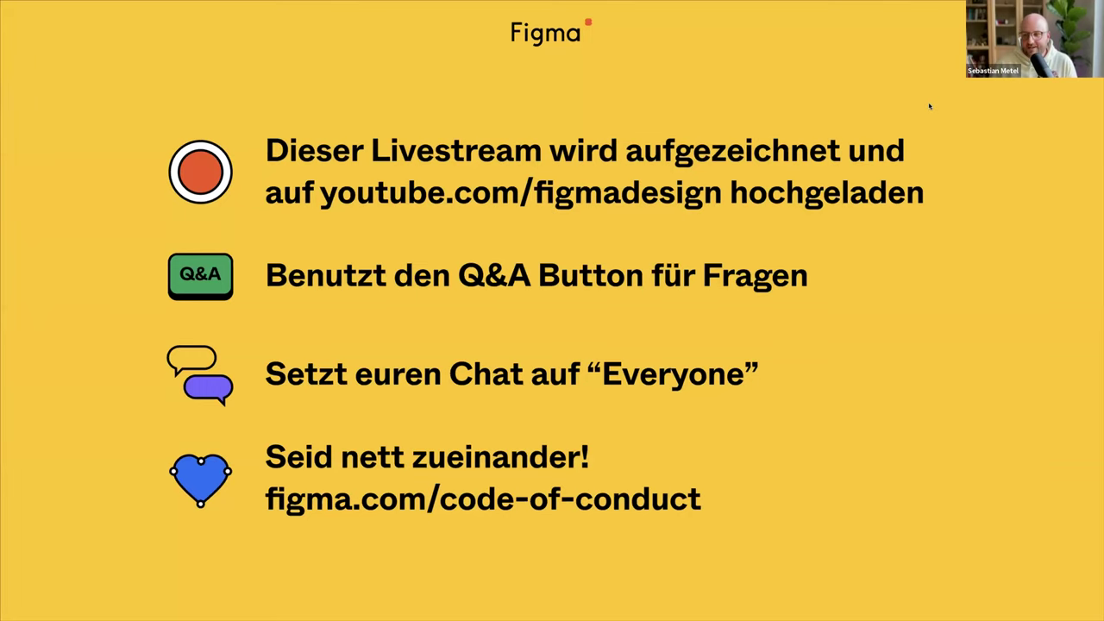
Step through the upcoming livestreams and contact slide to the Designer Advocate speaker introduction.
key(Right)
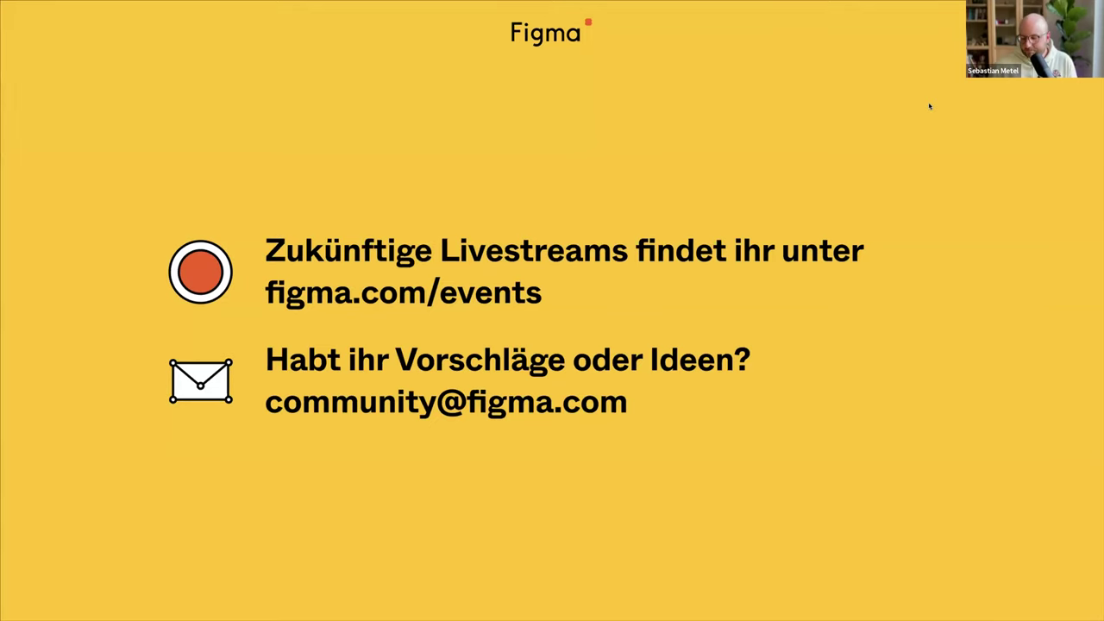
key(Right)
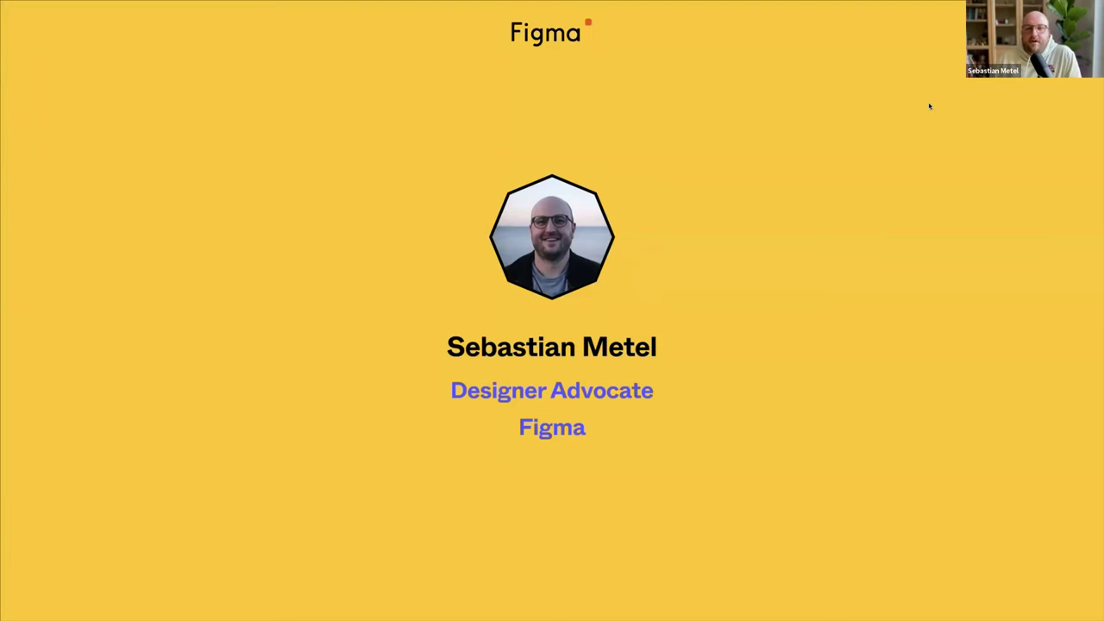
Advance through the In the File title and guest speaker introduction slides.
key(Right)
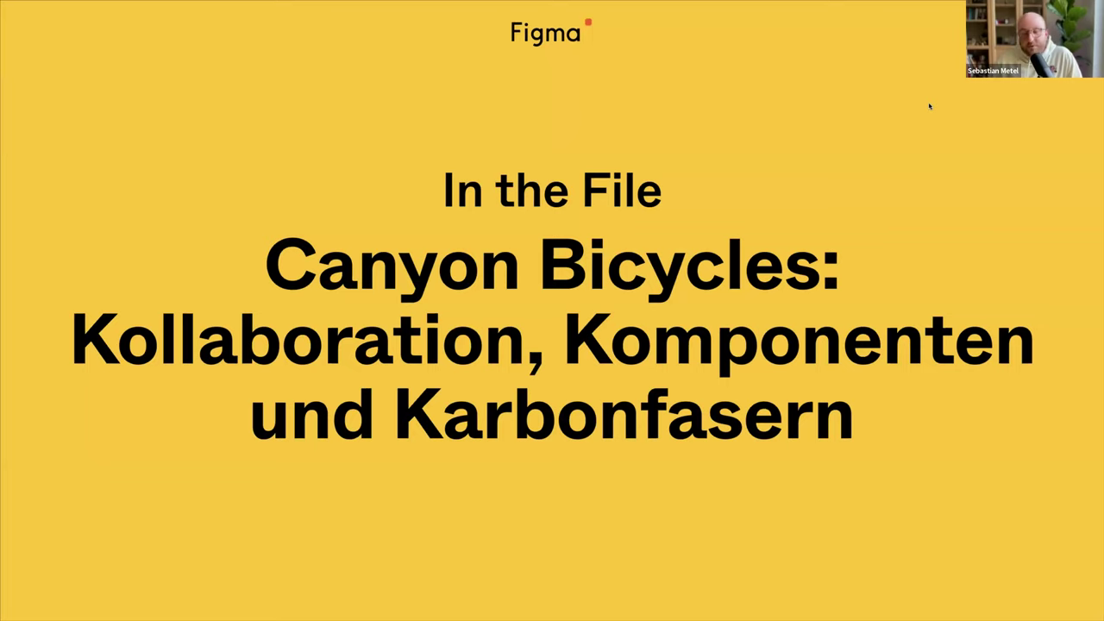
key(Right)
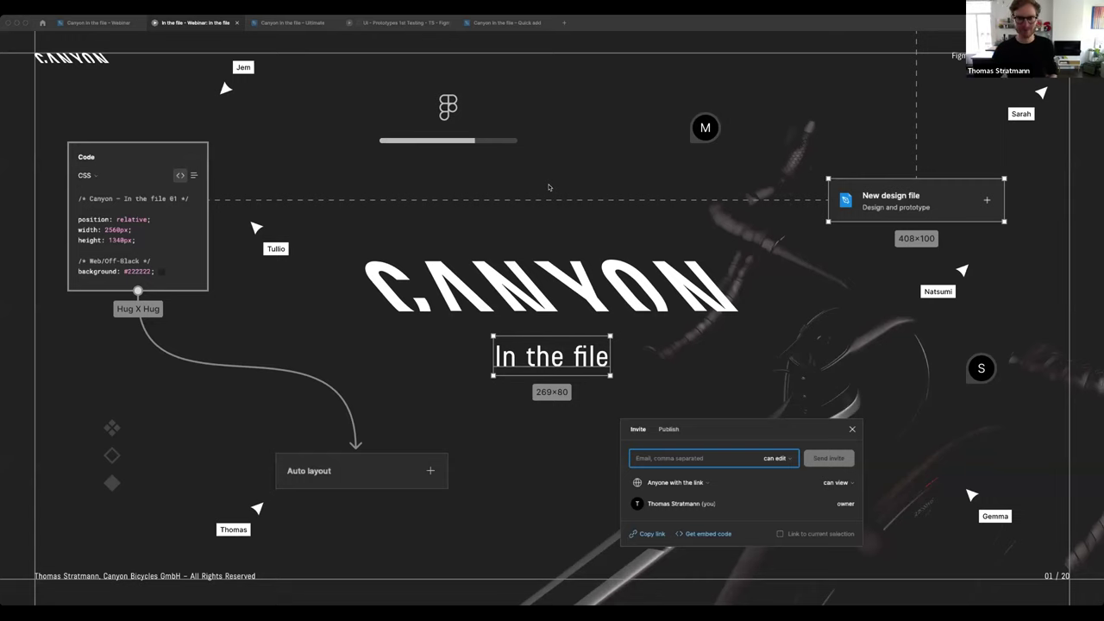
Advance the Canyon deck through slide 02 agenda and slide 03 'We inspire to ride' to slide 04.
key(Right)
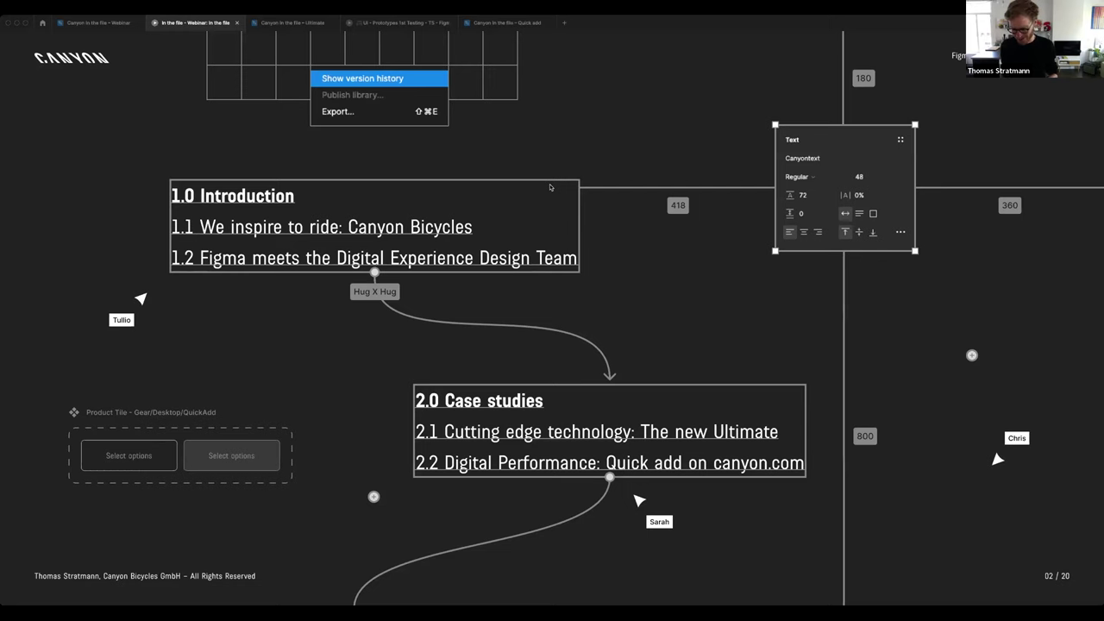
key(Right)
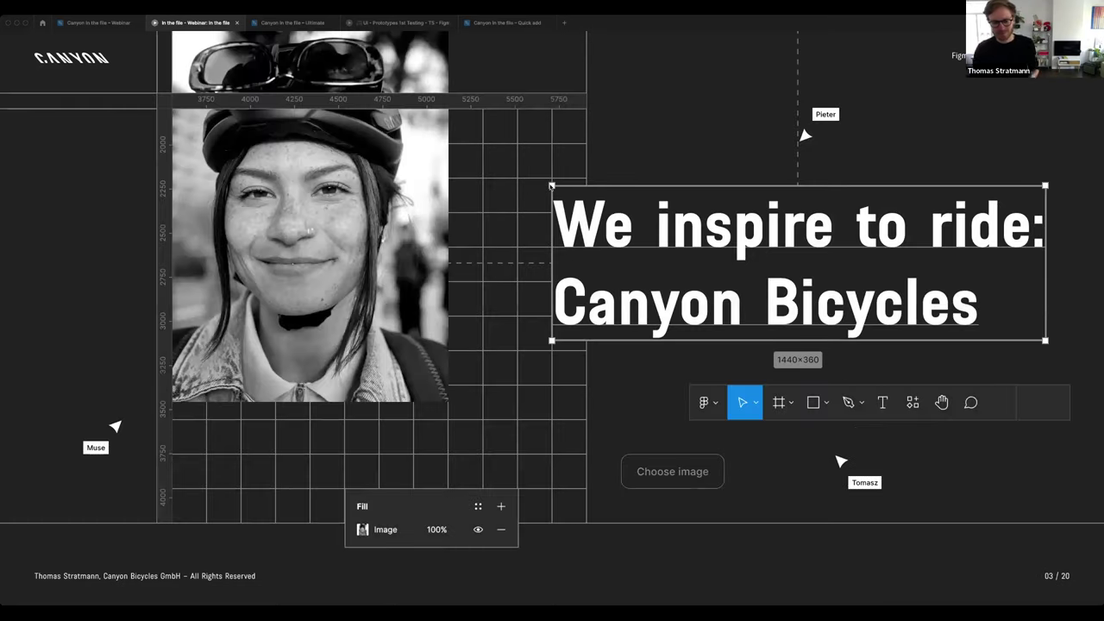
key(Right)
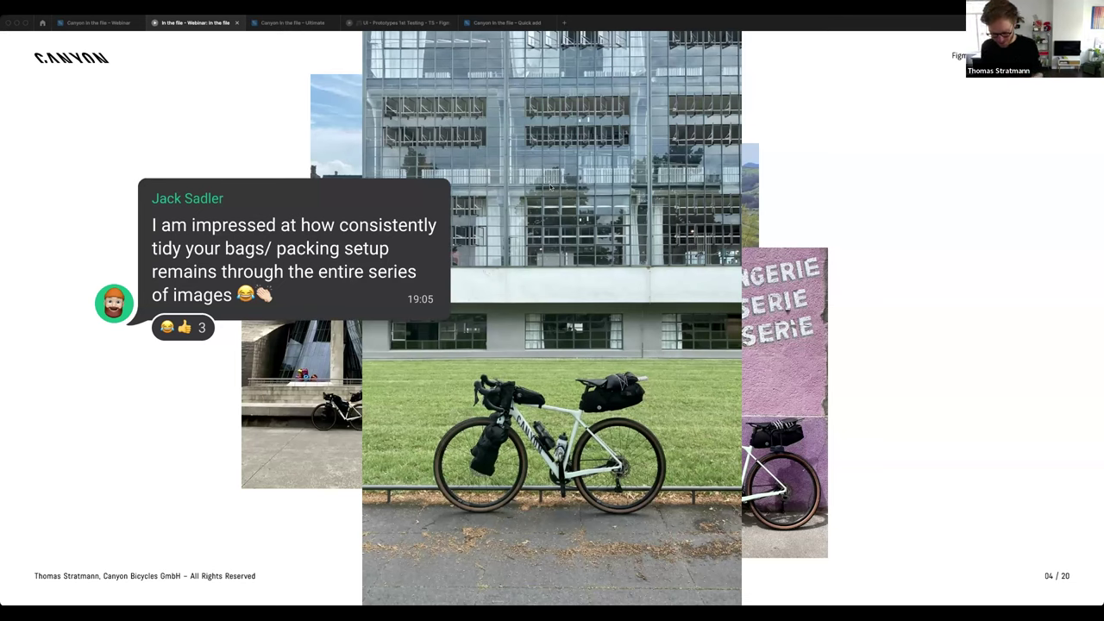
Reveal slide 05's track cyclist and Canyon building photos, then advance to slide 06's wind-tunnel photos.
key(Right)
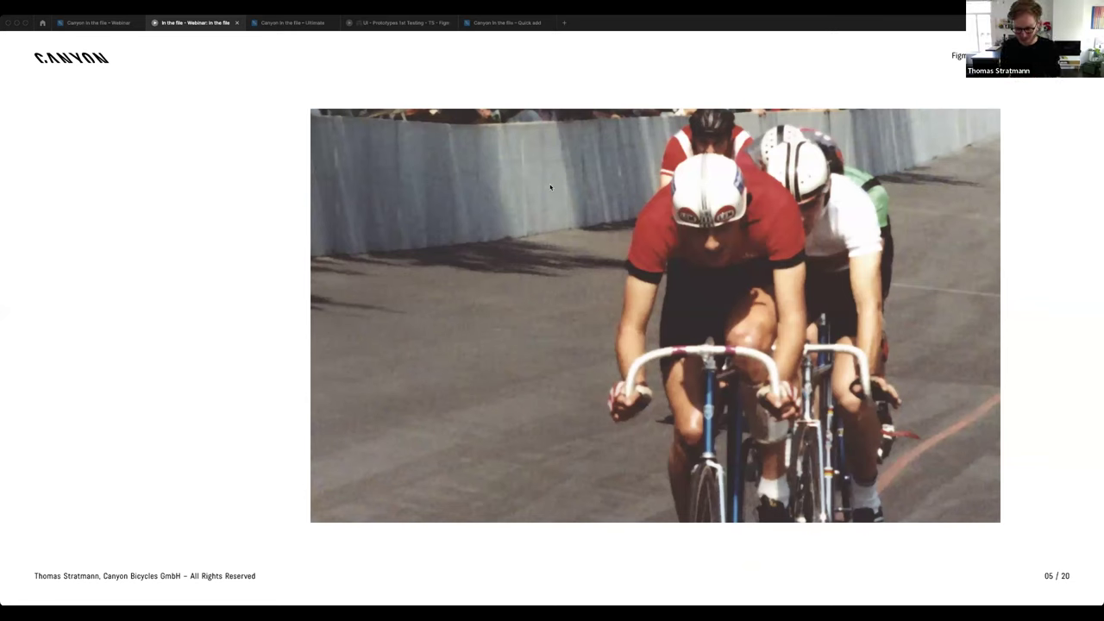
key(Right)
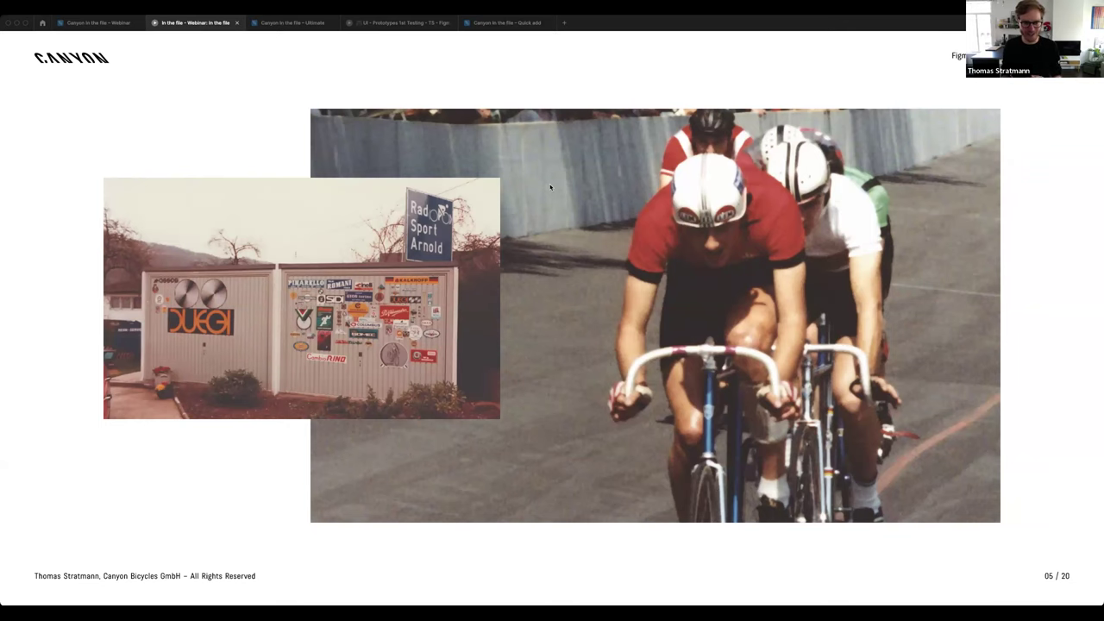
key(Right)
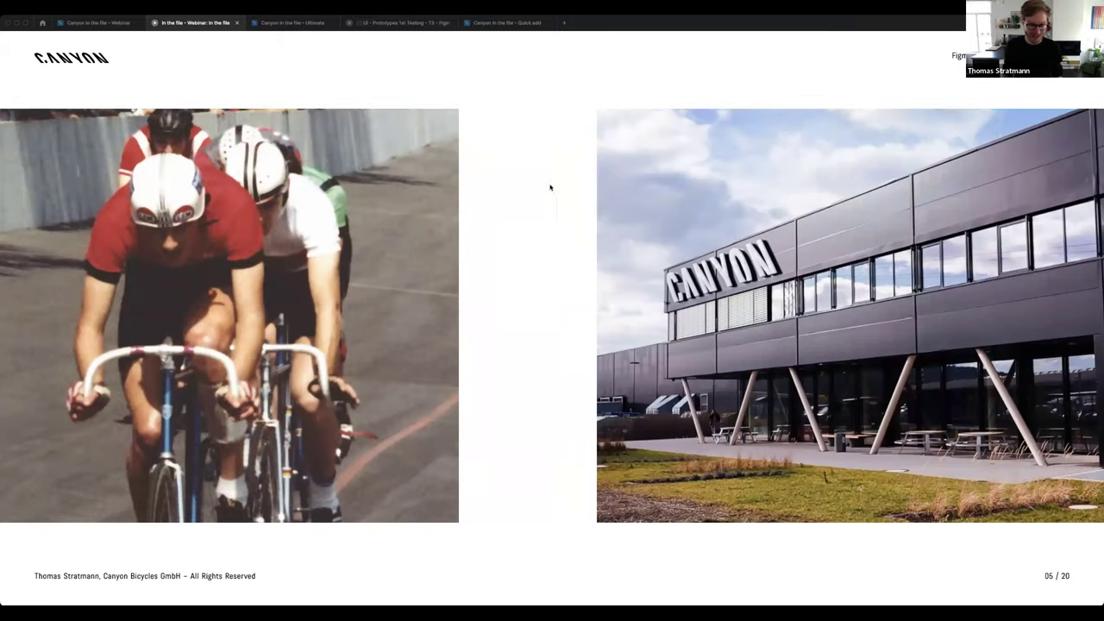
key(Right)
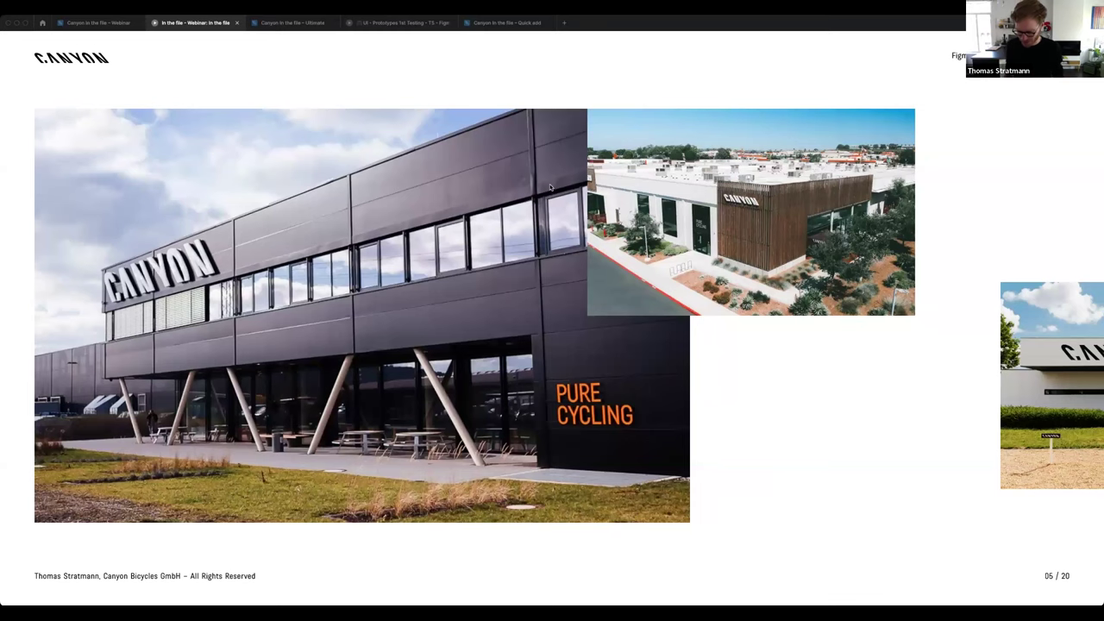
scroll(550, 186, right, 5)
scroll(549, 186, right, 4)
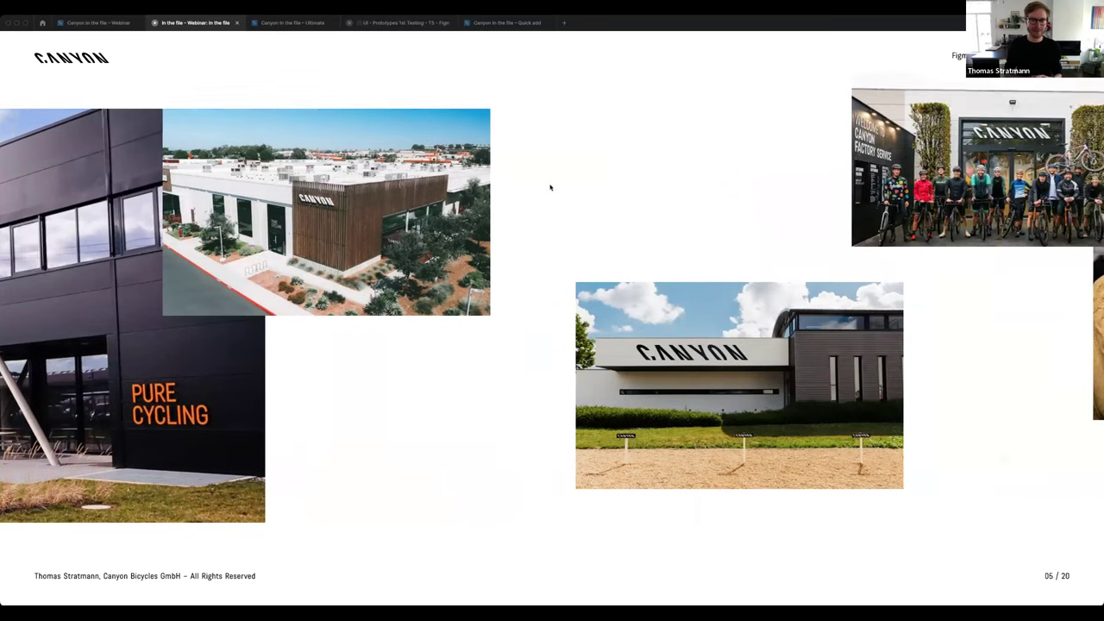
scroll(550, 187, right, 8)
scroll(549, 187, right, 3)
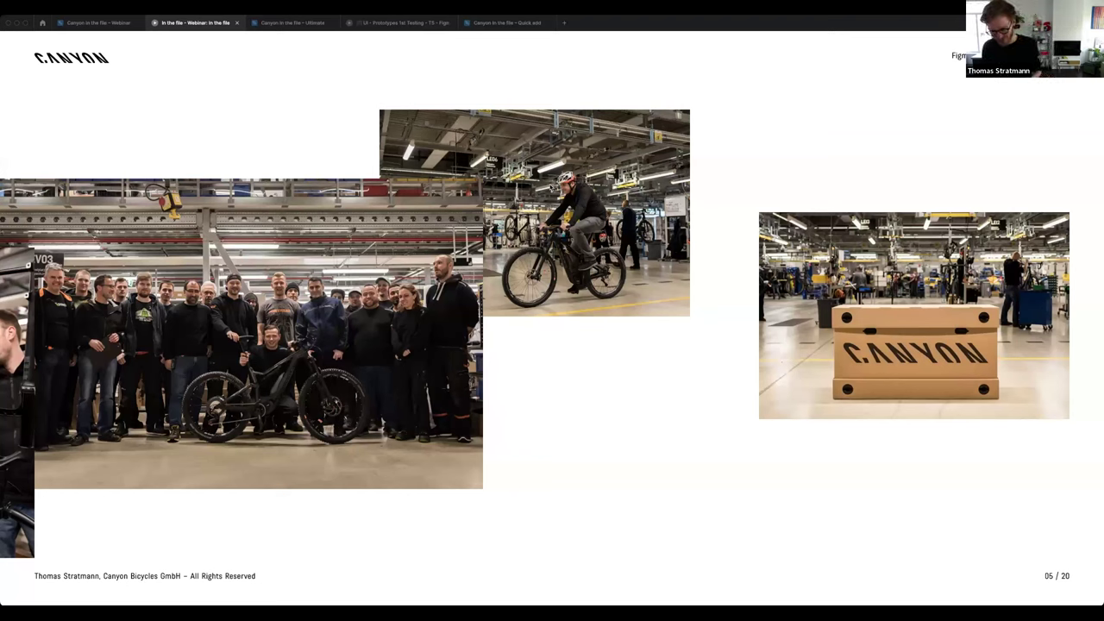
key(Right)
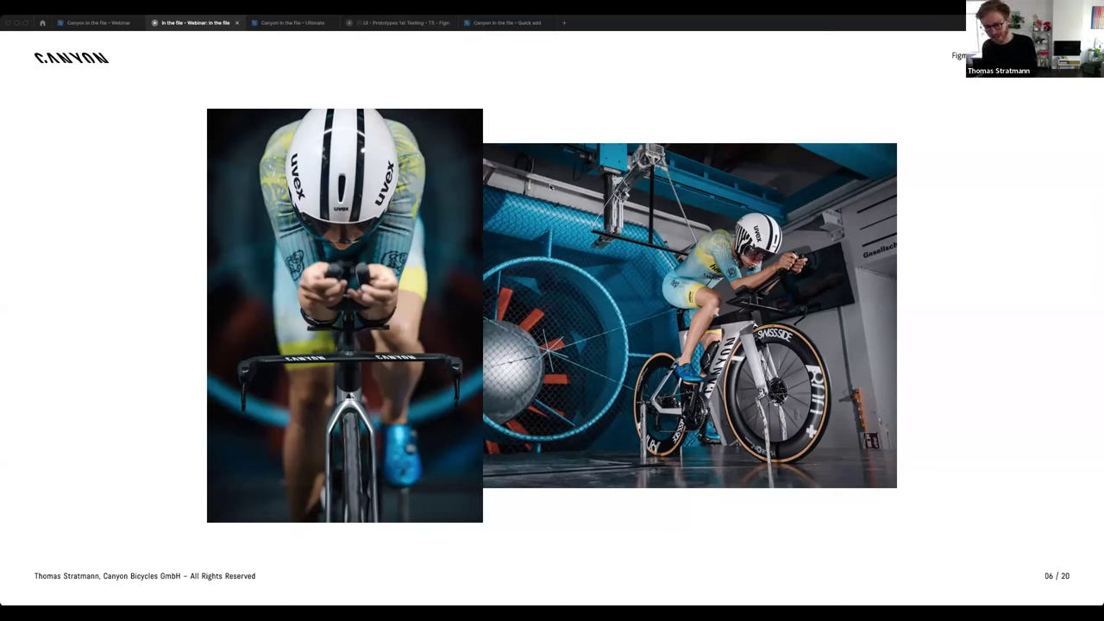
Build slide 06's collage, from paint-booth to Arc de Triomphe and yellow-jersey photos, then reach slide 07.
key(Right)
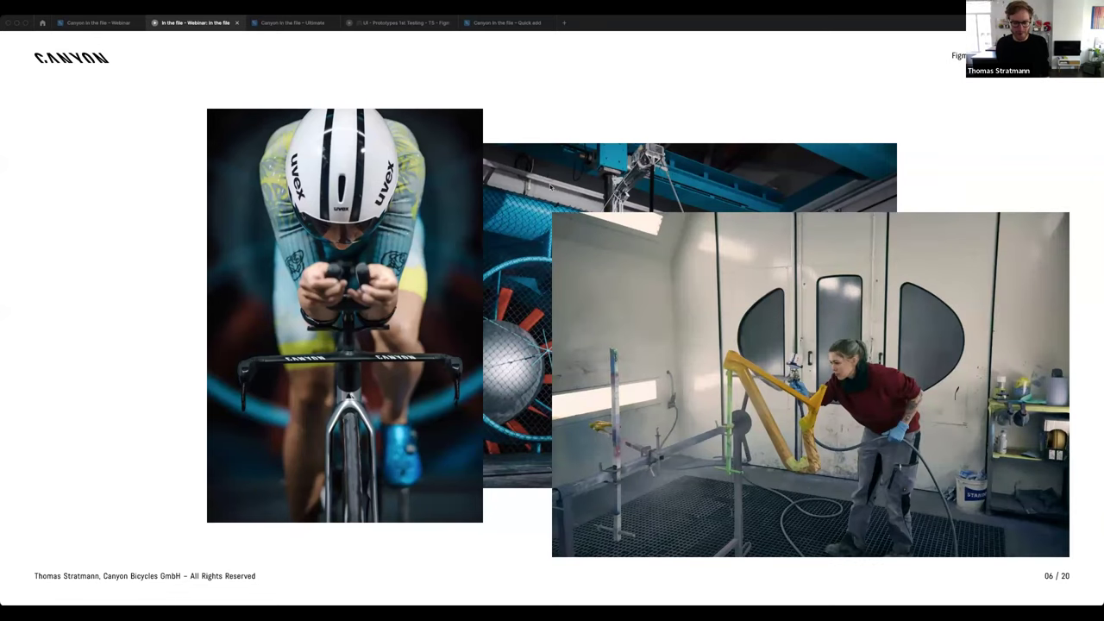
key(Right)
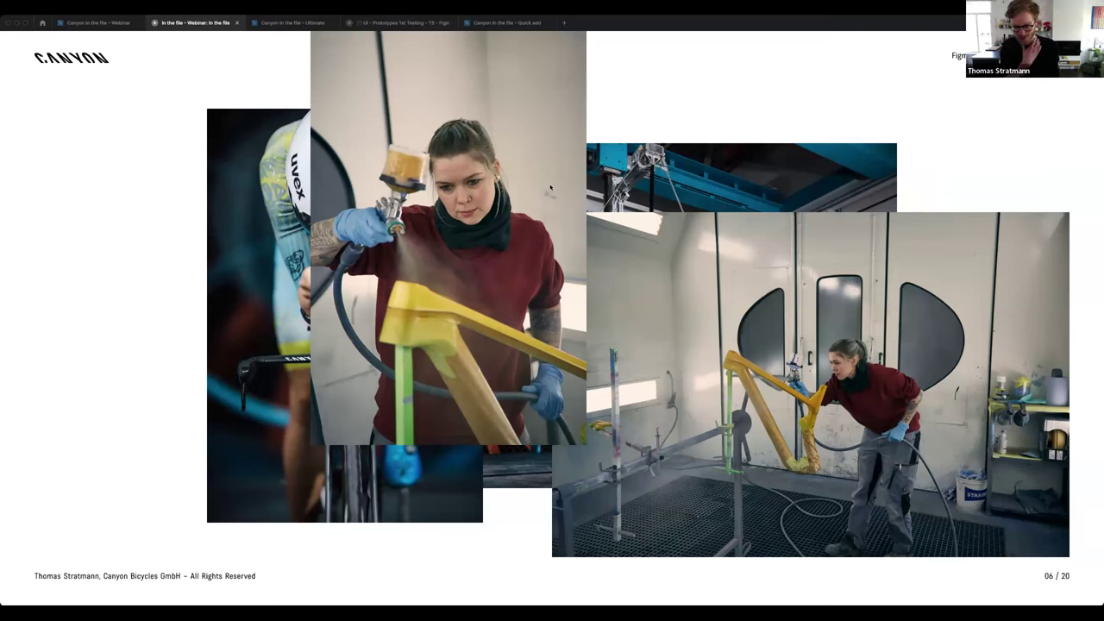
key(Right)
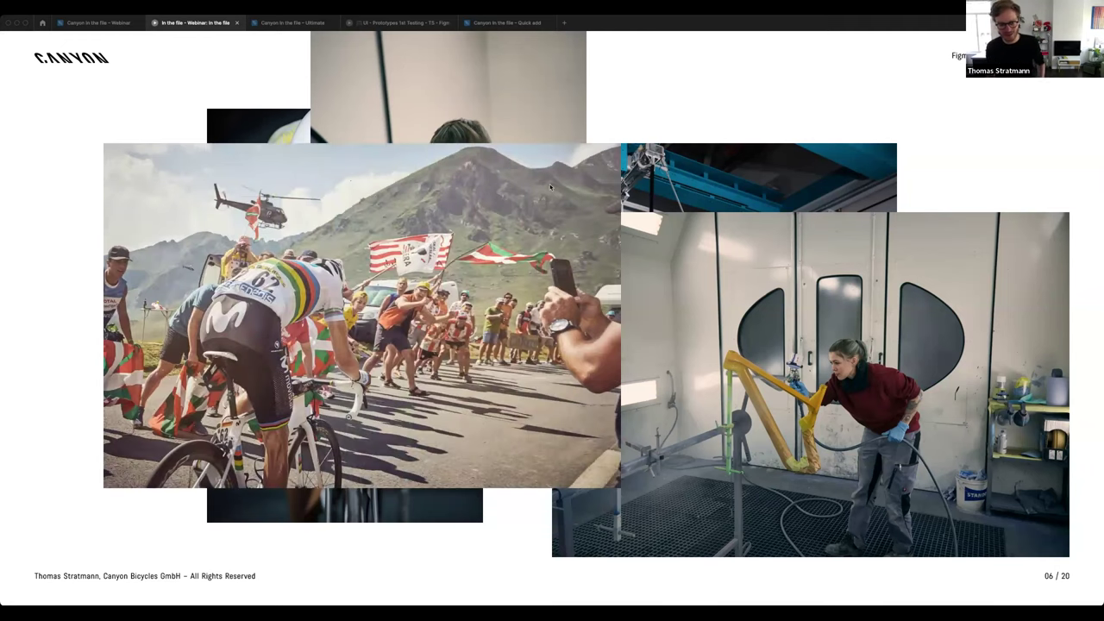
key(Right)
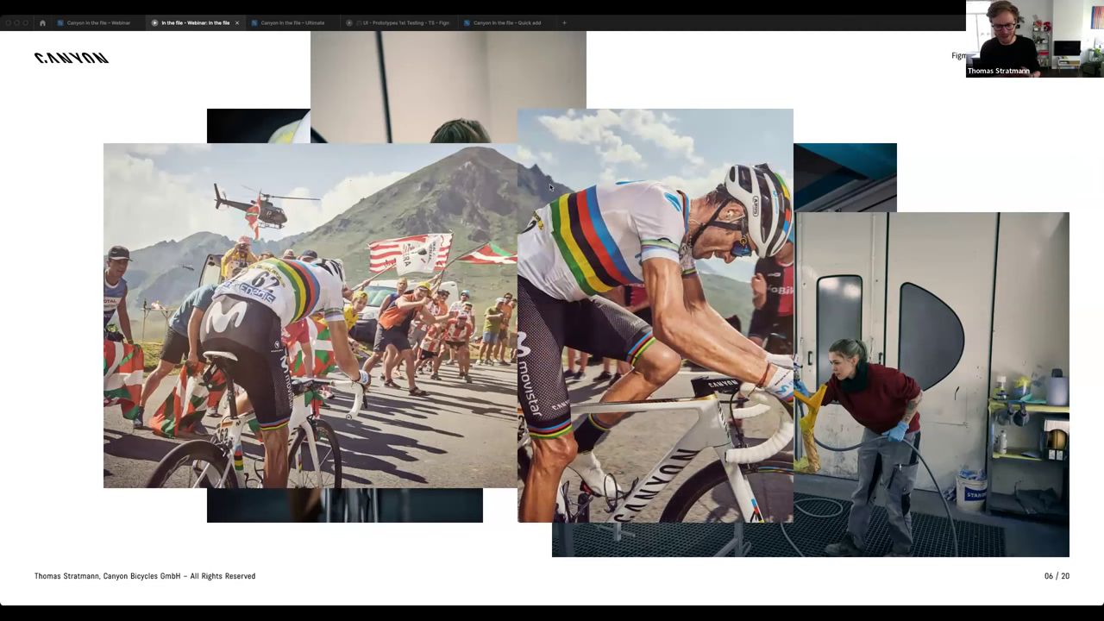
key(Right)
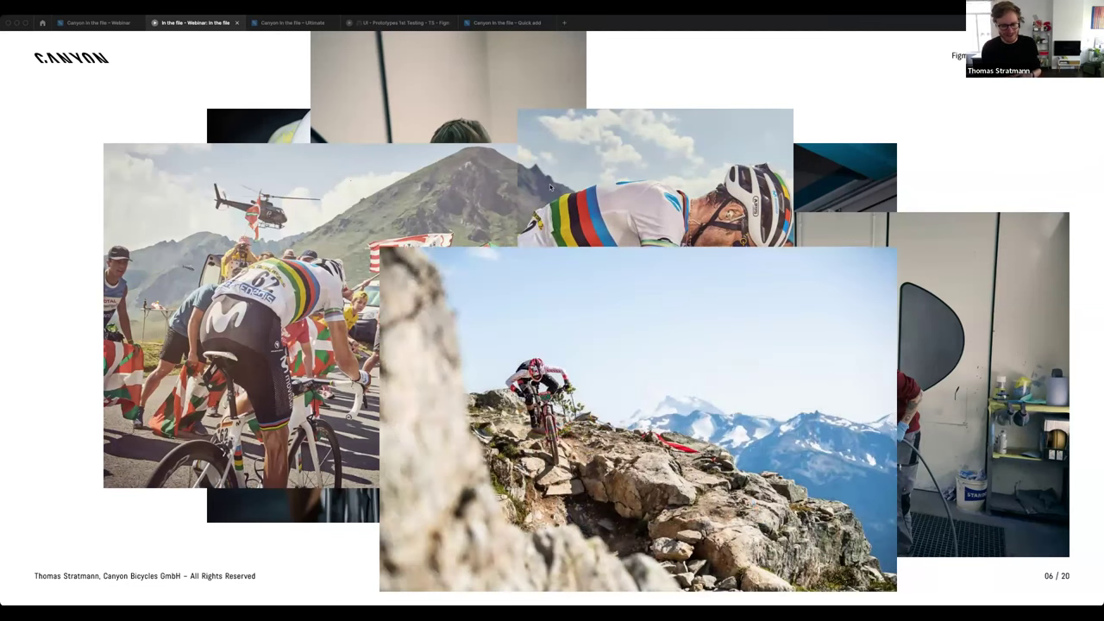
key(Right)
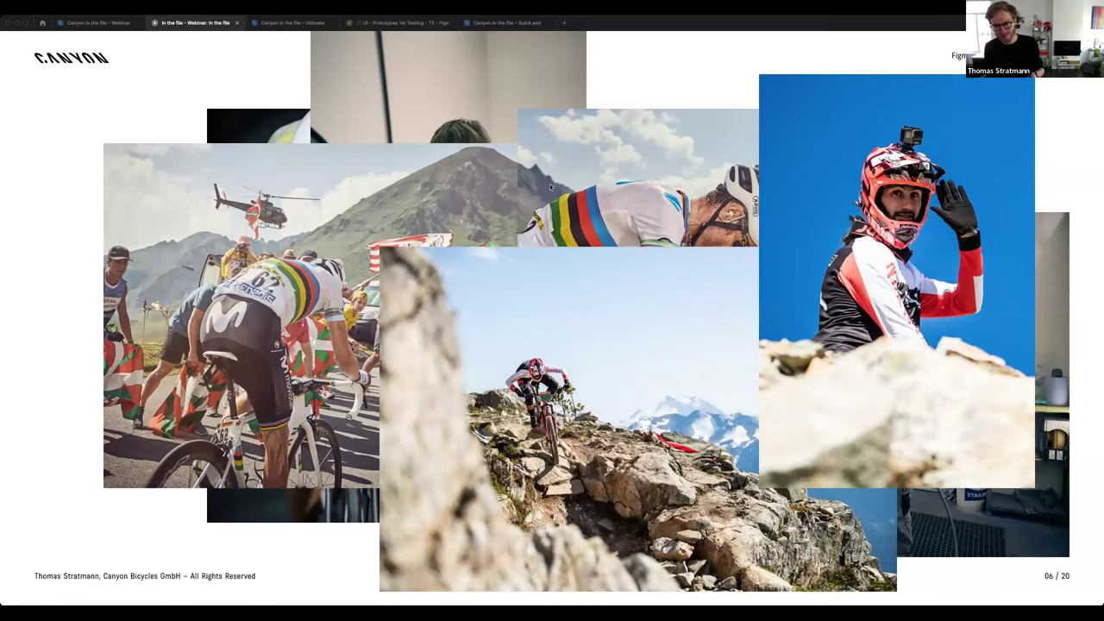
key(Right)
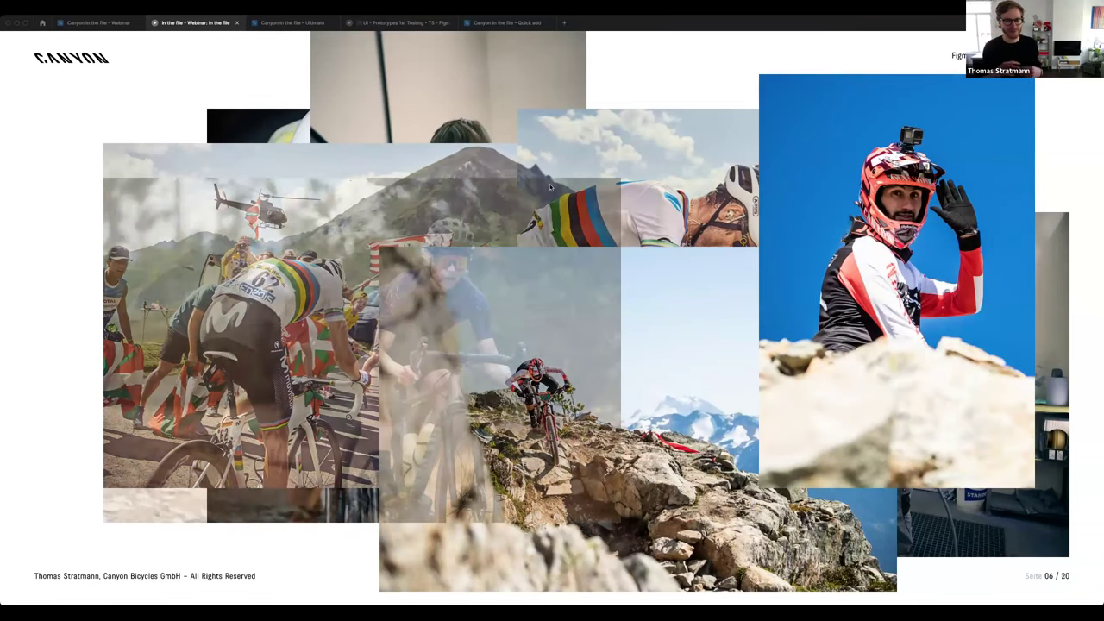
key(Right)
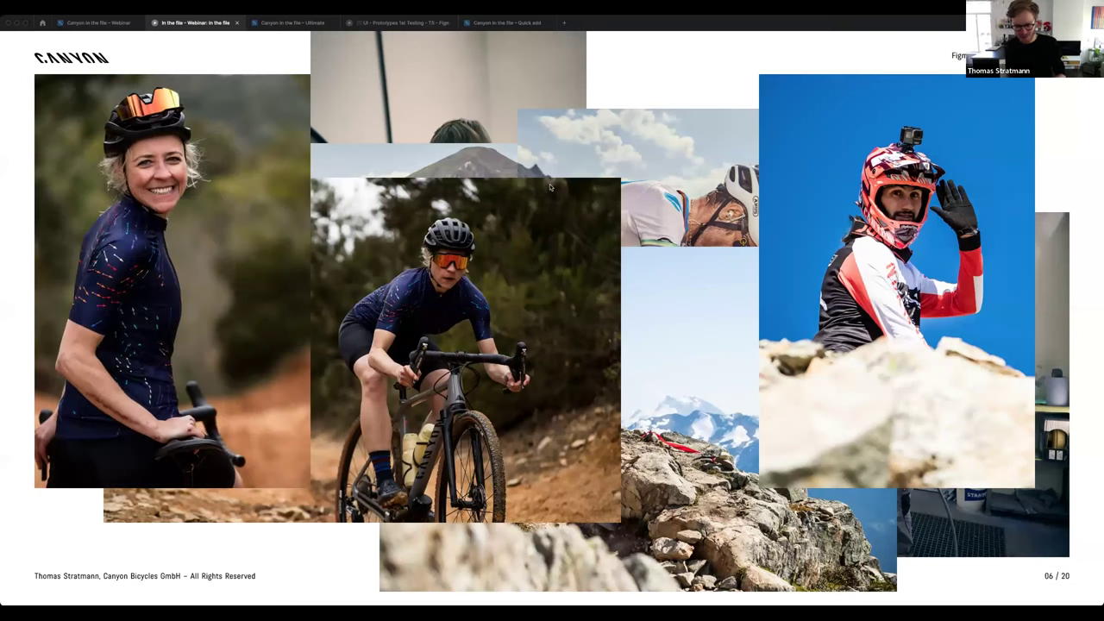
key(Right)
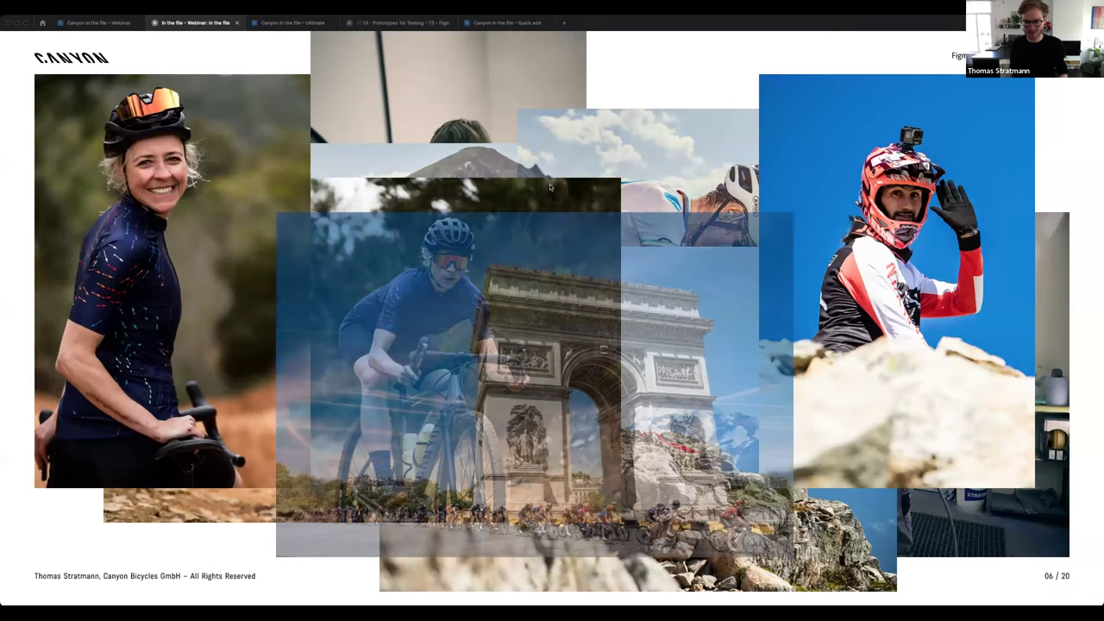
key(Right)
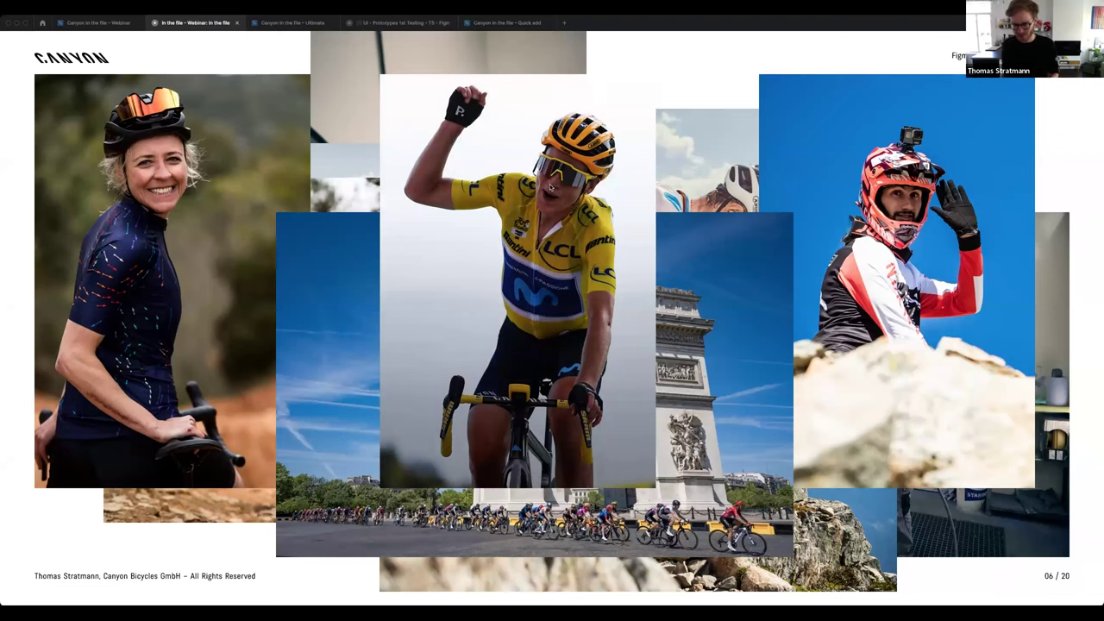
key(Right)
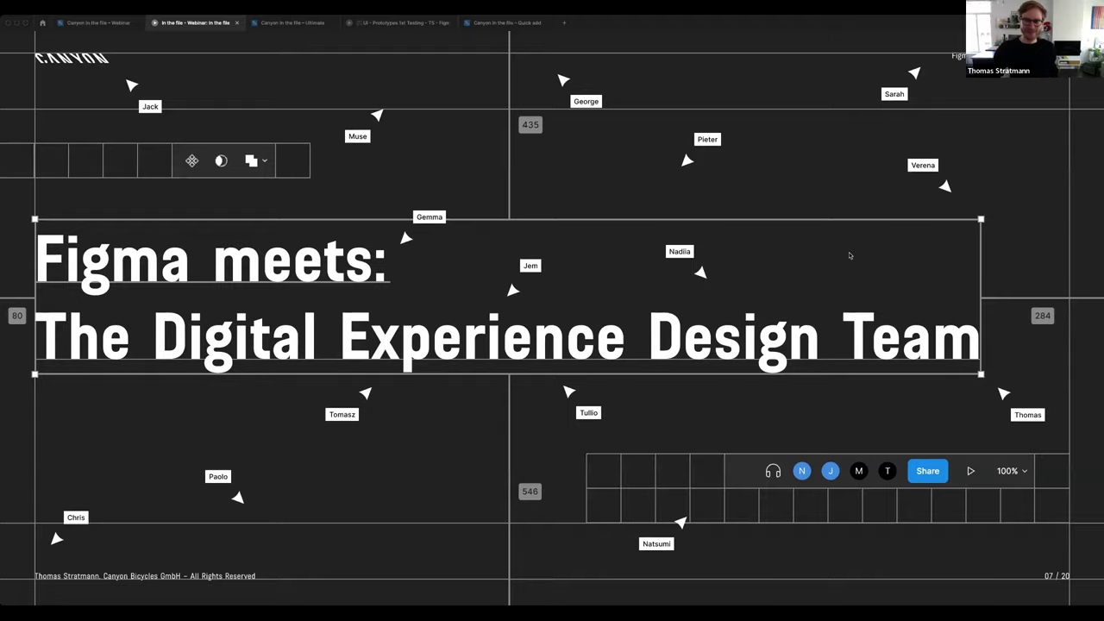
Advance from slide 07 through the slide 08 bike carousel to the canyon.com homepage slide 09.
key(Right)
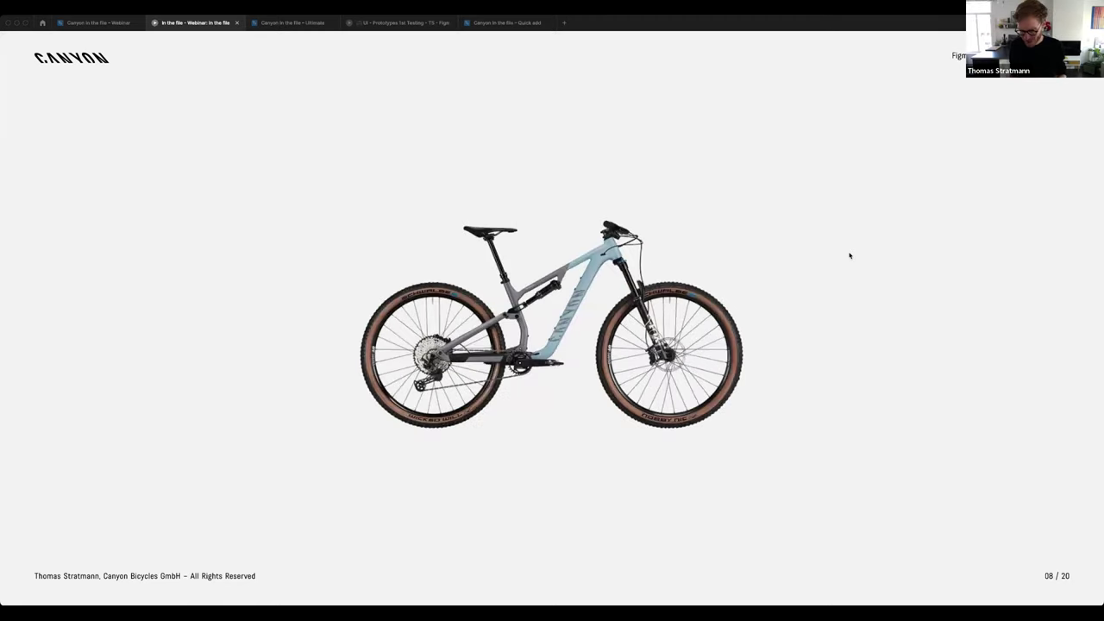
key(Right)
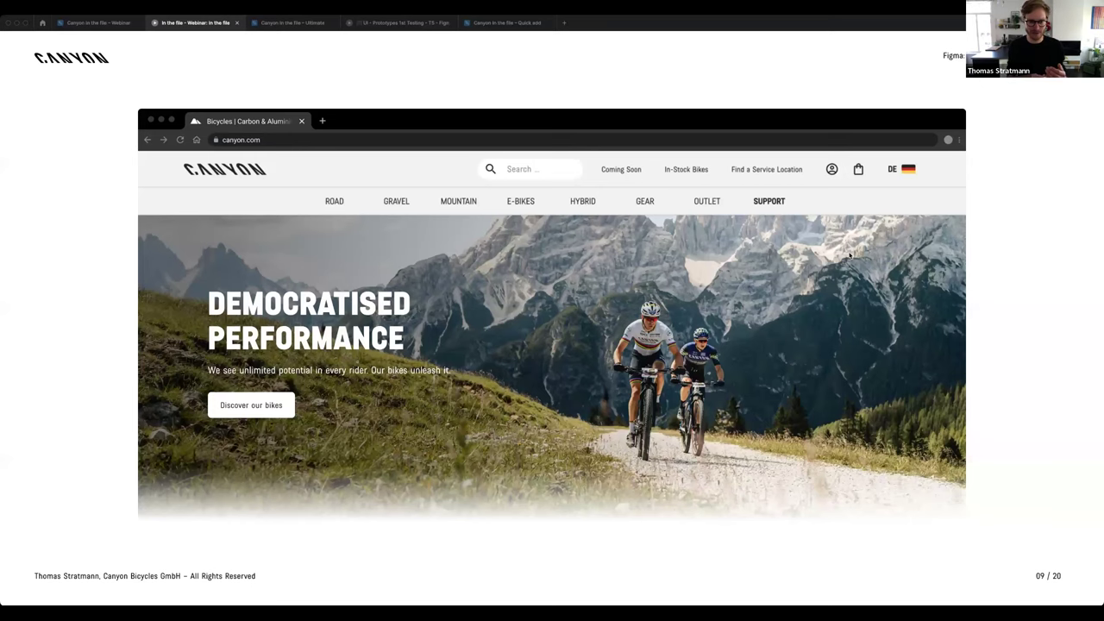
Move past the bike product grid slide to slide 11, the Digital Experience Design Team chart.
key(Right)
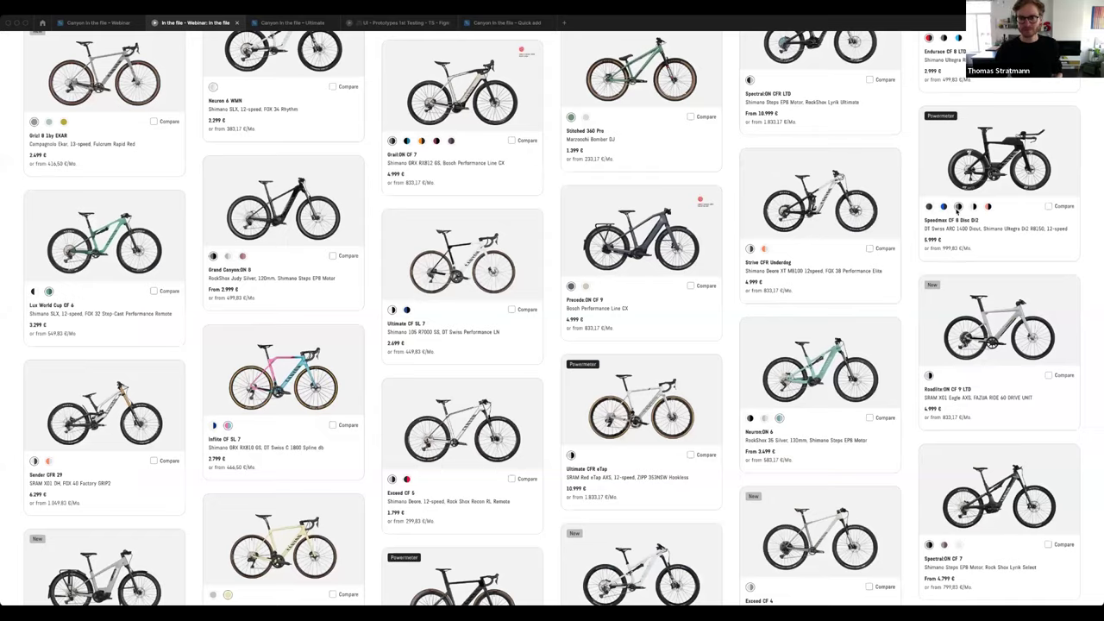
key(Right)
key(Left)
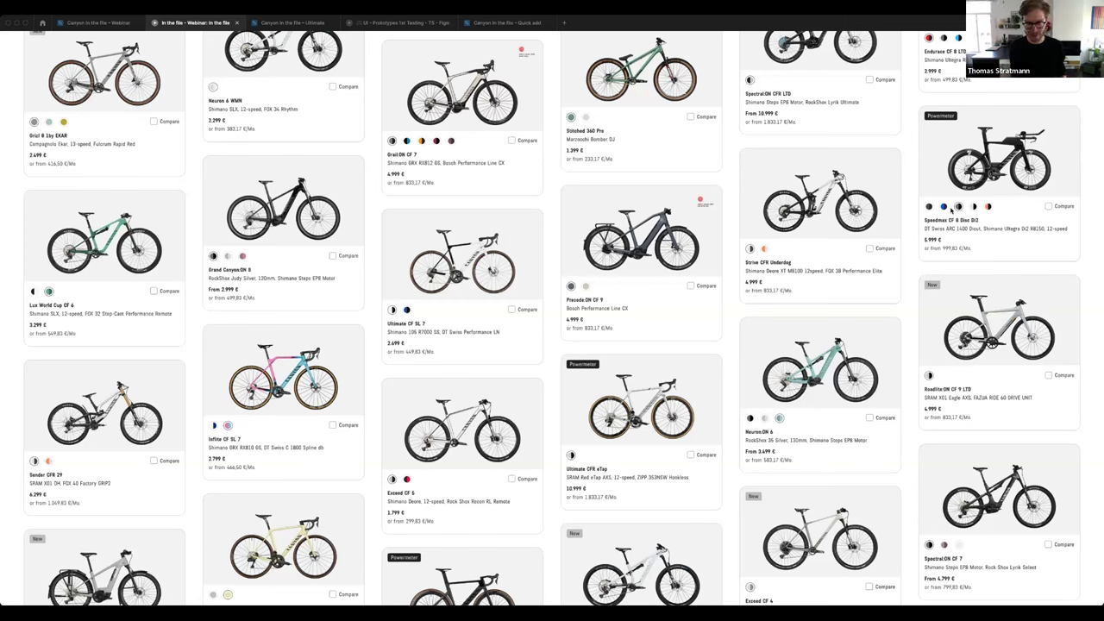
key(Right)
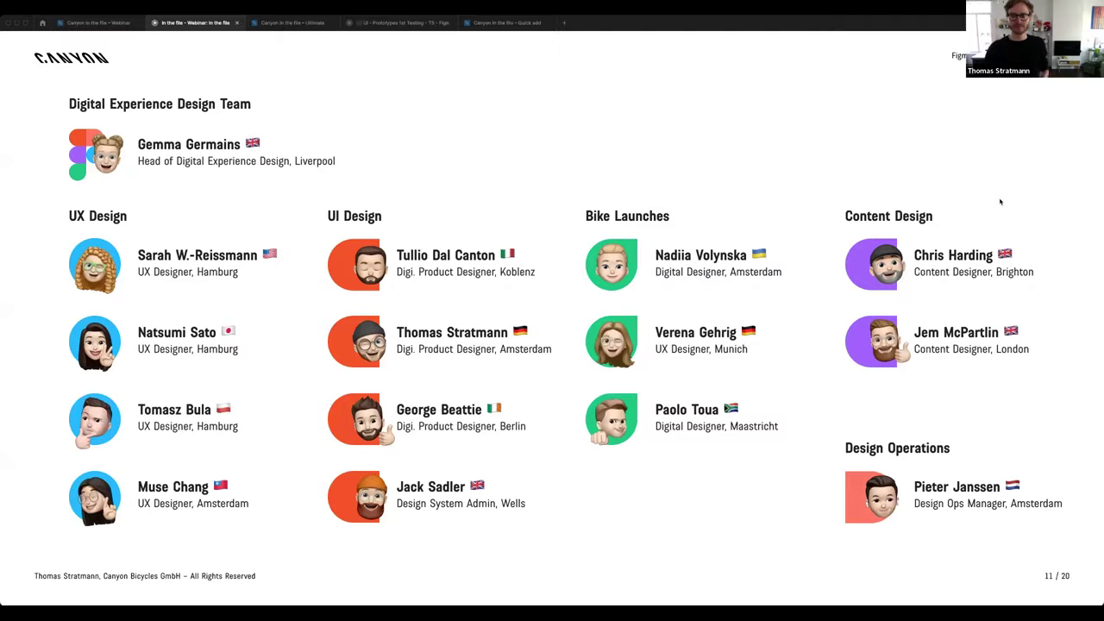
key(Right)
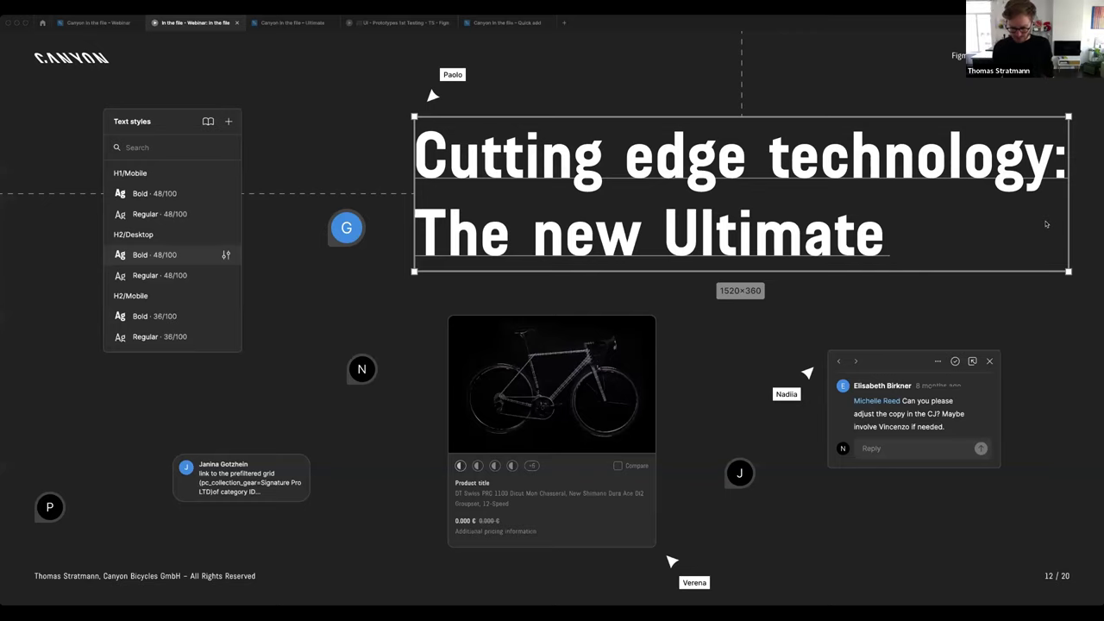
key(Left)
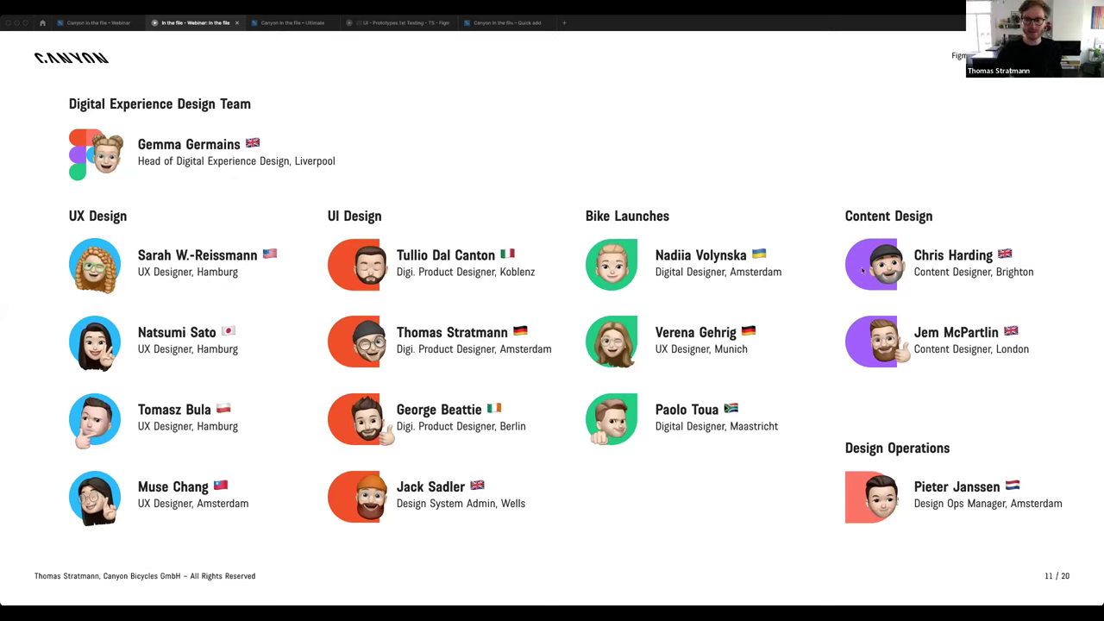
key(Right)
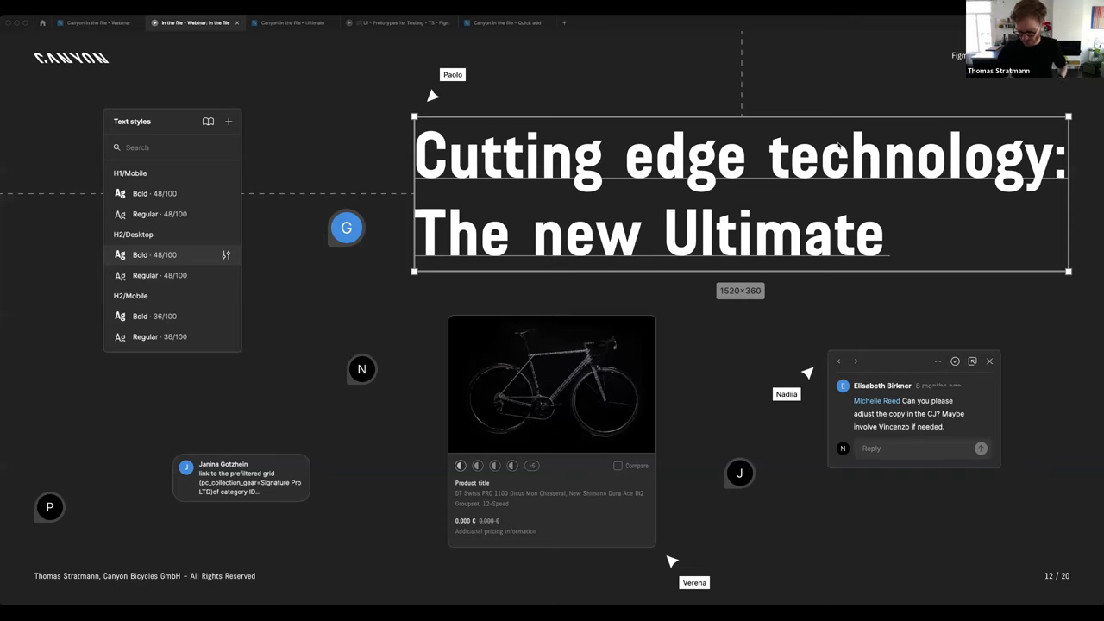
key(Left)
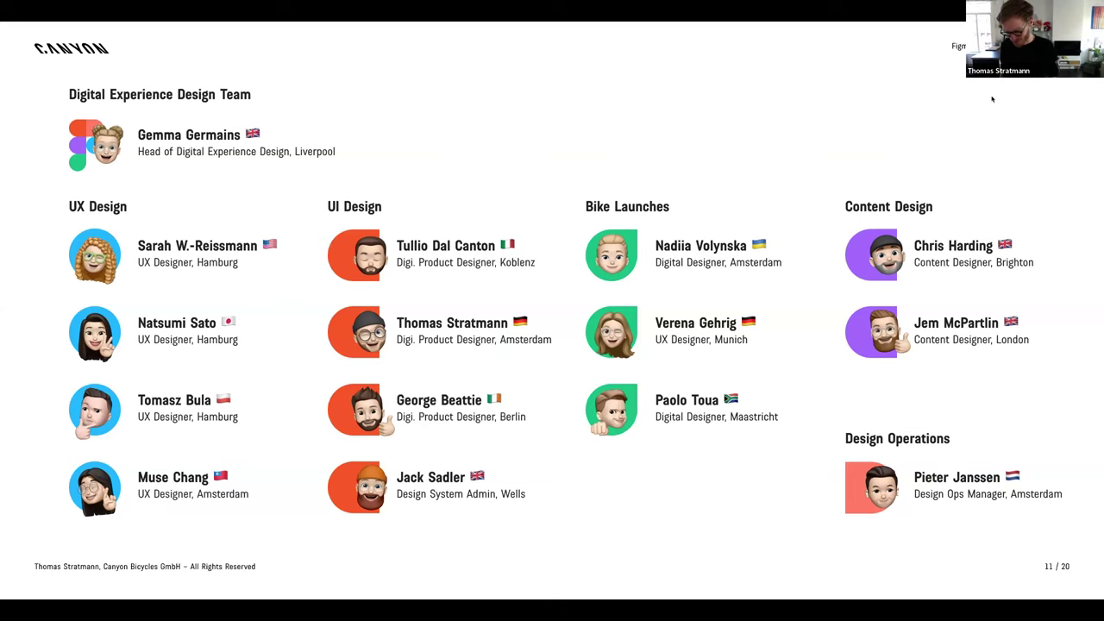
Advance to slide 12, 'Cutting edge technology: The new Ultimate'.
key(Right)
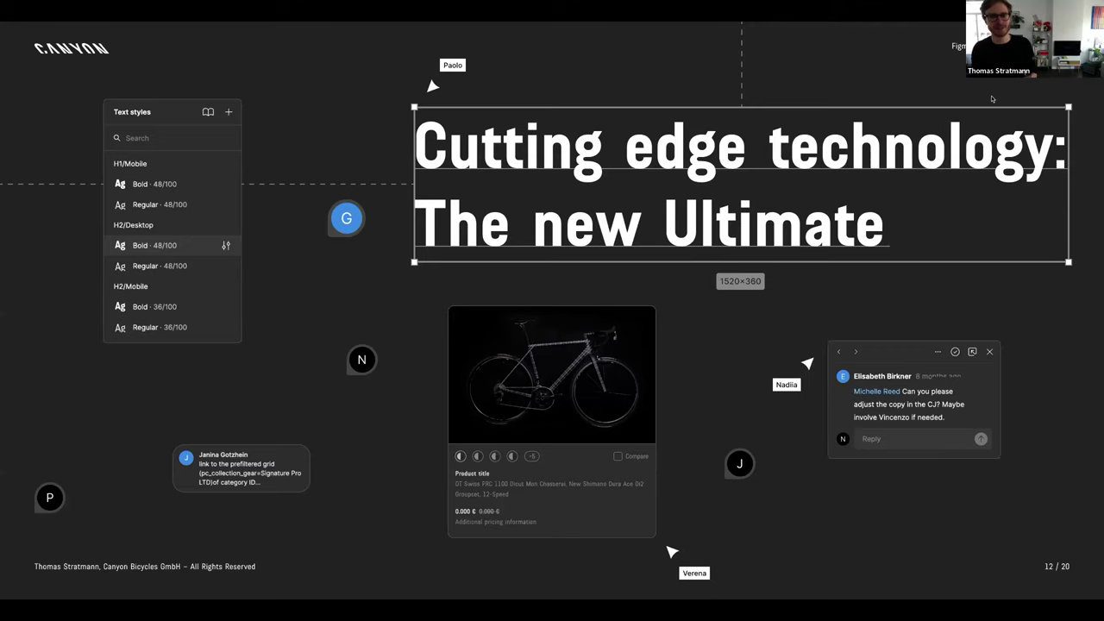
Advance through the design team roster to slide 14, listing Bike Launches and Content Design members.
key(Right)
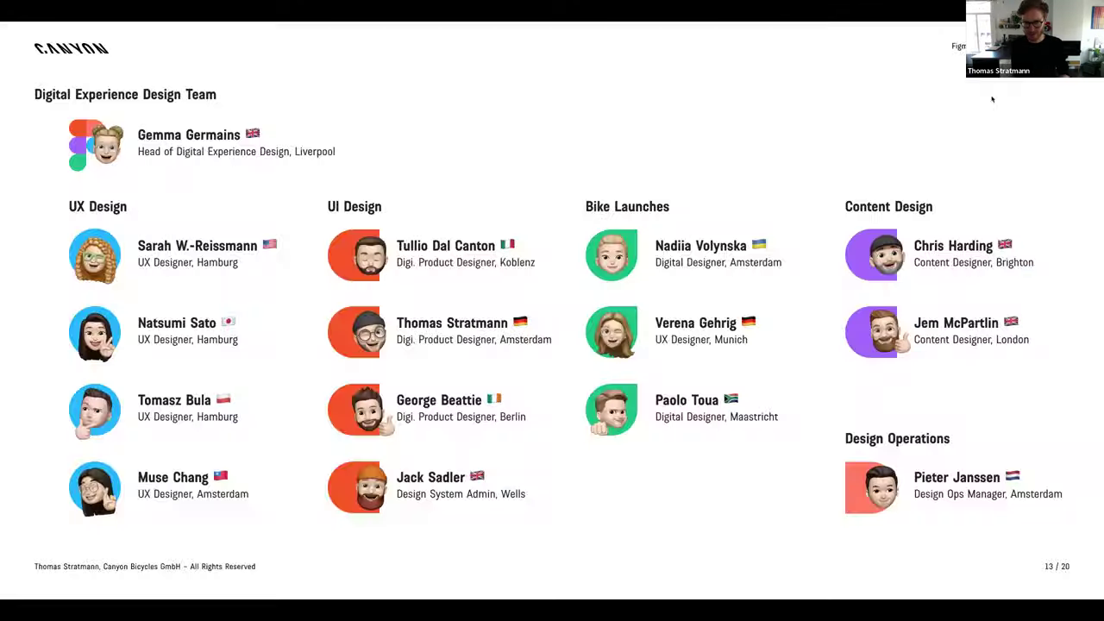
key(Right)
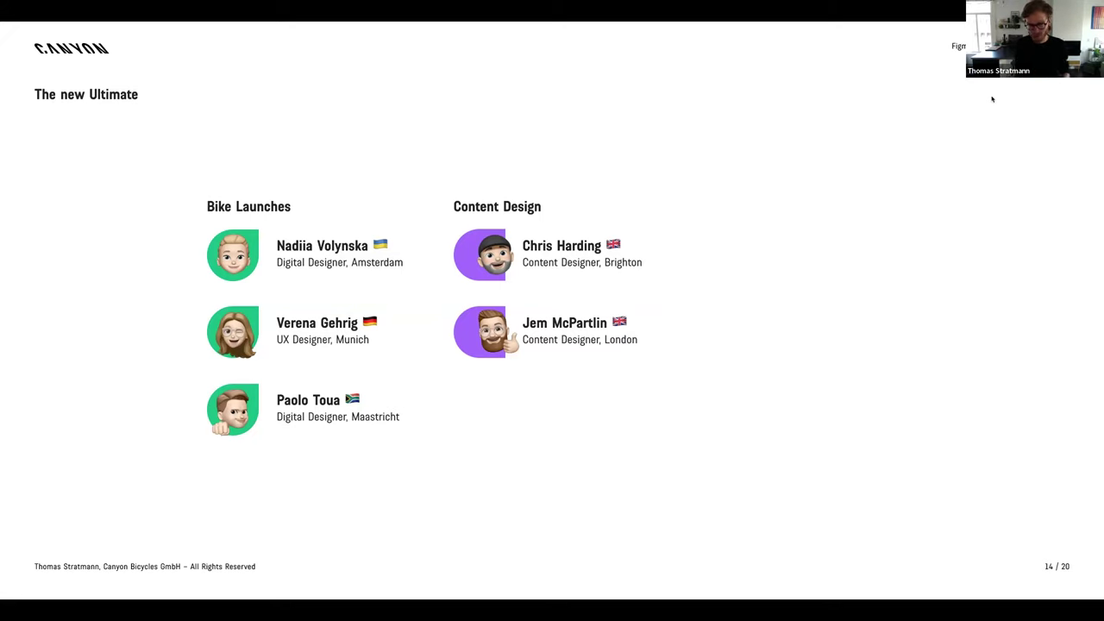
Play the build showing Brand managers, Store managers and Directors linked both ways, then go to slide 15.
key(Right)
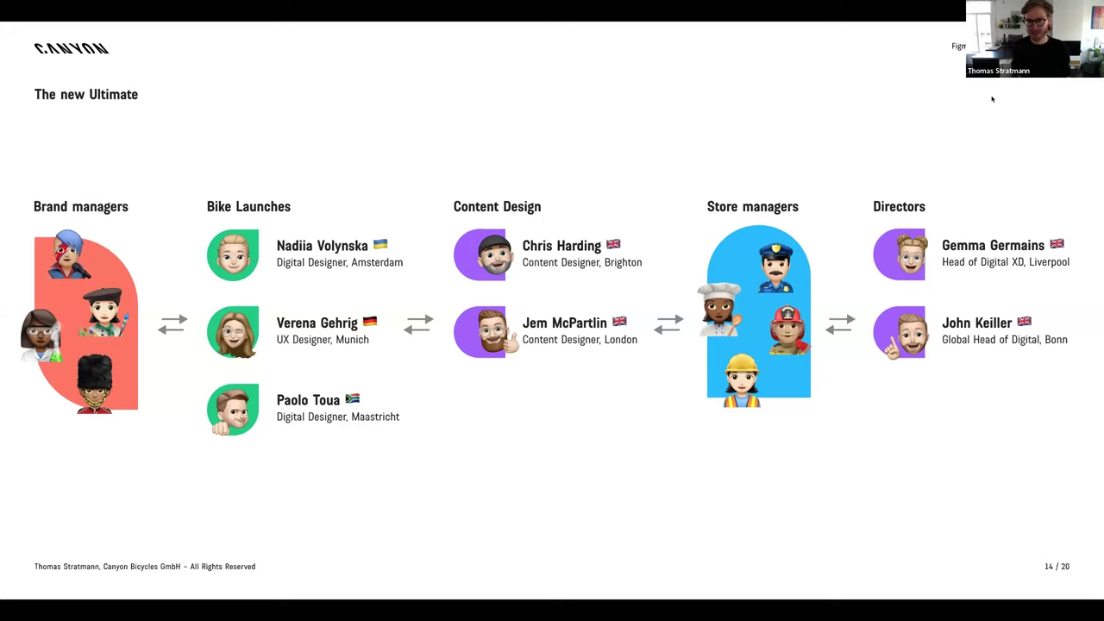
key(Right)
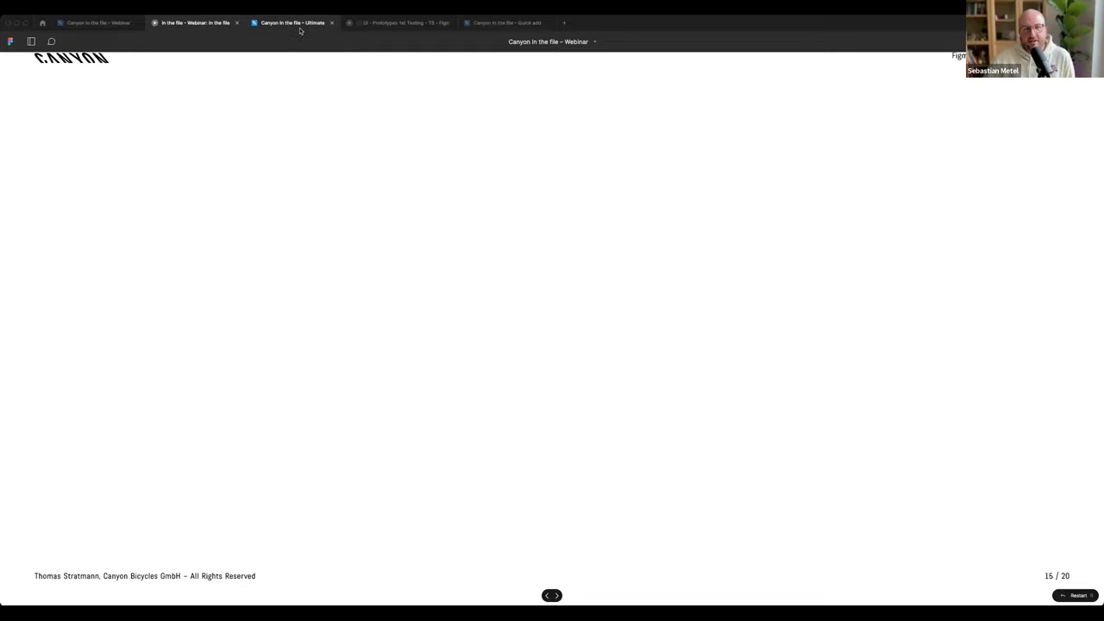
Switch to the Canyon Ultimate design file on its Phase 1 – Homepage scrum page.
click(300, 23)
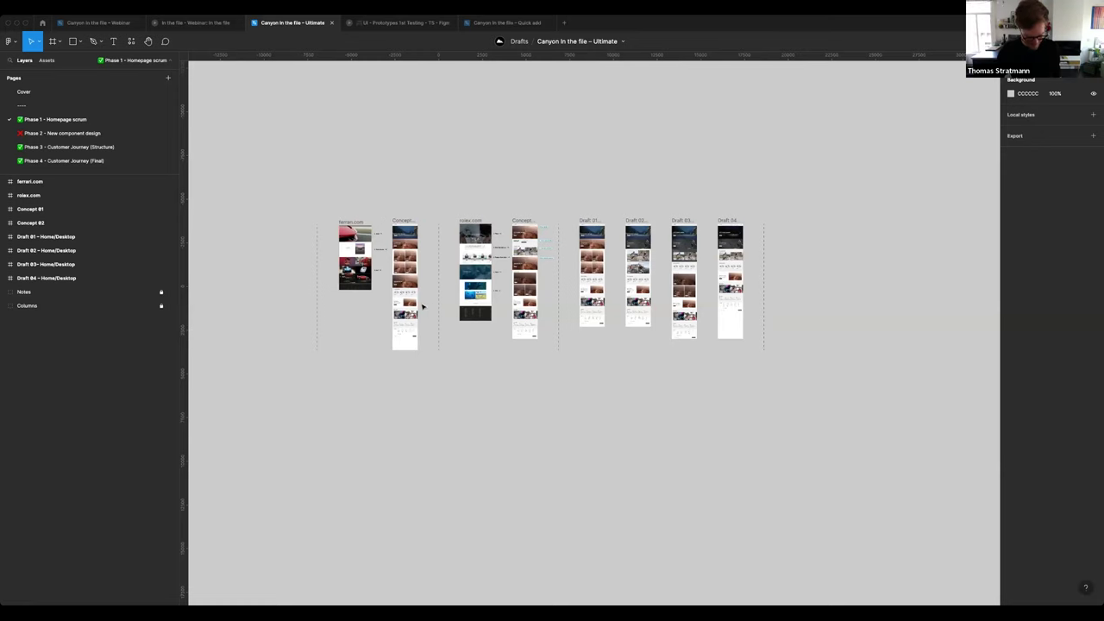
Zoom in on Concept 02 to read its Video, Hero Text Call-out and Product Card slider labels.
scroll(369, 278, up, 2)
scroll(369, 277, up, 3)
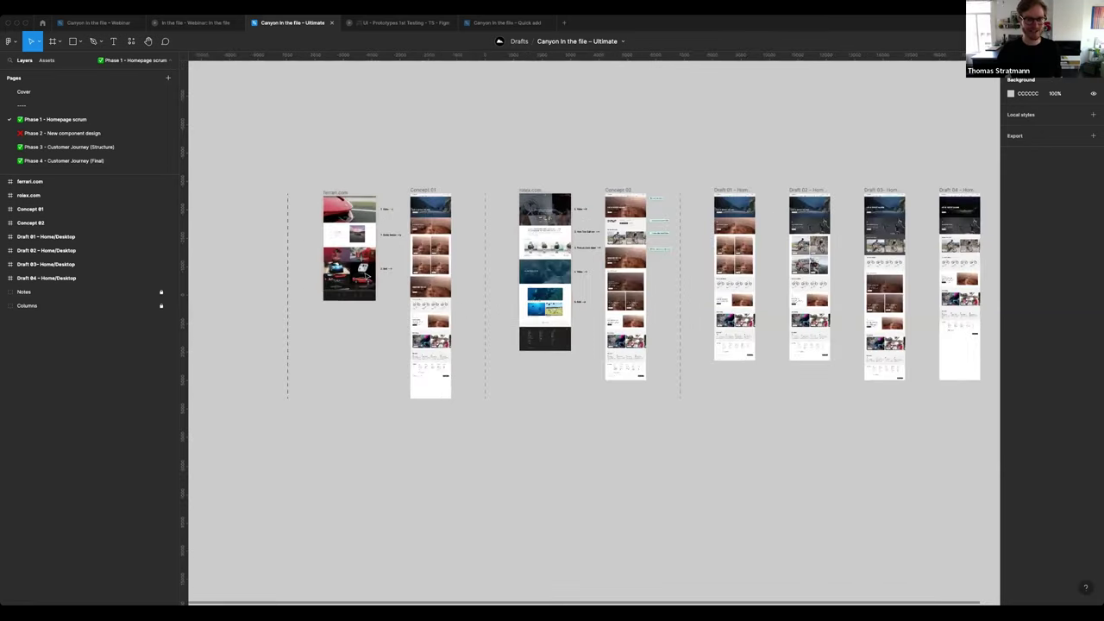
scroll(367, 276, up, 2)
scroll(367, 275, up, 2)
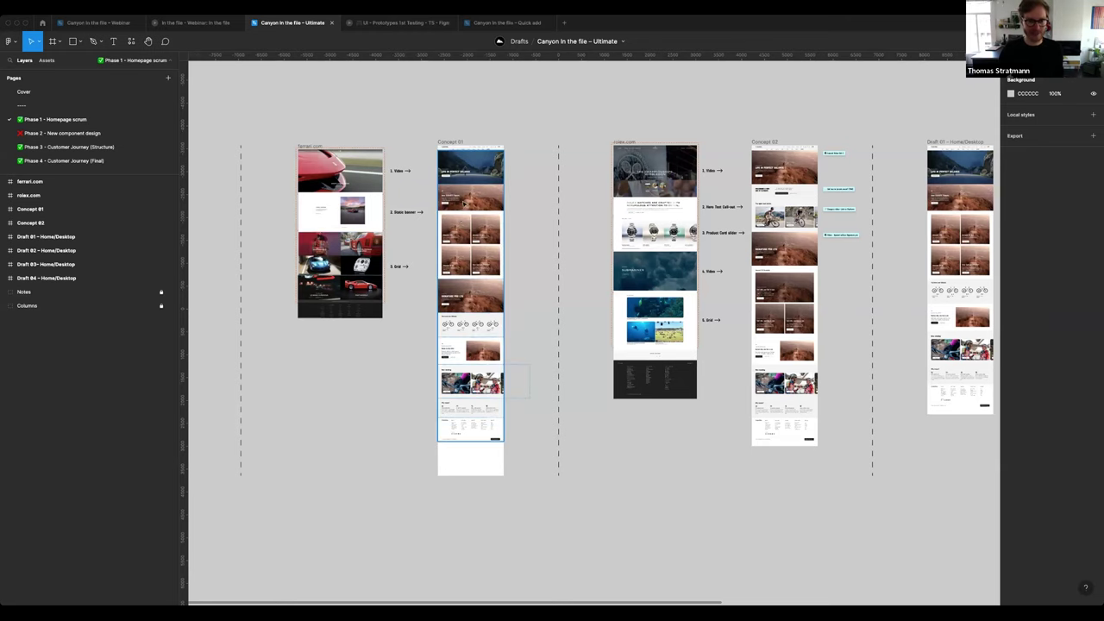
scroll(481, 217, up, 5)
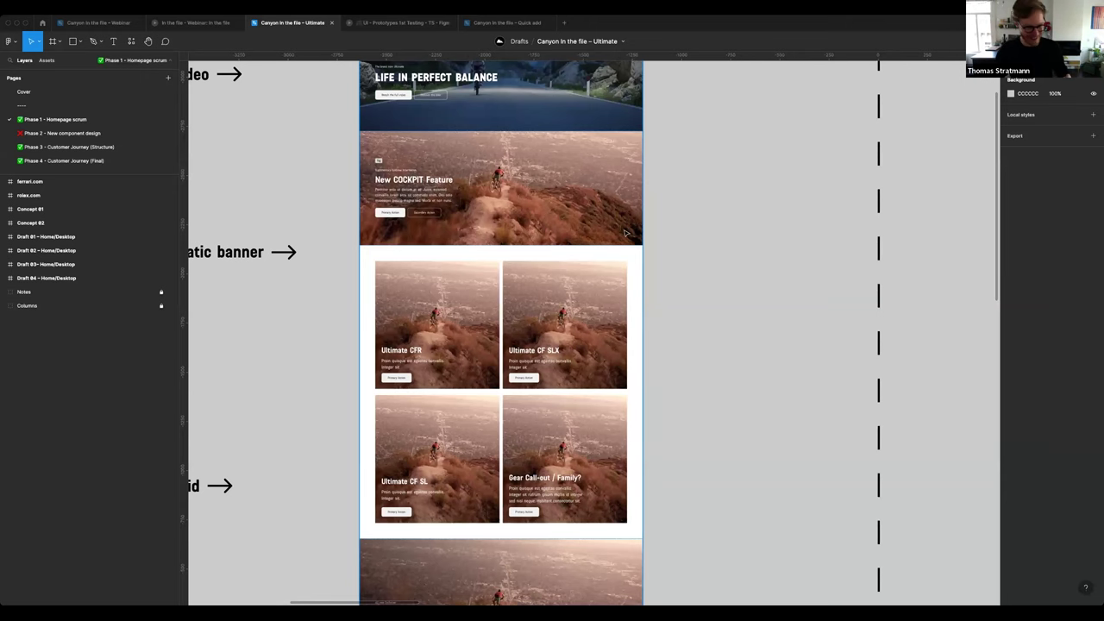
scroll(627, 232, down, 2)
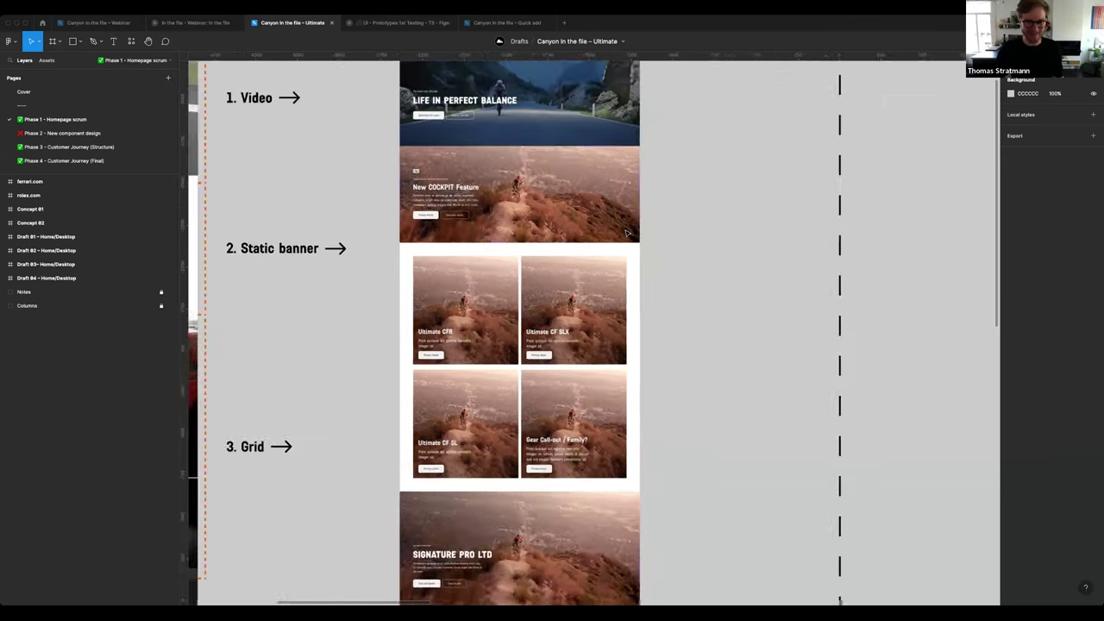
scroll(626, 233, down, 3)
scroll(626, 233, down, 1)
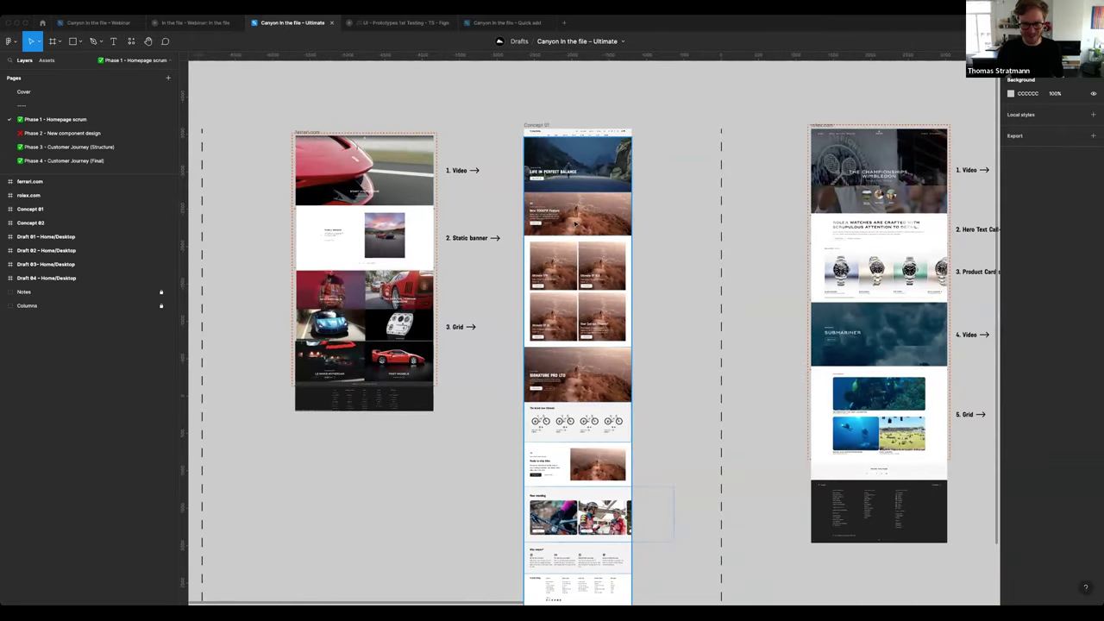
scroll(651, 243, down, 1)
Pan across so Draft 01–04 Home/Desktop frames sit beside Concept 02.
scroll(651, 243, right, 5)
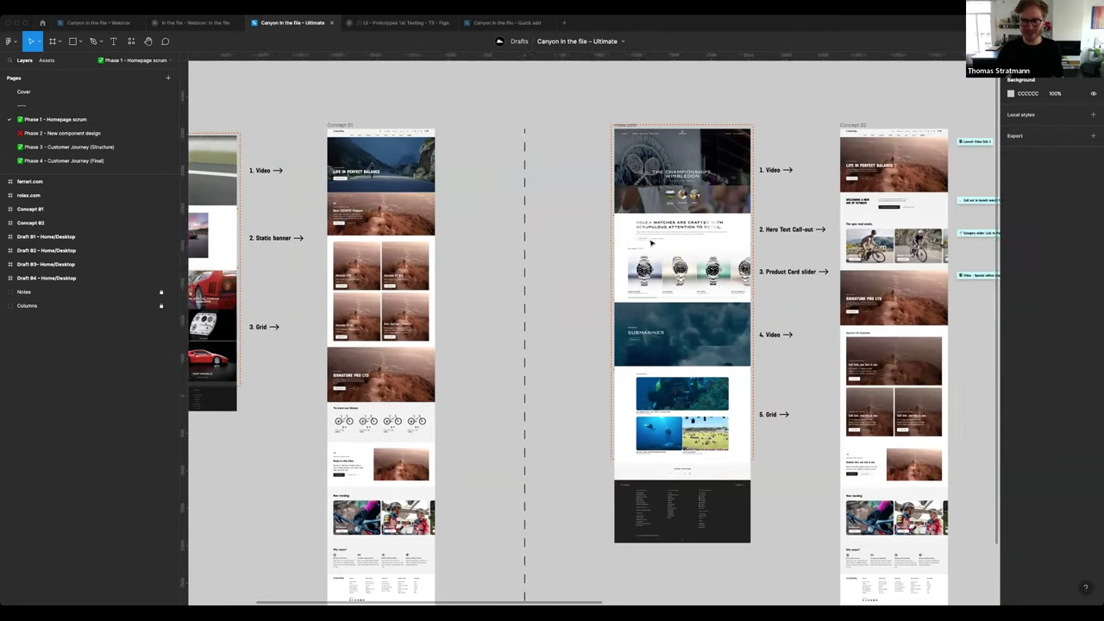
scroll(647, 242, right, 2)
scroll(633, 238, right, 1)
scroll(632, 237, right, 1)
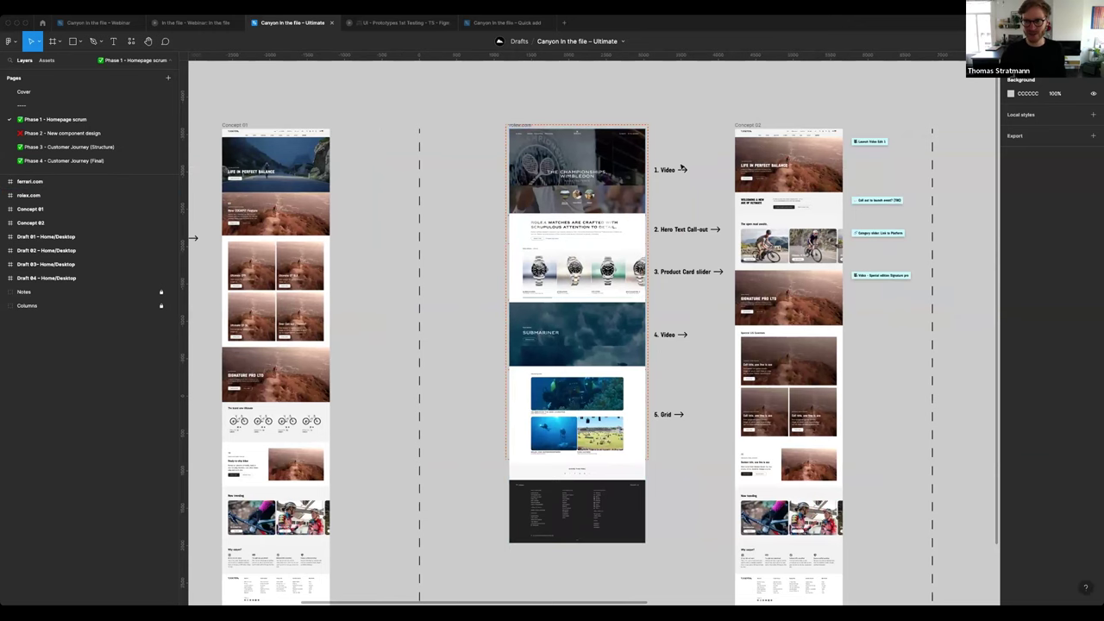
scroll(680, 167, right, 1)
scroll(742, 162, right, 1)
scroll(815, 156, right, 2)
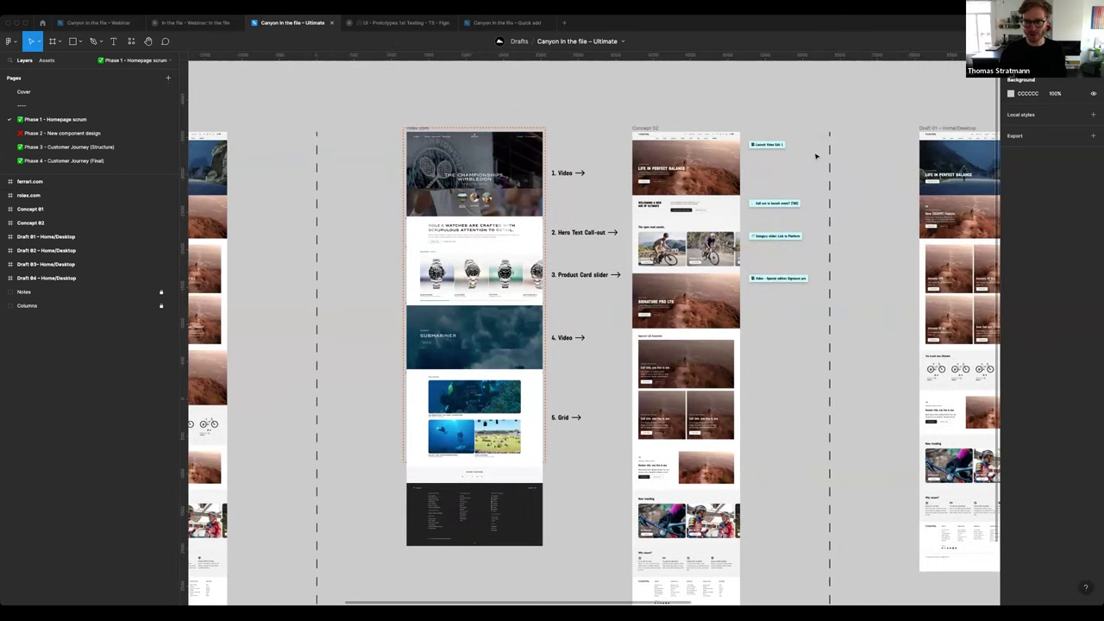
scroll(788, 151, right, 1)
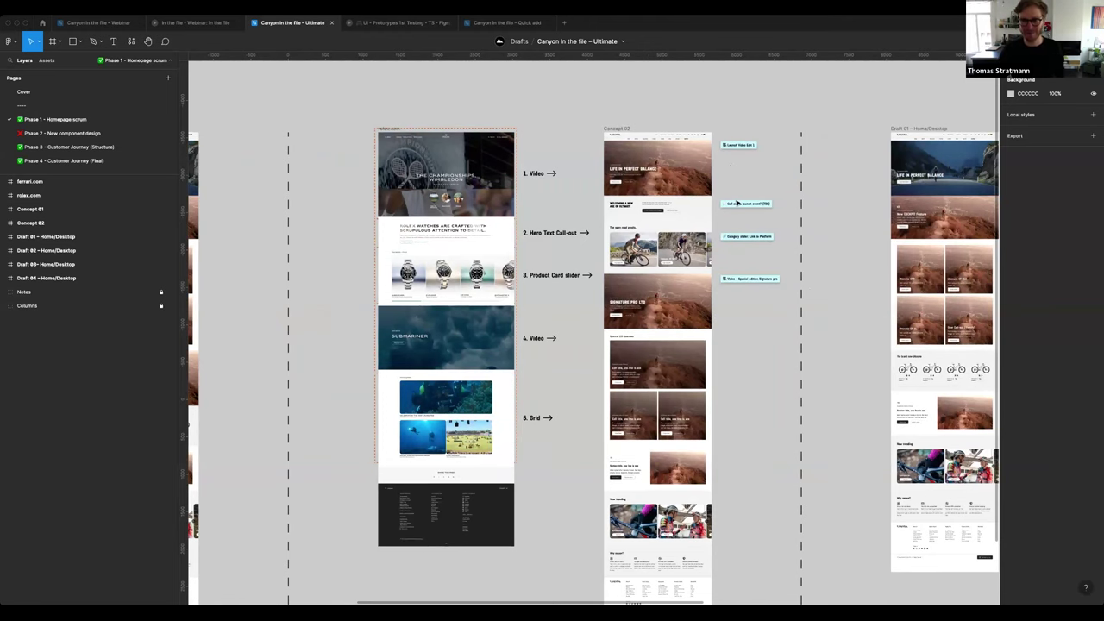
scroll(751, 166, up, 3)
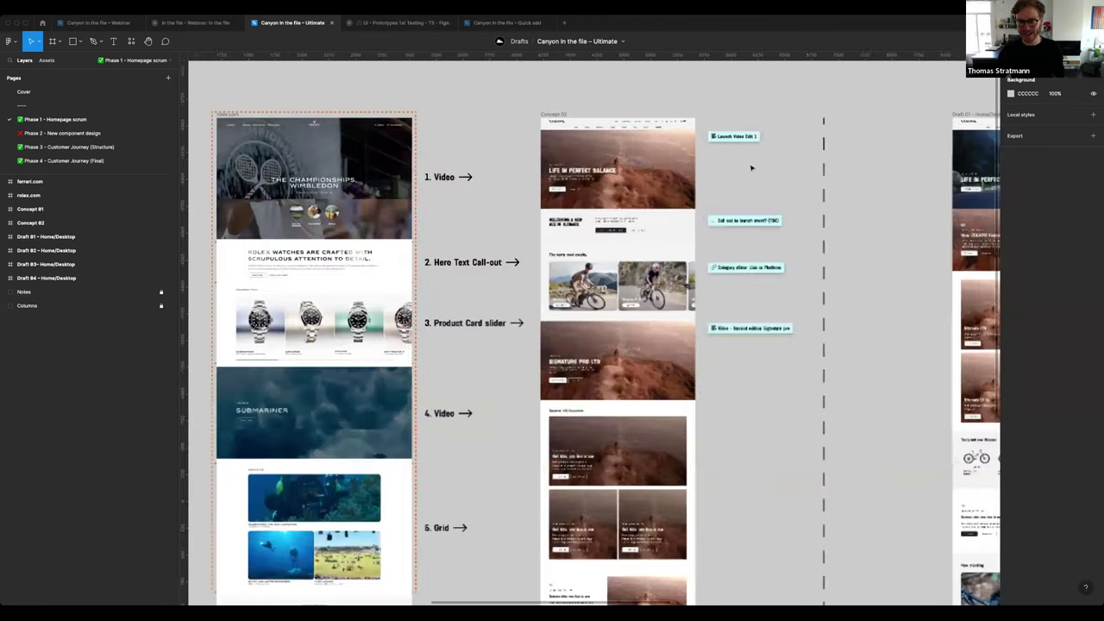
scroll(751, 166, up, 1)
scroll(751, 165, up, 2)
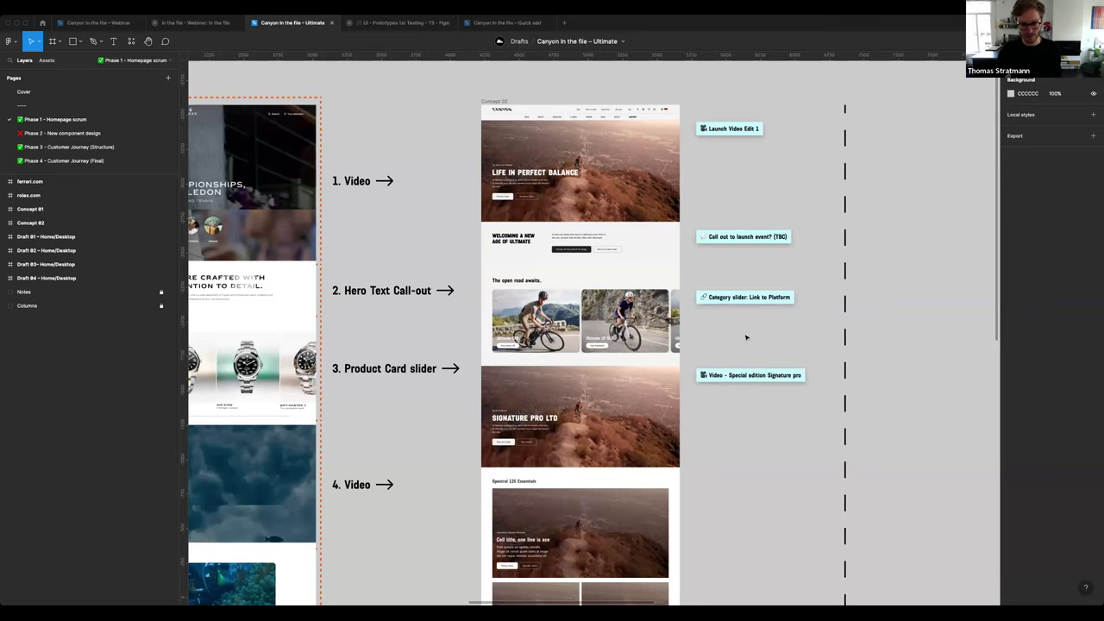
scroll(751, 297, down, 2)
scroll(752, 299, down, 5)
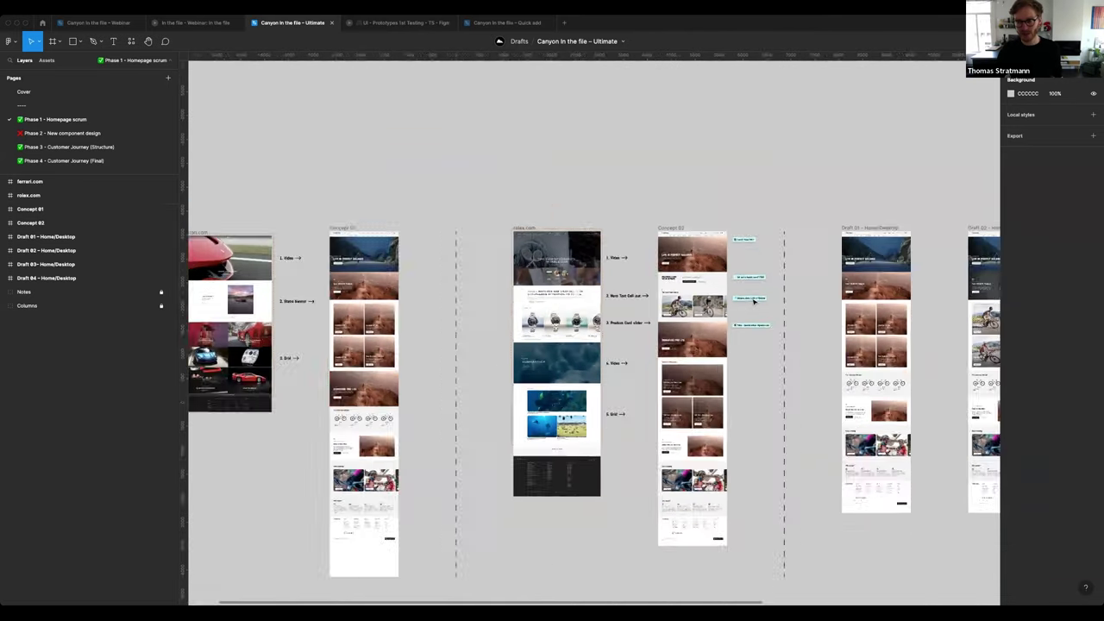
scroll(754, 300, down, 2)
scroll(793, 320, right, 2)
scroll(719, 303, right, 2)
scroll(705, 270, right, 2)
scroll(705, 270, right, 1)
scroll(724, 272, right, 2)
scroll(749, 274, up, 3)
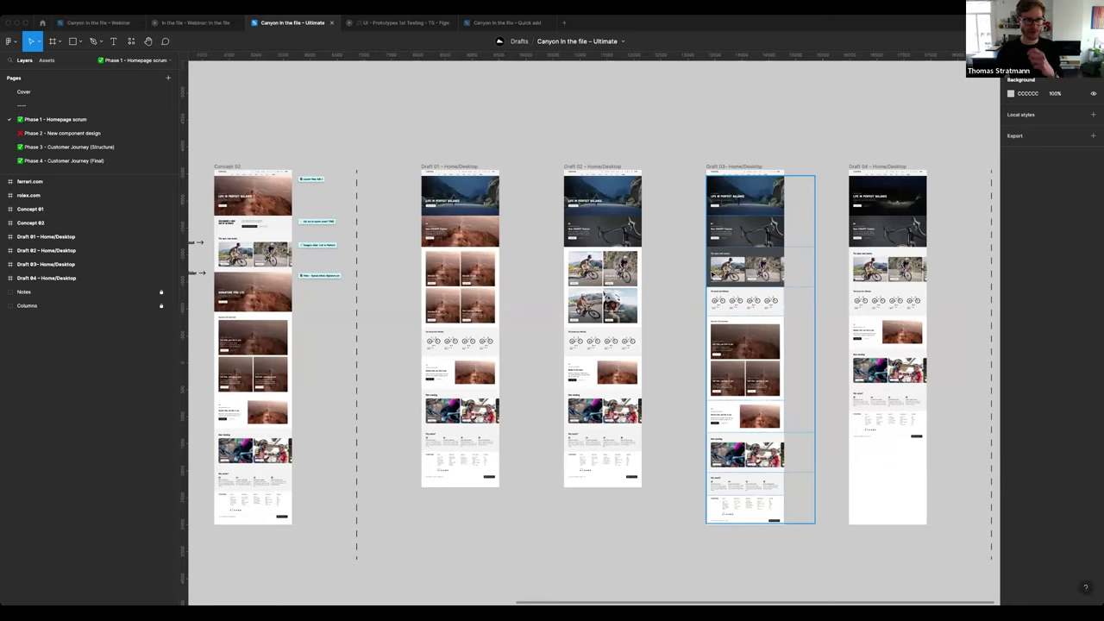
Open the Phase 2 - New component design page and find it empty.
click(58, 133)
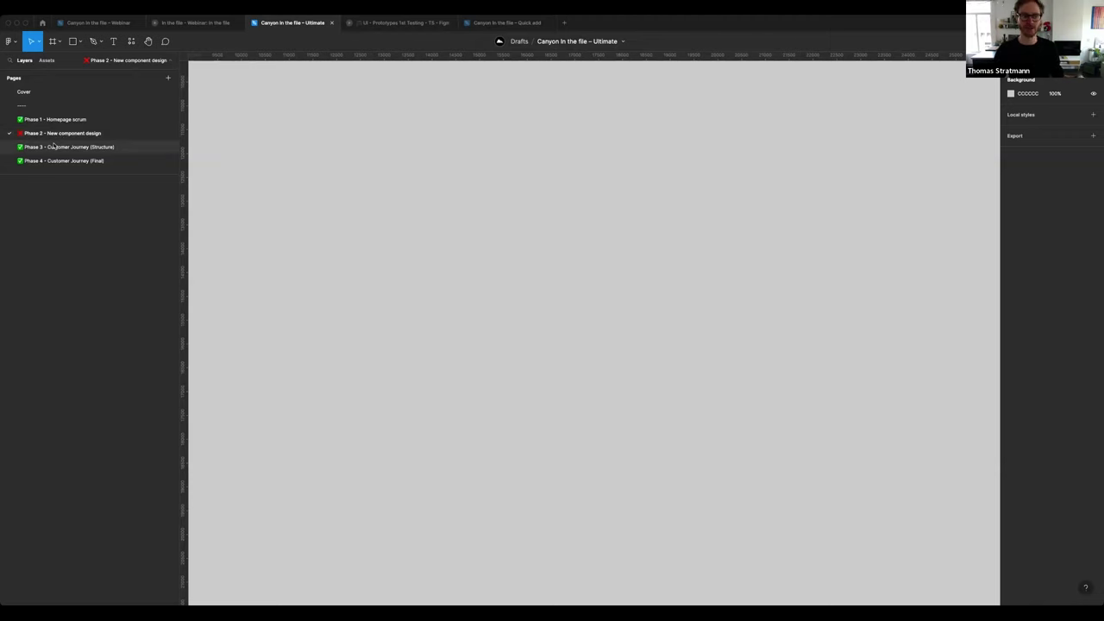
Open Phase 3 – Customer Journey (Structure) and zoom over the Home page, Road World and Ridestyle: Race columns.
click(53, 147)
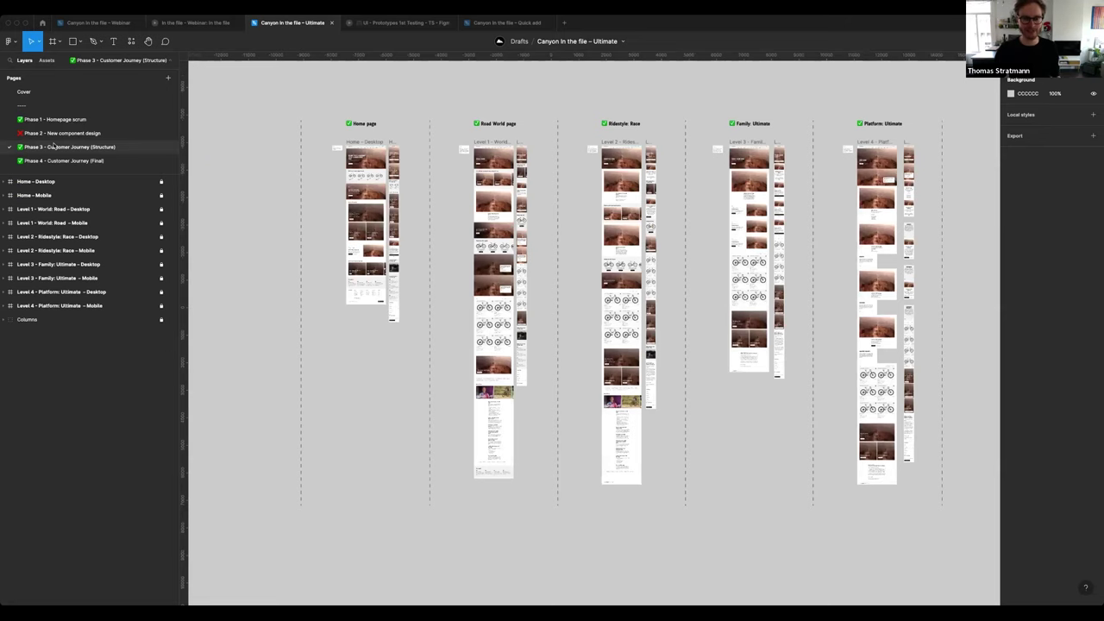
scroll(496, 160, down, 3)
scroll(496, 160, down, 1)
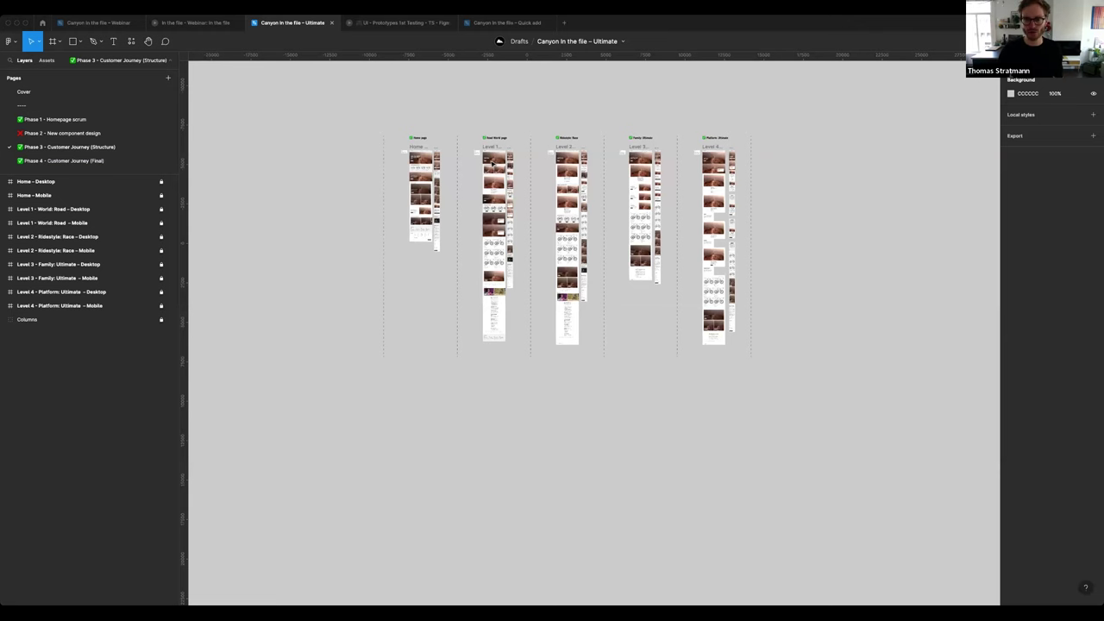
scroll(491, 162, up, 3)
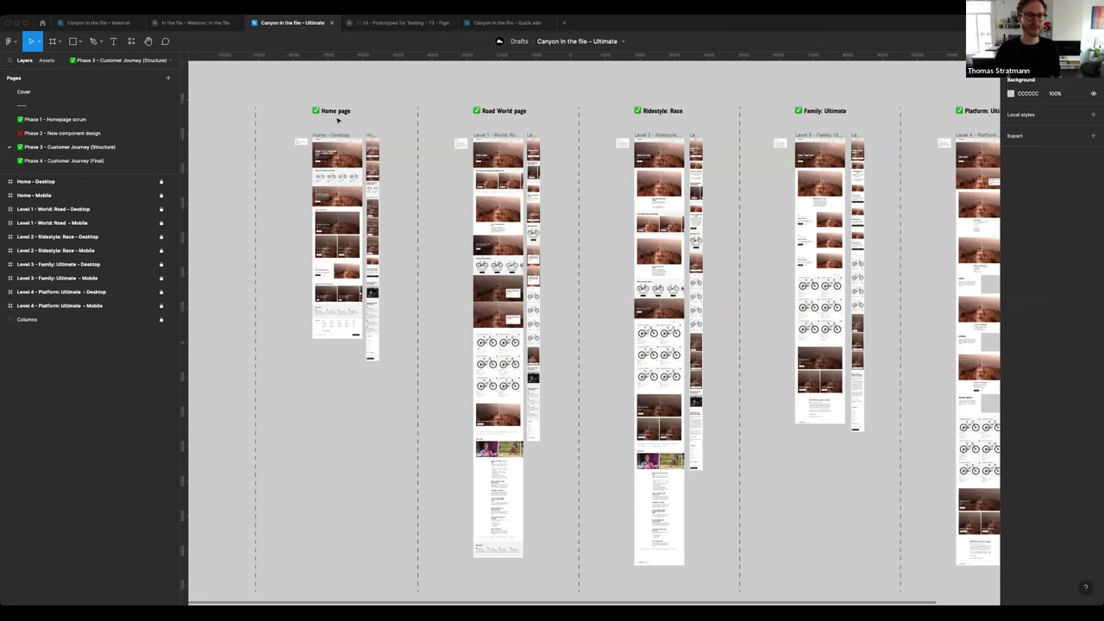
scroll(338, 121, up, 3)
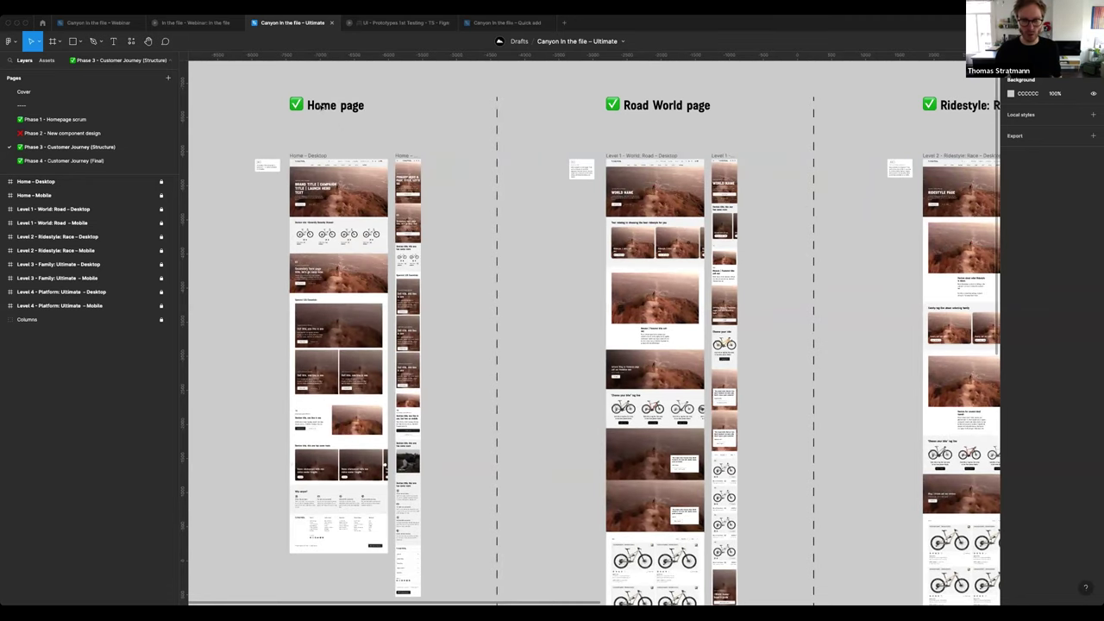
scroll(320, 105, down, 2)
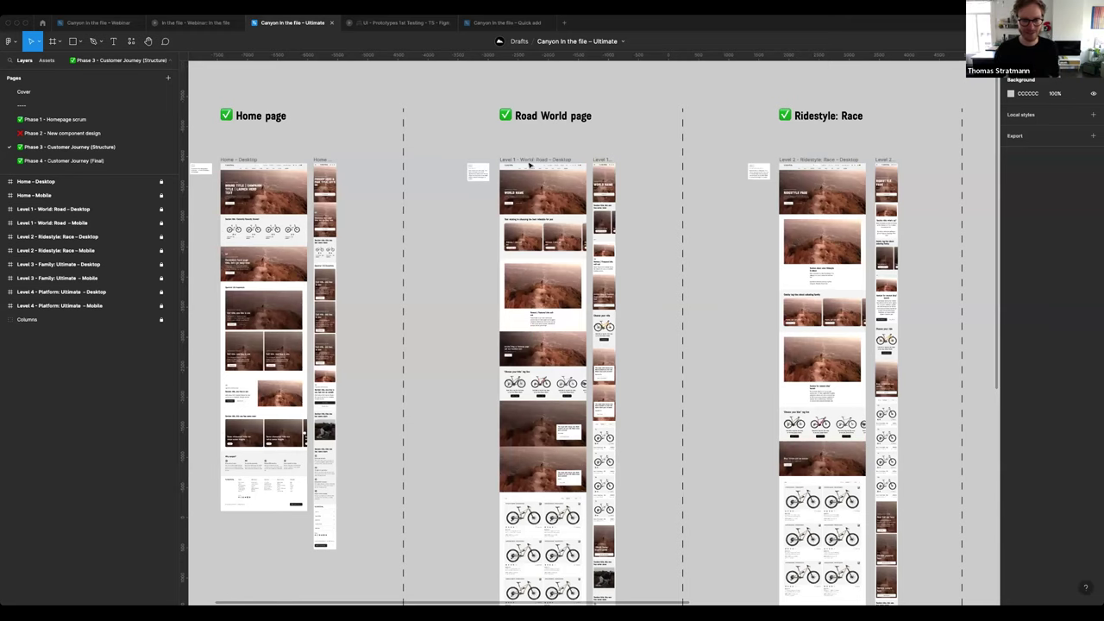
Zoom into the Road World hero, then zoom back out.
scroll(532, 172, up, 3)
scroll(534, 171, up, 3)
scroll(539, 170, up, 3)
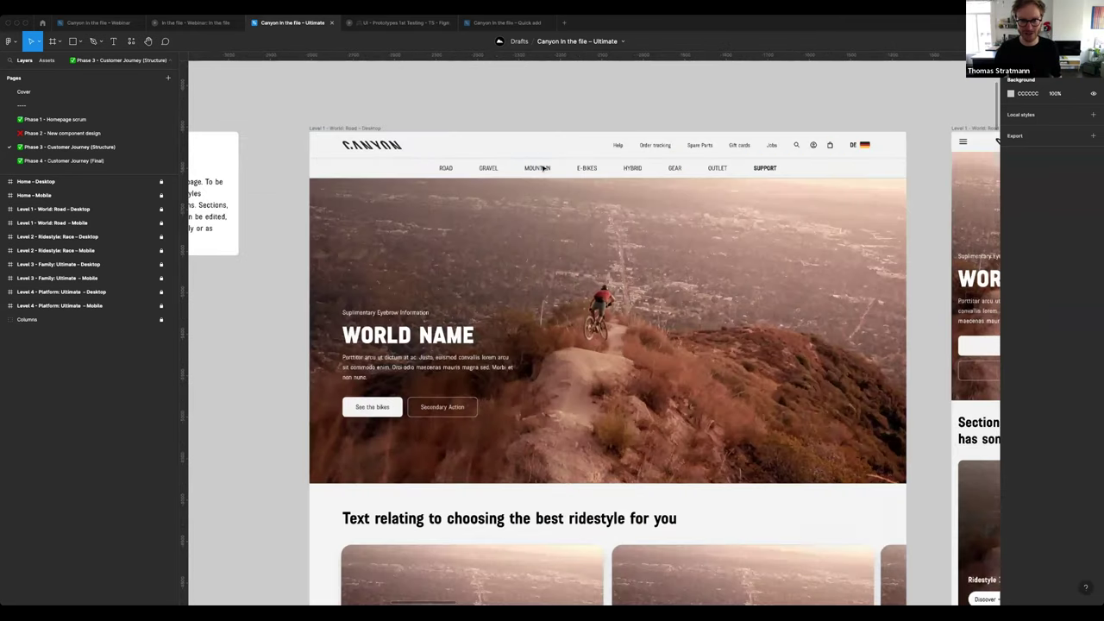
scroll(542, 168, up, 3)
scroll(543, 169, down, 1)
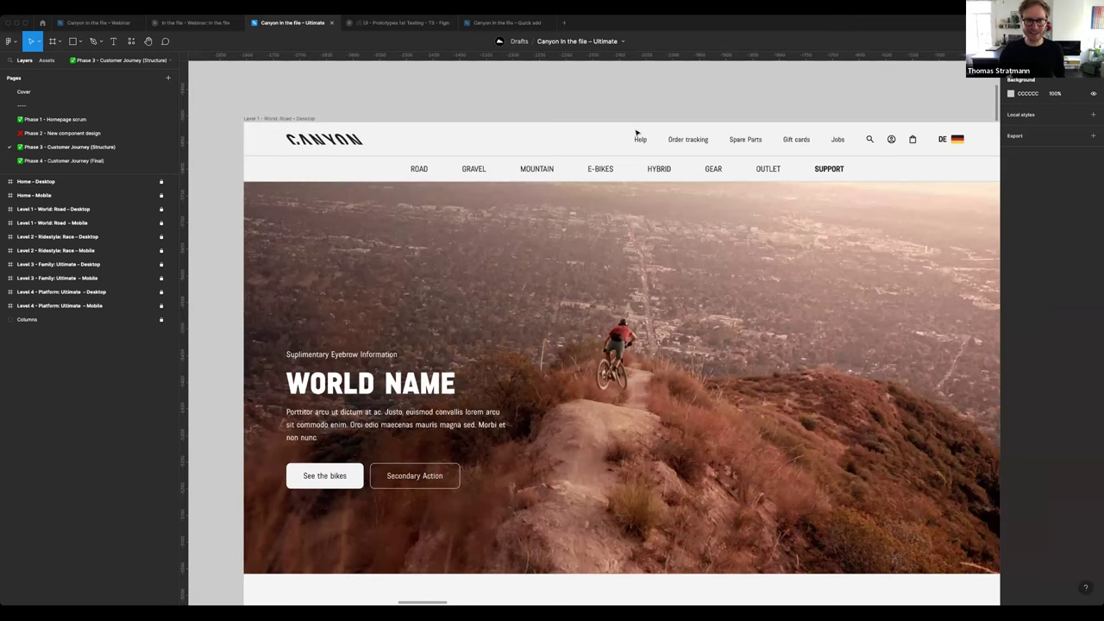
scroll(638, 141, down, 5)
scroll(621, 141, down, 2)
scroll(603, 141, up, 3)
scroll(599, 140, down, 2)
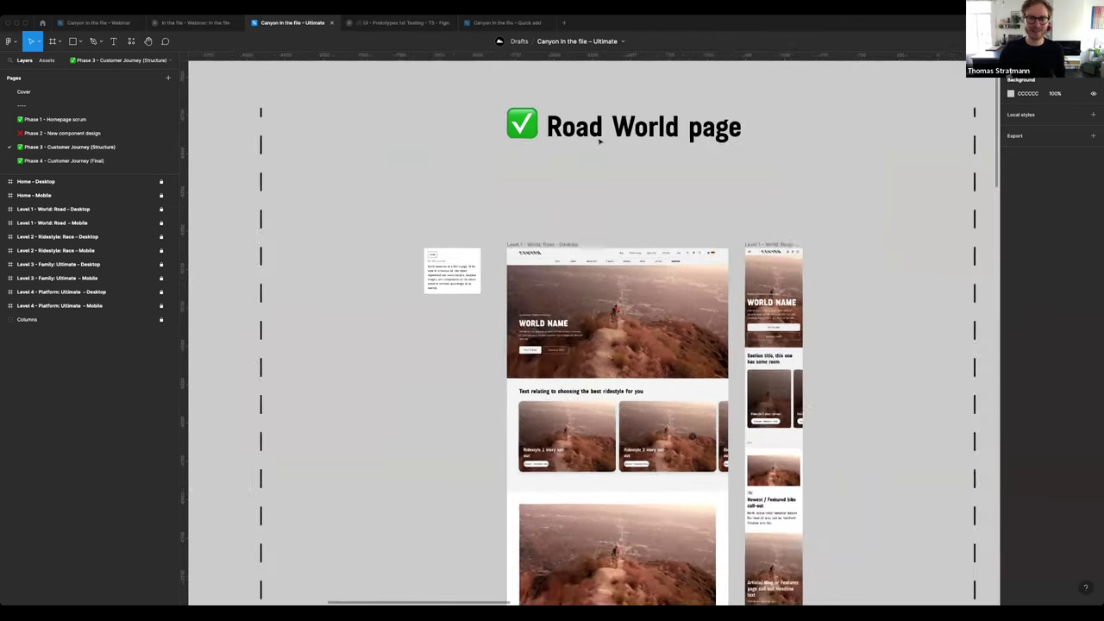
scroll(616, 136, down, 2)
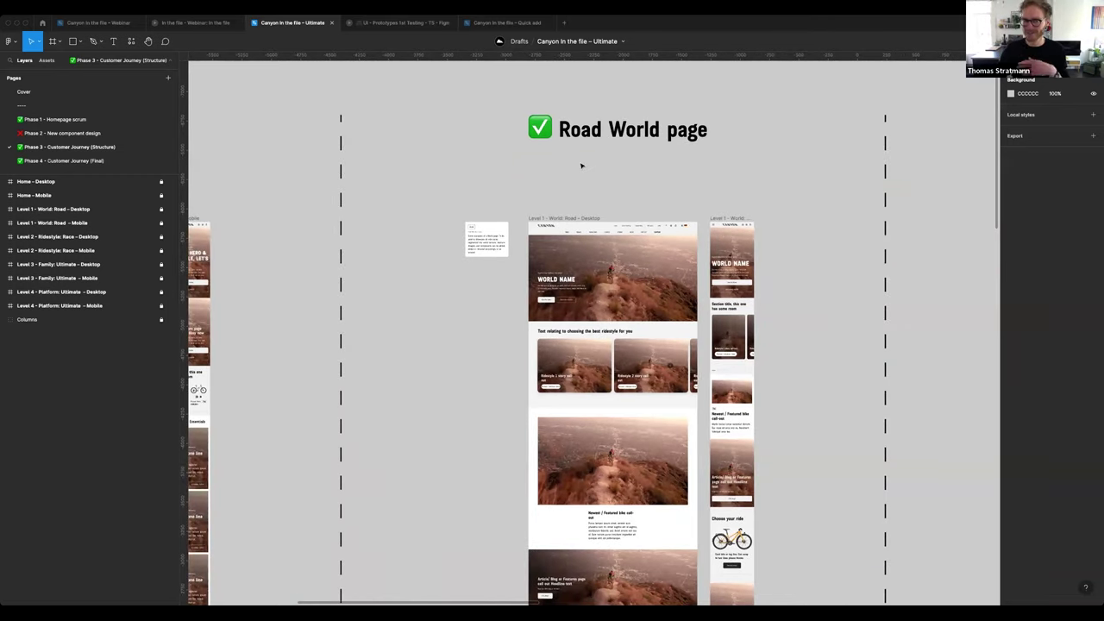
Pan right so Ridestyle: Race, Family: Ultimate and Platform: Ultimate appear together.
scroll(627, 145, right, 1)
scroll(628, 145, right, 10)
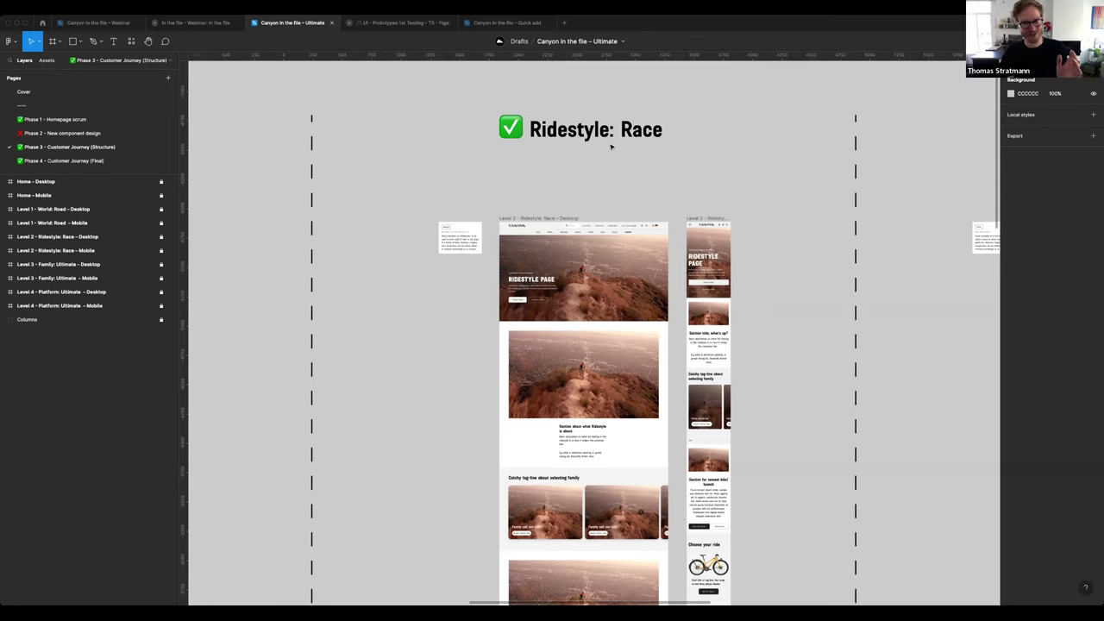
scroll(610, 147, right, 1)
scroll(612, 146, right, 5)
scroll(613, 144, right, 1)
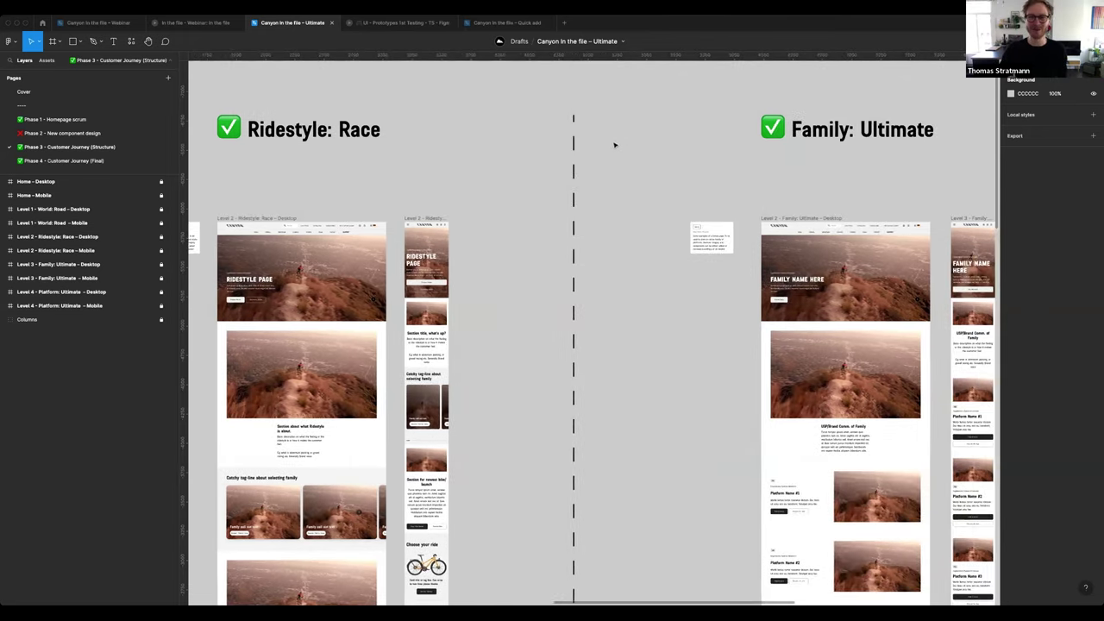
scroll(613, 143, right, 3)
scroll(766, 129, right, 1)
scroll(765, 129, right, 3)
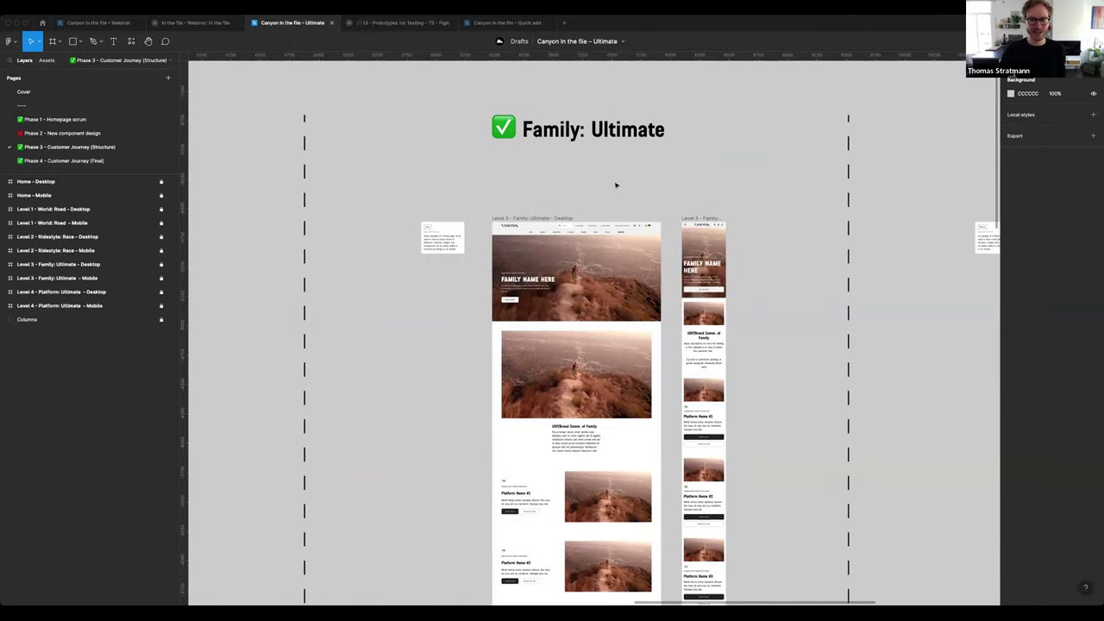
scroll(617, 184, down, 1)
scroll(617, 184, down, 3)
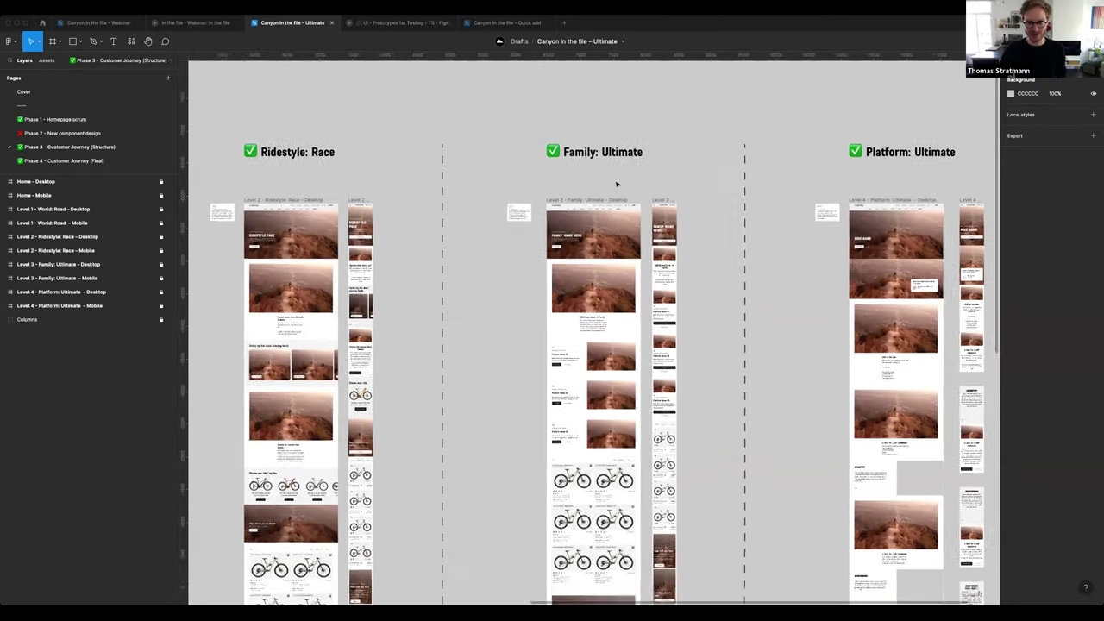
Zoom out and drag the canvas to show all five journey columns, Home page to Platform: Ultimate.
scroll(617, 183, down, 2)
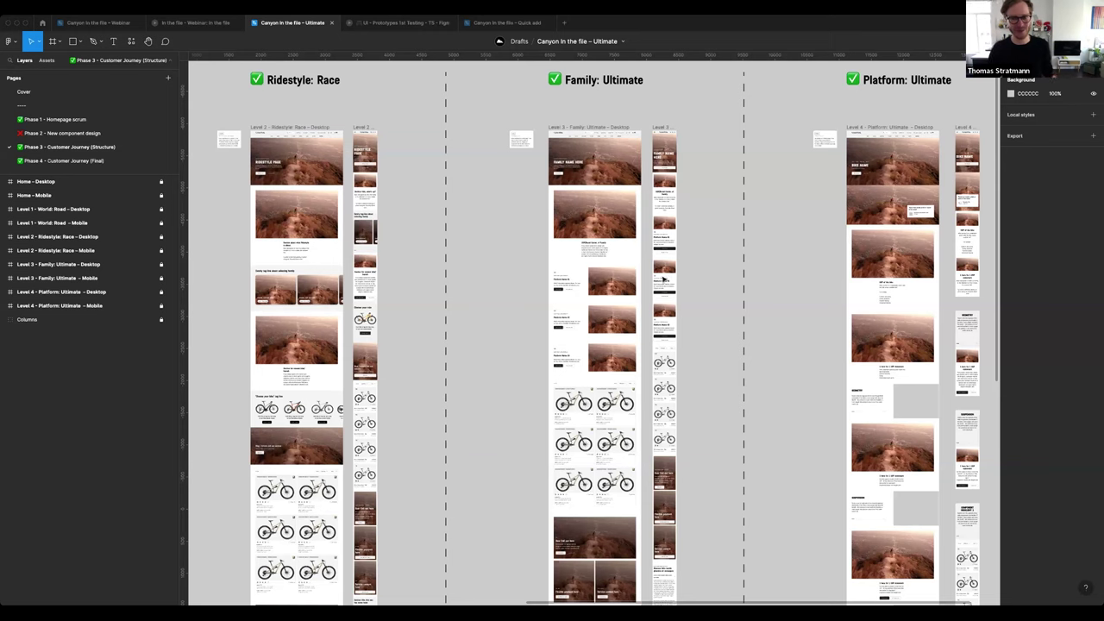
scroll(645, 299, down, 3)
scroll(642, 302, down, 3)
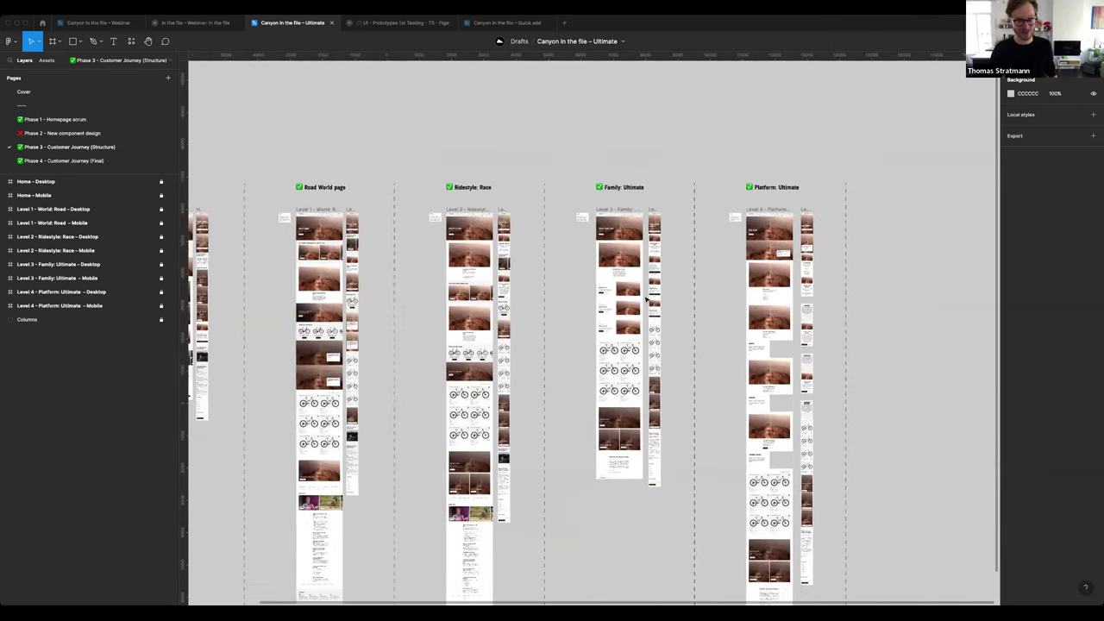
scroll(638, 304, down, 1)
mouse_move(584, 326)
mouse_down()
mouse_move(815, 330)
mouse_move(732, 322)
mouse_up()
scroll(817, 329, down, 2)
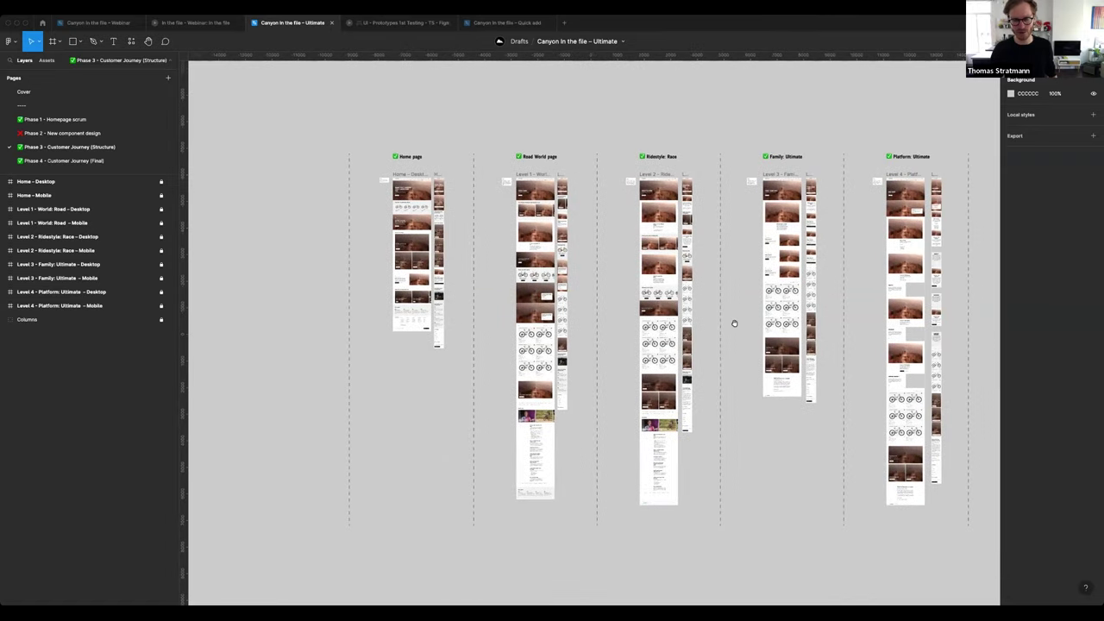
Switch to Phase 4 – Customer Journey (Final), briefly revisit Phase 3, then return to Phase 4.
click(97, 162)
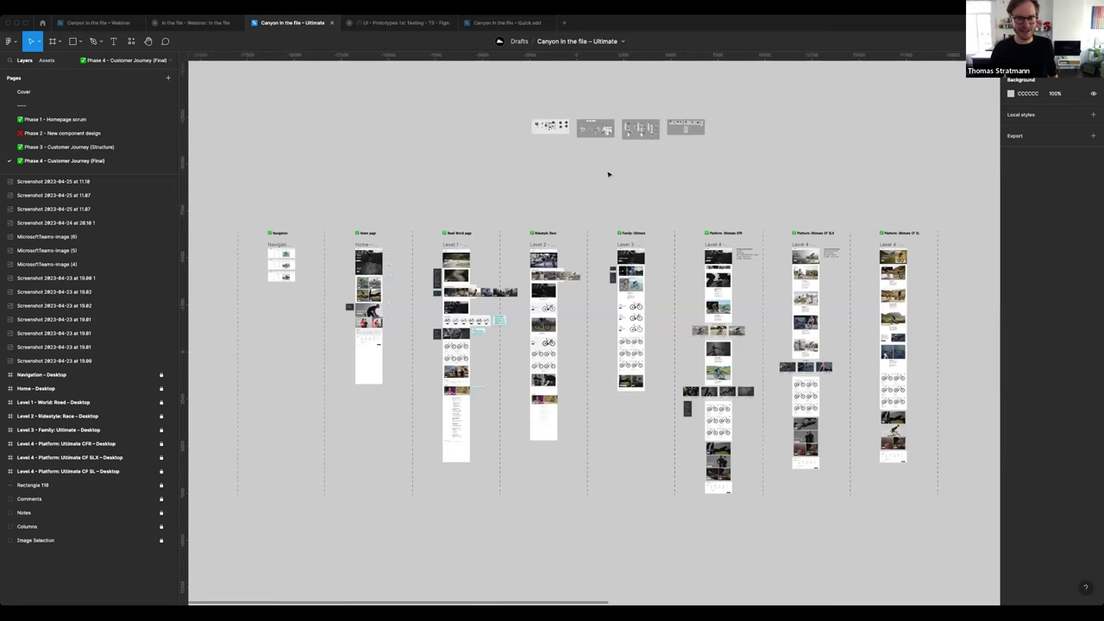
click(80, 148)
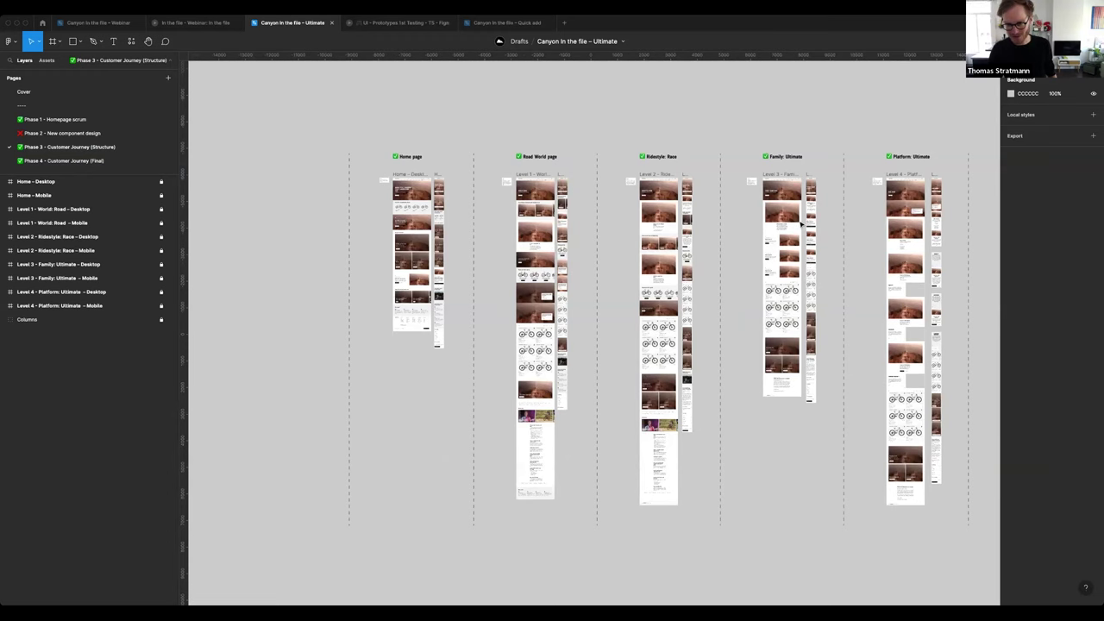
click(83, 161)
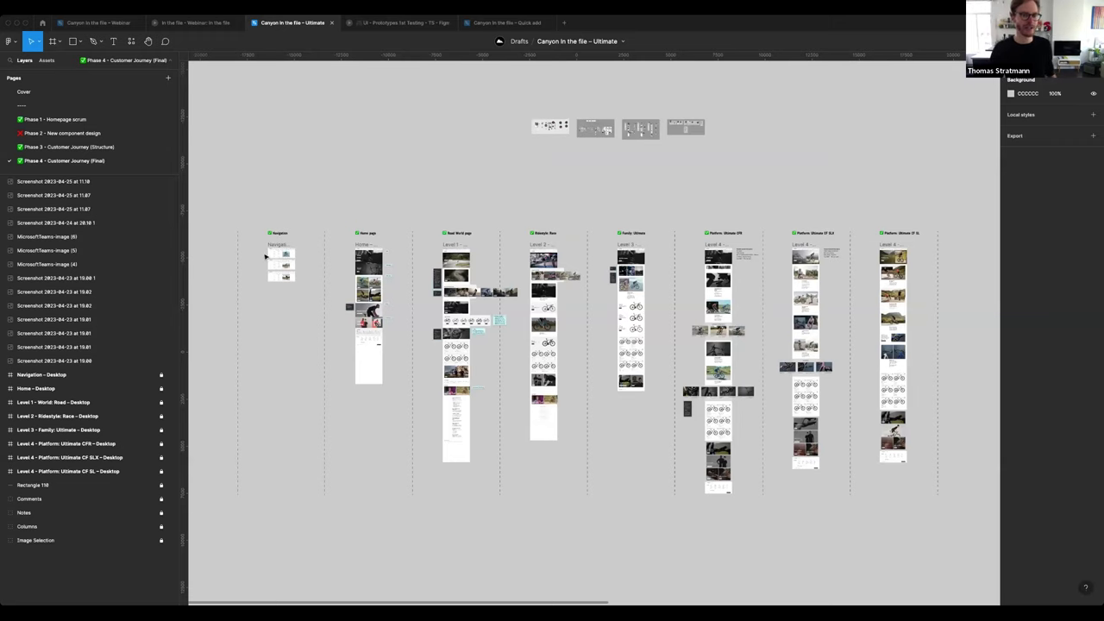
Zoom out on Phase 4 to reveal the overview board row above the journey sections.
scroll(271, 260, up, 3)
scroll(270, 261, up, 2)
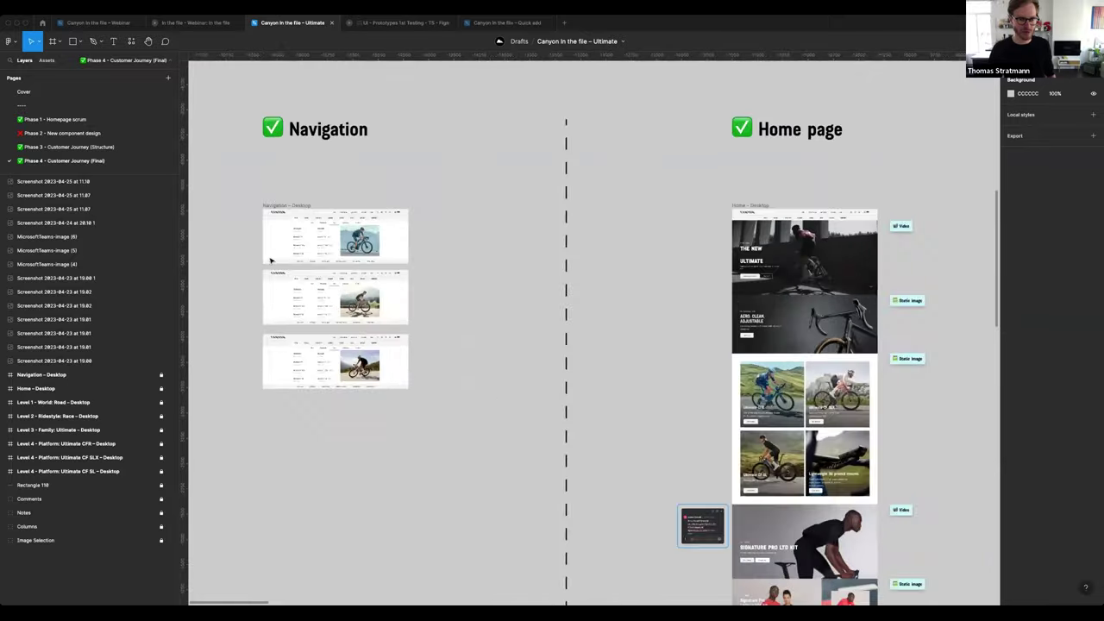
scroll(271, 260, up, 2)
scroll(271, 261, up, 1)
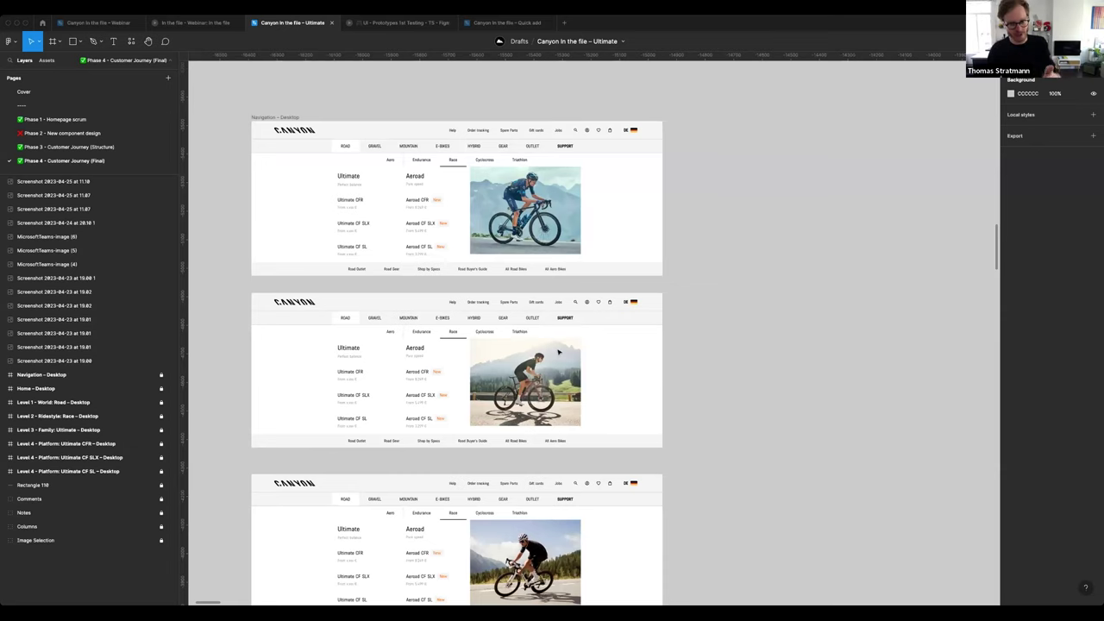
scroll(567, 317, down, 1)
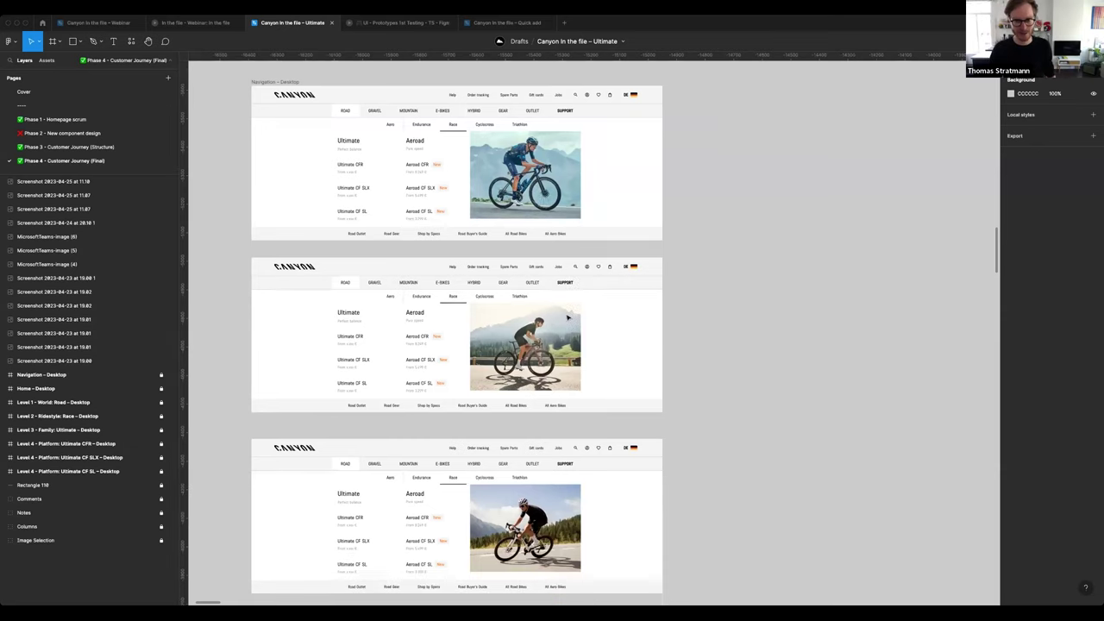
scroll(567, 318, down, 3)
scroll(567, 318, down, 3)
scroll(568, 319, down, 3)
scroll(567, 317, down, 3)
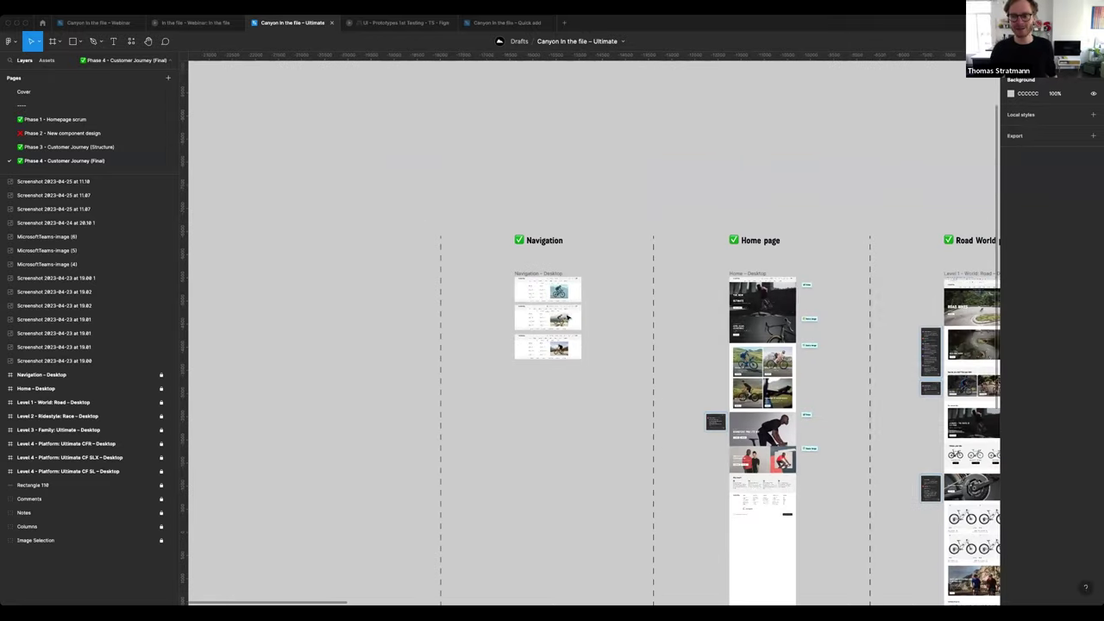
scroll(825, 219, right, 5)
scroll(763, 215, right, 5)
Zoom in on the leftmost overview board with the avatar markers.
scroll(763, 215, up, 3)
scroll(763, 215, right, 5)
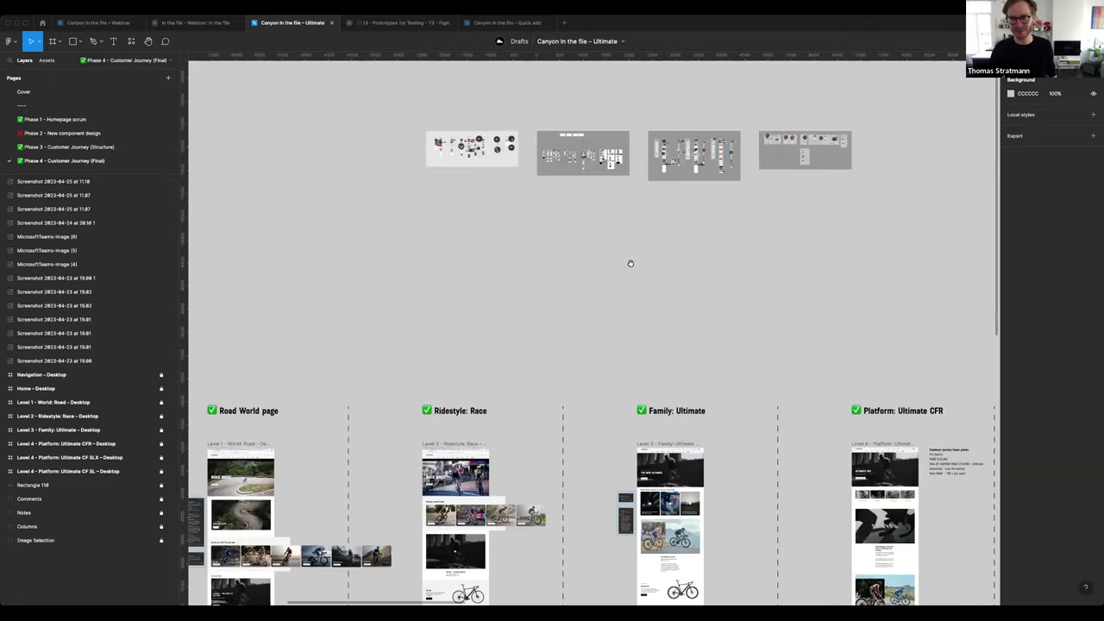
scroll(630, 261, up, 2)
scroll(680, 210, up, 3)
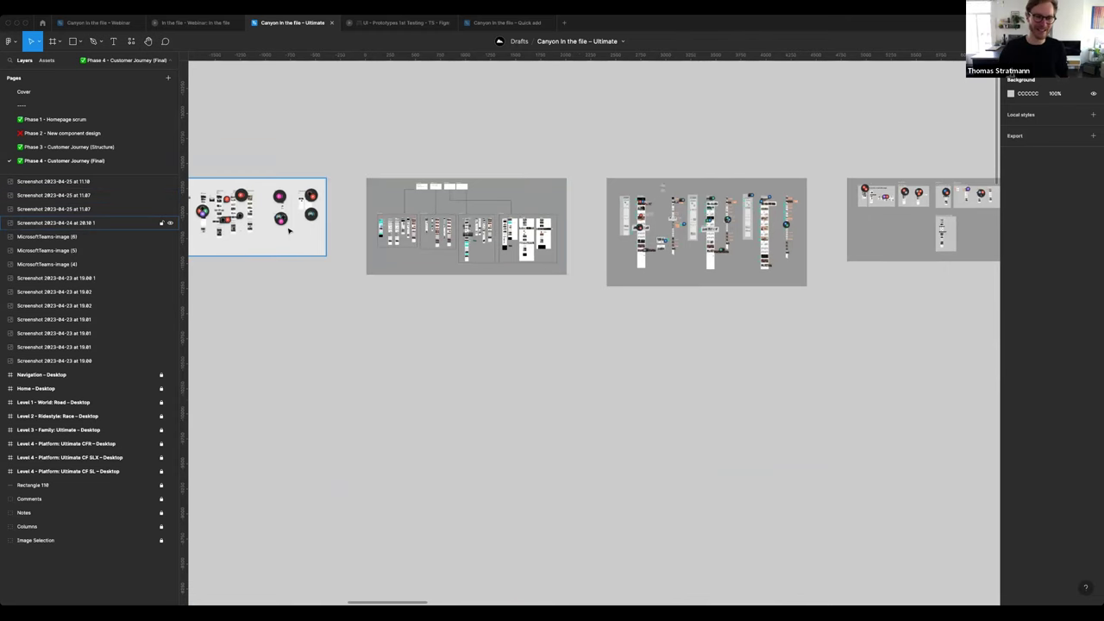
scroll(292, 231, up, 2)
drag(311, 257, 586, 281)
scroll(630, 247, up, 3)
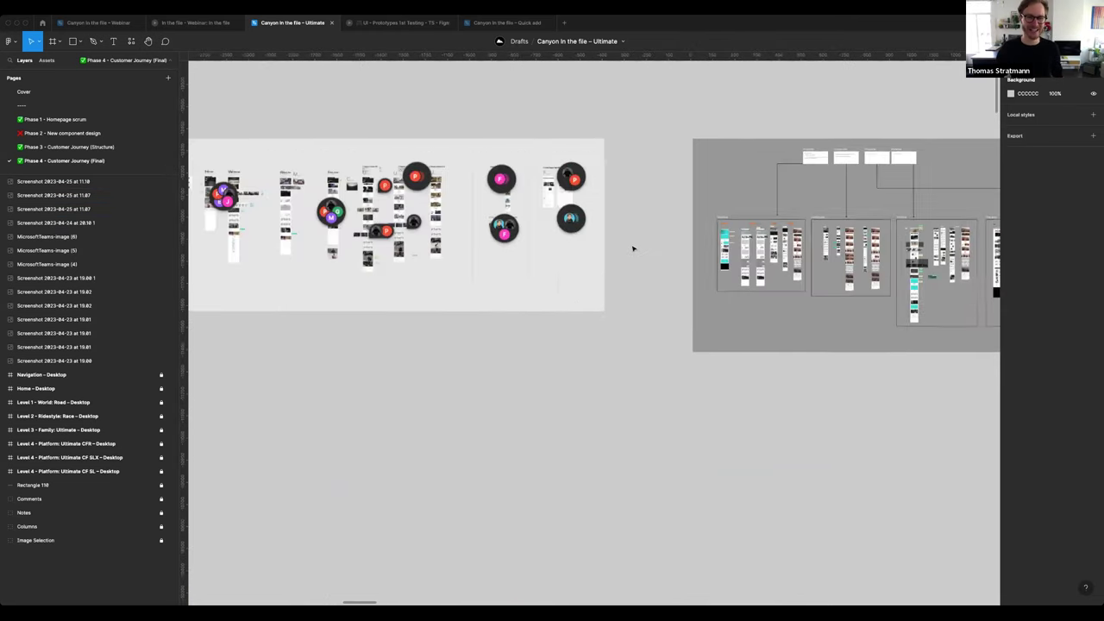
scroll(633, 246, left, 3)
scroll(603, 257, left, 1)
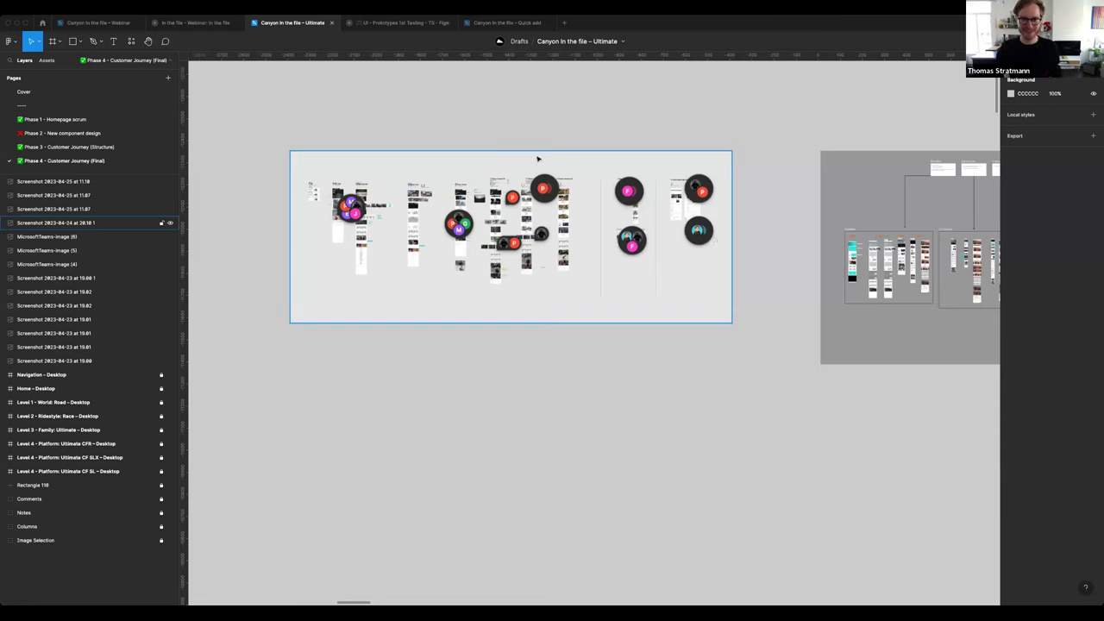
Scroll right through the flow-diagram boards to the last board, then zoom back out.
scroll(548, 157, right, 1)
scroll(548, 158, right, 2)
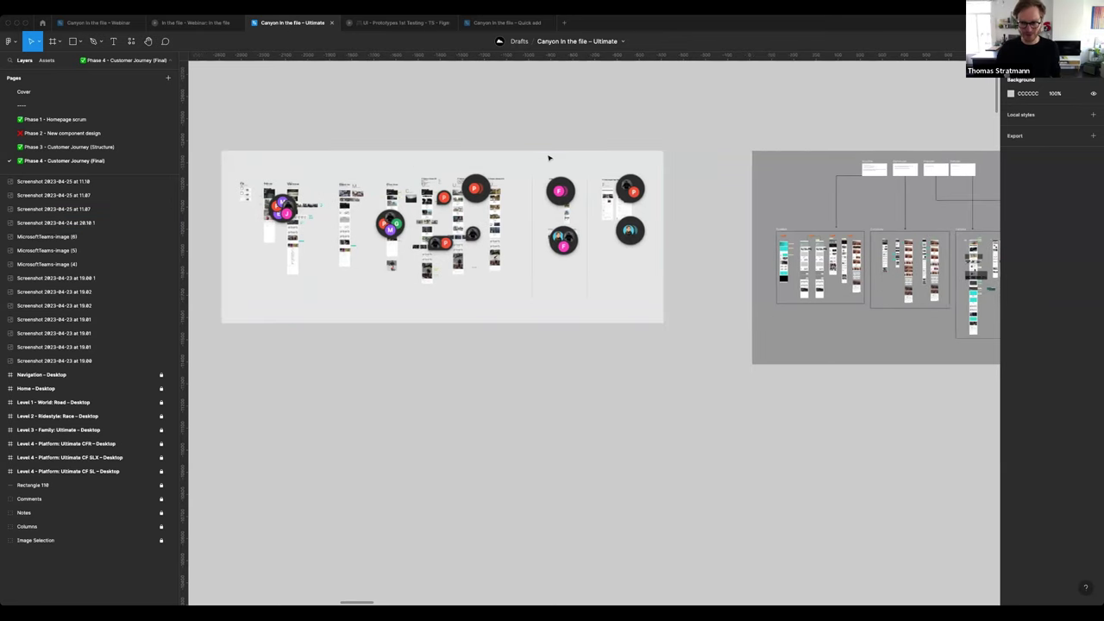
scroll(548, 158, right, 5)
scroll(549, 157, right, 2)
scroll(548, 158, right, 3)
scroll(549, 158, right, 2)
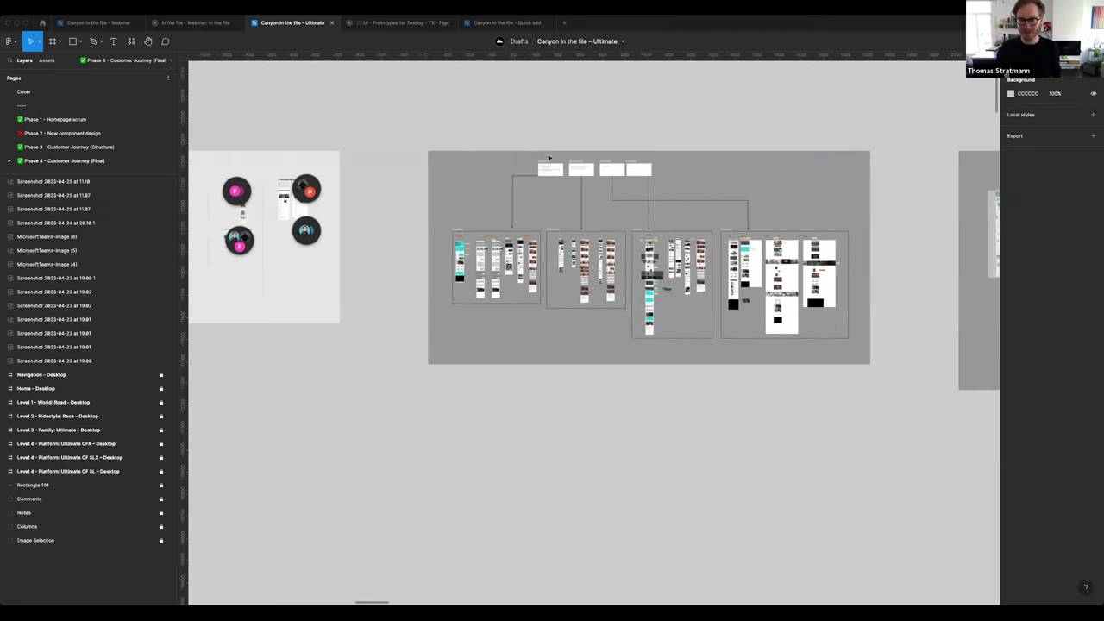
scroll(548, 158, right, 3)
scroll(548, 157, right, 4)
scroll(549, 157, right, 3)
scroll(548, 158, right, 2)
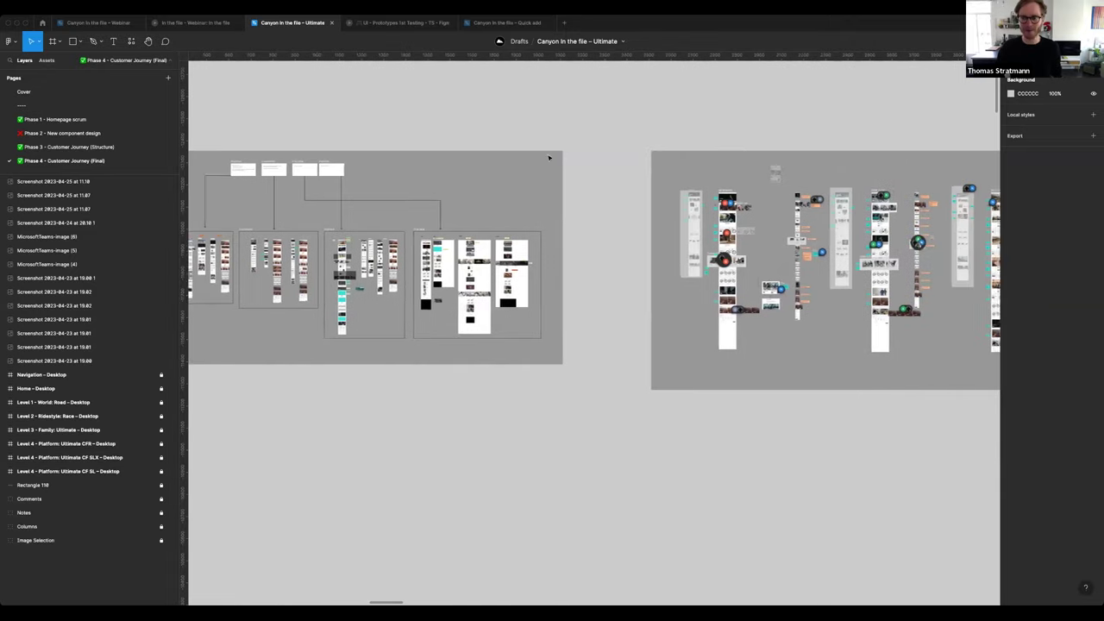
scroll(548, 158, right, 3)
scroll(549, 158, right, 3)
scroll(548, 157, right, 3)
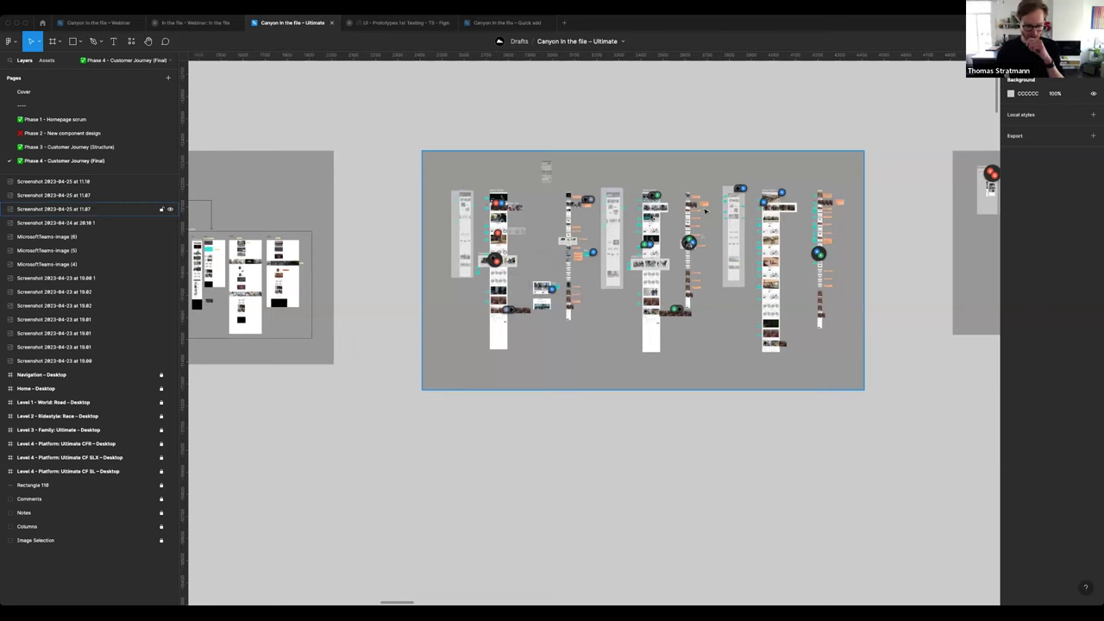
scroll(706, 210, right, 2)
scroll(706, 209, right, 3)
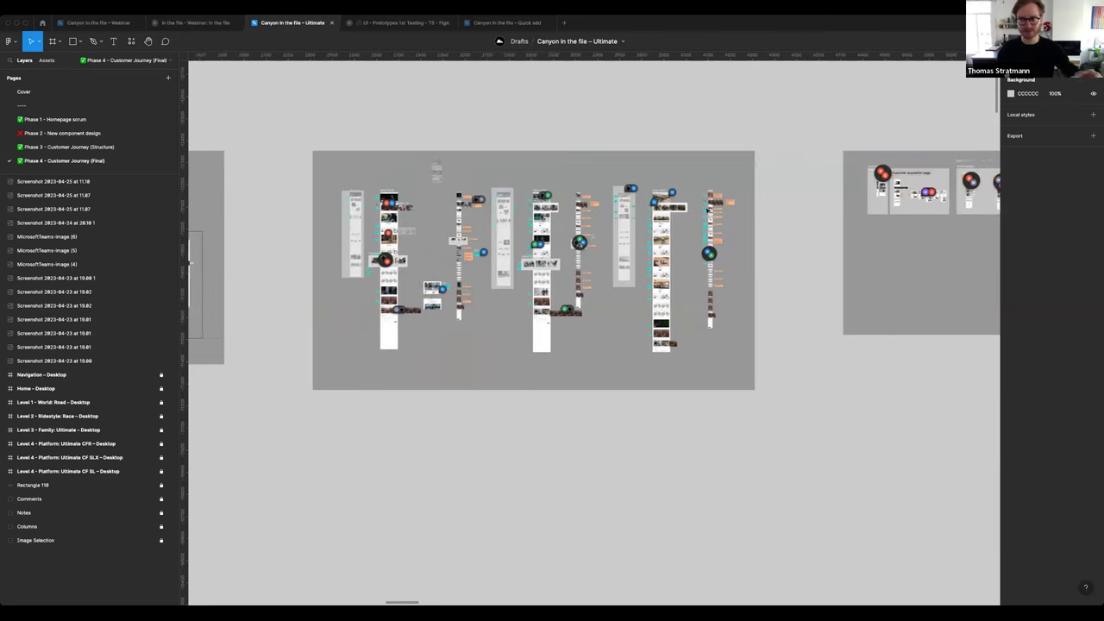
scroll(706, 209, right, 3)
scroll(707, 210, right, 2)
scroll(706, 209, right, 2)
scroll(707, 209, right, 1)
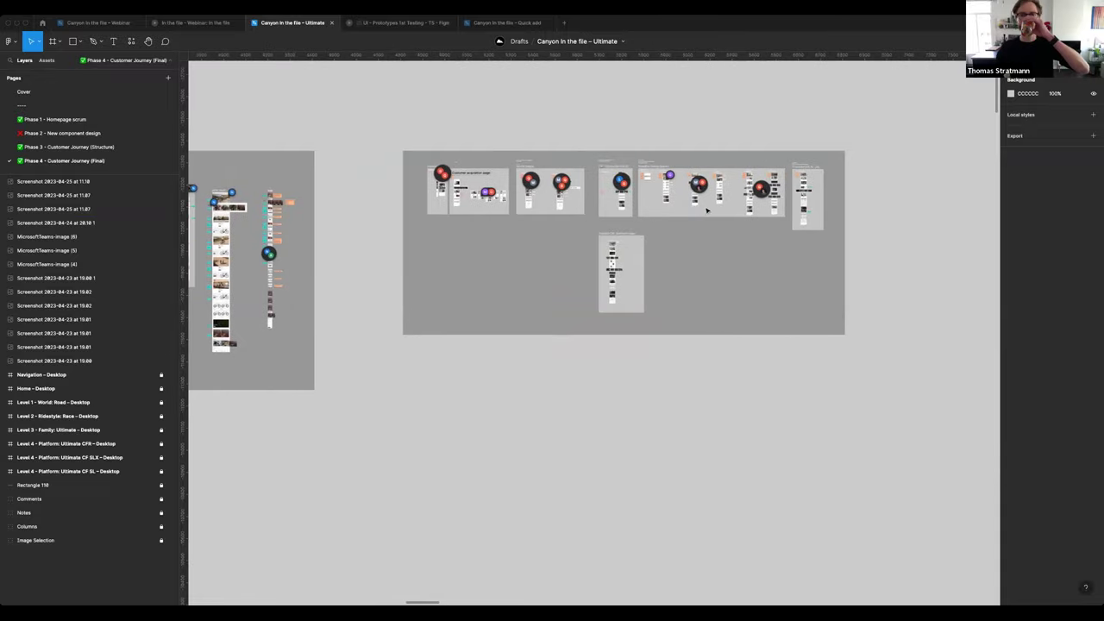
scroll(706, 210, down, 3)
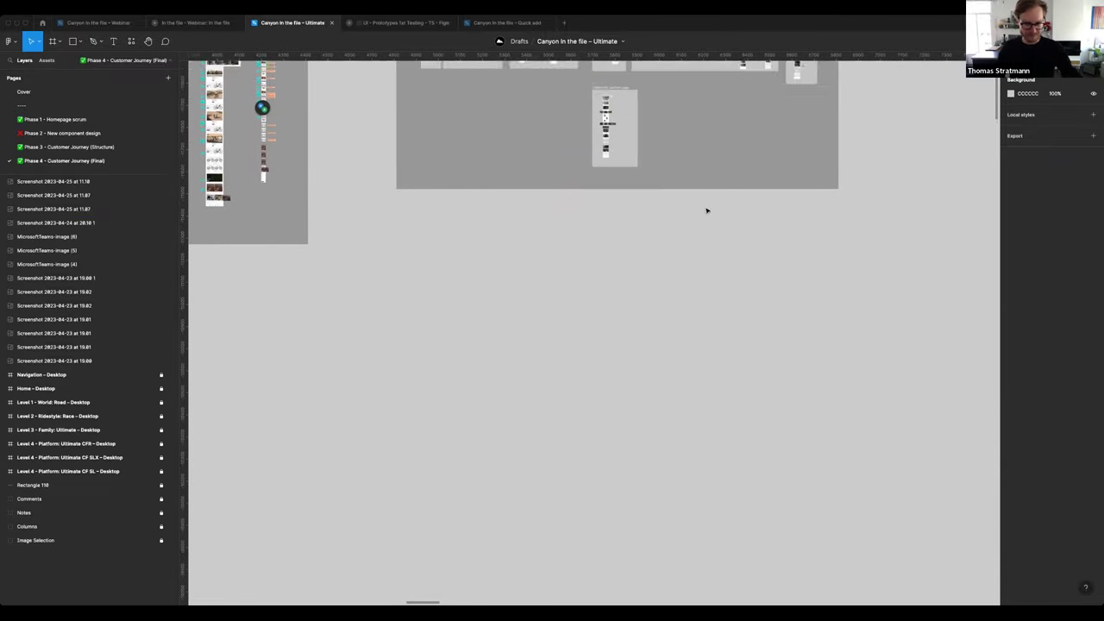
scroll(706, 209, down, 1)
Move to the Home – Desktop frame and zoom in on the Signature Pro LTD Kit comment.
scroll(706, 210, down, 3)
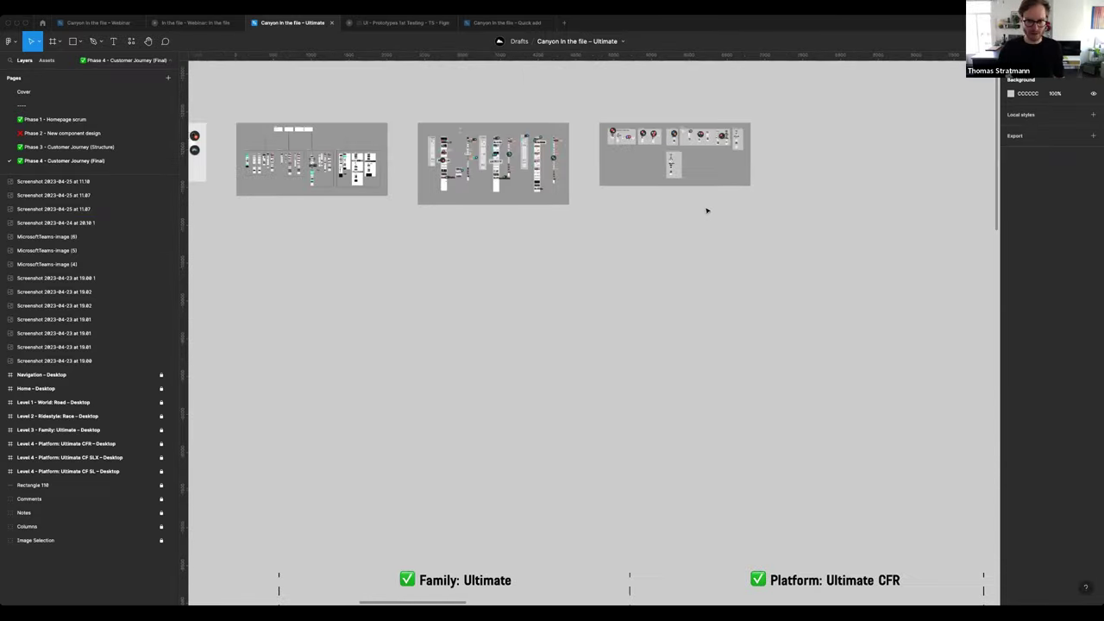
scroll(454, 365, down, 2)
scroll(443, 337, down, 1)
scroll(443, 338, down, 4)
scroll(445, 337, left, 3)
scroll(445, 337, left, 2)
scroll(445, 337, left, 1)
scroll(445, 337, left, 3)
scroll(441, 419, left, 2)
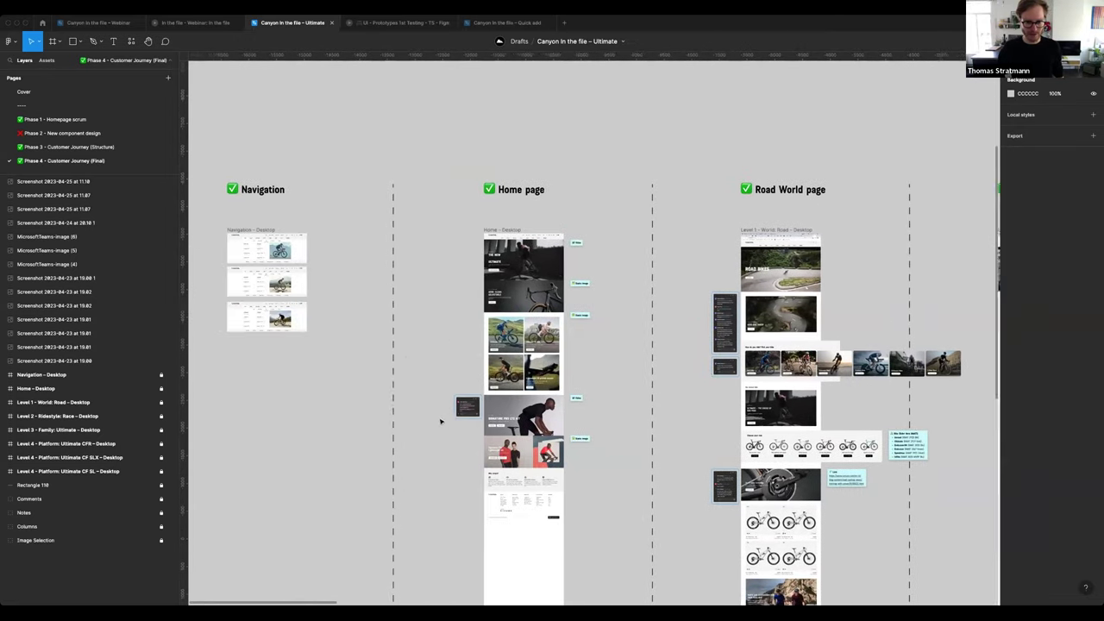
ctrl+scroll(455, 395, up, 3)
ctrl+scroll(458, 399, up, 3)
ctrl+scroll(483, 397, up, 2)
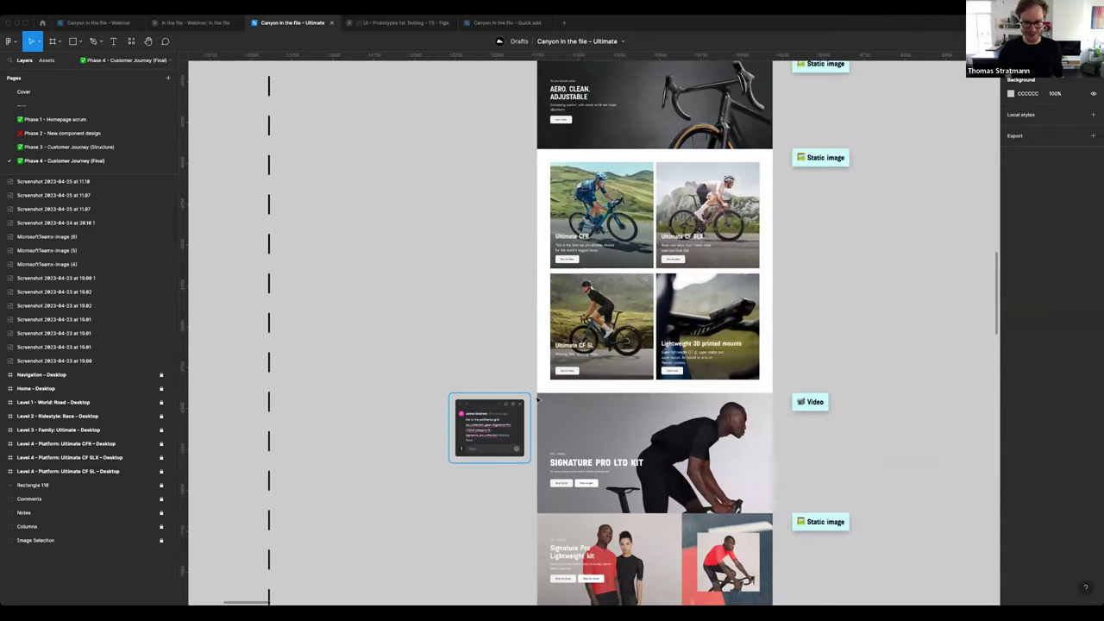
ctrl+scroll(513, 396, up, 2)
scroll(519, 396, down, 2)
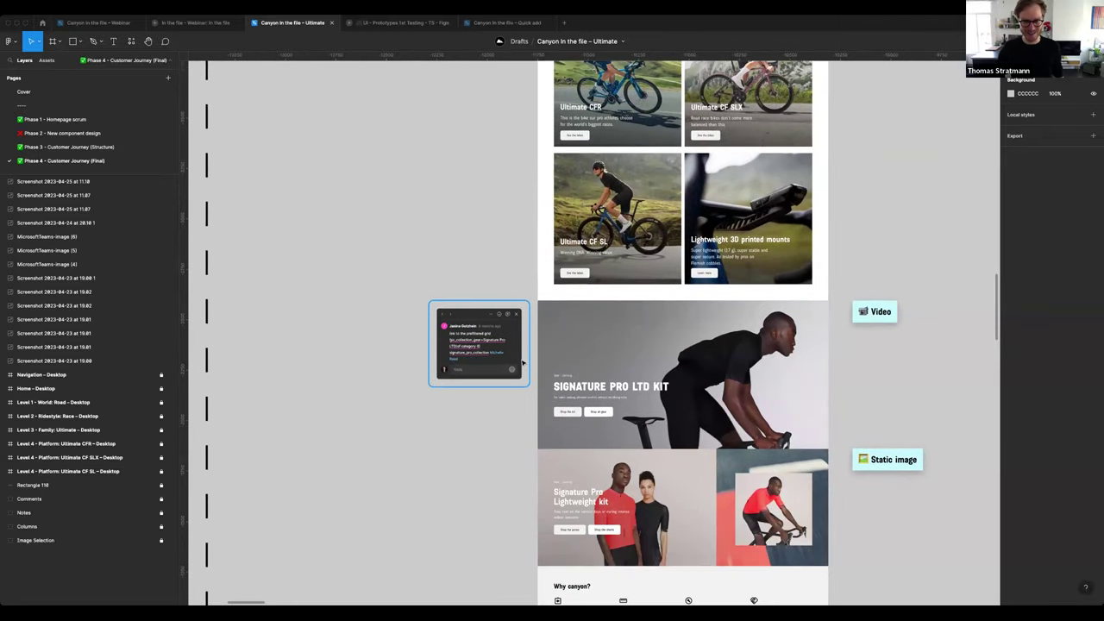
ctrl+scroll(522, 365, up, 1)
ctrl+scroll(524, 362, up, 2)
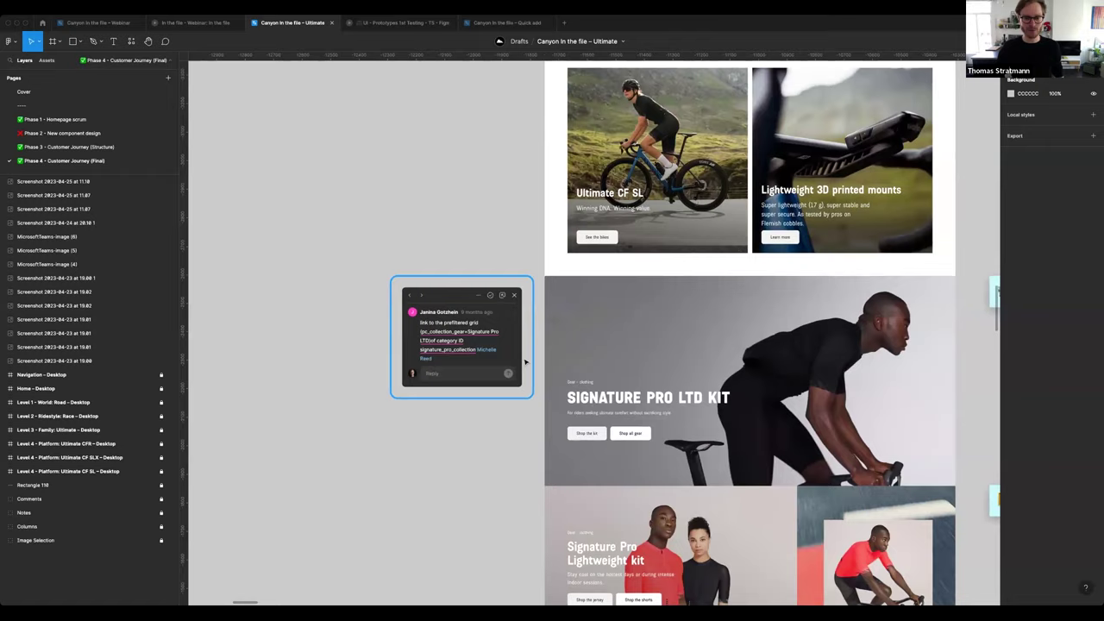
ctrl+scroll(524, 360, up, 2)
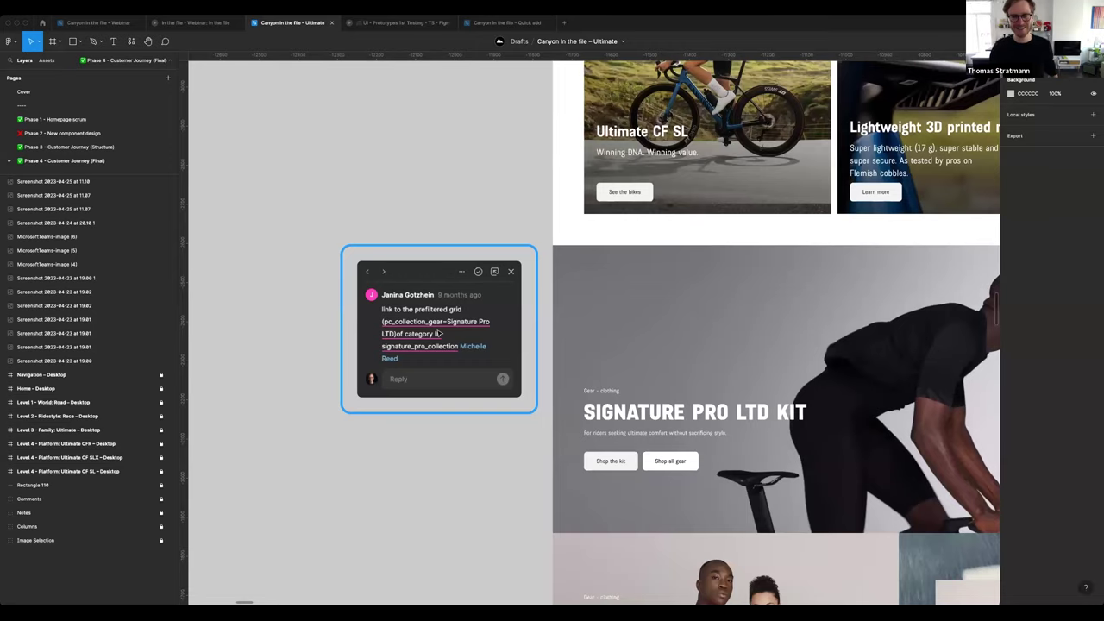
Zoom out and pan right to show Home beside Level 1 – World: Road.
scroll(442, 333, down, 3)
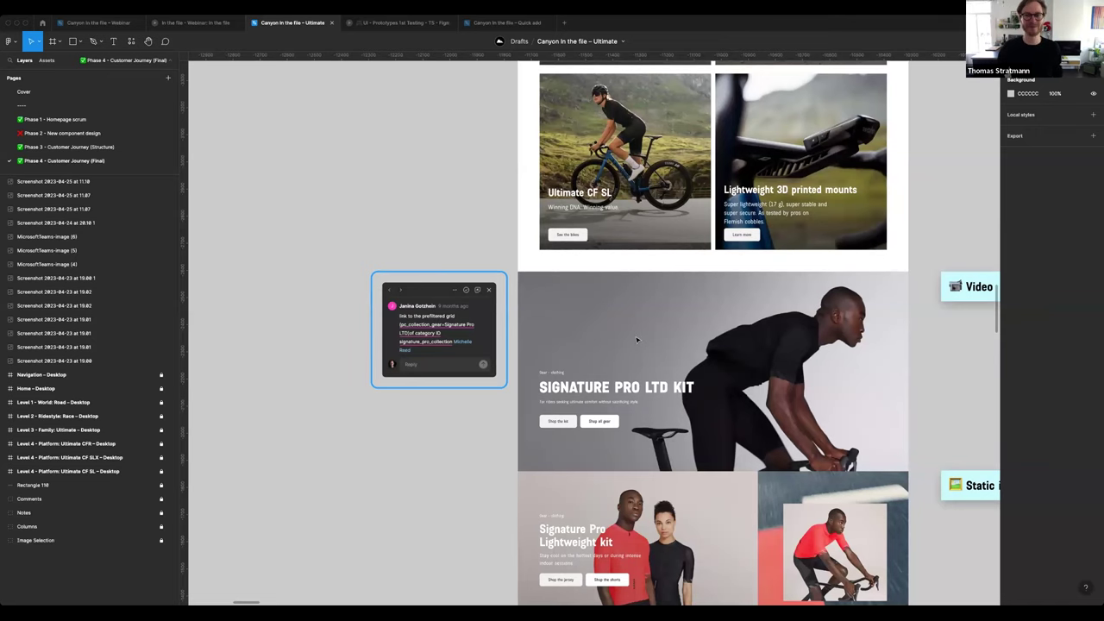
scroll(636, 339, right, 3)
scroll(636, 339, right, 1)
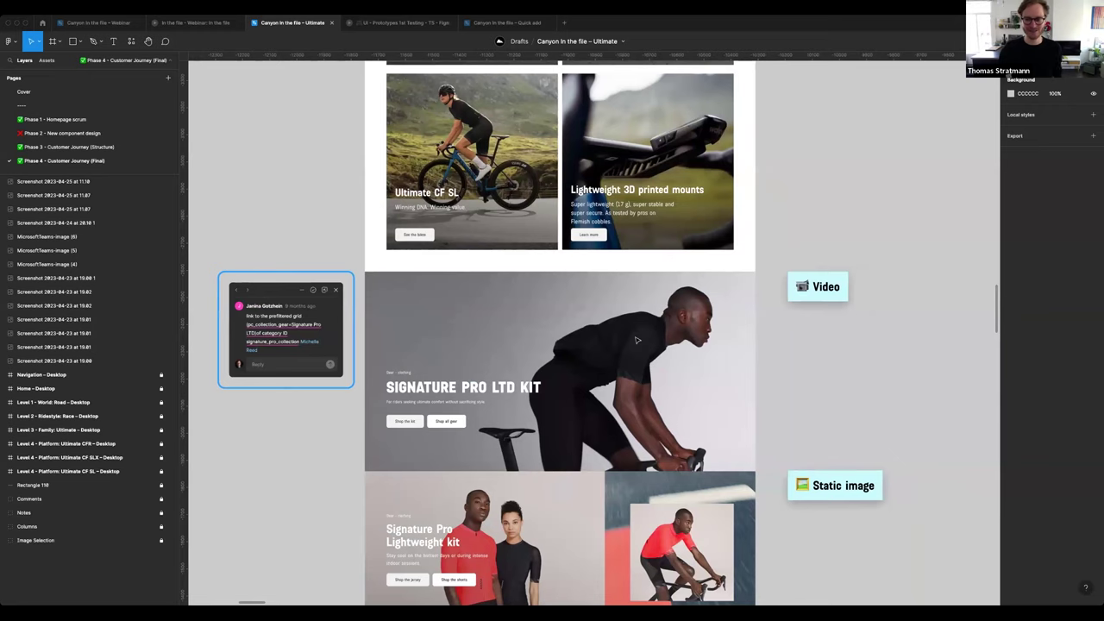
scroll(637, 339, down, 2)
scroll(776, 259, down, 3)
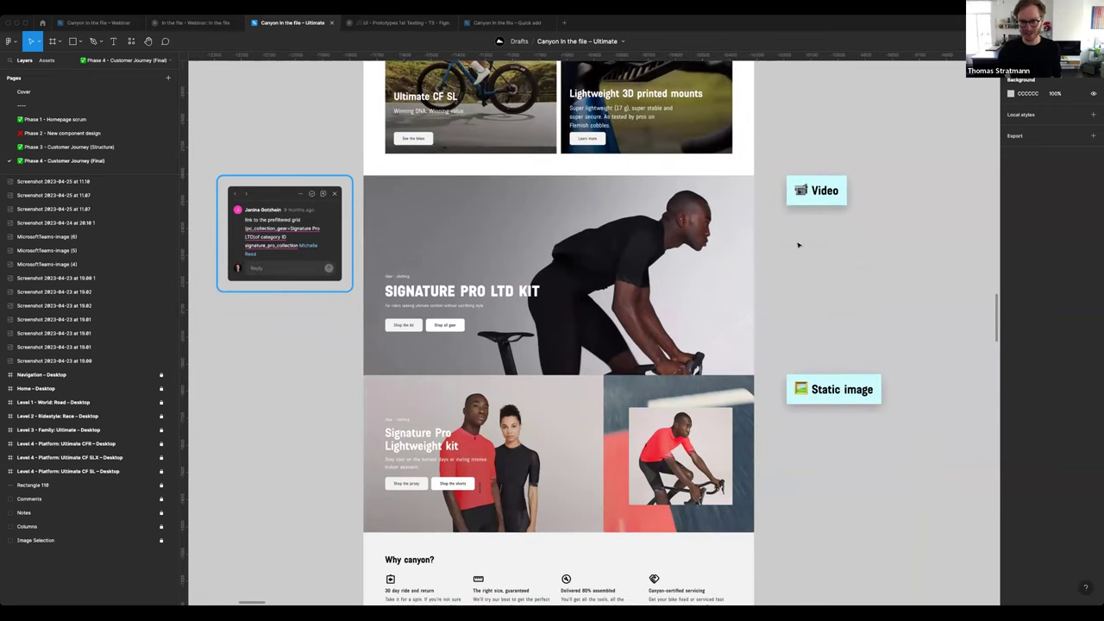
scroll(763, 261, down, 3)
scroll(763, 261, down, 3)
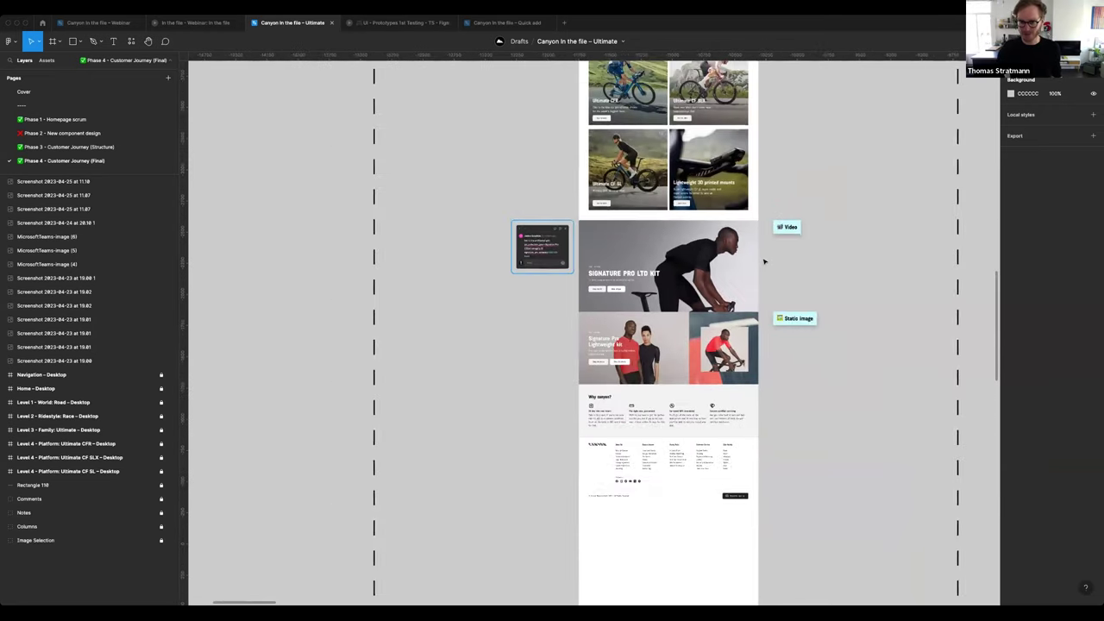
scroll(763, 261, up, 5)
scroll(763, 261, up, 3)
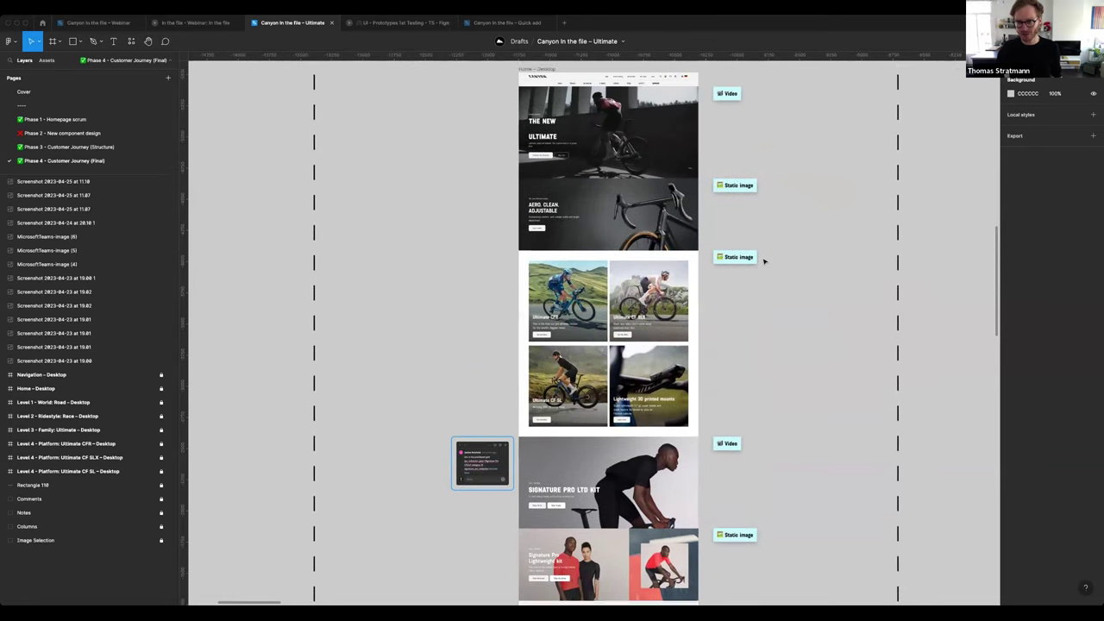
scroll(763, 261, up, 1)
scroll(763, 261, right, 3)
Pan into the Road World desktop frame and read its comment threads.
scroll(763, 262, right, 3)
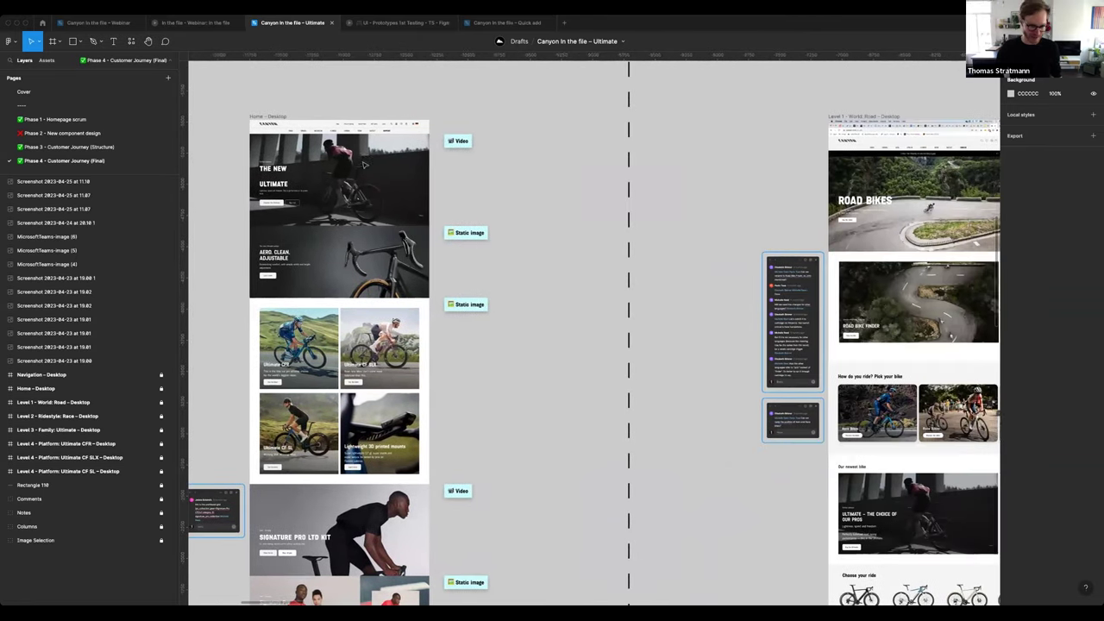
scroll(458, 269, right, 1)
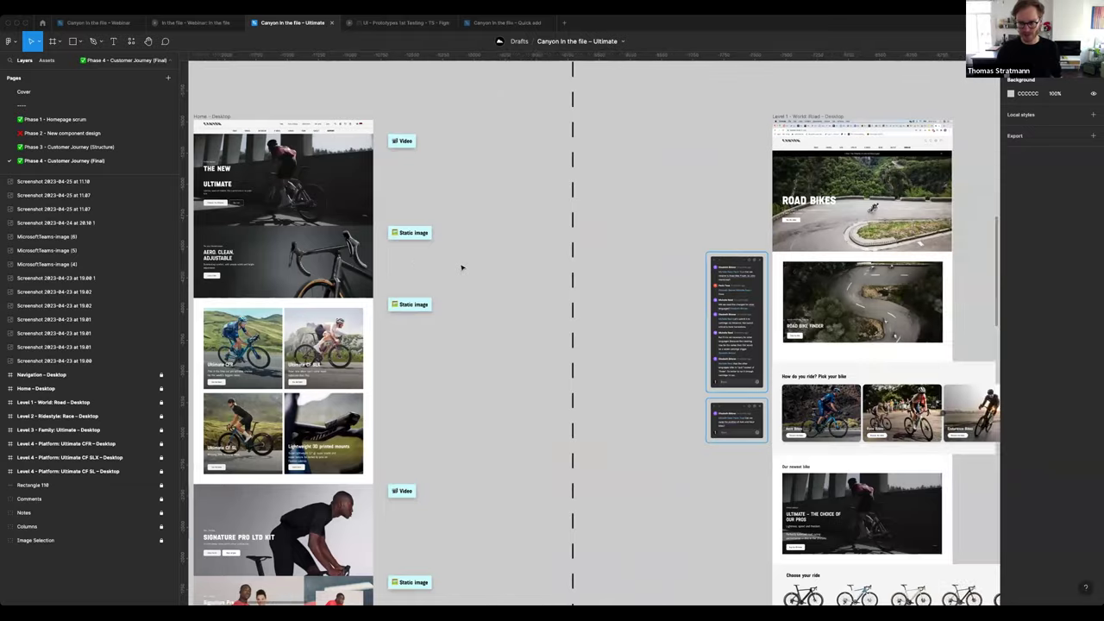
scroll(461, 266, right, 3)
scroll(463, 265, right, 1)
scroll(603, 305, up, 5)
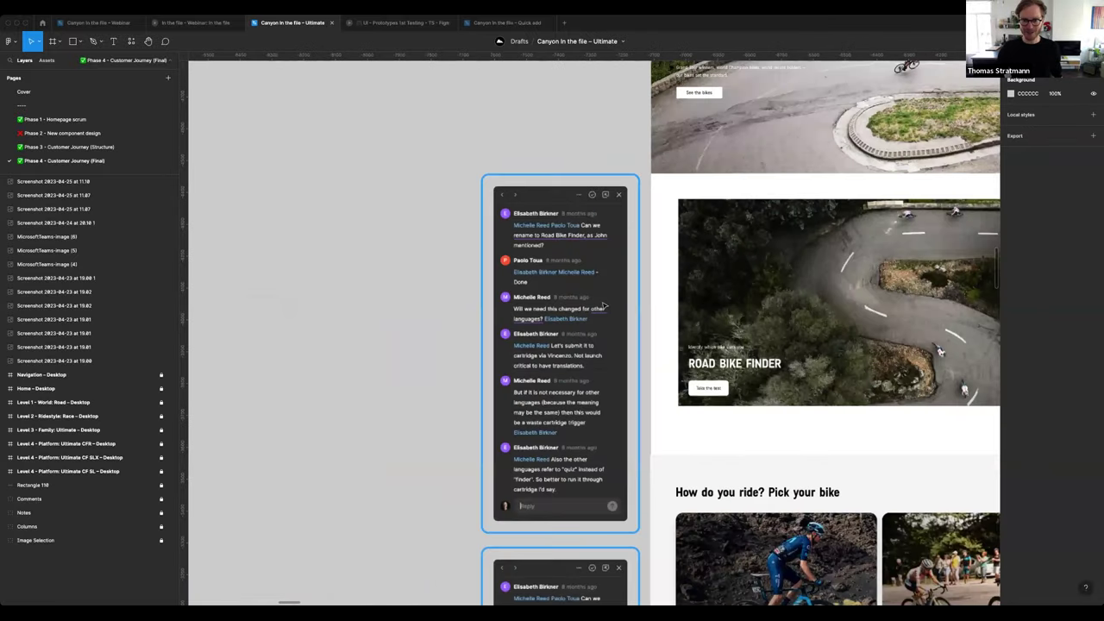
scroll(604, 305, up, 2)
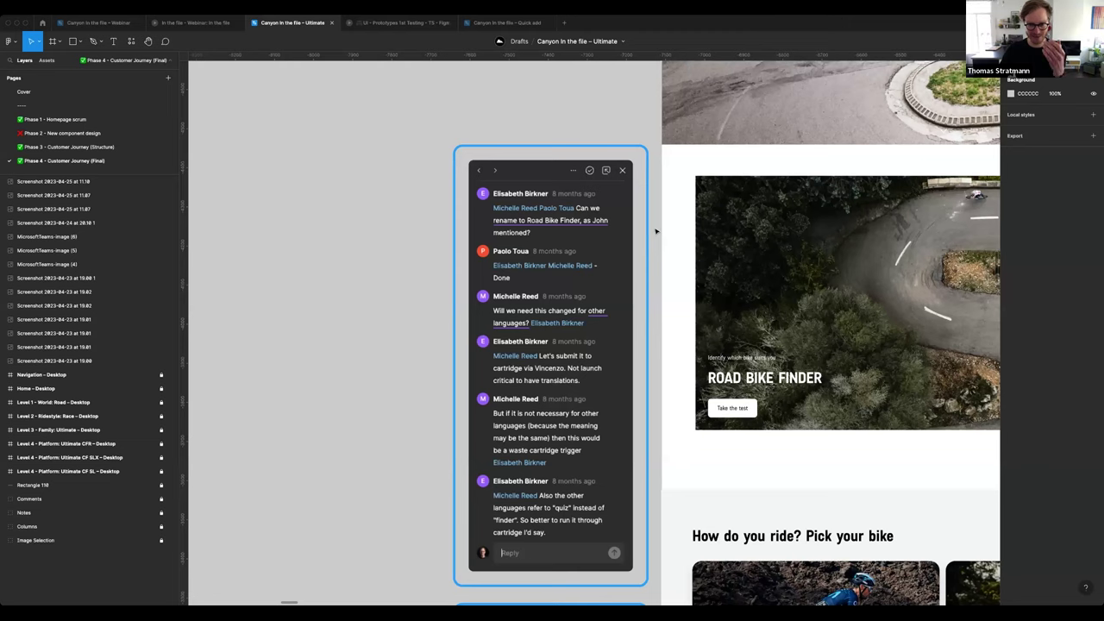
scroll(655, 231, down, 2)
scroll(655, 231, down, 1)
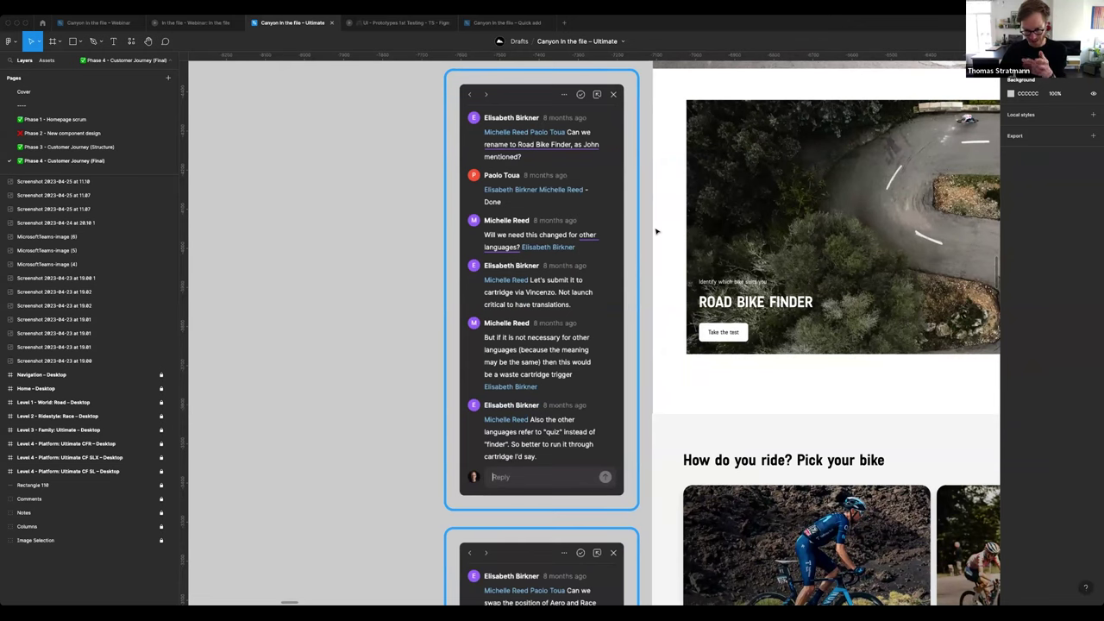
scroll(655, 231, down, 3)
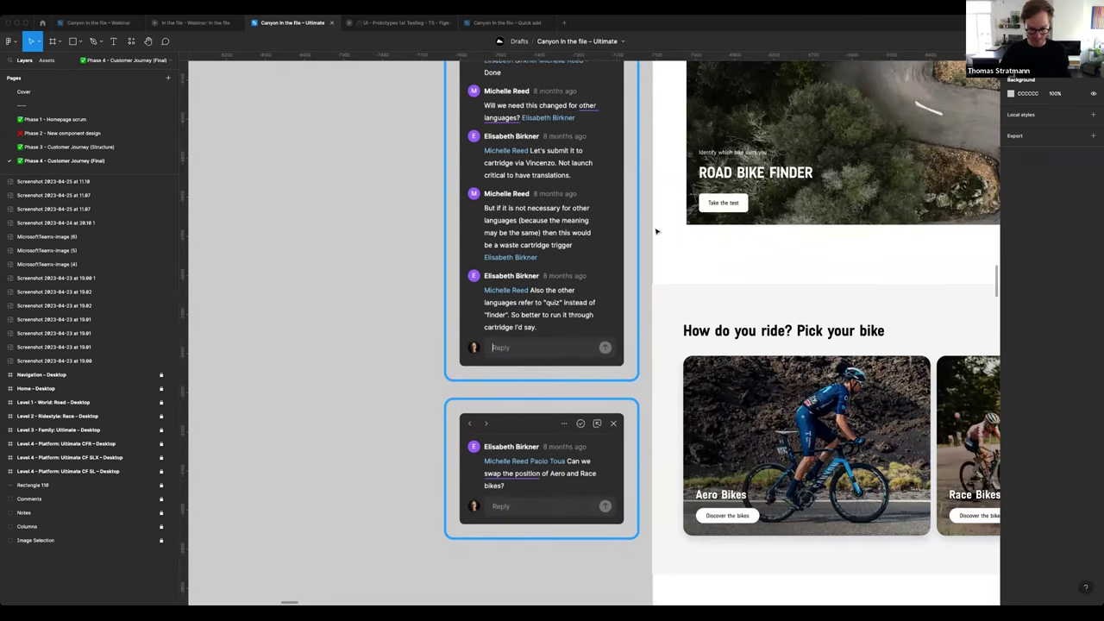
scroll(498, 385, down, 2)
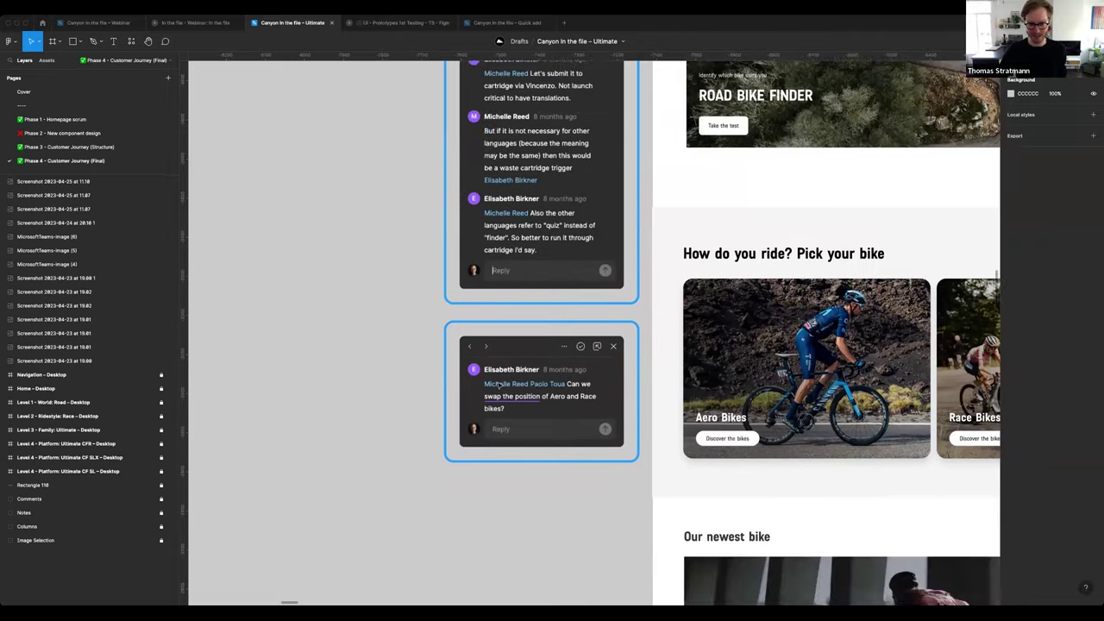
scroll(509, 371, down, 1)
scroll(526, 345, right, 4)
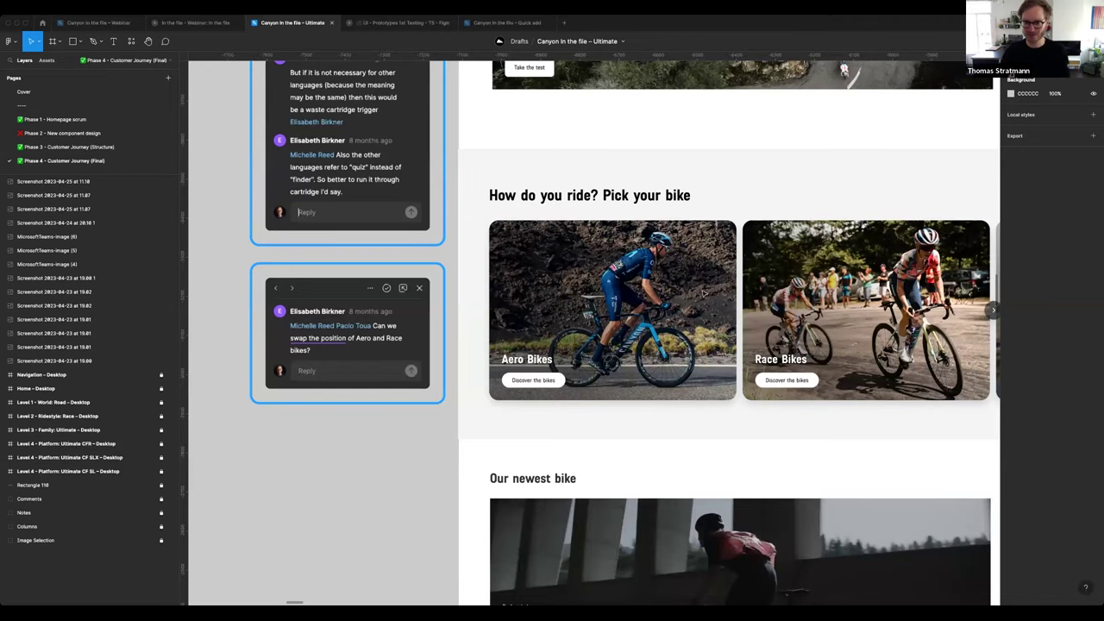
Move down to the Choose your ride slider and its six Bike Slider Hero KMATs note.
scroll(704, 292, down, 2)
scroll(705, 292, down, 2)
scroll(707, 290, down, 2)
scroll(711, 288, down, 2)
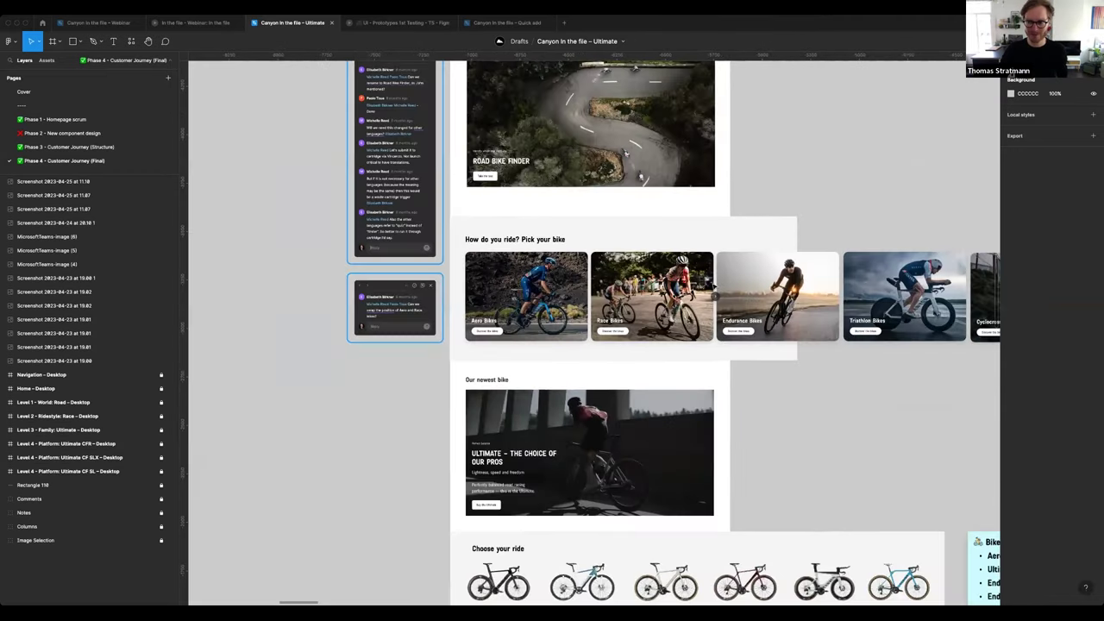
scroll(713, 288, right, 3)
scroll(713, 287, right, 3)
scroll(713, 287, right, 3)
scroll(714, 286, right, 3)
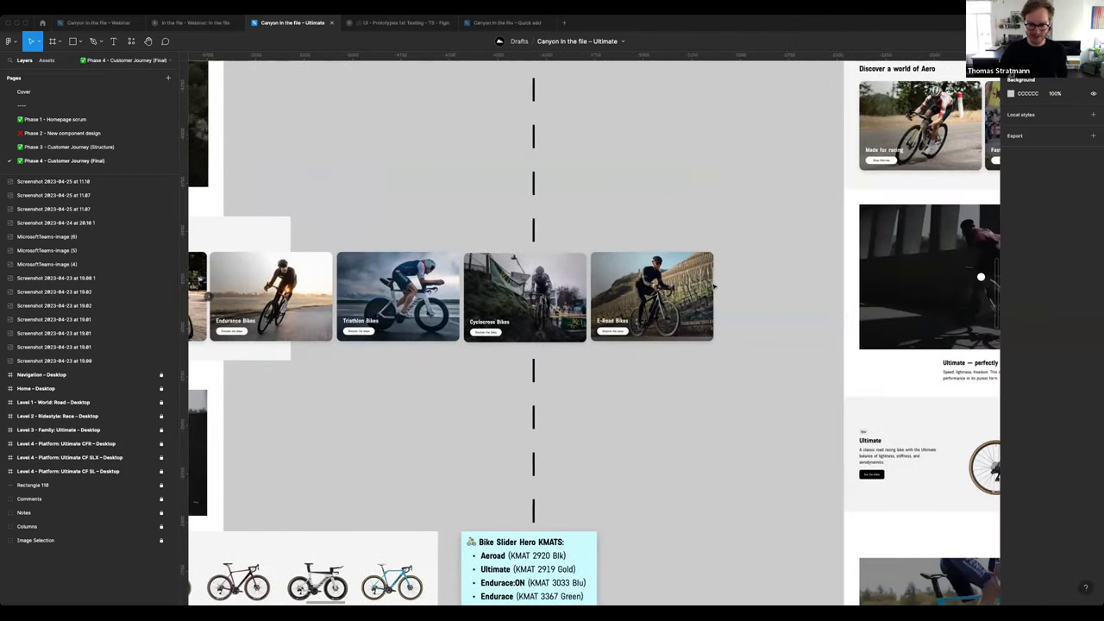
scroll(474, 377, down, 5)
scroll(468, 387, down, 2)
scroll(466, 391, up, 5)
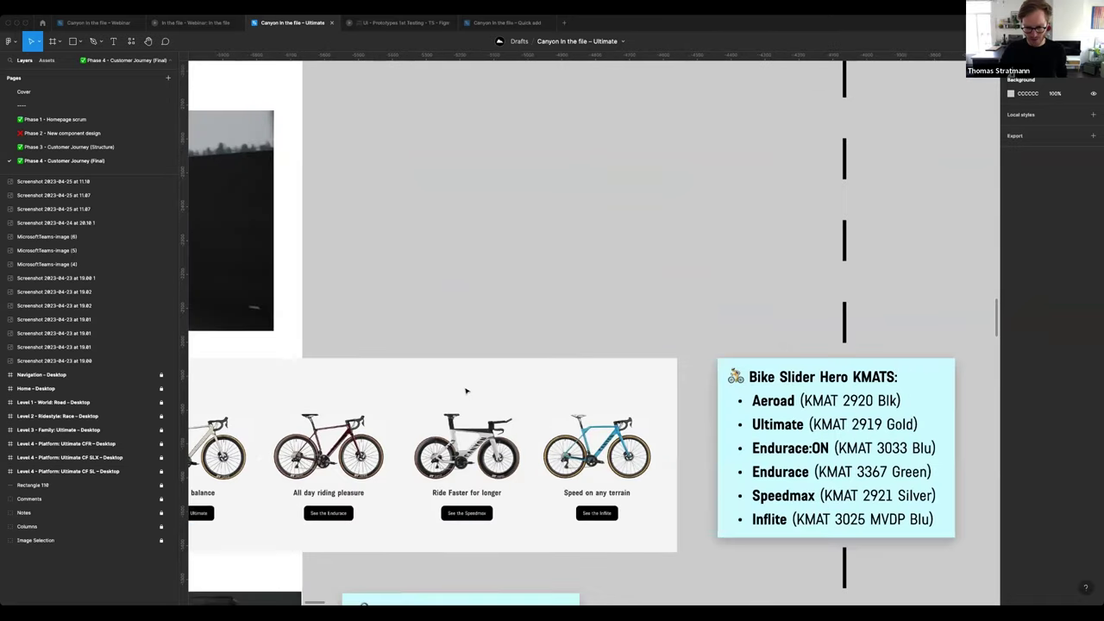
scroll(465, 390, down, 1)
scroll(467, 389, down, 1)
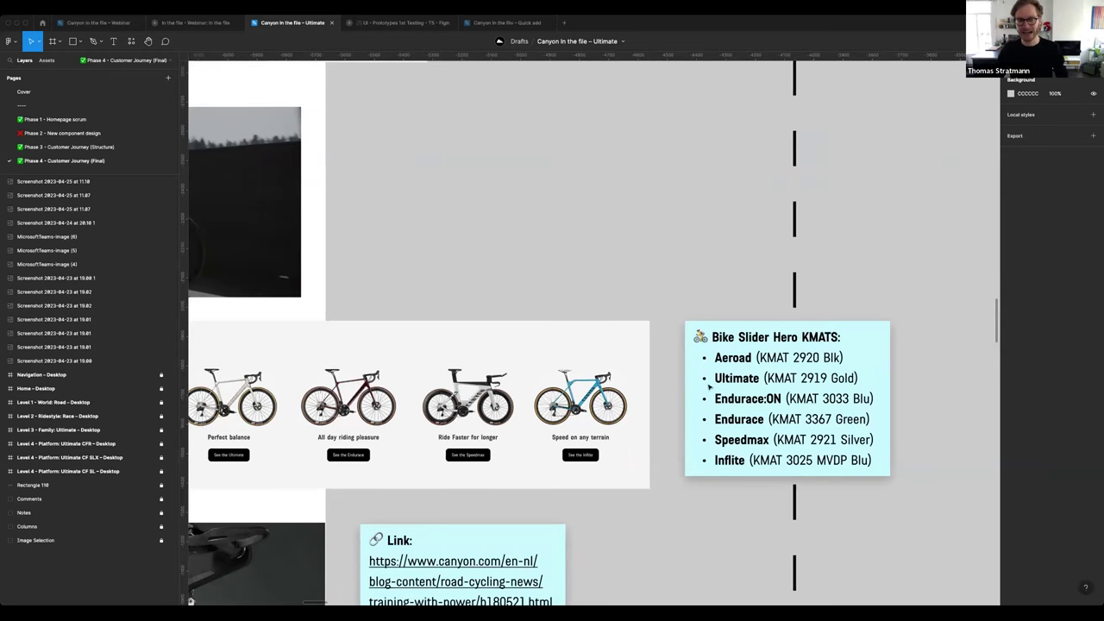
Zoom out from the Road World frame to the overview of page columns.
scroll(617, 332, left, 2)
scroll(621, 332, left, 3)
scroll(625, 332, left, 2)
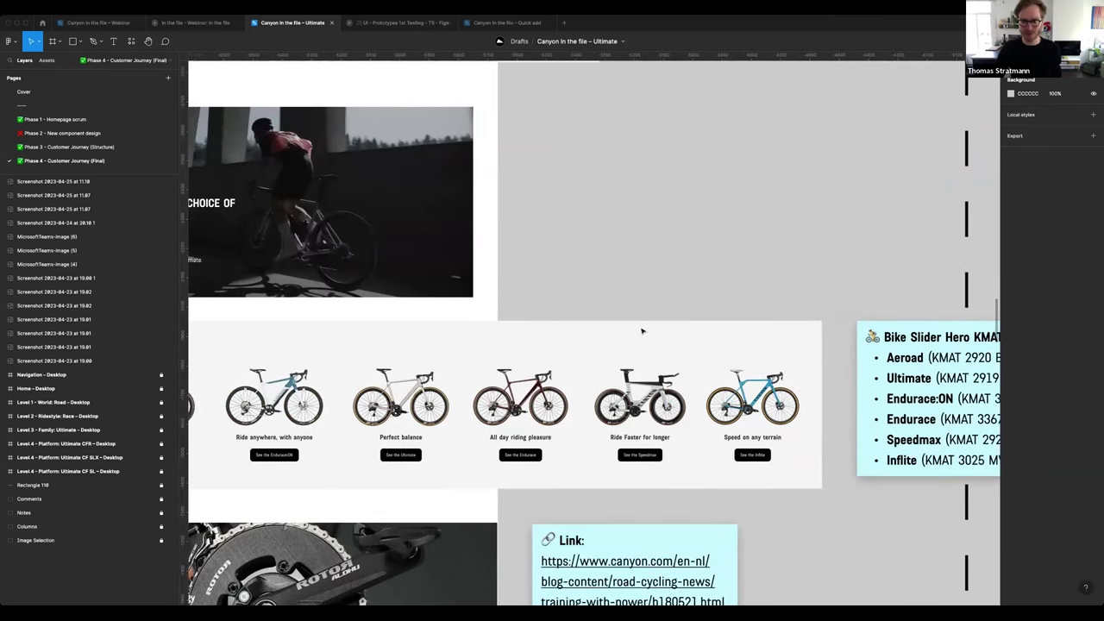
scroll(643, 331, down, 3)
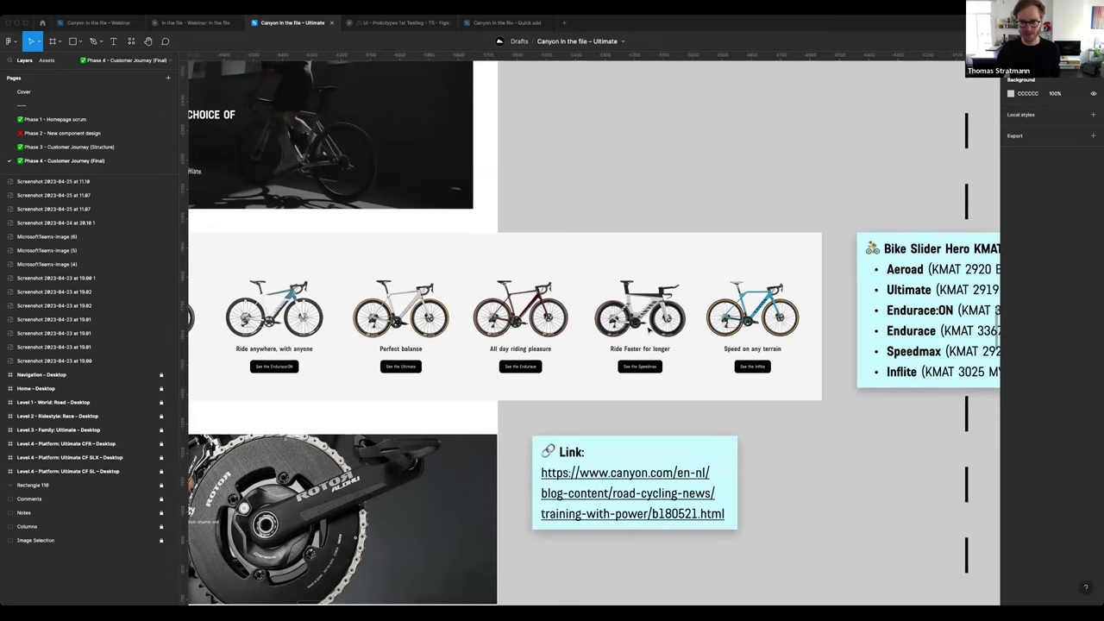
scroll(648, 324, down, 5)
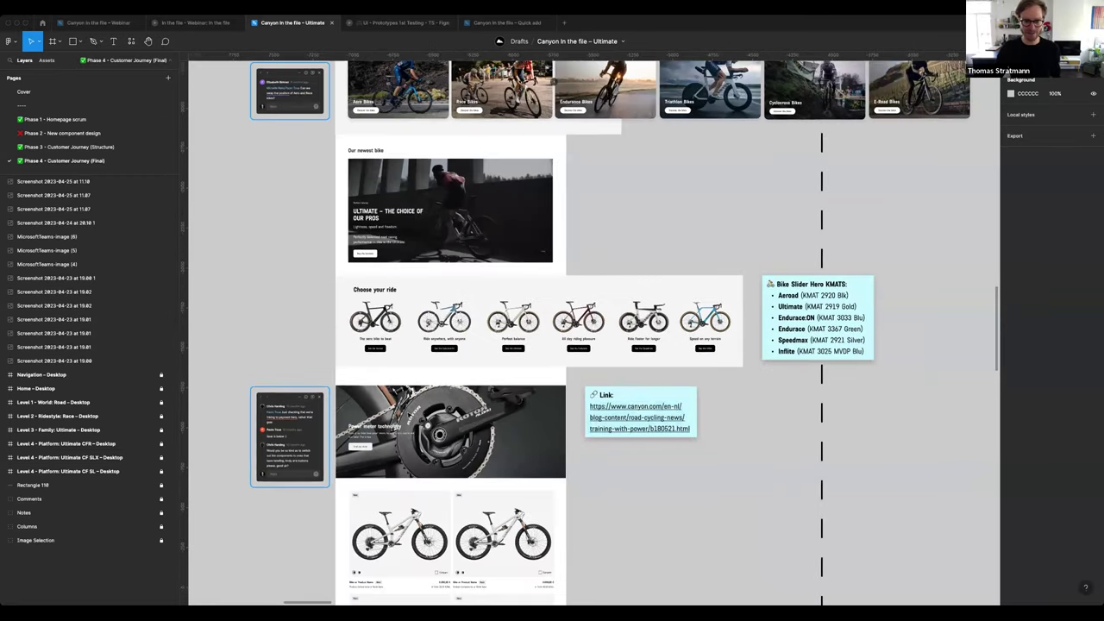
scroll(356, 435, up, 5)
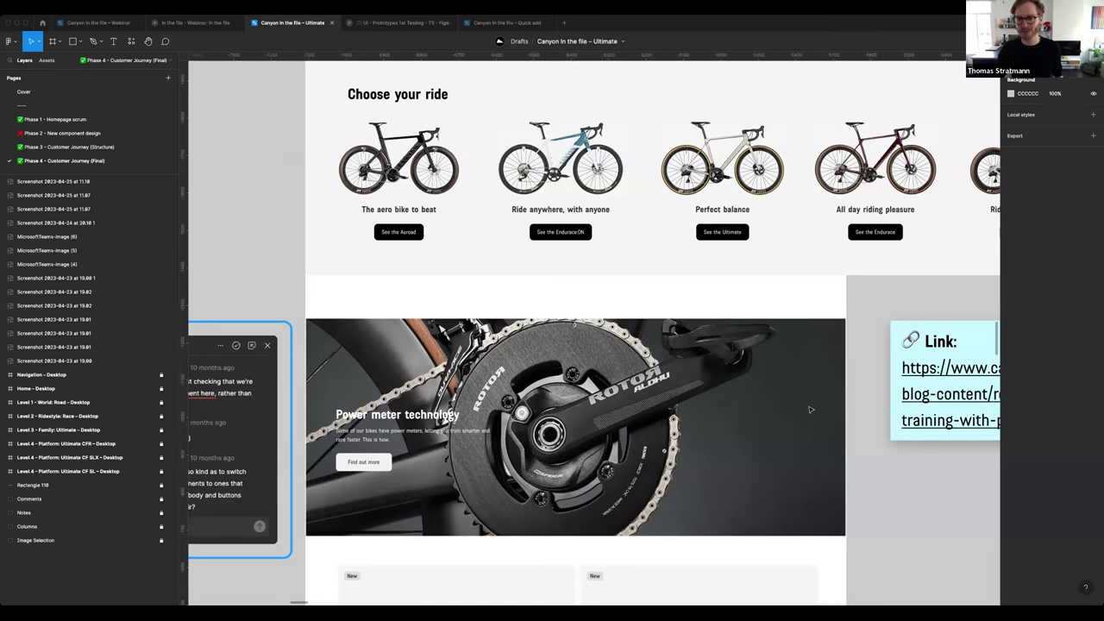
scroll(816, 407, down, 3)
scroll(815, 408, down, 2)
Zoom into the Family: Ultimate frame's video cards and their comments.
scroll(817, 407, down, 2)
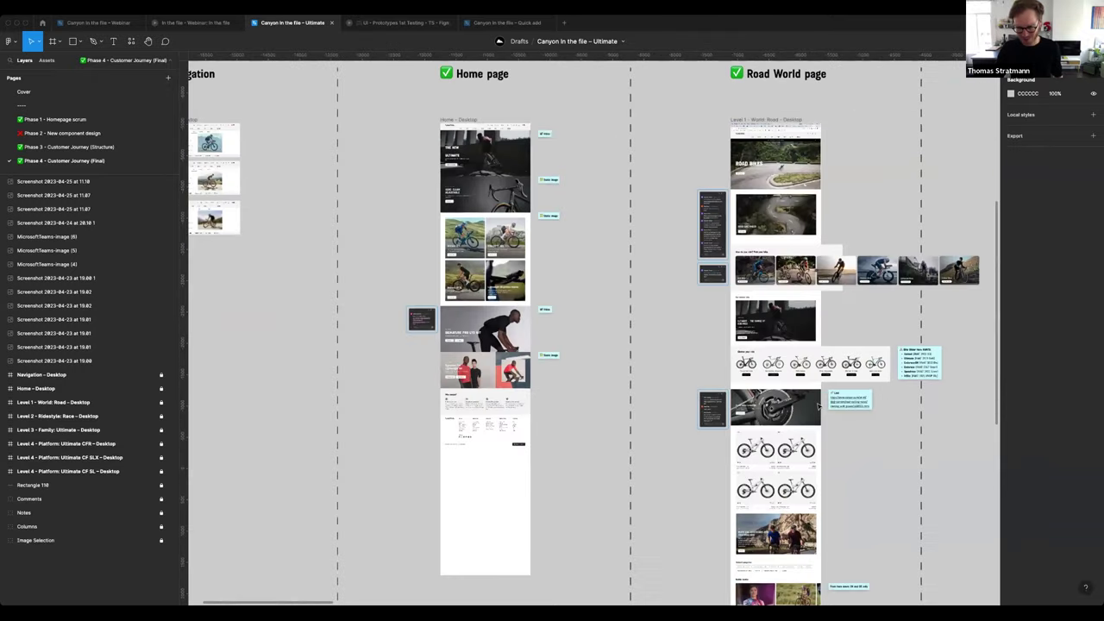
scroll(818, 406, down, 1)
scroll(818, 406, right, 5)
scroll(815, 402, right, 3)
scroll(802, 379, right, 2)
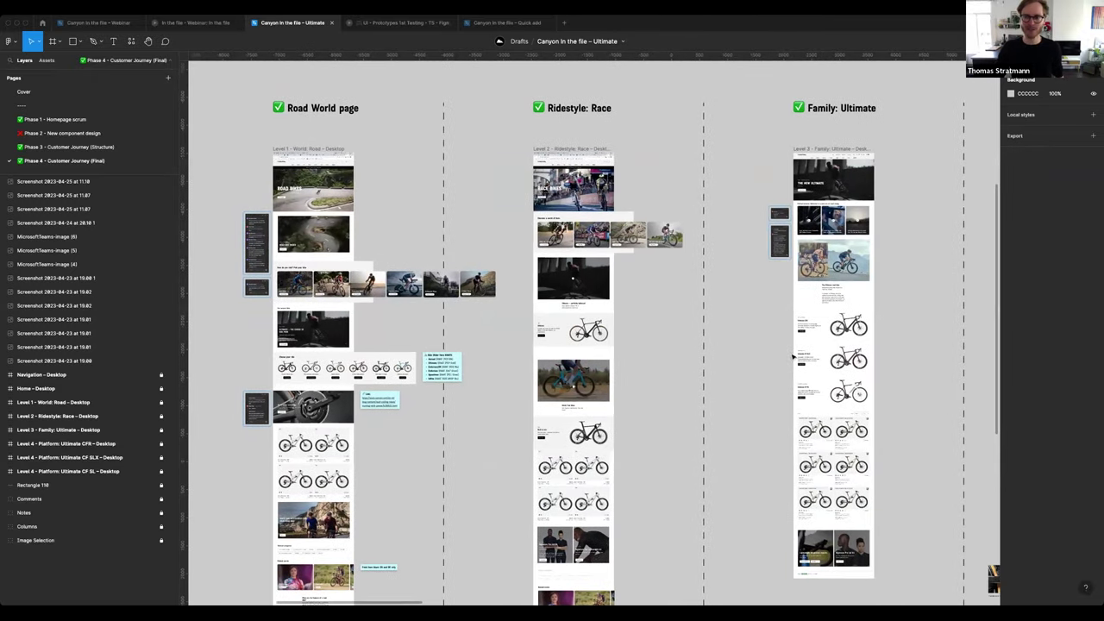
scroll(883, 234, up, 5)
scroll(887, 227, up, 2)
scroll(887, 227, up, 3)
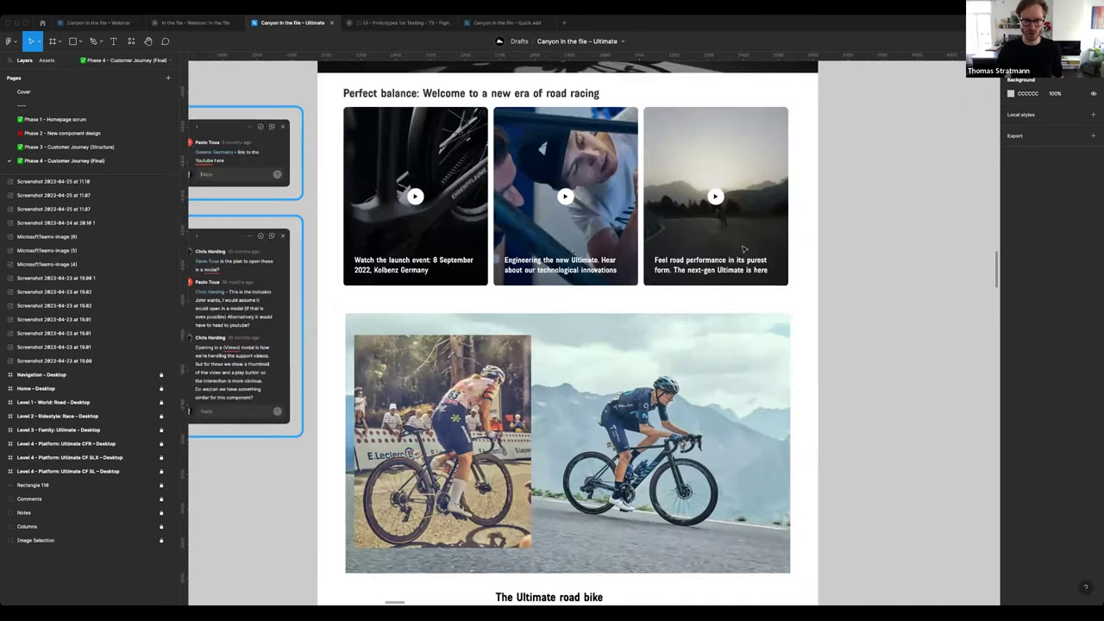
scroll(526, 279, left, 4)
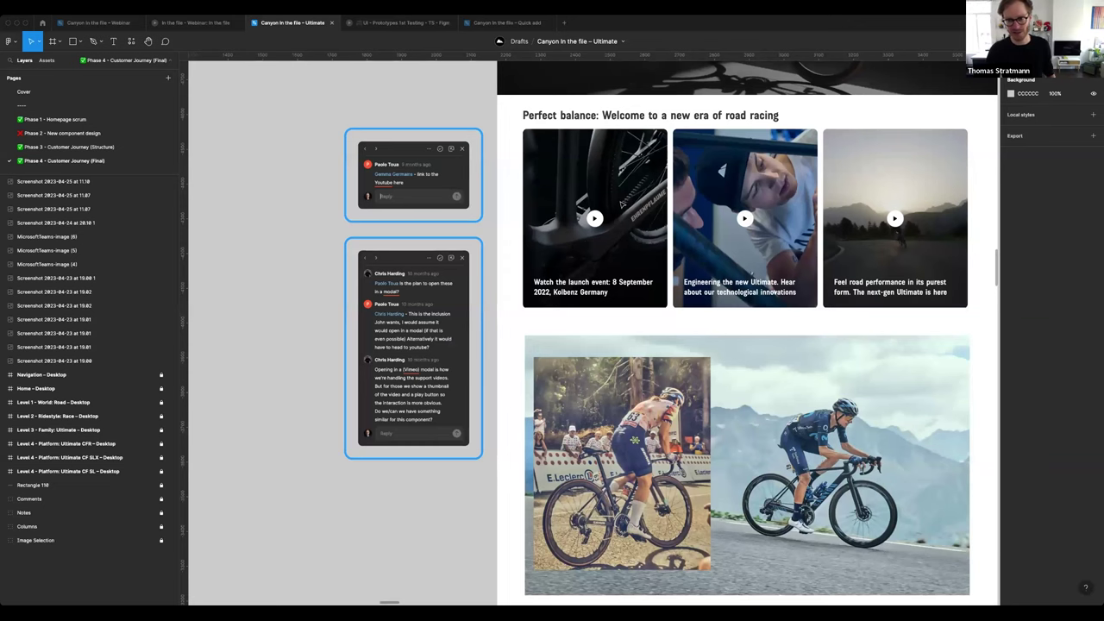
Zoom out to the column overview and drag toward the Platform: Ultimate columns.
scroll(621, 202, down, 3)
scroll(621, 202, down, 2)
scroll(621, 203, down, 2)
scroll(620, 202, down, 2)
scroll(619, 201, down, 2)
scroll(619, 202, down, 2)
scroll(822, 213, up, 1)
drag(822, 213, 685, 200)
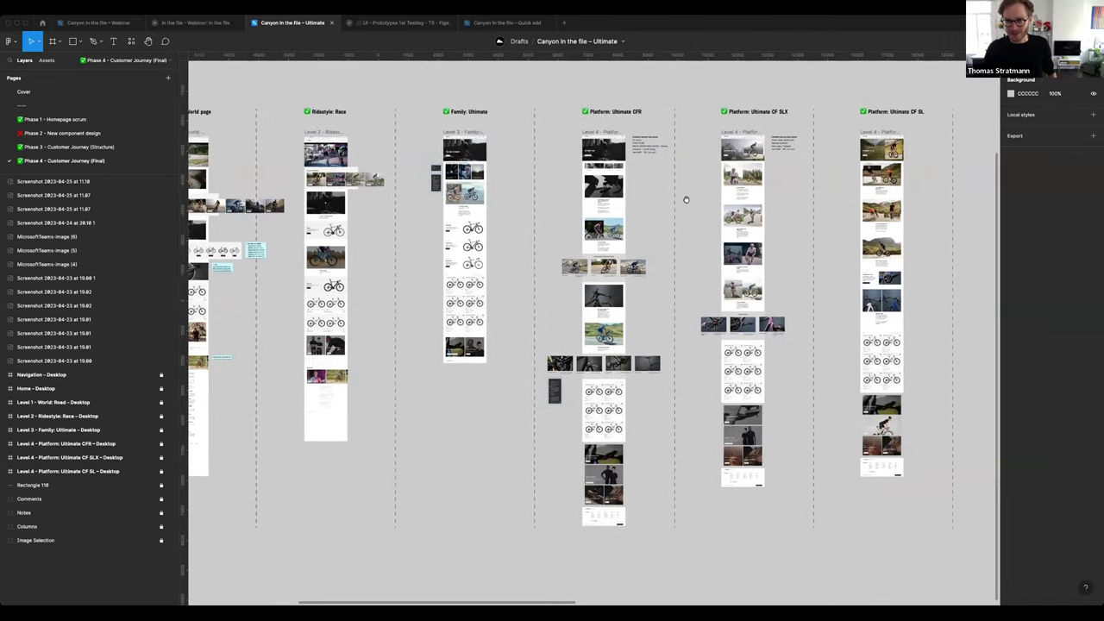
Bring the Ultimate CF SL page into full view and start moving down it.
scroll(893, 156, up, 2)
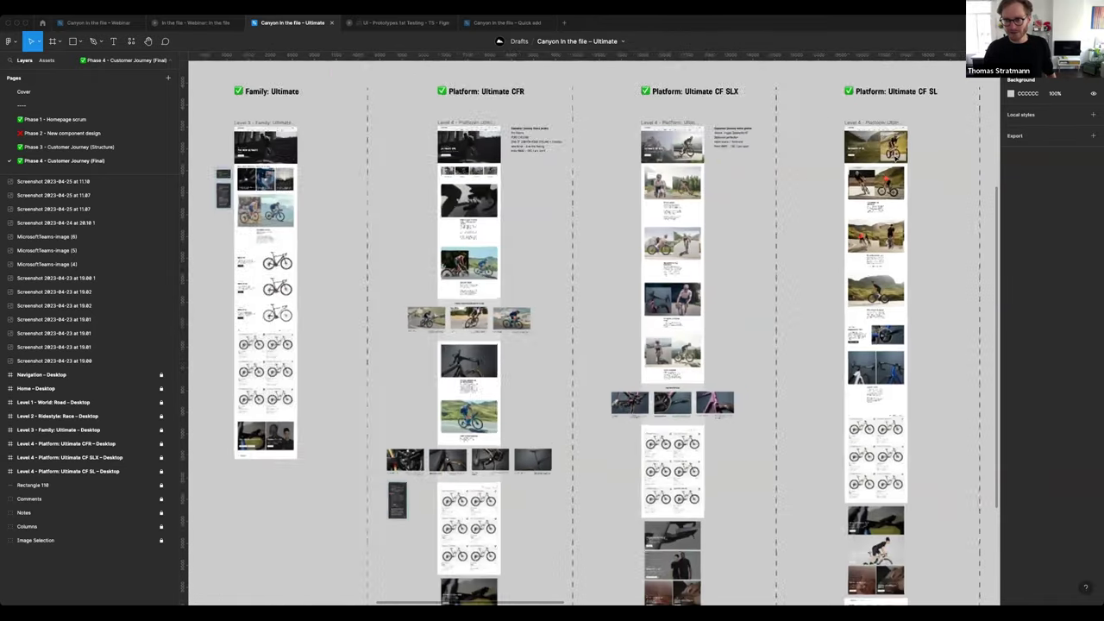
scroll(893, 156, up, 2)
scroll(893, 156, up, 1)
scroll(894, 156, up, 2)
scroll(902, 194, up, 1)
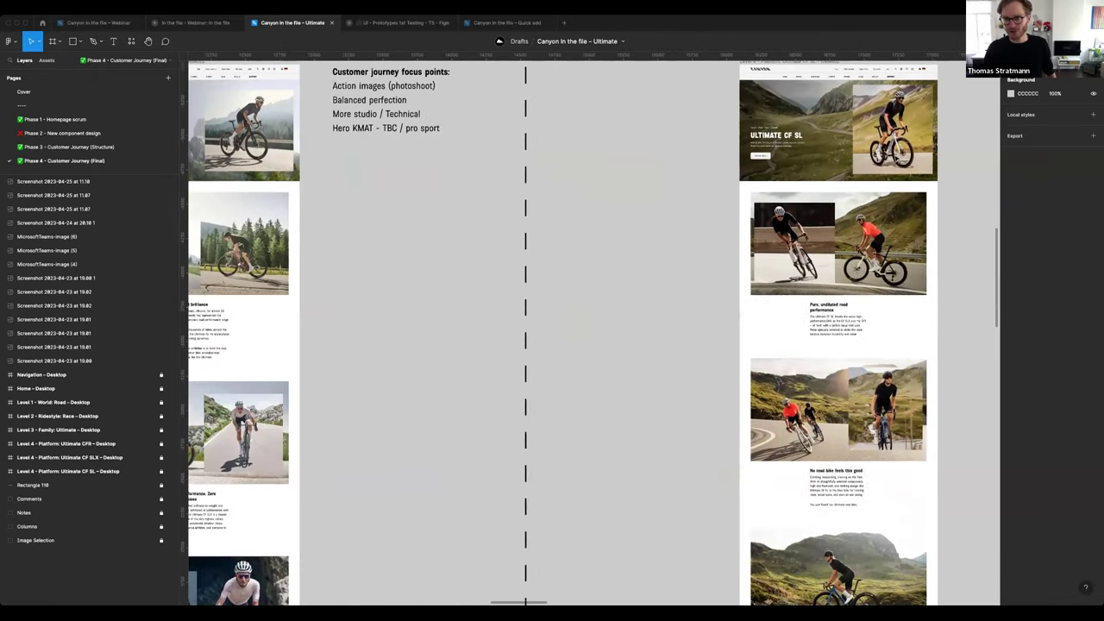
drag(914, 194, 825, 191)
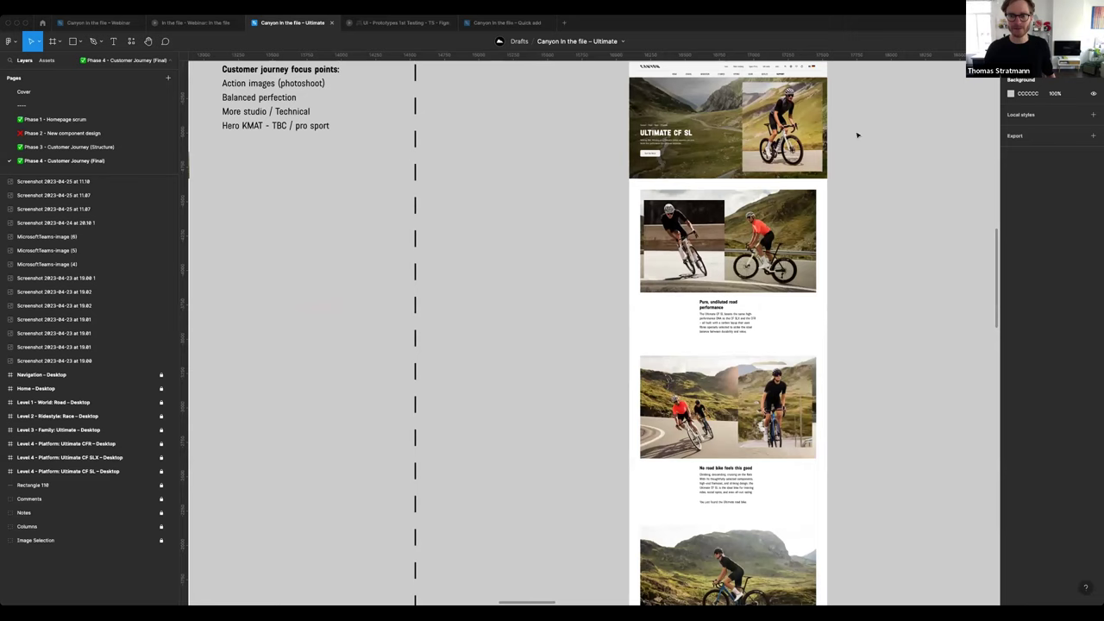
scroll(857, 135, down, 1)
scroll(859, 132, down, 1)
scroll(862, 131, down, 2)
scroll(866, 129, down, 1)
scroll(866, 129, down, 1)
scroll(867, 130, down, 1)
Scroll through the lower sections of the Ultimate CF SL design.
scroll(866, 128, right, 1)
scroll(866, 129, right, 1)
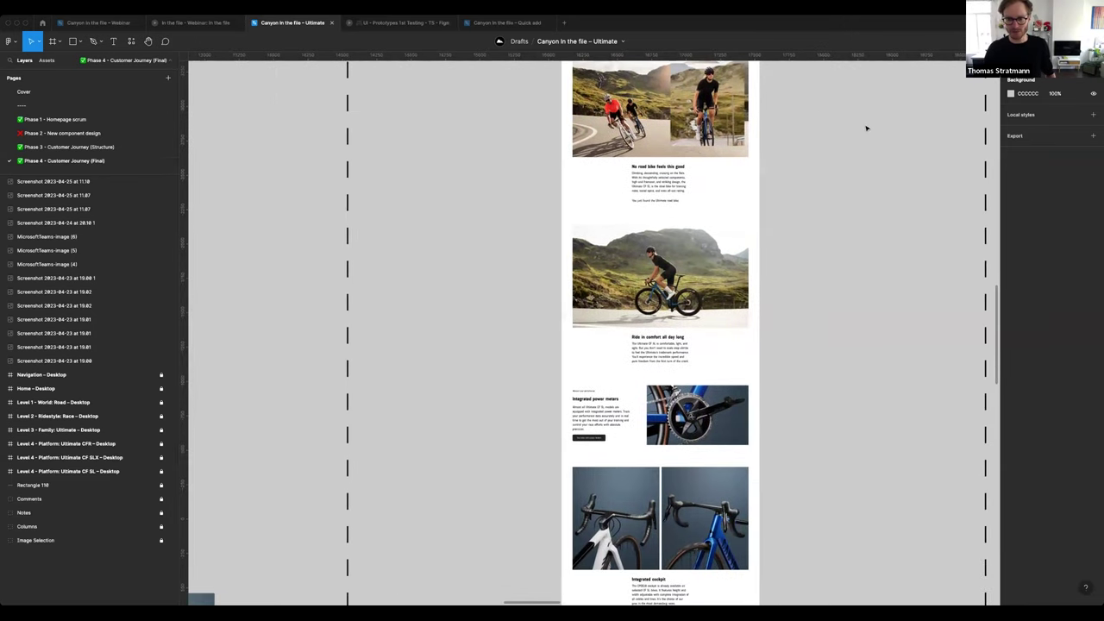
scroll(866, 128, down, 1)
scroll(867, 129, down, 1)
scroll(866, 129, down, 2)
scroll(866, 128, down, 1)
scroll(867, 128, down, 2)
scroll(866, 128, down, 1)
scroll(866, 129, down, 1)
scroll(866, 129, down, 1)
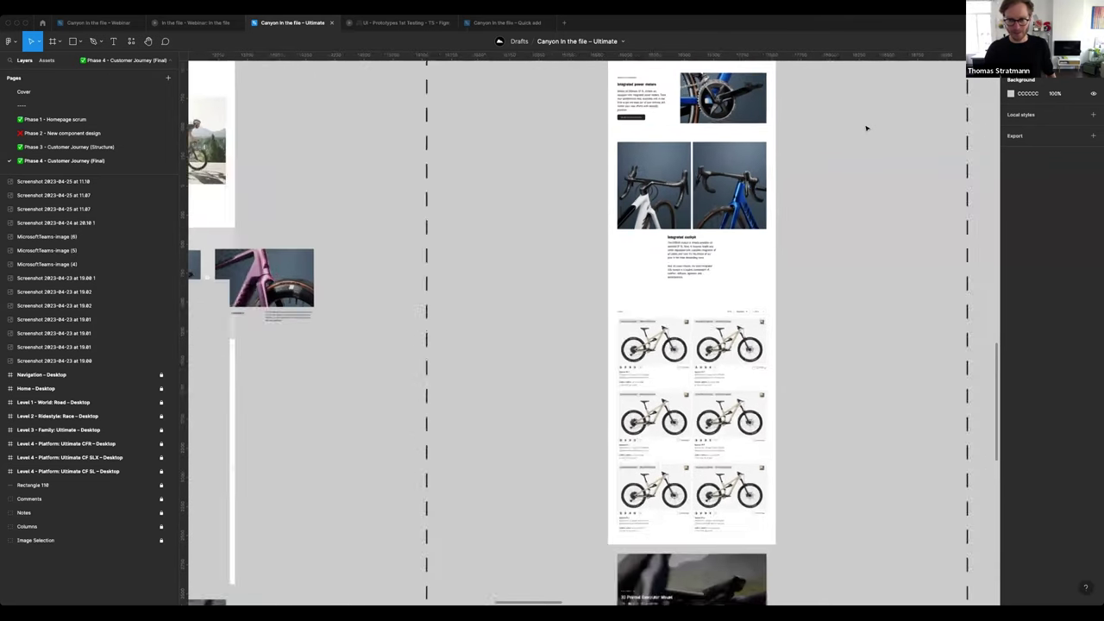
scroll(866, 128, down, 2)
scroll(866, 129, down, 2)
scroll(867, 128, down, 1)
scroll(867, 128, up, 1)
scroll(867, 128, up, 2)
scroll(867, 129, up, 3)
scroll(866, 129, up, 2)
Pan right to show the CFR, CF SLX and CF SL columns beside the rider photos.
scroll(867, 128, right, 2)
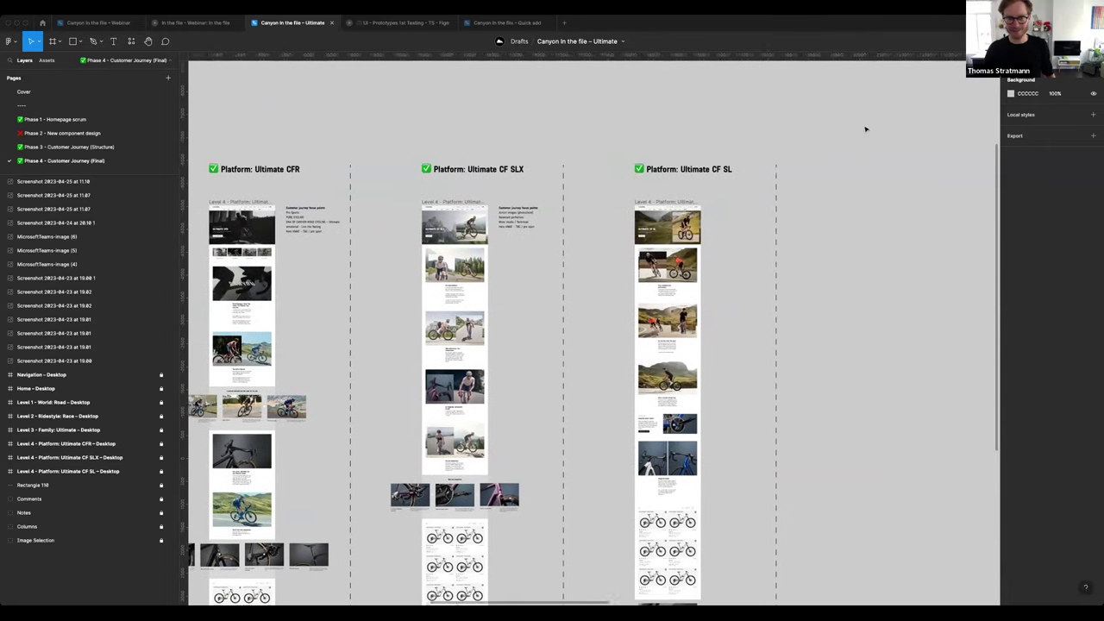
scroll(865, 128, right, 1)
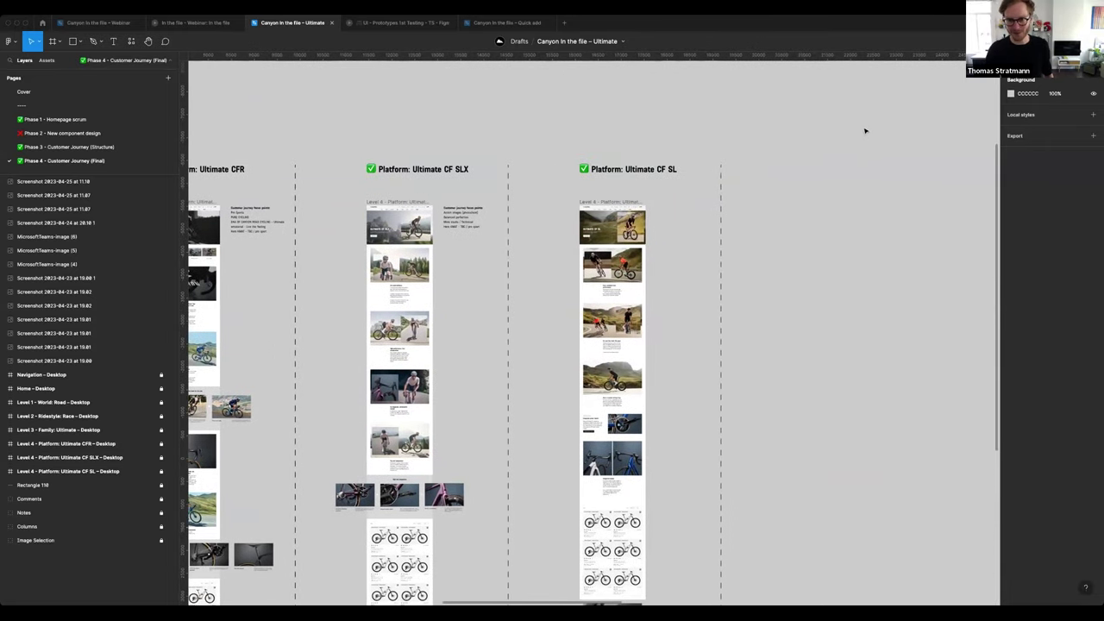
scroll(865, 130, down, 2)
scroll(865, 130, down, 1)
scroll(866, 130, right, 3)
scroll(866, 130, right, 2)
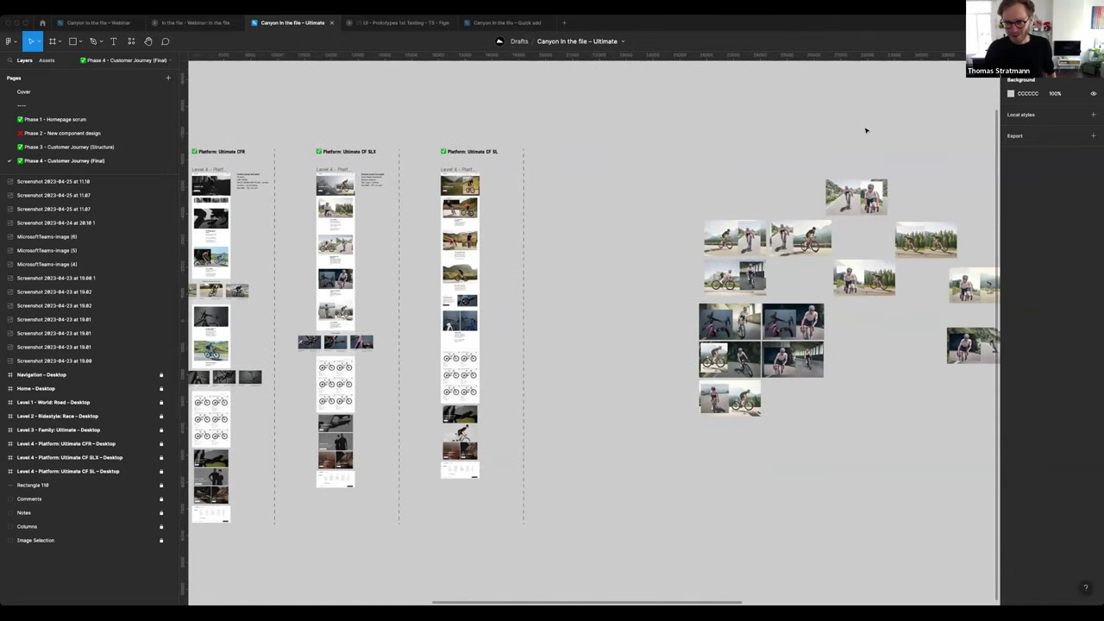
scroll(866, 131, right, 1)
scroll(865, 131, right, 1)
scroll(865, 130, right, 2)
scroll(865, 130, right, 1)
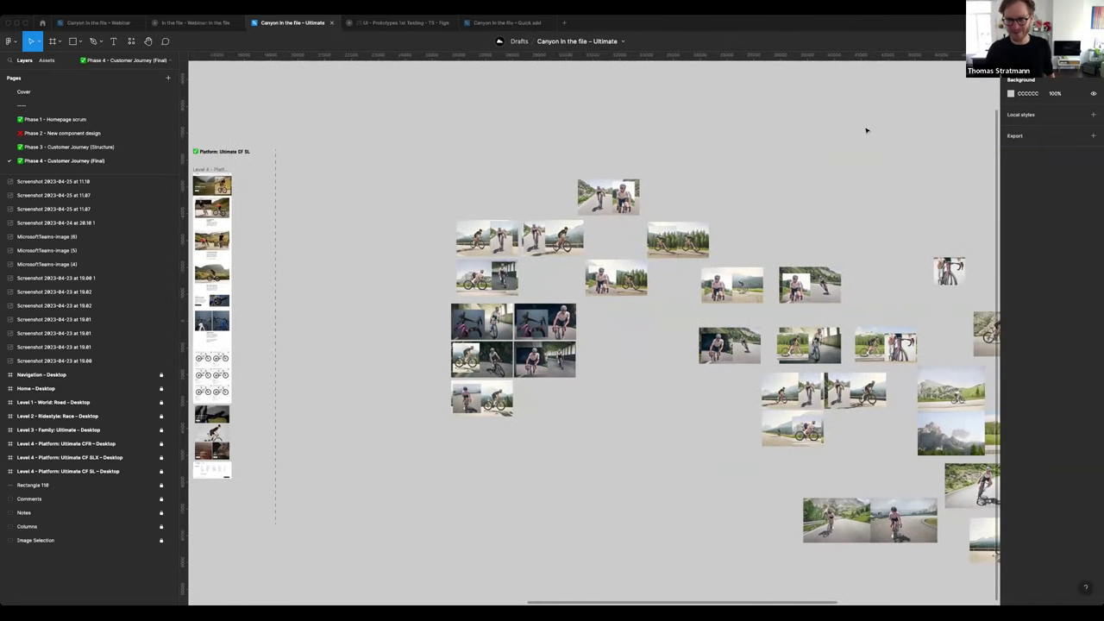
scroll(865, 131, down, 1)
scroll(866, 130, down, 1)
scroll(866, 130, right, 1)
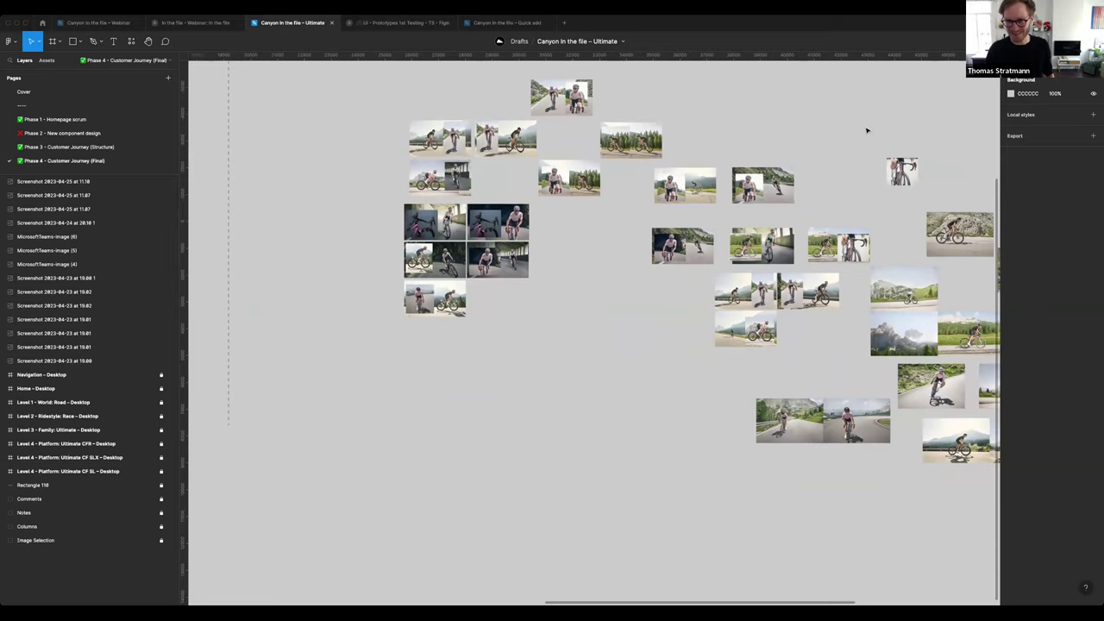
scroll(867, 130, right, 2)
scroll(866, 130, right, 1)
scroll(866, 130, right, 1)
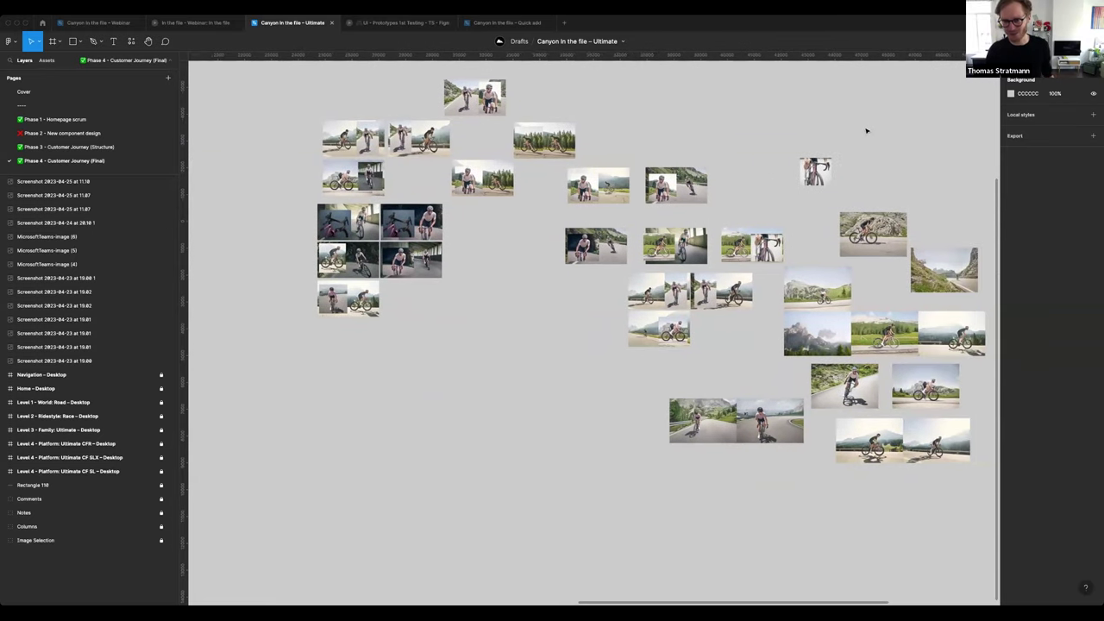
scroll(866, 130, right, 1)
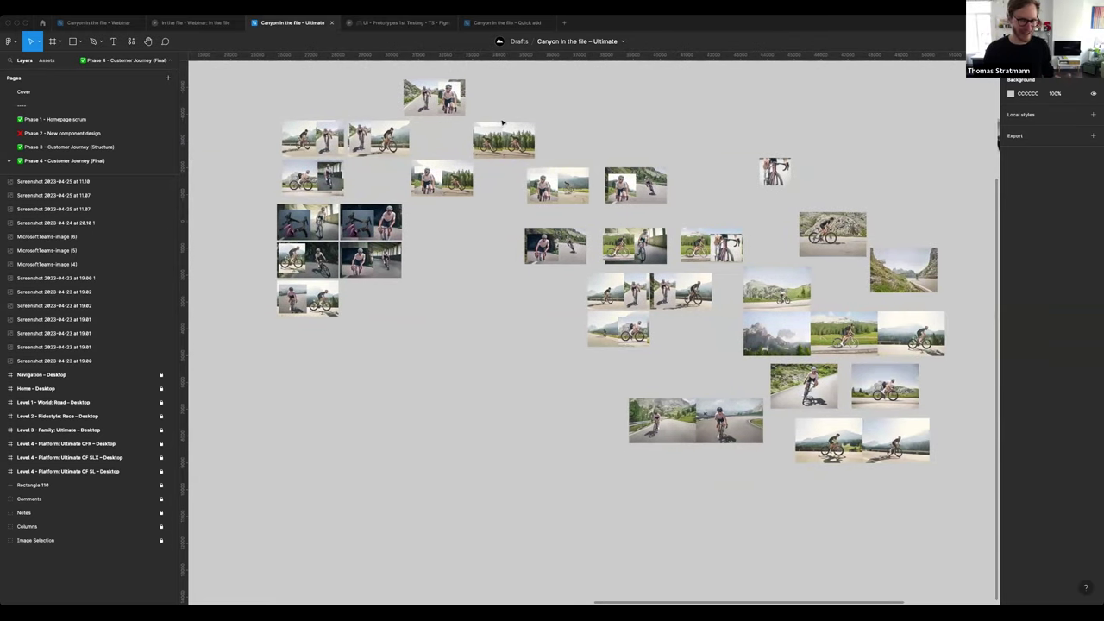
scroll(457, 162, left, 8)
scroll(425, 169, left, 2)
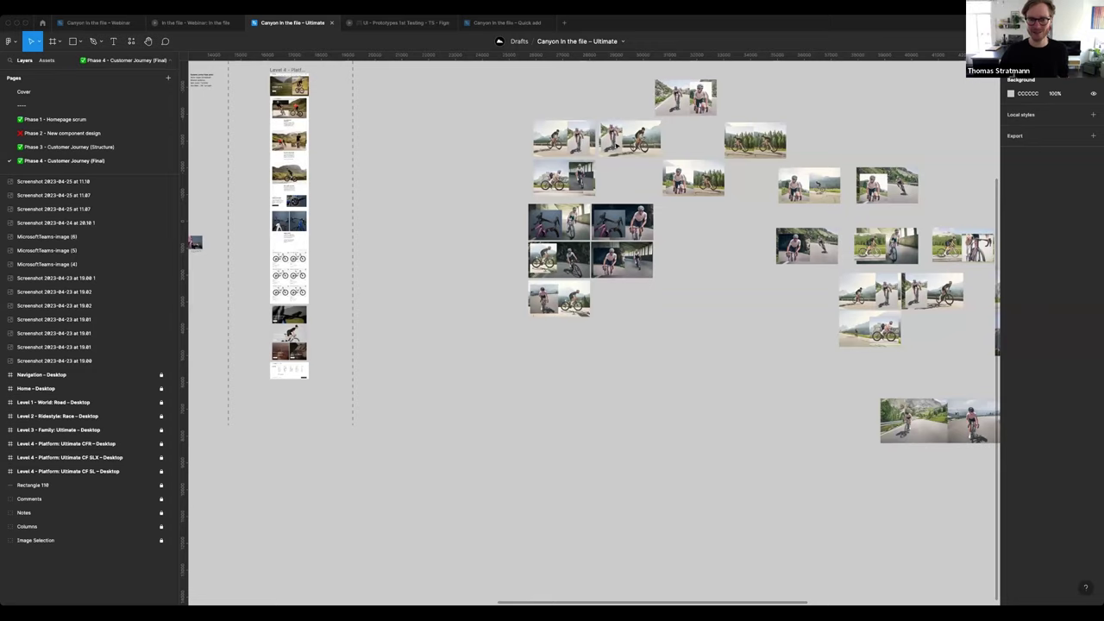
scroll(614, 145, up, 3)
scroll(613, 145, up, 2)
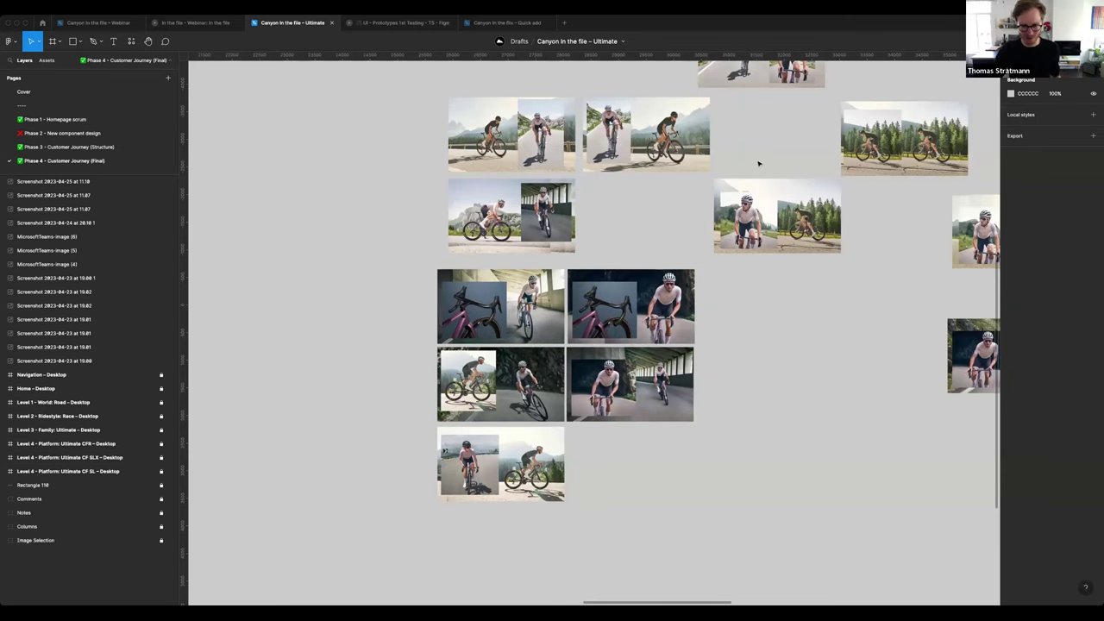
scroll(760, 153, up, 2)
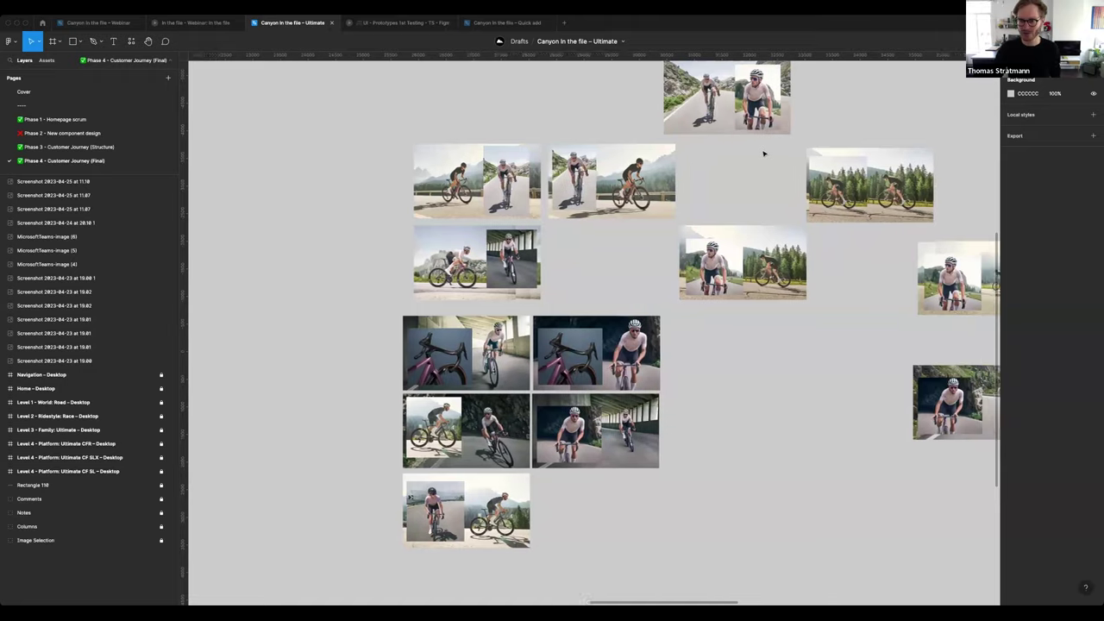
scroll(762, 153, right, 3)
scroll(764, 154, right, 2)
scroll(764, 153, right, 2)
scroll(764, 154, down, 1)
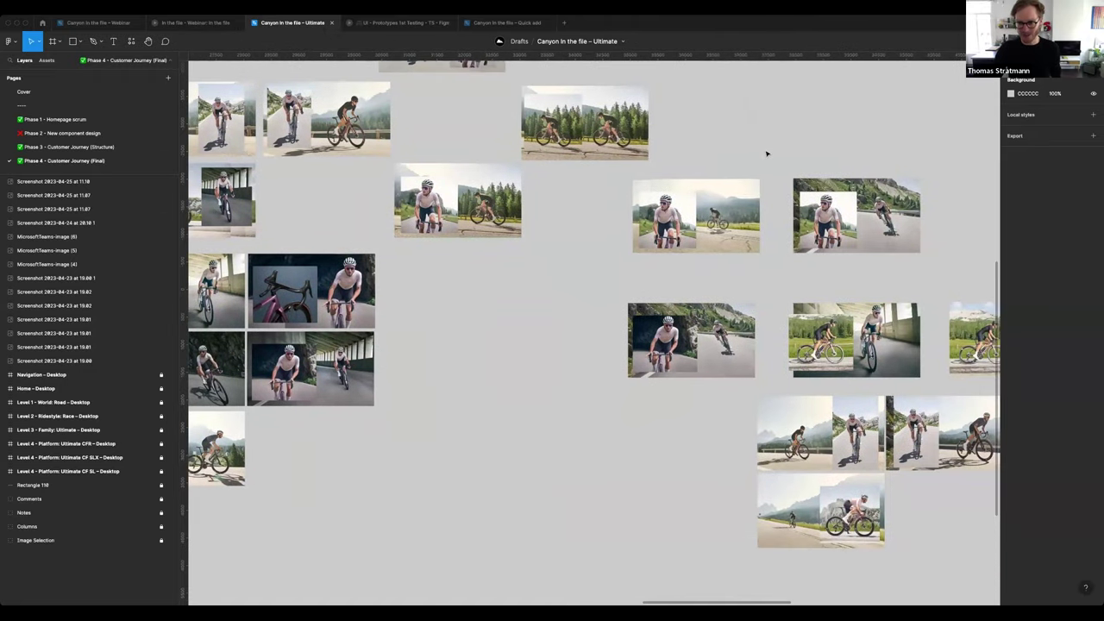
scroll(765, 153, down, 2)
scroll(765, 153, down, 2)
scroll(766, 153, down, 2)
scroll(766, 154, down, 1)
scroll(766, 154, right, 1)
scroll(765, 154, right, 3)
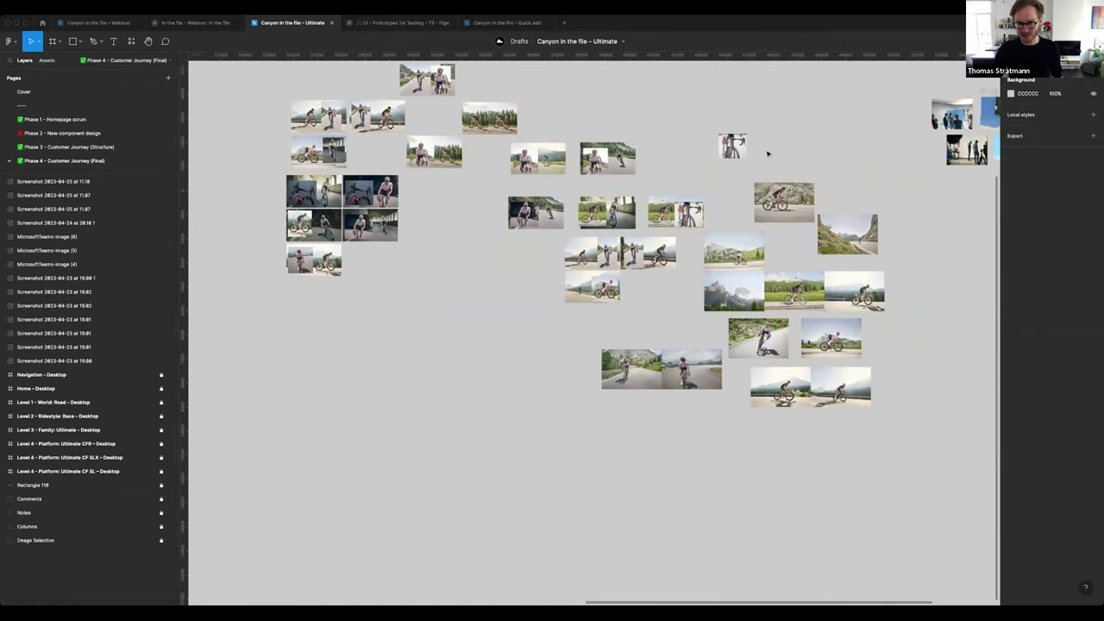
scroll(768, 153, up, 3)
scroll(767, 153, up, 1)
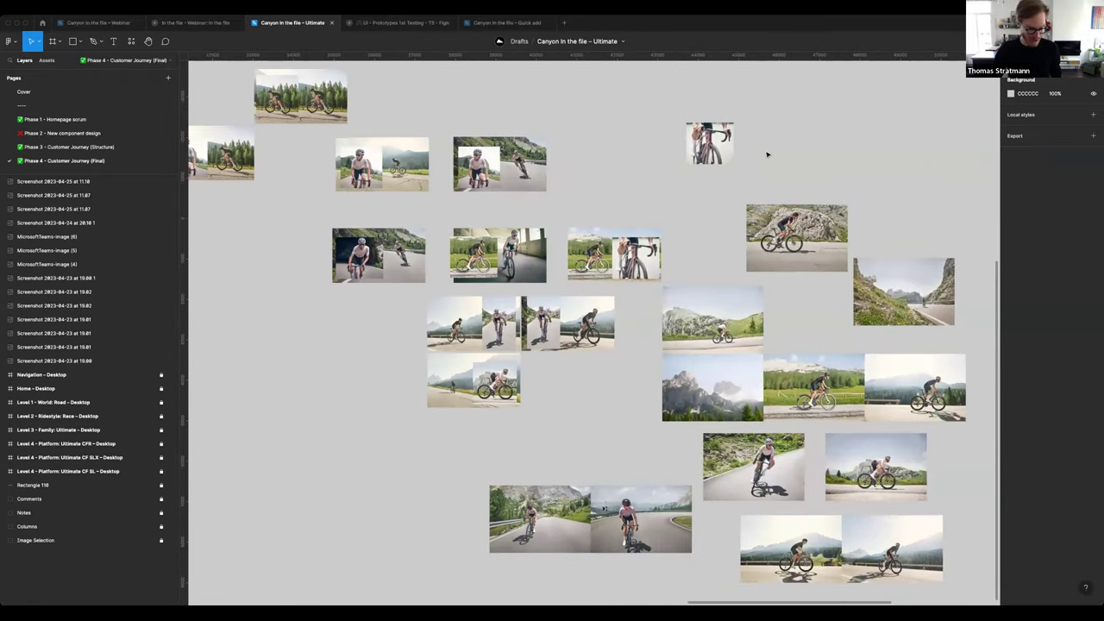
scroll(767, 153, down, 2)
scroll(767, 154, up, 1)
scroll(767, 155, right, 1)
scroll(767, 155, up, 2)
Zoom in on the blue-backdrop studio photo cluster on the Phase 4 page.
scroll(768, 154, right, 2)
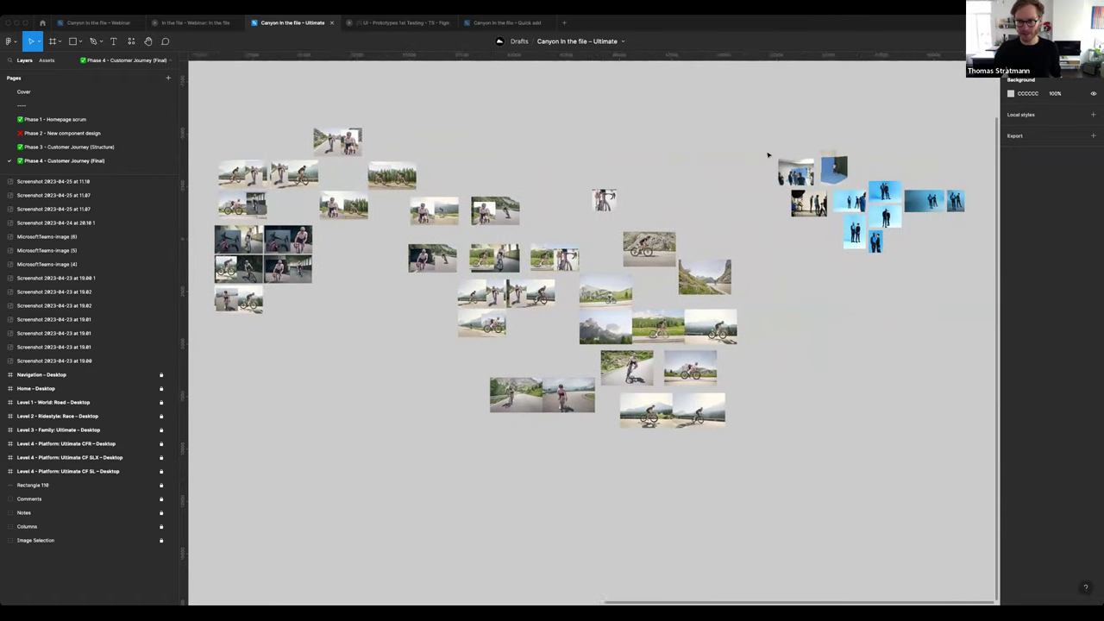
scroll(767, 154, up, 1)
scroll(767, 155, up, 2)
scroll(768, 154, up, 1)
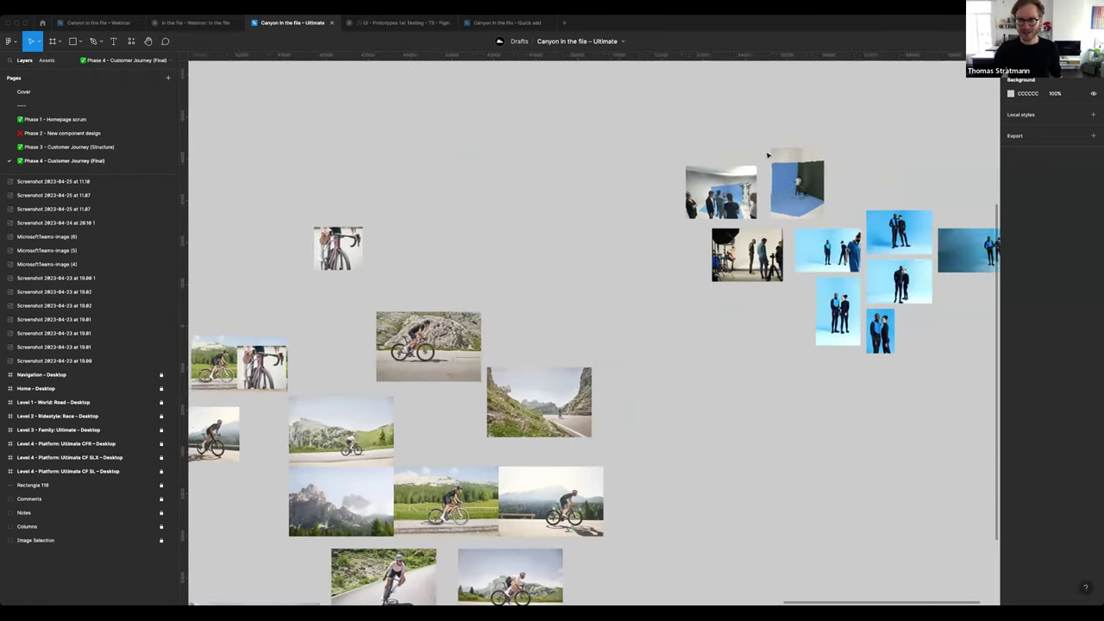
scroll(768, 154, up, 1)
scroll(767, 155, right, 1)
scroll(767, 155, right, 1)
scroll(768, 155, up, 2)
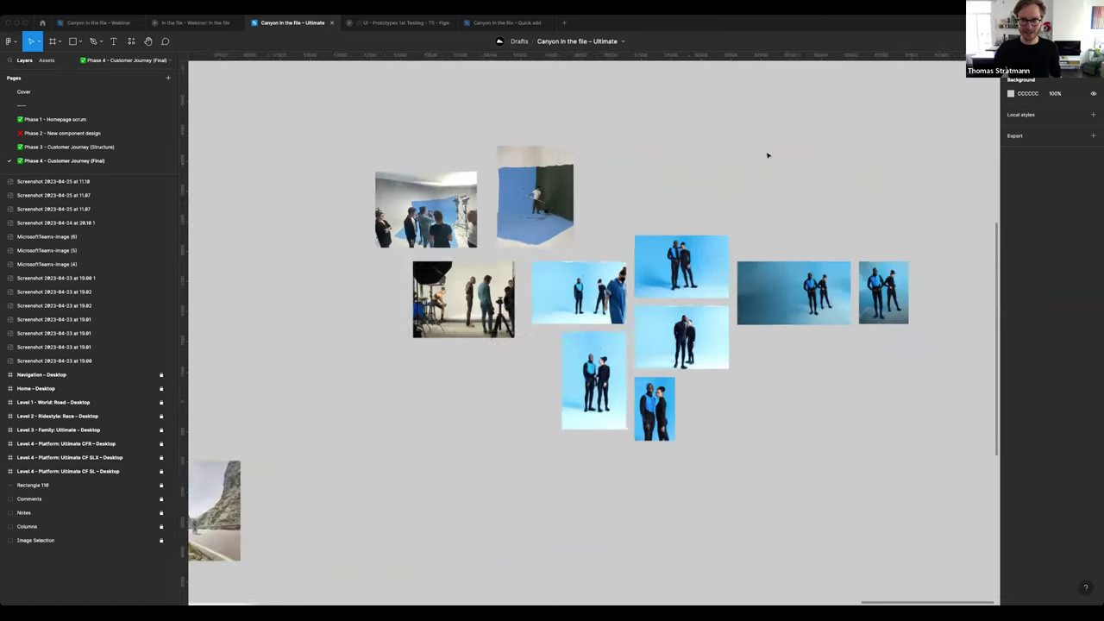
scroll(767, 155, up, 2)
scroll(767, 155, down, 2)
scroll(767, 156, down, 1)
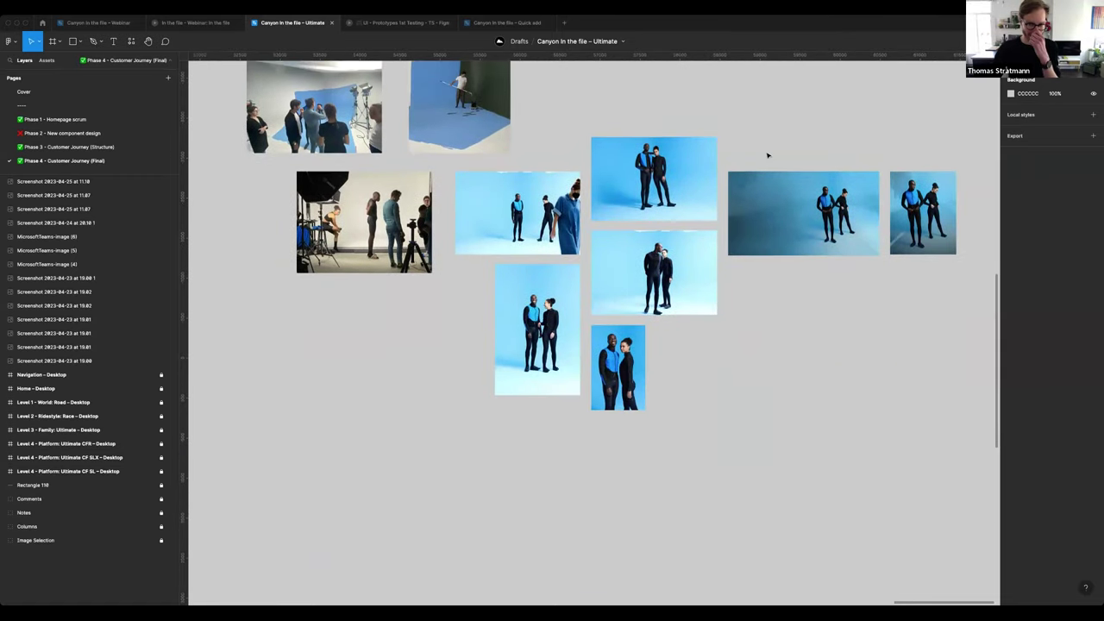
scroll(767, 155, up, 1)
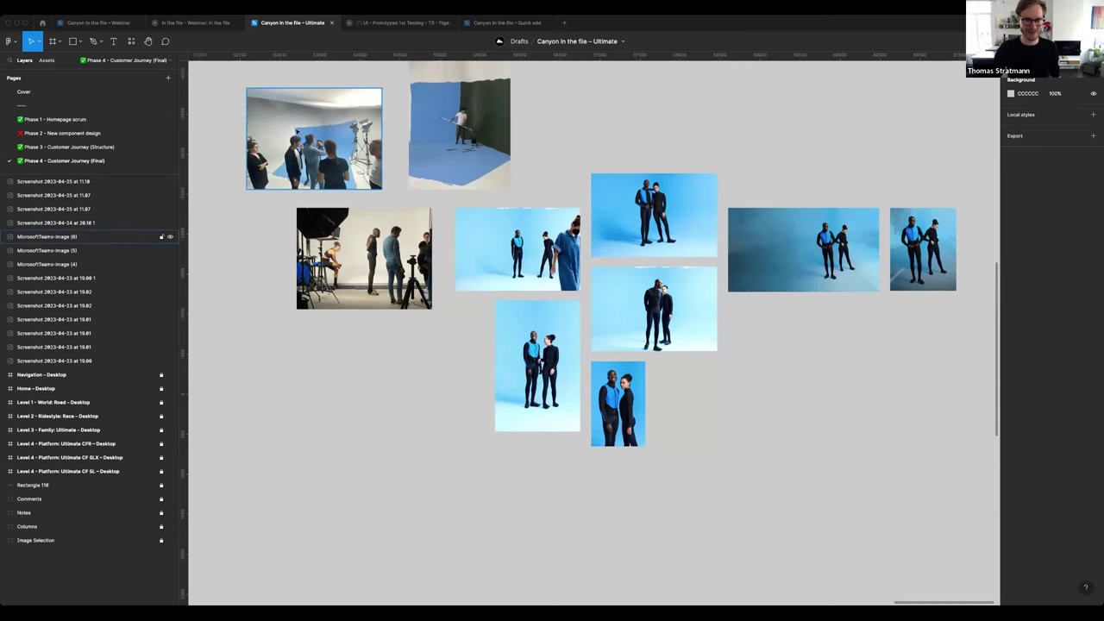
scroll(297, 132, up, 2)
scroll(299, 132, up, 1)
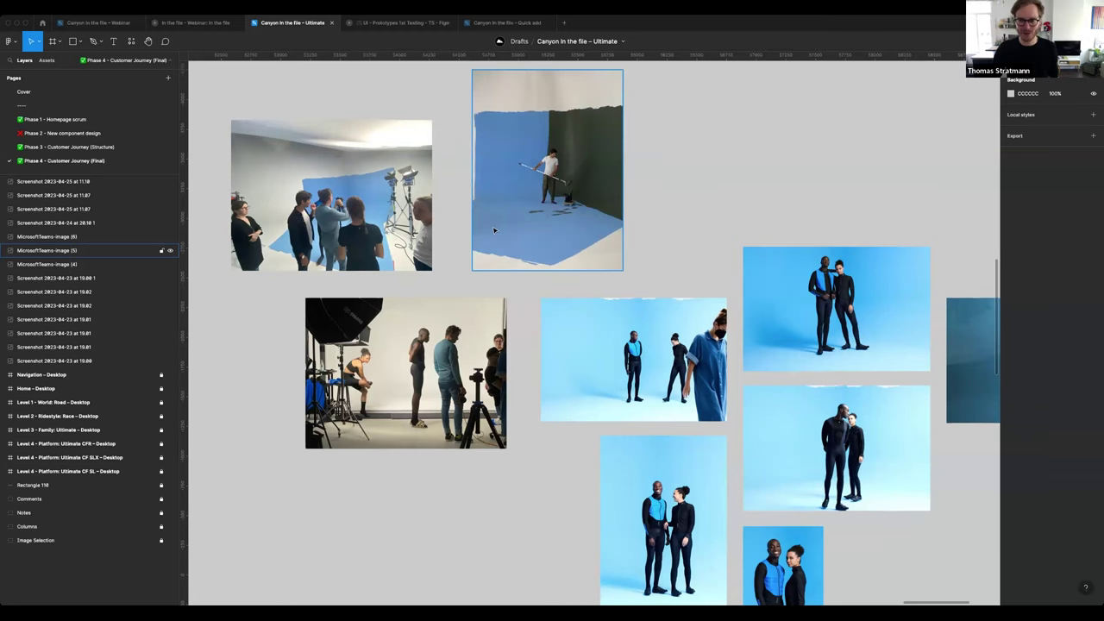
Pan right across the studio shots, briefly selecting then deselecting the wide photo of the two athletes.
scroll(501, 229, down, 3)
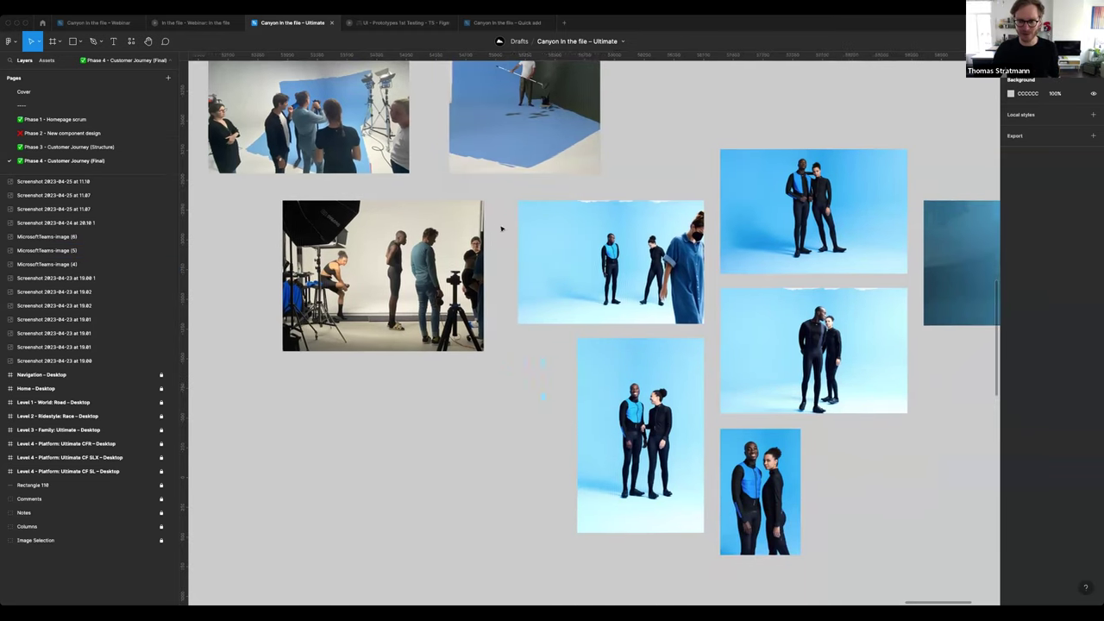
scroll(501, 228, right, 3)
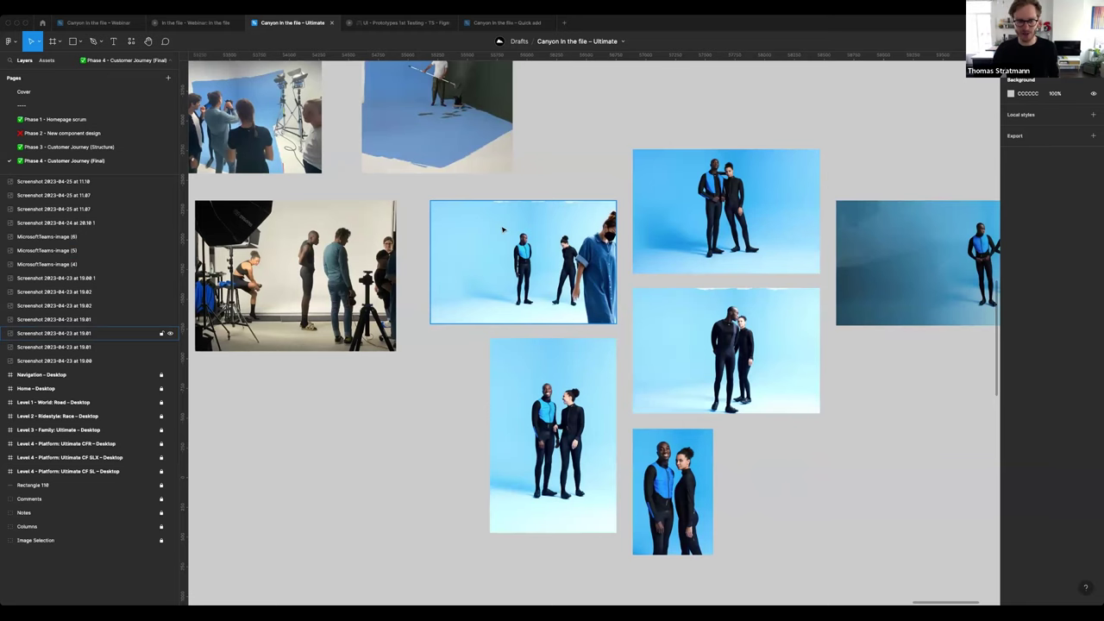
scroll(504, 228, right, 3)
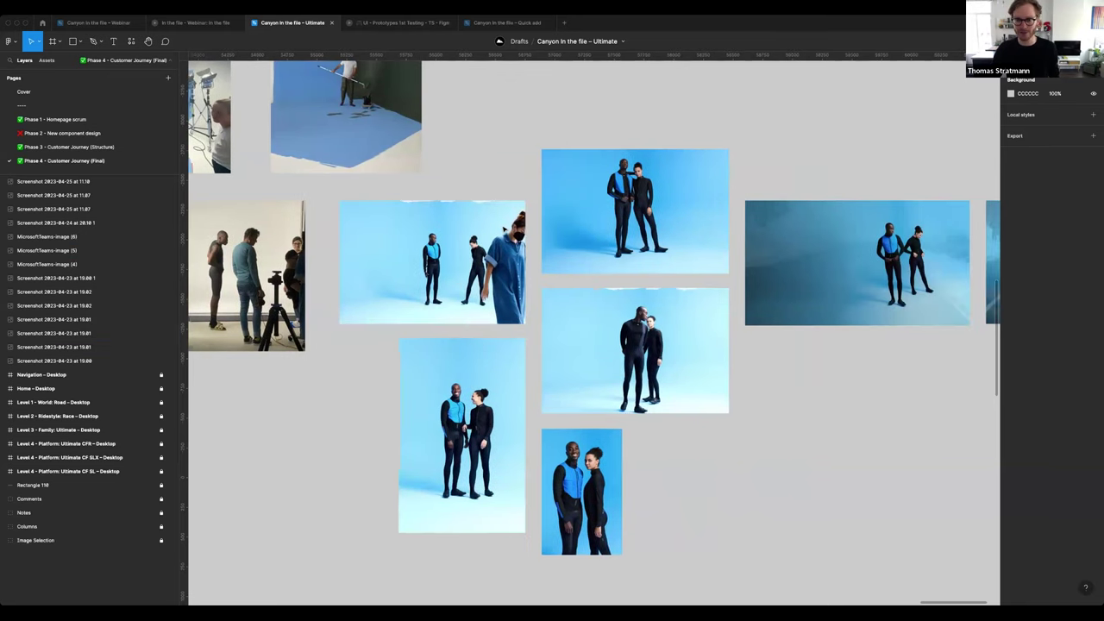
scroll(503, 229, right, 1)
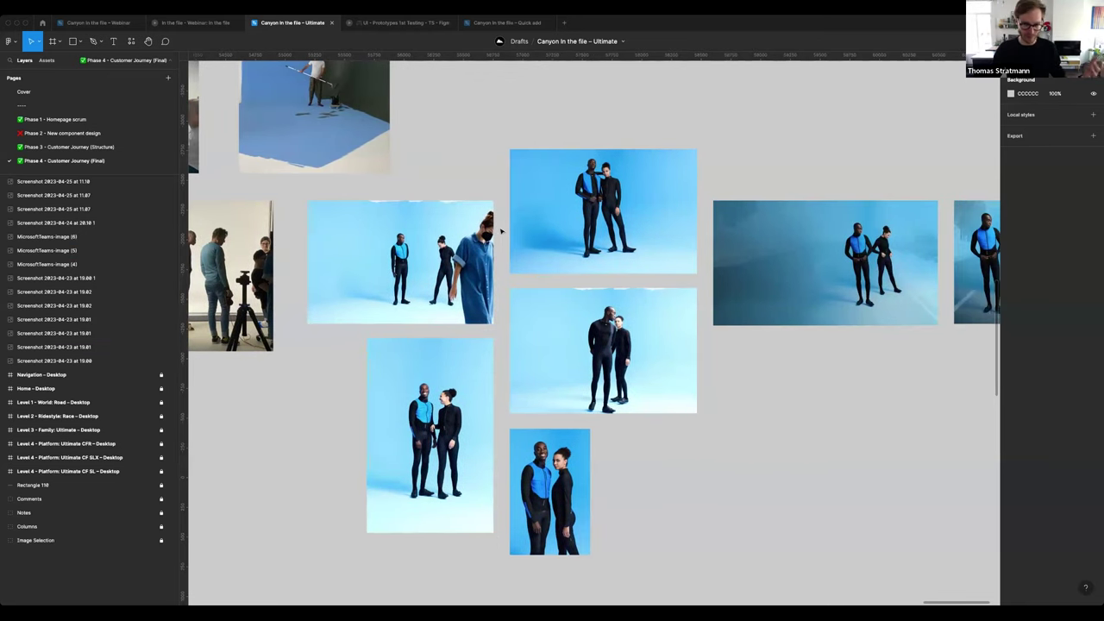
scroll(502, 229, right, 2)
scroll(501, 229, right, 2)
scroll(501, 229, right, 1)
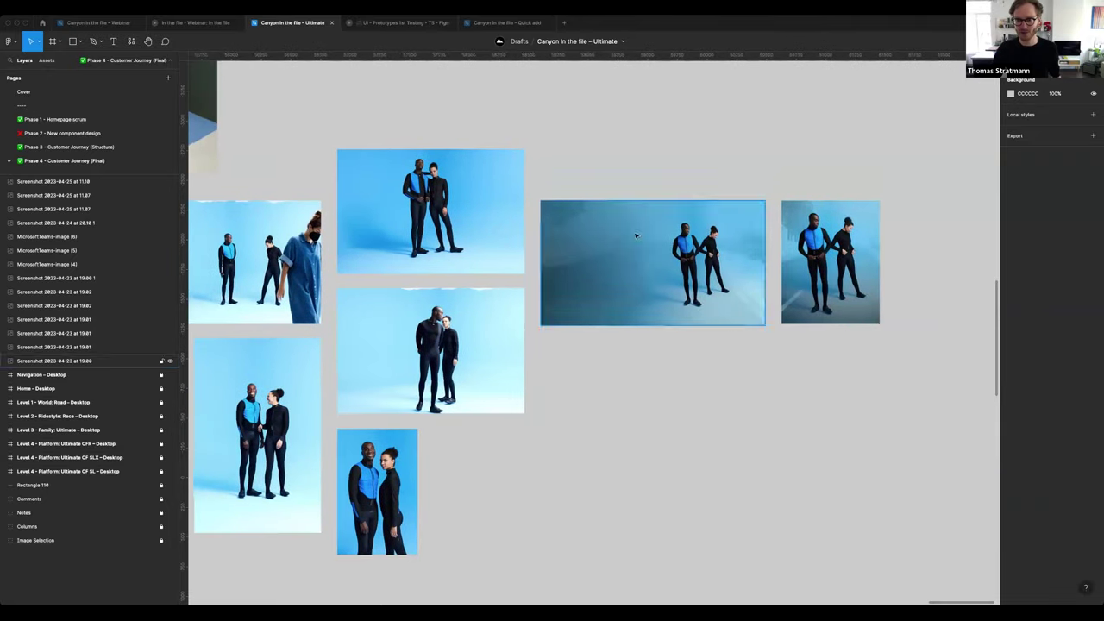
scroll(870, 258, up, 5)
click(540, 207)
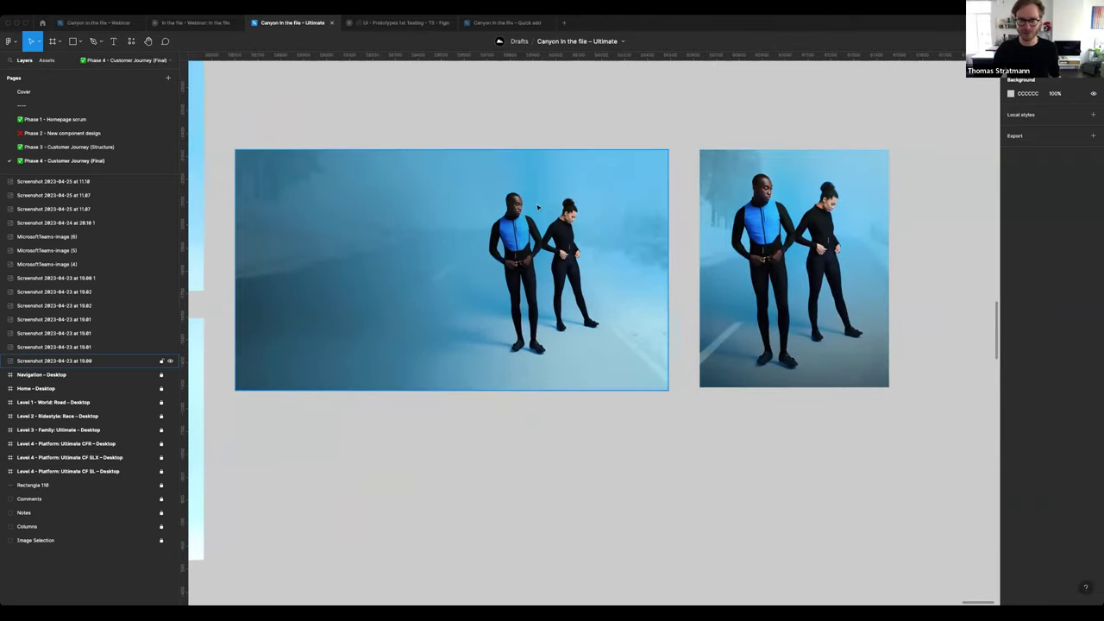
click(394, 81)
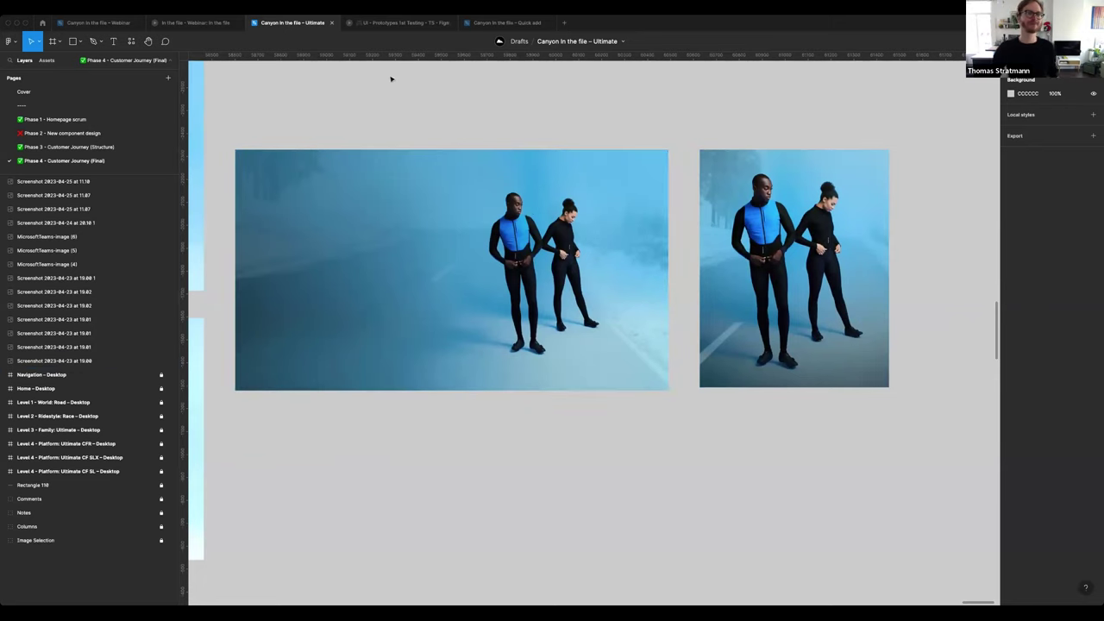
Zoom back out and pan left to see the surrounding landscape photos.
scroll(422, 103, down, 2)
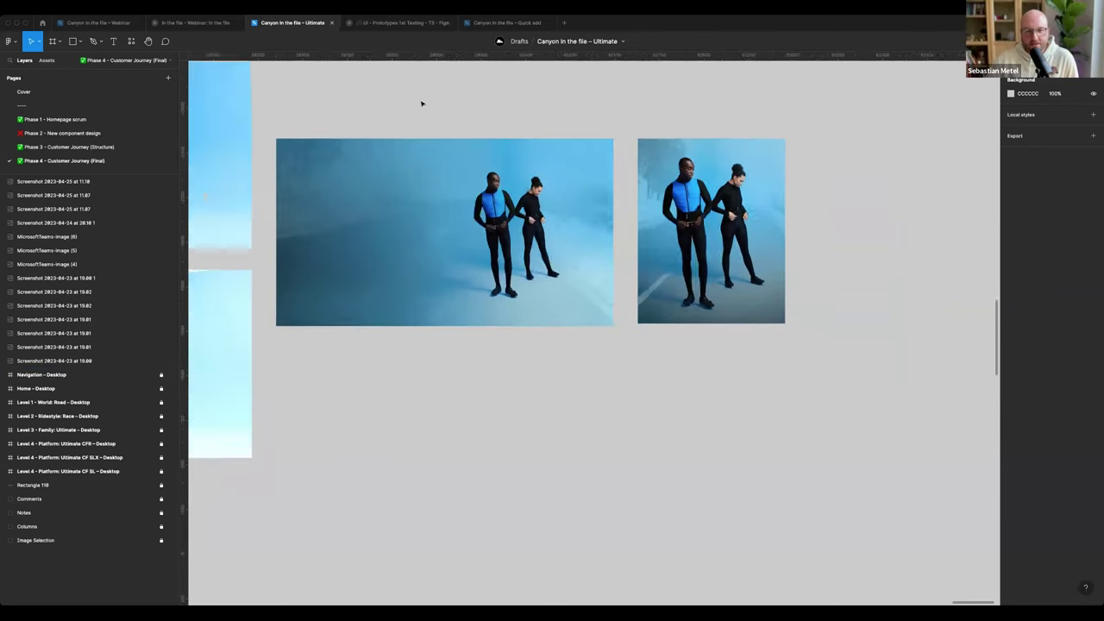
scroll(421, 103, down, 3)
scroll(422, 103, down, 1)
scroll(422, 103, down, 1)
scroll(422, 103, left, 2)
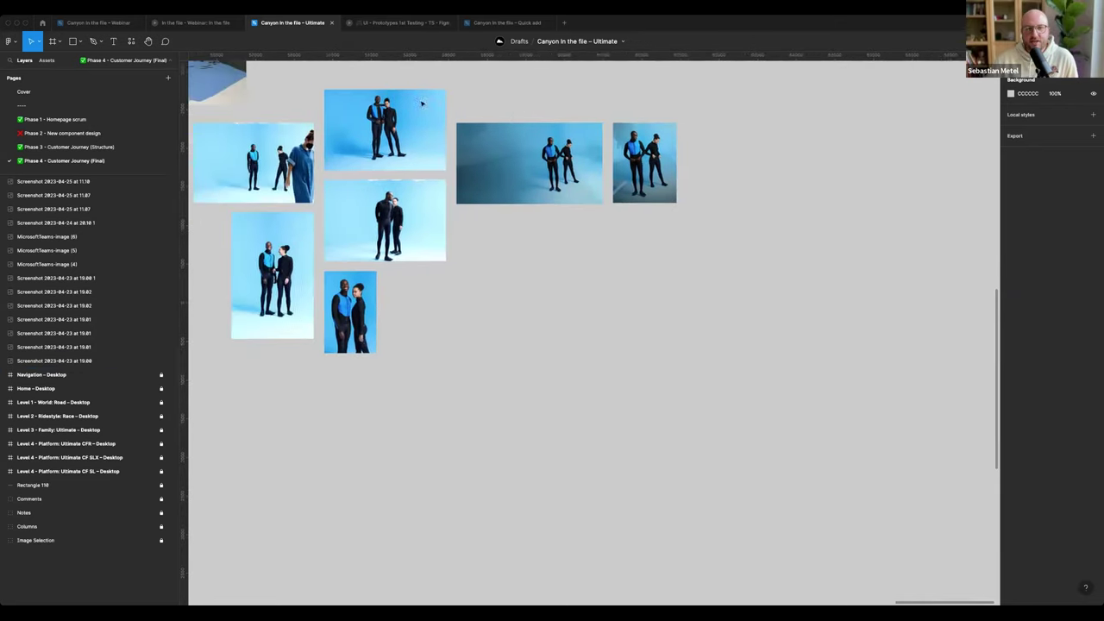
scroll(422, 104, left, 3)
scroll(422, 103, left, 1)
scroll(421, 104, down, 2)
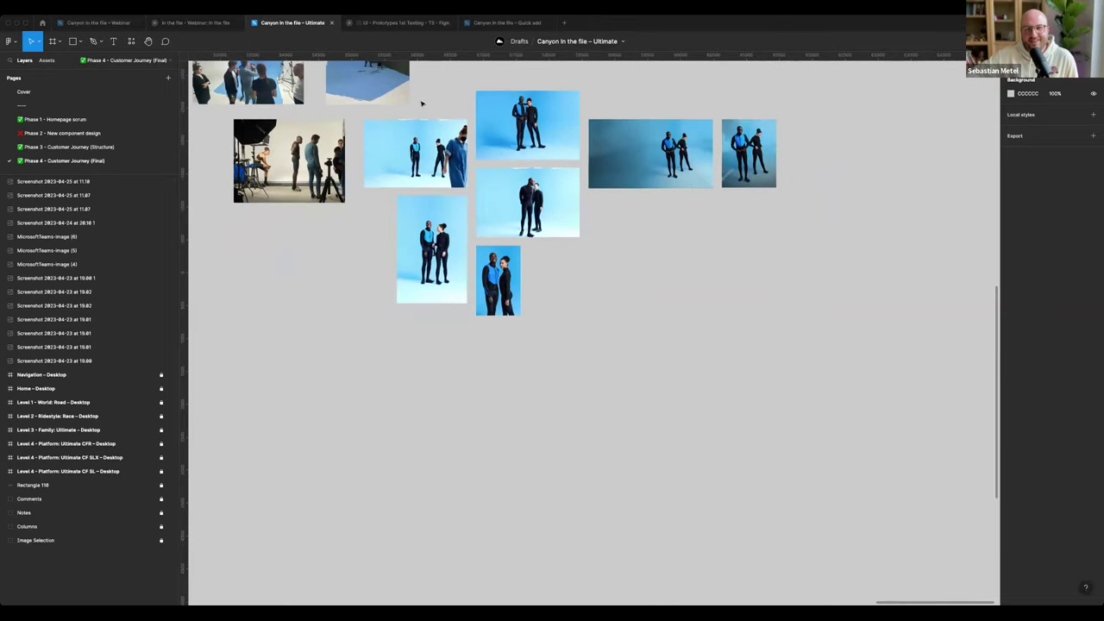
scroll(420, 104, up, 5)
scroll(421, 103, left, 2)
scroll(421, 103, left, 1)
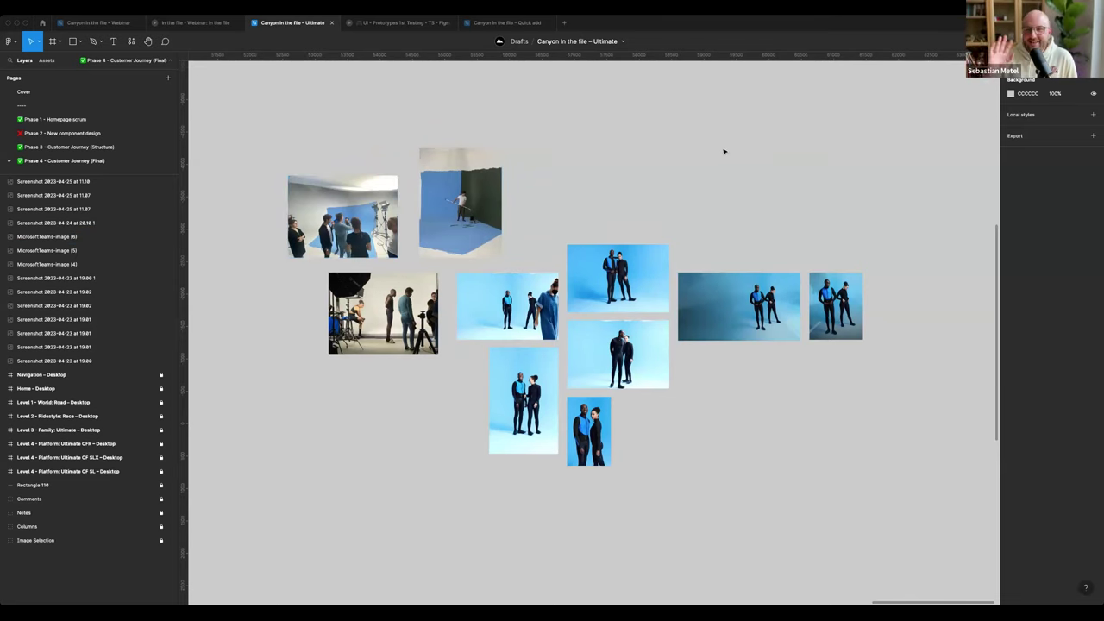
scroll(628, 326, up, 2)
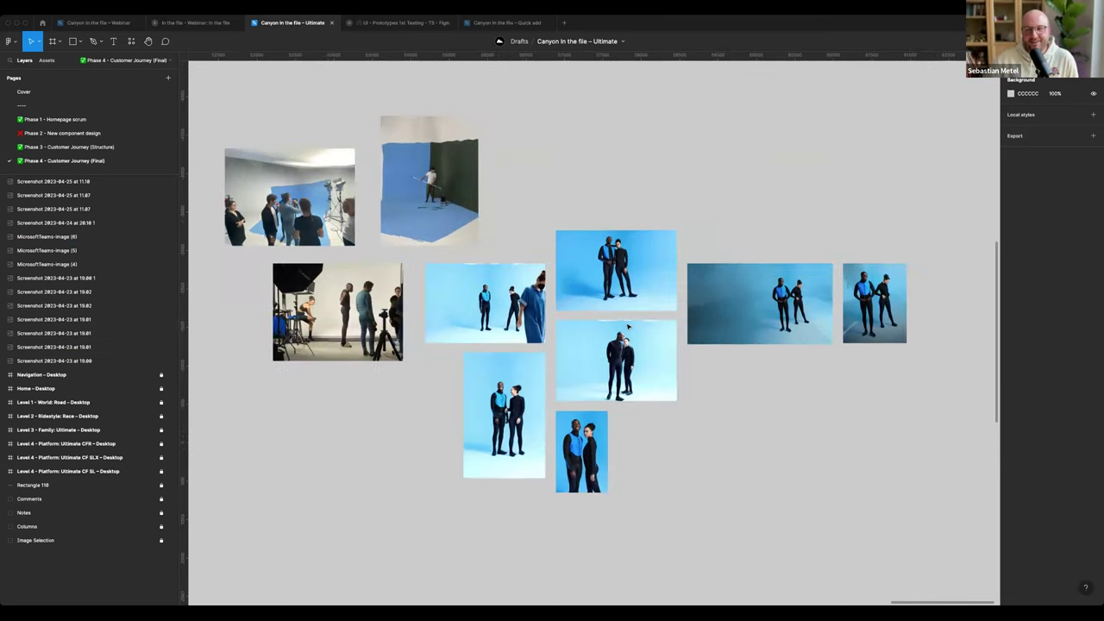
scroll(628, 326, up, 1)
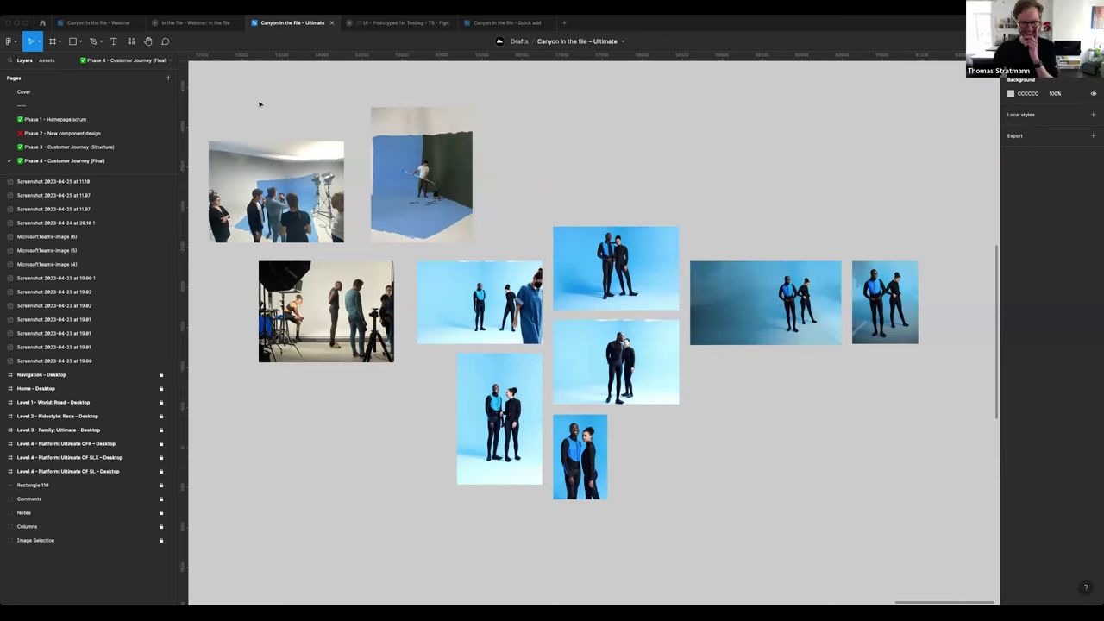
scroll(366, 143, down, 3)
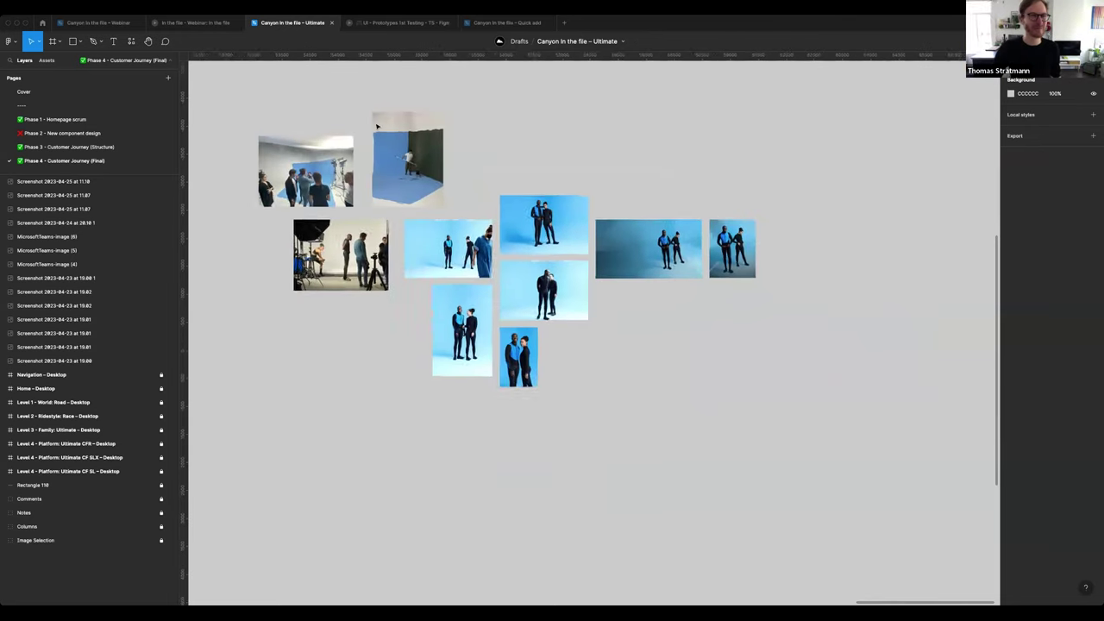
scroll(338, 122, down, 3)
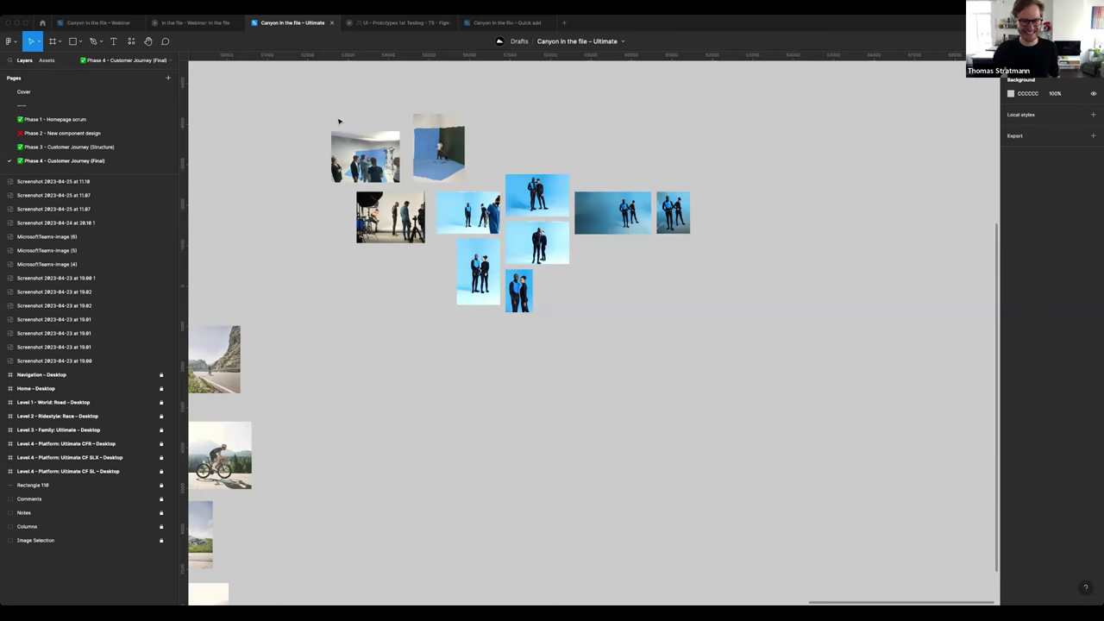
Zoom out and pan left to show all eight journey frames, Navigation through Platform: Ultimate CF SL.
scroll(338, 122, left, 3)
scroll(340, 122, down, 3)
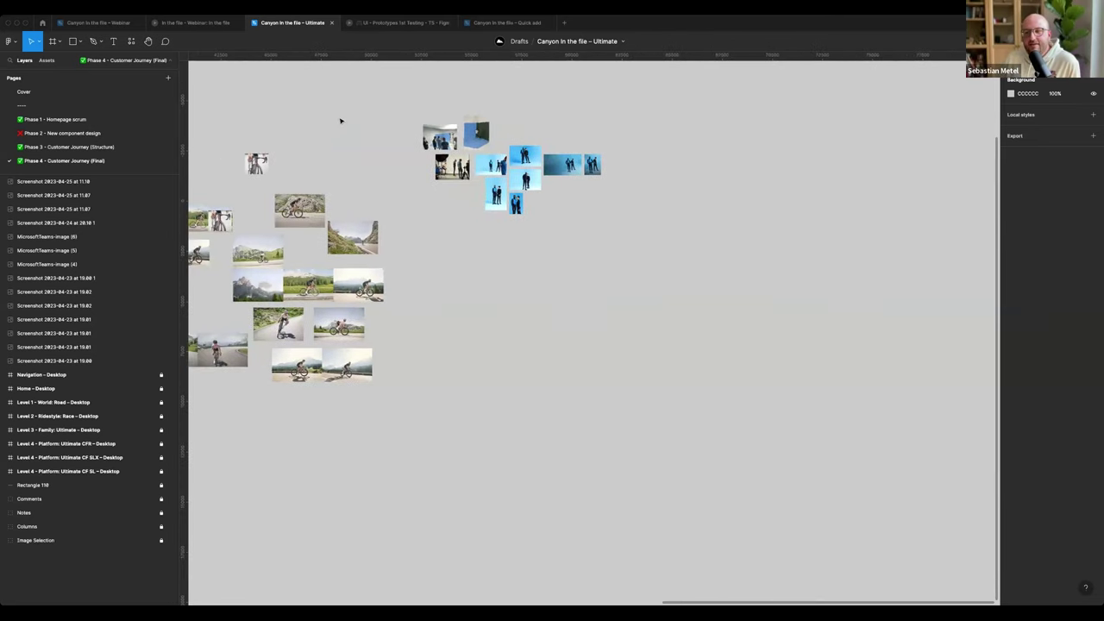
scroll(340, 122, left, 3)
scroll(340, 121, down, 3)
scroll(339, 122, down, 2)
scroll(339, 122, left, 3)
scroll(339, 122, left, 5)
scroll(340, 122, left, 2)
scroll(339, 121, left, 1)
scroll(340, 121, left, 1)
scroll(339, 122, up, 3)
scroll(340, 122, up, 2)
scroll(339, 122, up, 2)
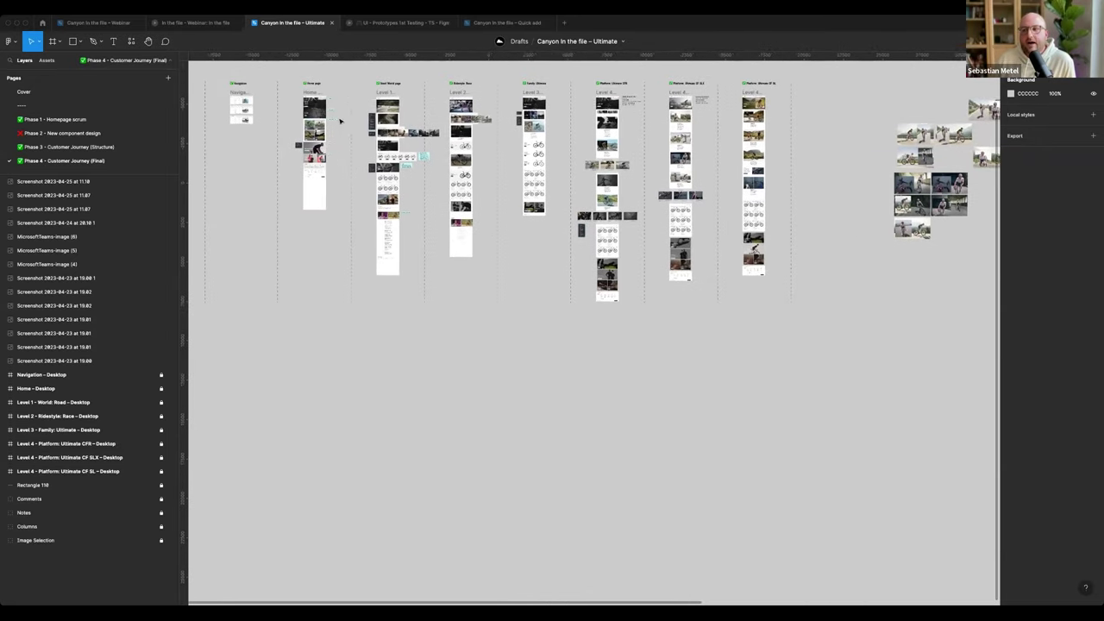
scroll(340, 121, up, 1)
scroll(340, 122, up, 2)
scroll(340, 122, up, 2)
scroll(339, 121, up, 2)
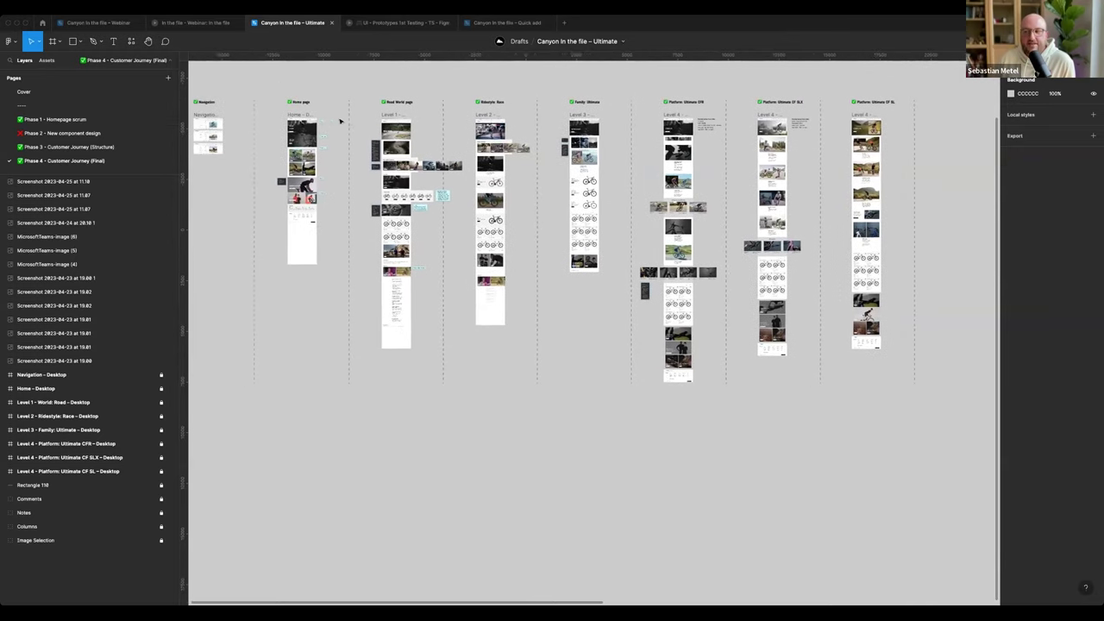
scroll(340, 122, left, 1)
scroll(339, 122, left, 1)
scroll(340, 122, left, 1)
scroll(339, 122, left, 1)
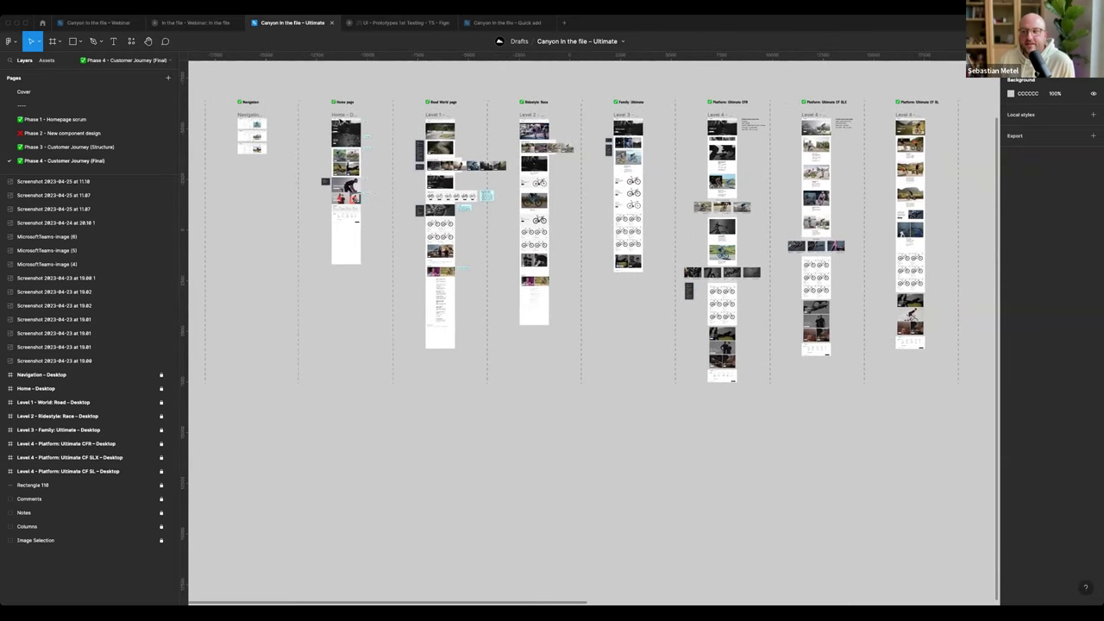
scroll(339, 121, up, 2)
scroll(339, 122, up, 1)
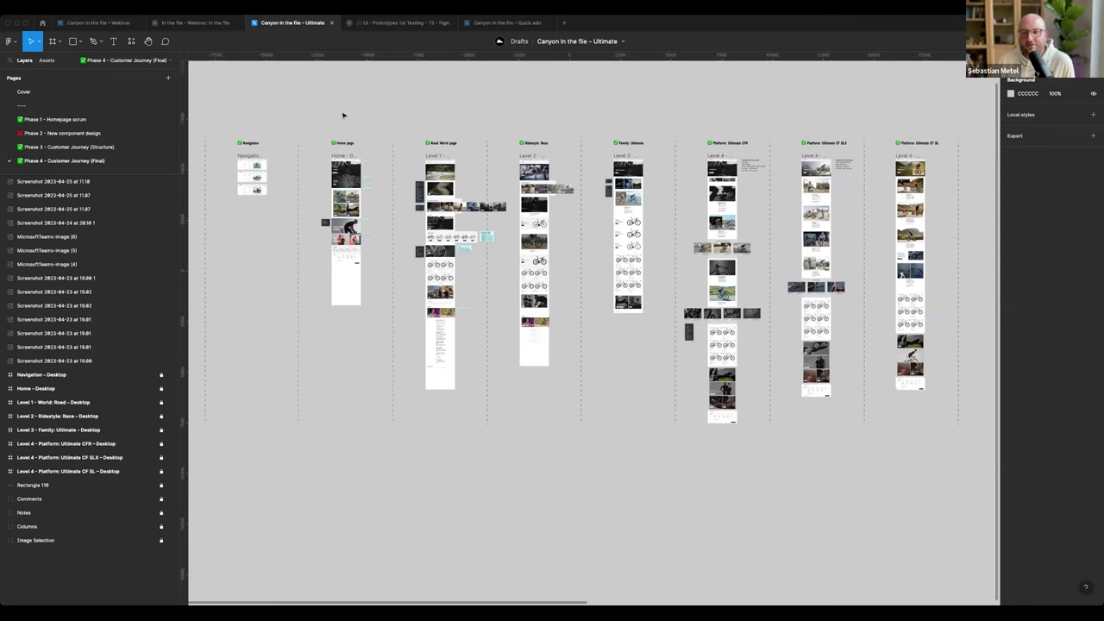
scroll(343, 114, up, 2)
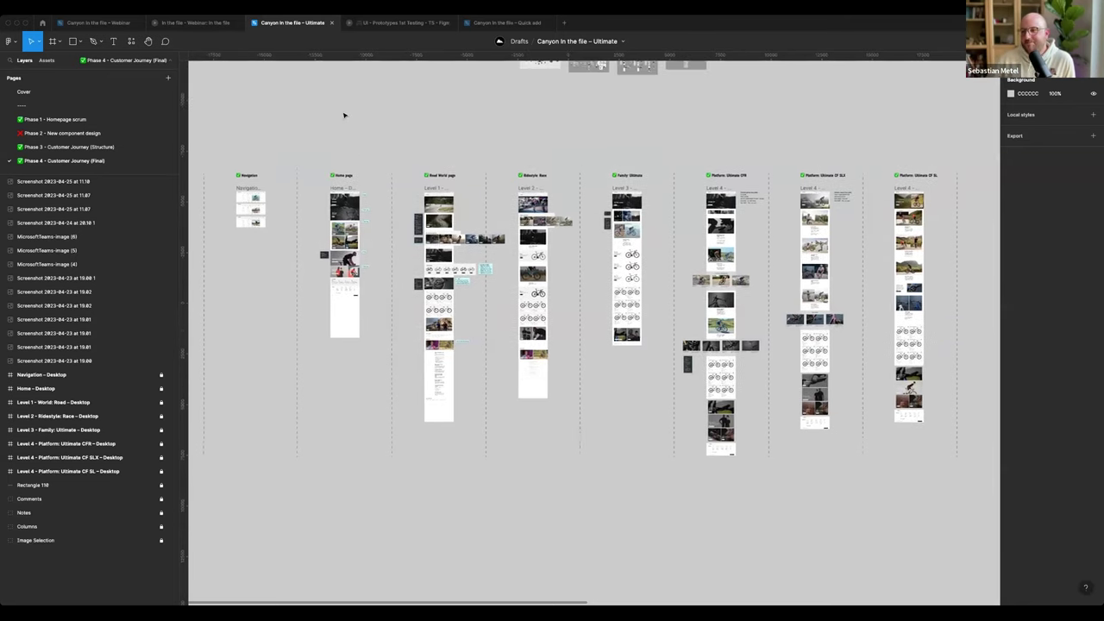
scroll(343, 115, down, 2)
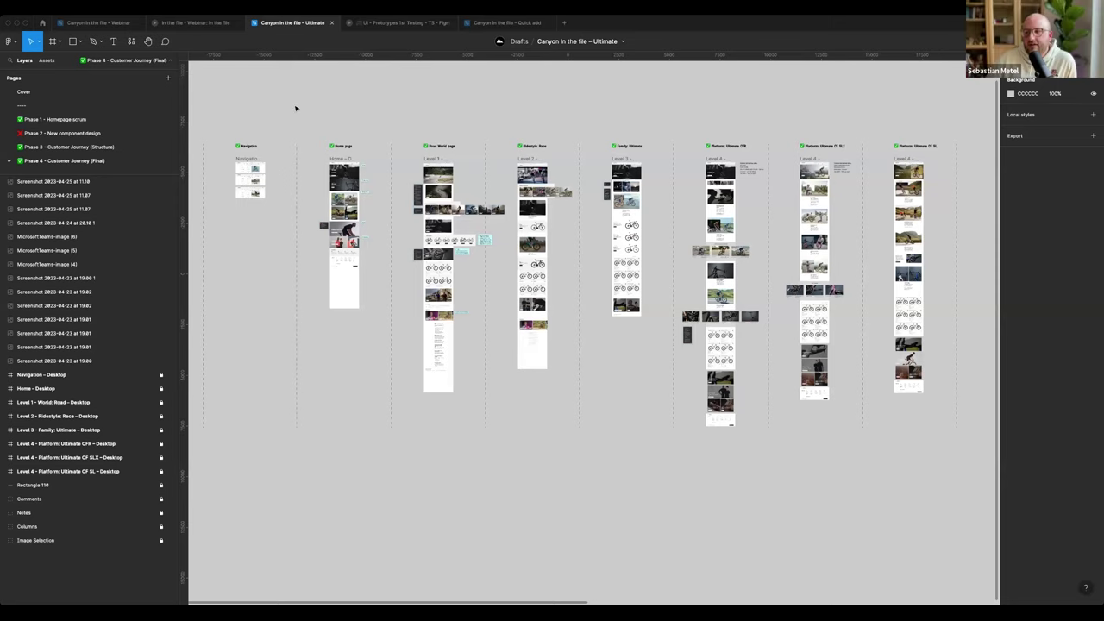
Pan right past the cycling photos and zoom in on the blue studio cluster of two athletes.
scroll(342, 121, right, 5)
scroll(342, 122, right, 3)
scroll(343, 122, right, 2)
scroll(342, 121, right, 2)
scroll(342, 122, right, 2)
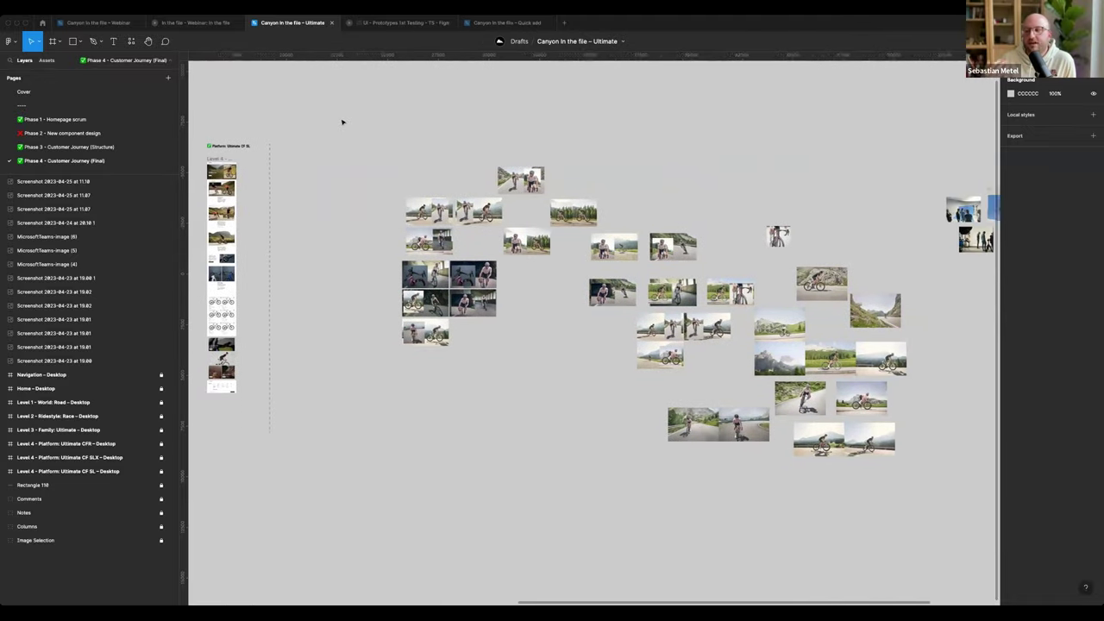
scroll(342, 122, right, 1)
scroll(342, 121, right, 1)
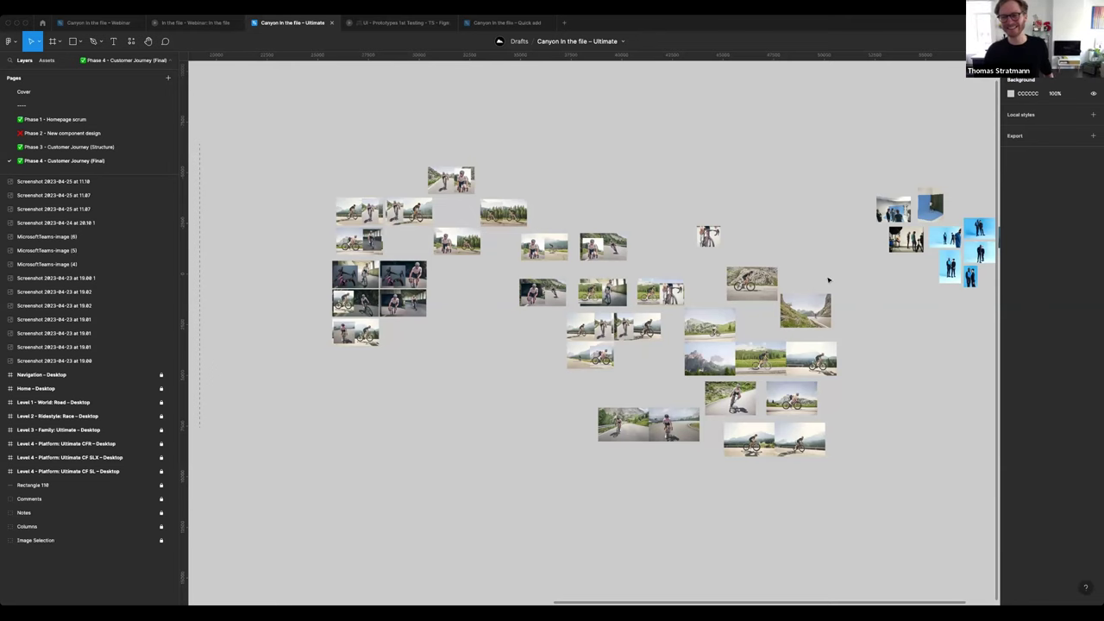
scroll(825, 276, right, 5)
scroll(782, 254, right, 1)
scroll(782, 254, up, 5)
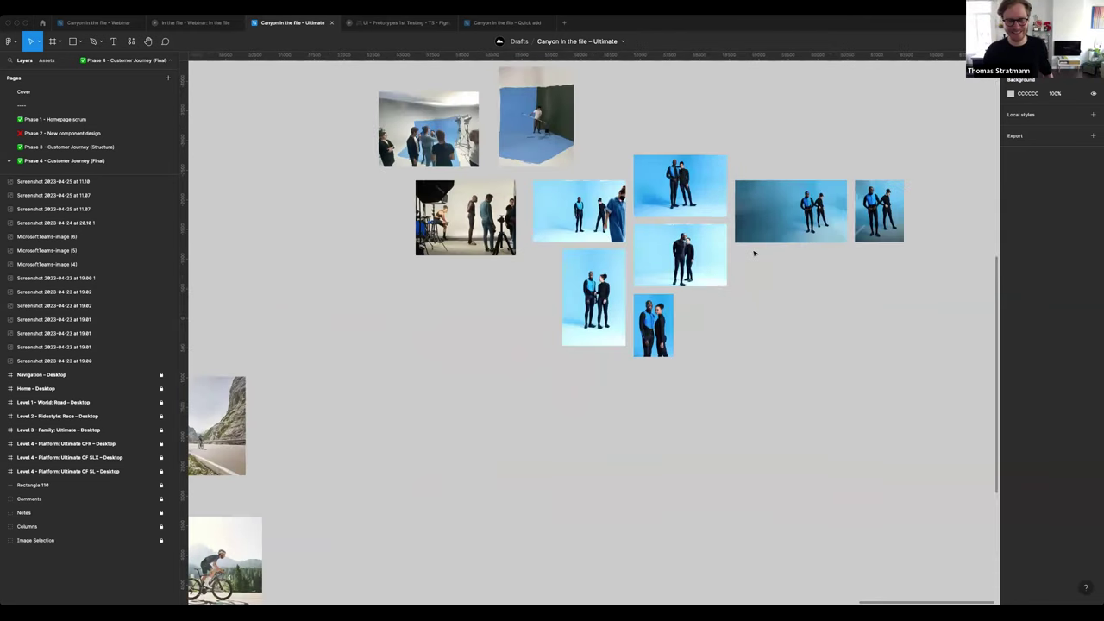
scroll(567, 201, up, 3)
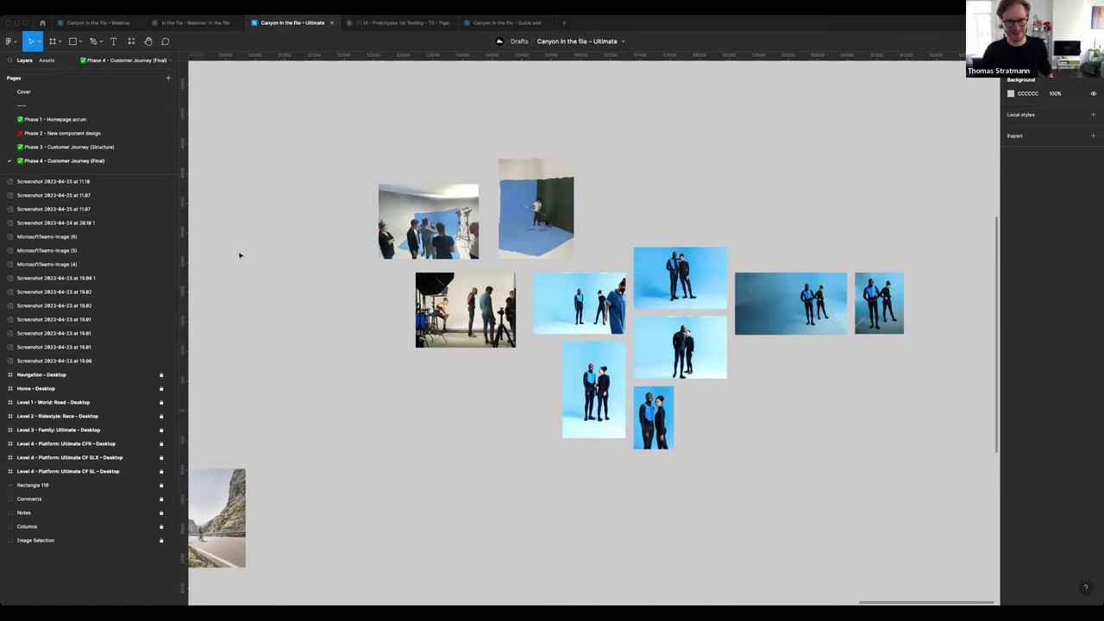
Switch to the 'In the file – Webinar' deck and advance three slides to the Quick add section.
click(212, 23)
mouse_move(552, 310)
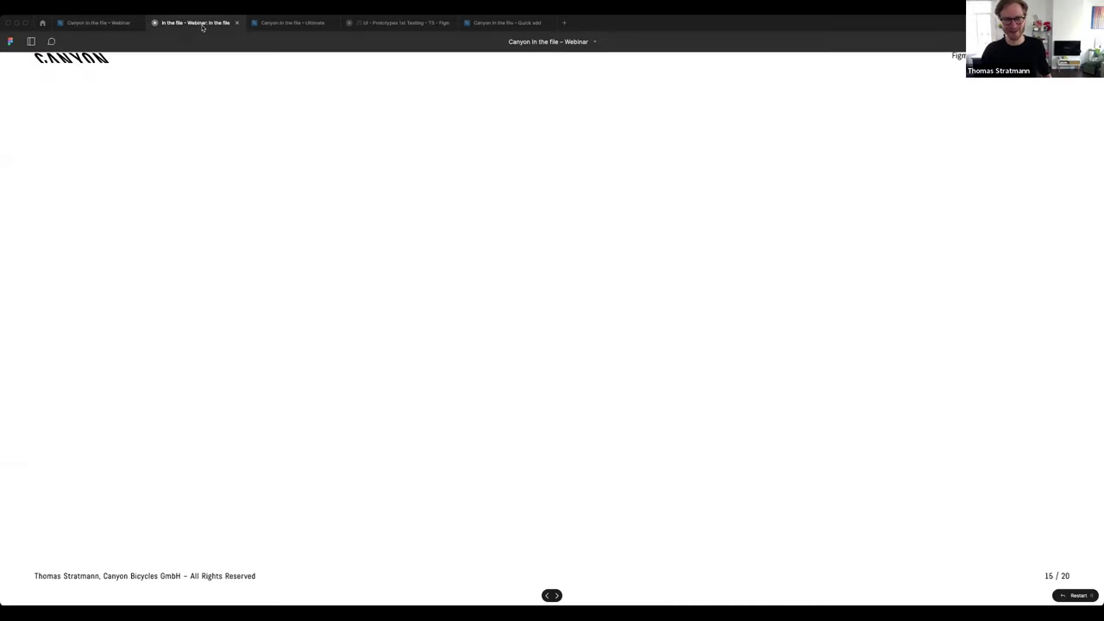
key(Right)
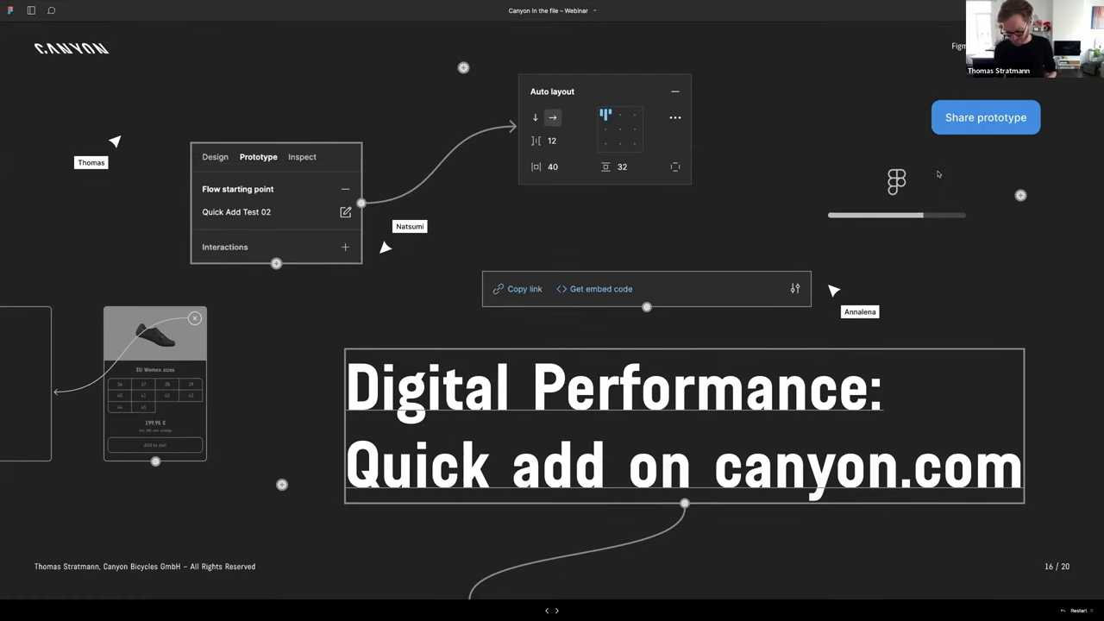
key(Right)
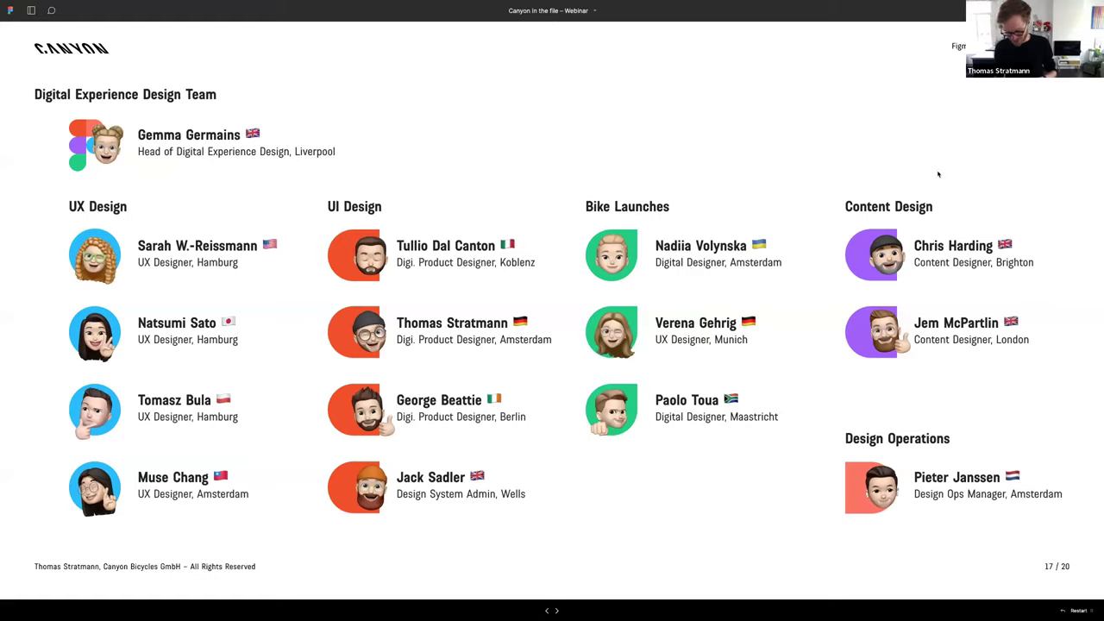
key(Right)
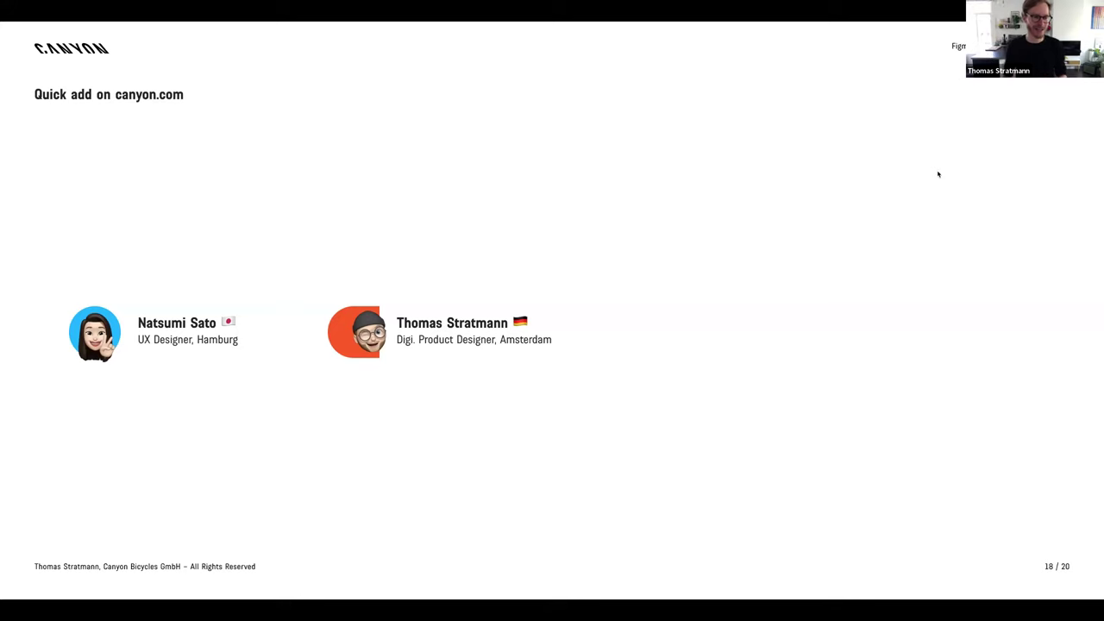
Reveal the next Quick add team member, then advance to slide 20/20, 'Thank you for listening'.
key(Right)
key(Right)
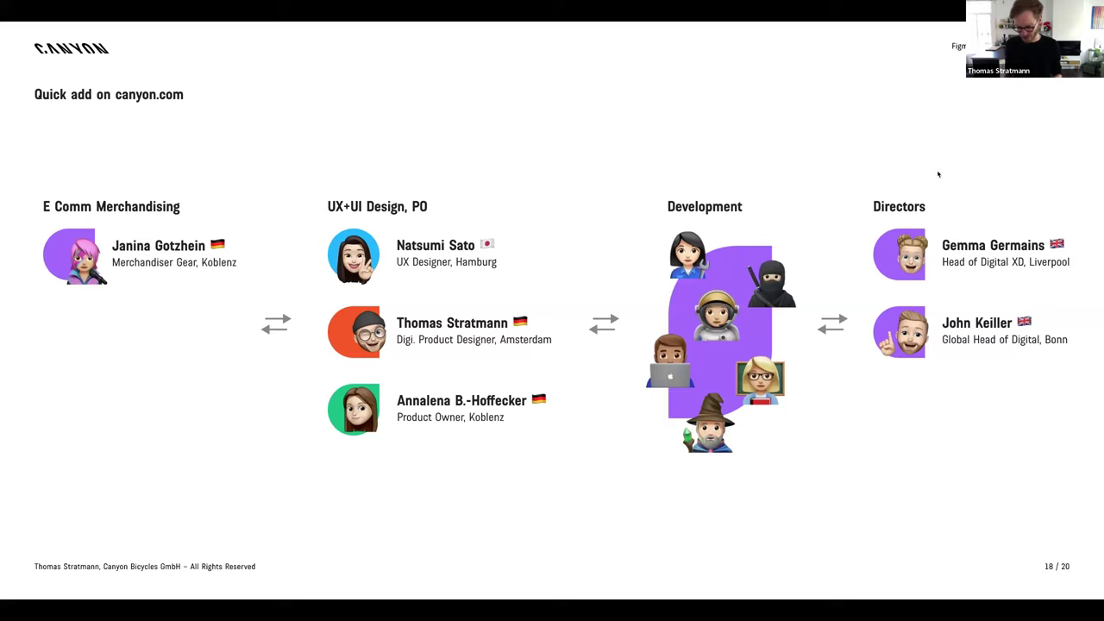
key(Right)
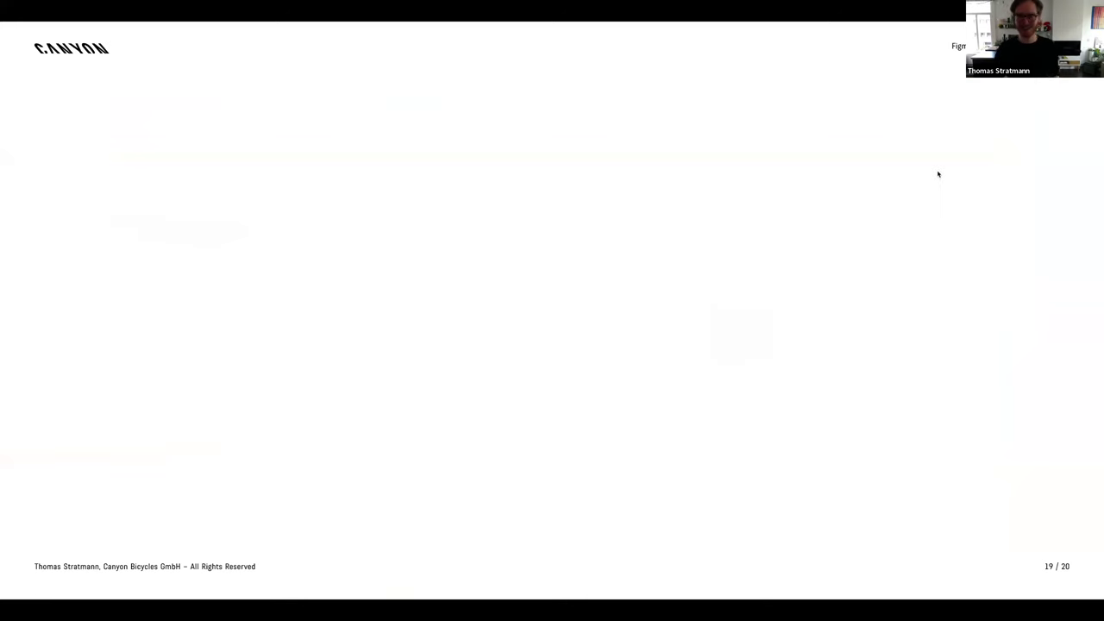
key(Right)
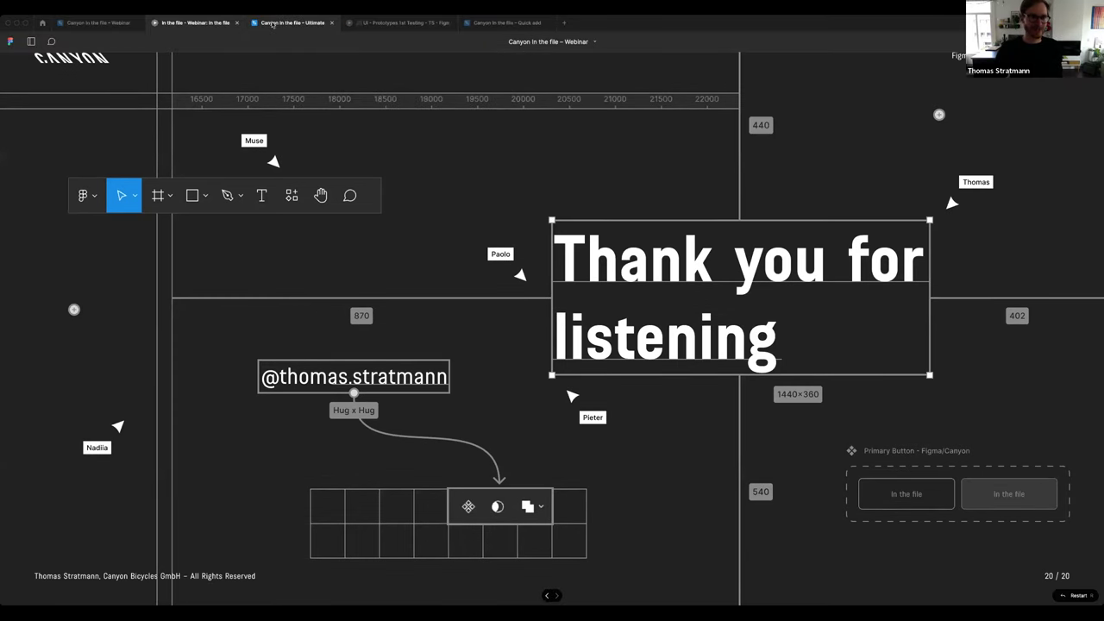
Return to the Ultimate design file and open the 'UI - Prototypes 1st Testing' Quick add prototype.
click(273, 24)
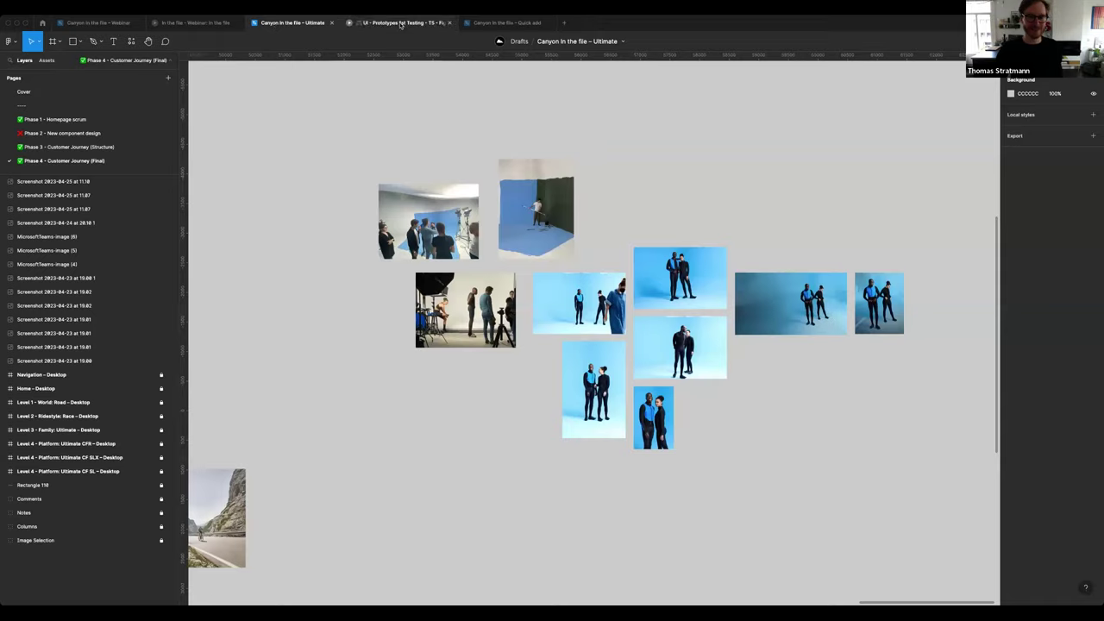
click(397, 22)
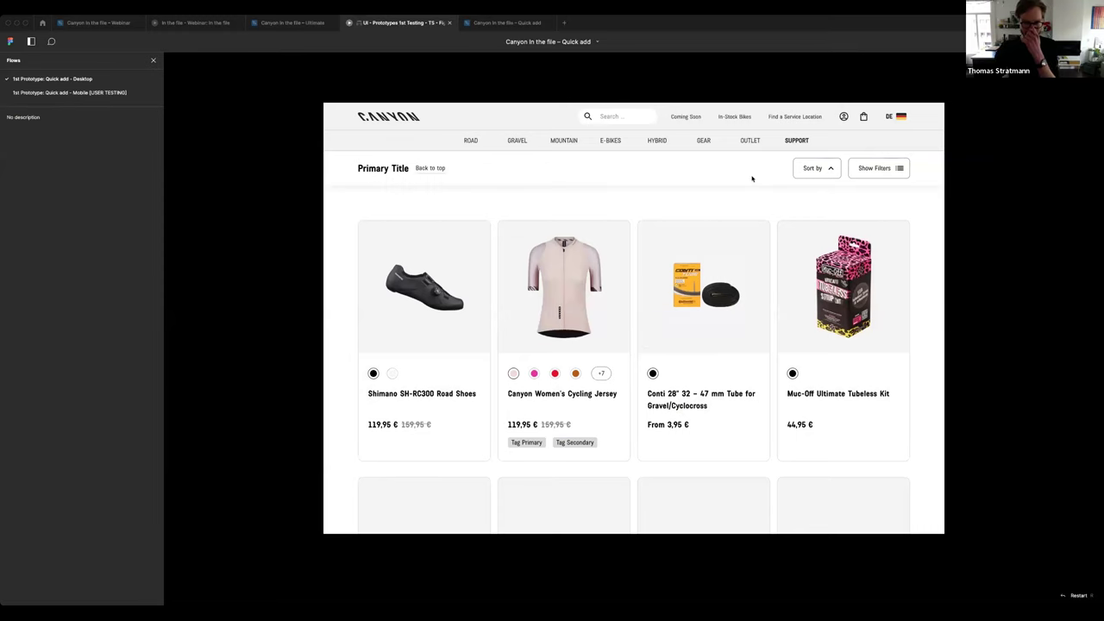
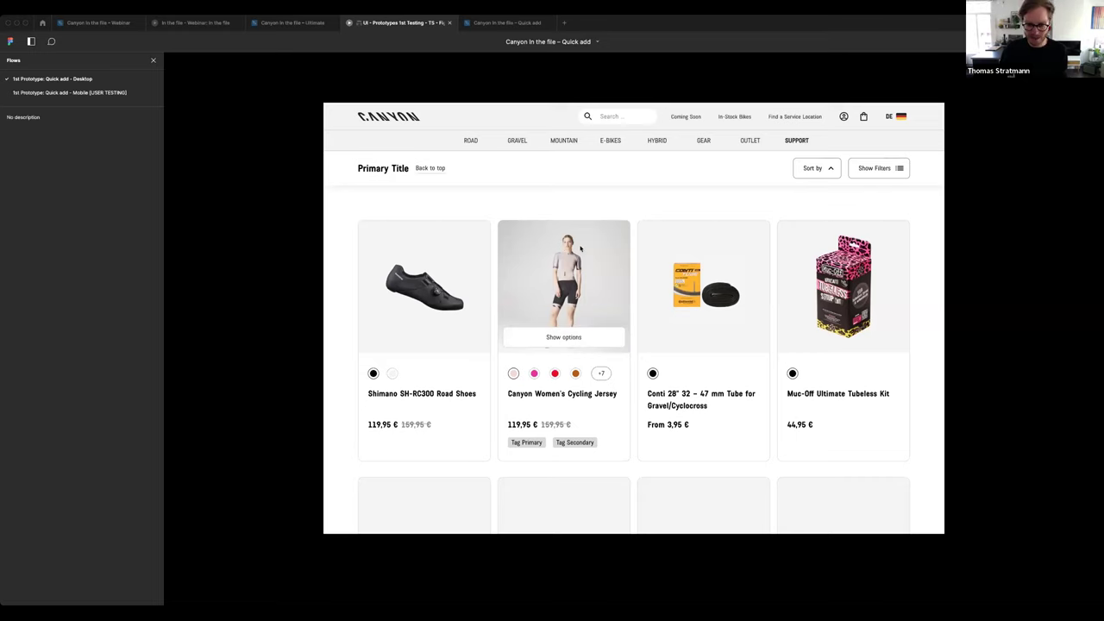
Browse the jersey colour swatches, pick Sand, choose size XL and add it to the basket.
click(534, 374)
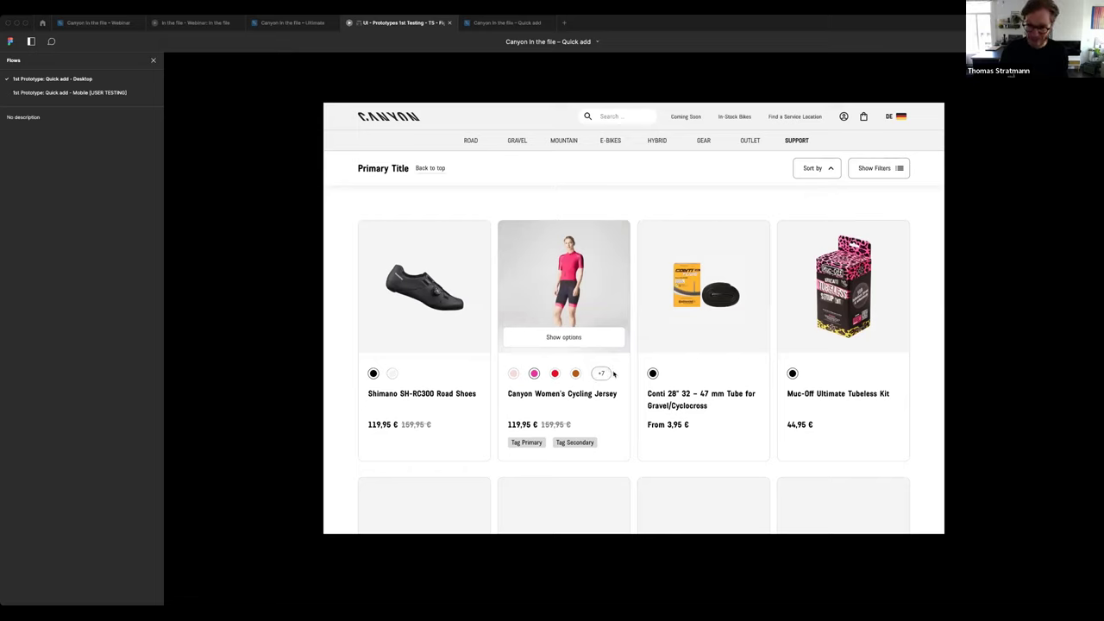
click(601, 374)
click(612, 373)
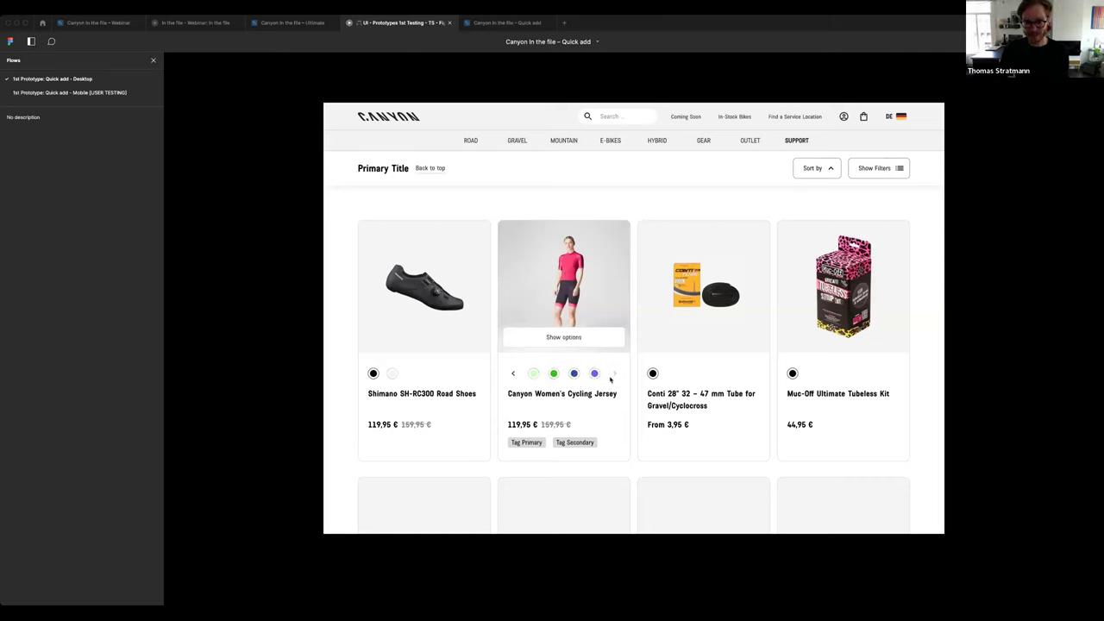
click(512, 374)
click(515, 374)
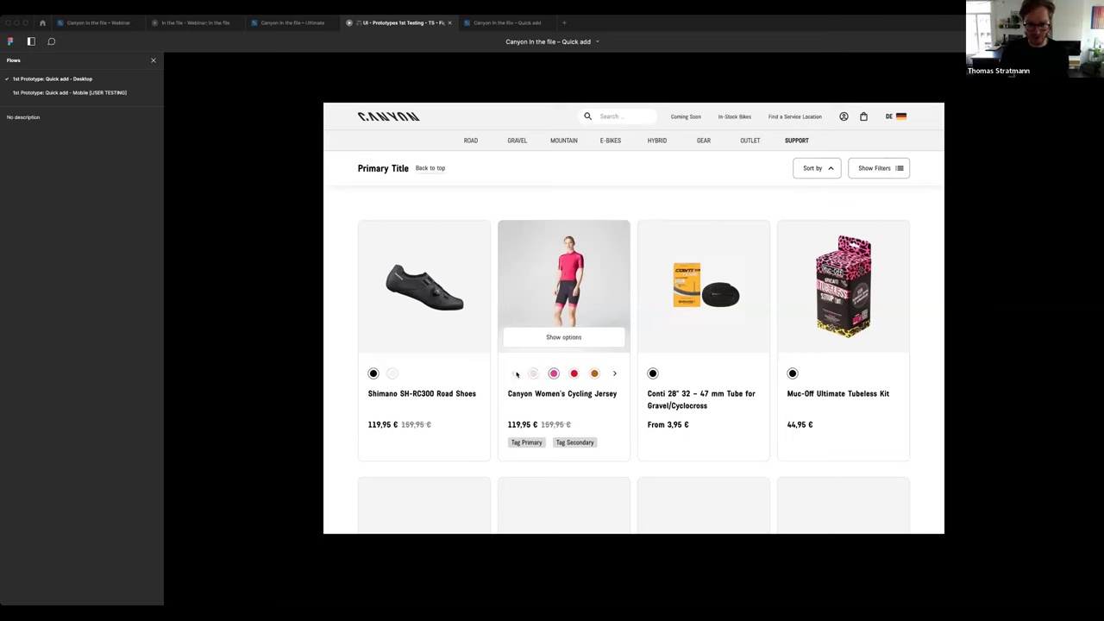
click(535, 375)
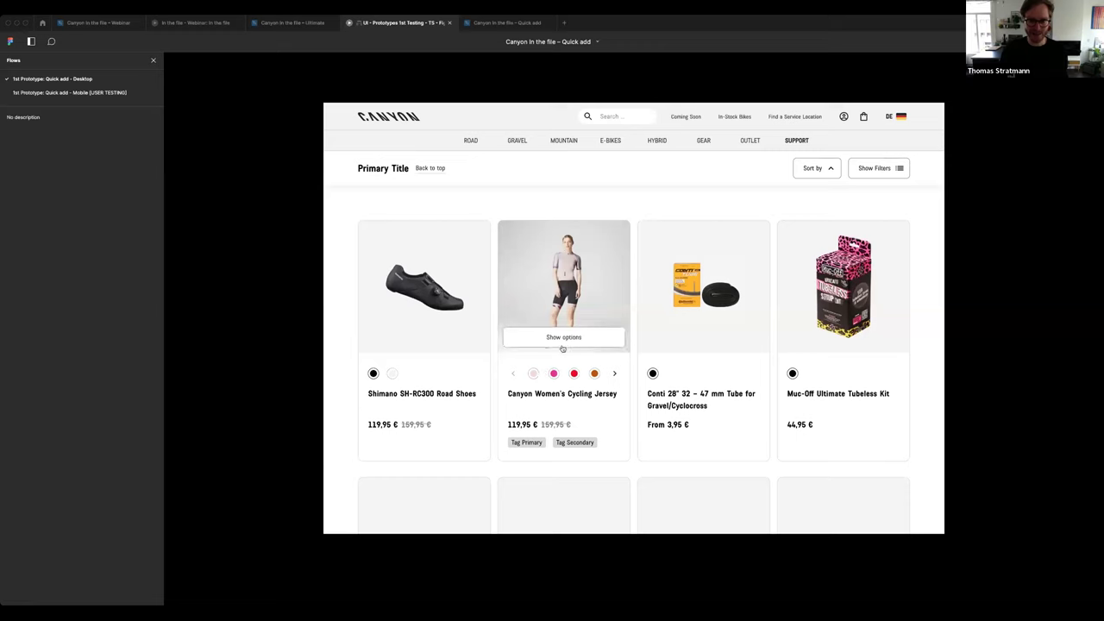
click(566, 344)
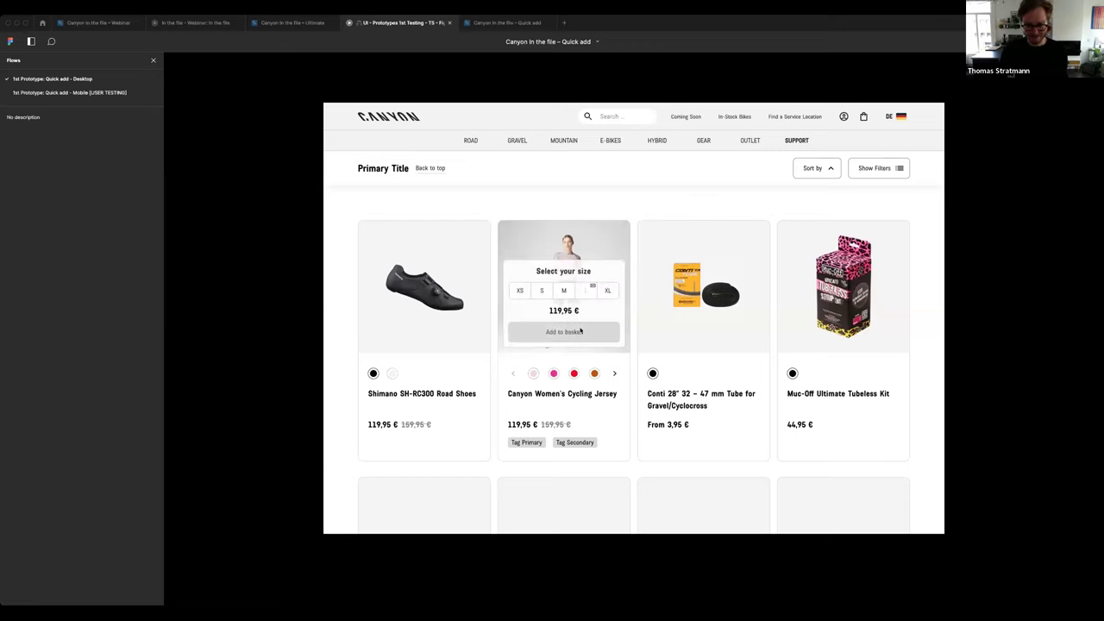
click(608, 292)
click(586, 332)
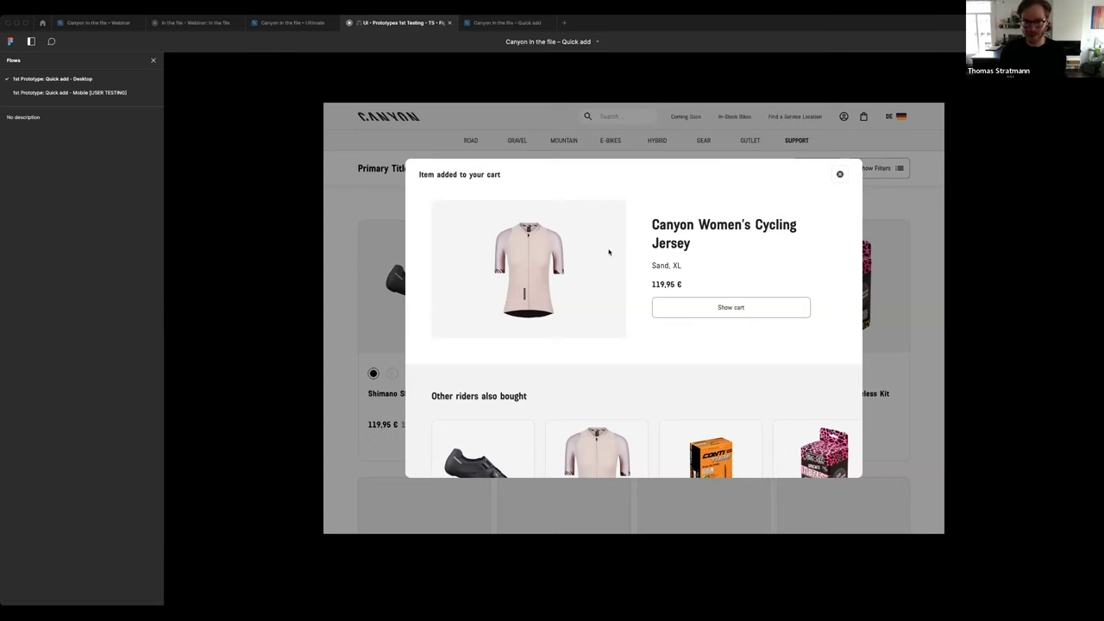
Scroll to the recommended jersey card and add it in orange, size L, to the cart.
scroll(614, 250, down, 1)
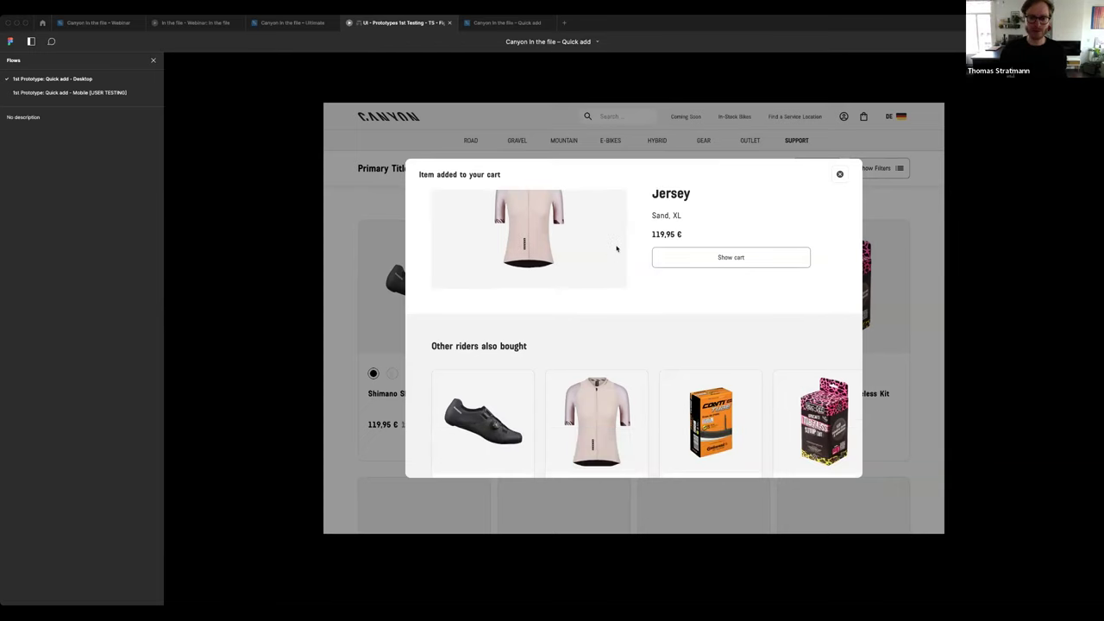
scroll(615, 249, down, 1)
scroll(617, 249, down, 1)
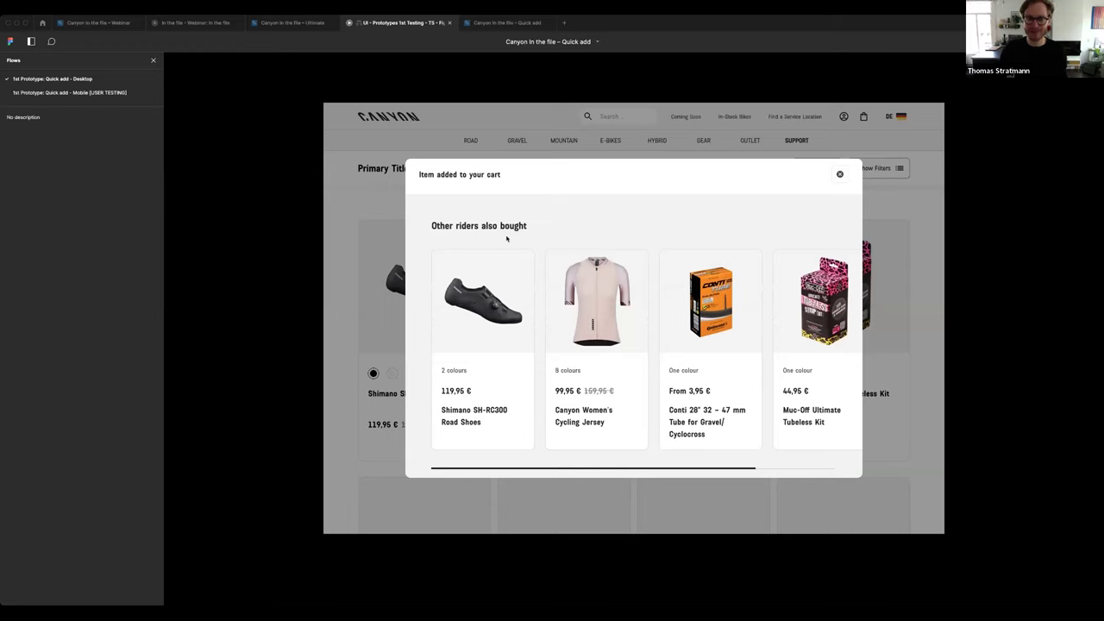
mouse_move(596, 420)
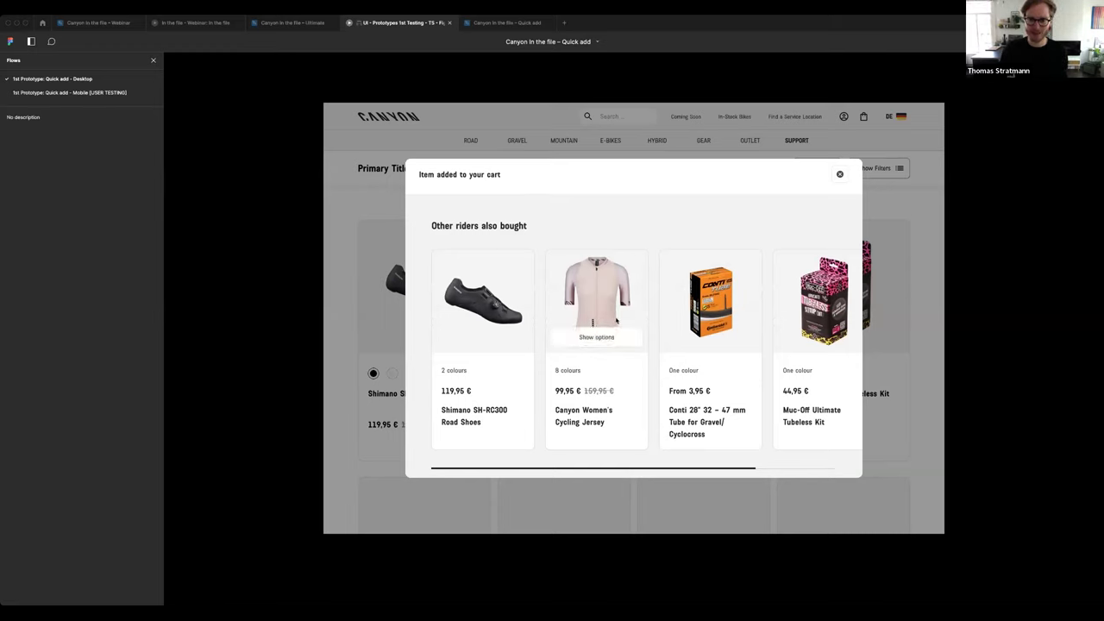
scroll(612, 319, right, 3)
scroll(615, 321, left, 2)
scroll(615, 321, left, 2)
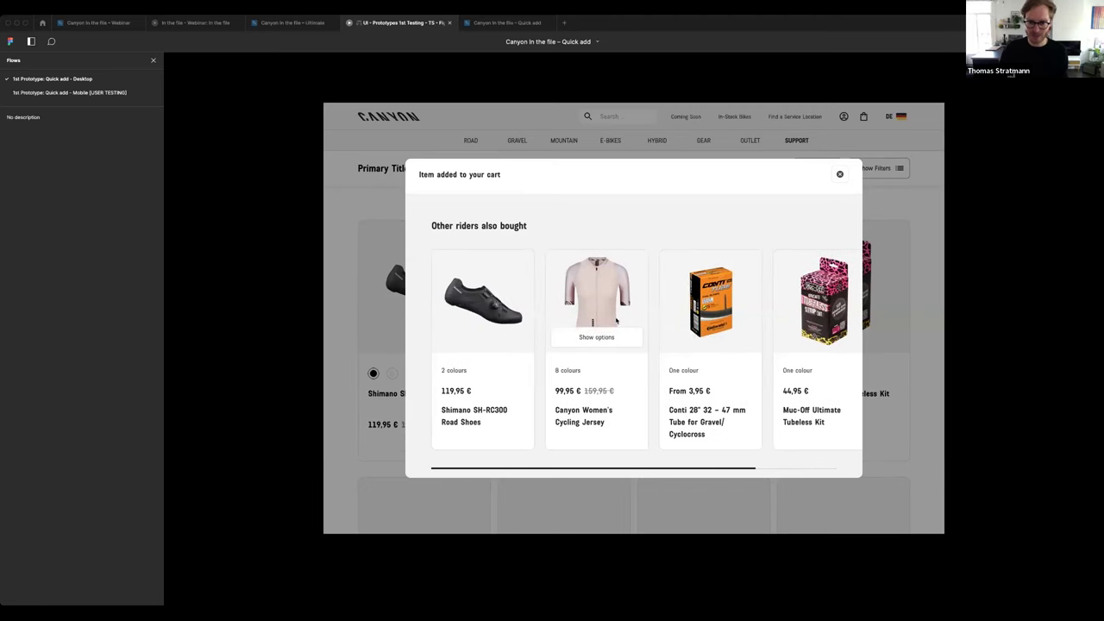
click(612, 338)
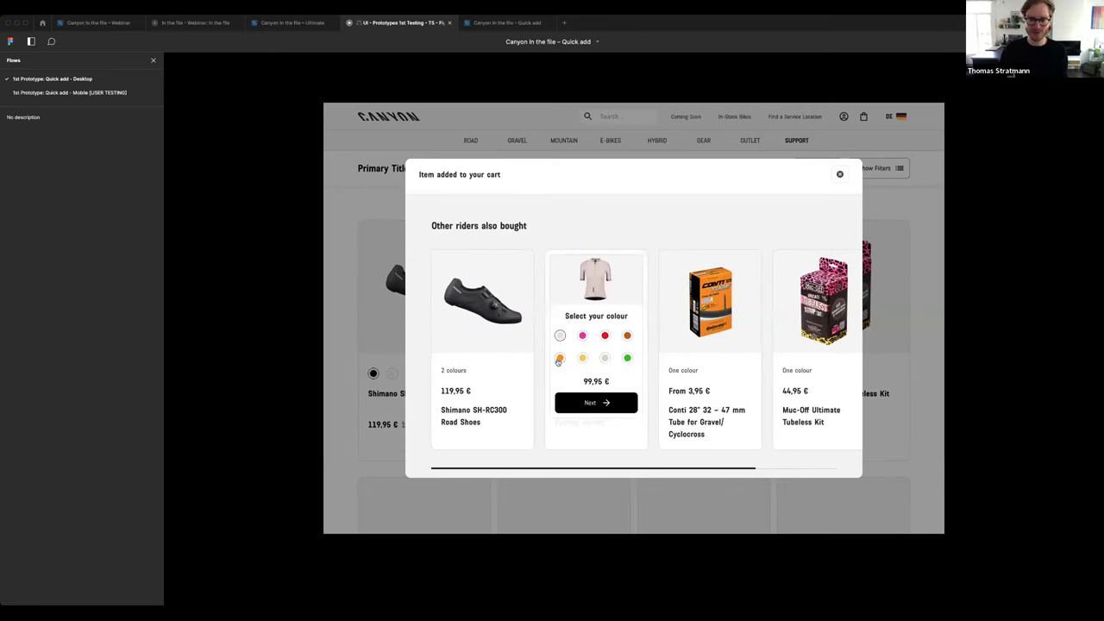
click(560, 358)
click(595, 403)
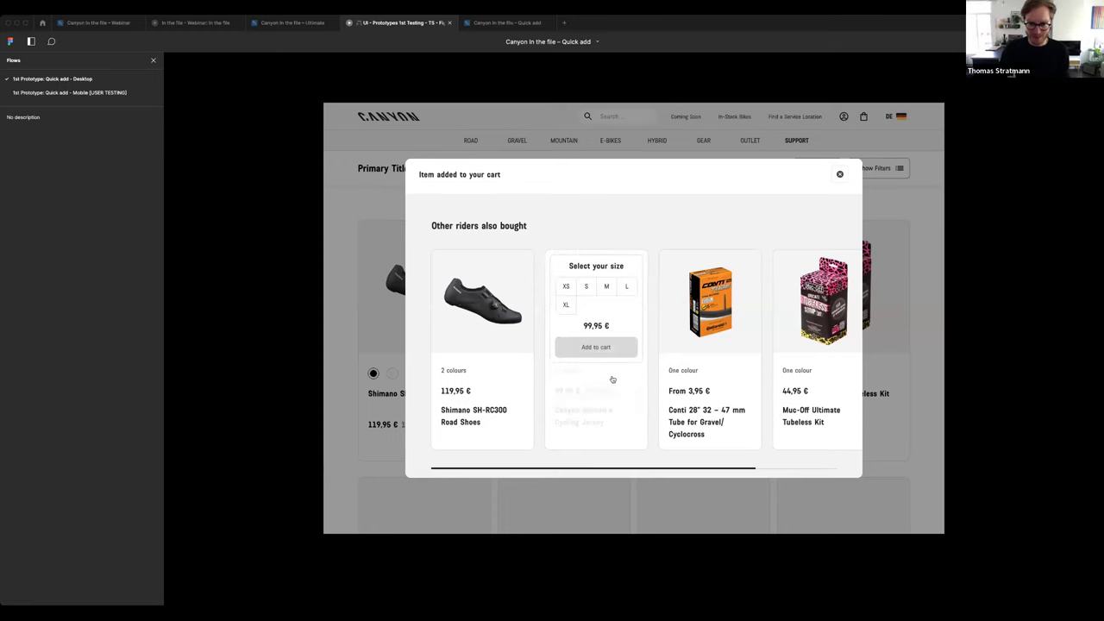
click(626, 287)
click(611, 347)
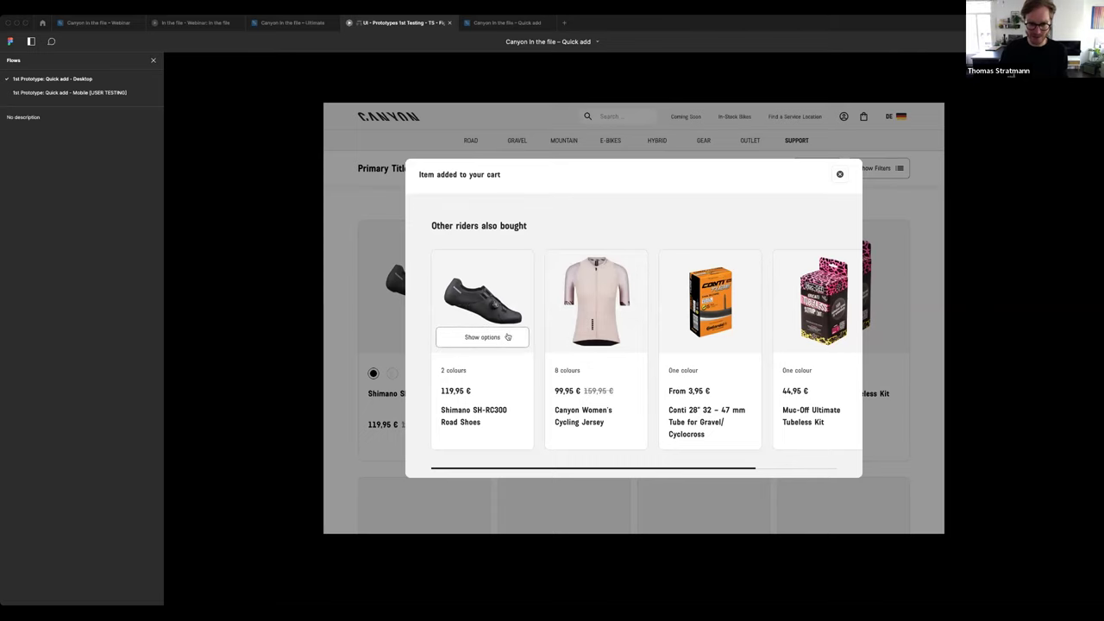
Add the recommended Shimano road shoes in EU size 47 to the cart and close the pop-up.
click(508, 336)
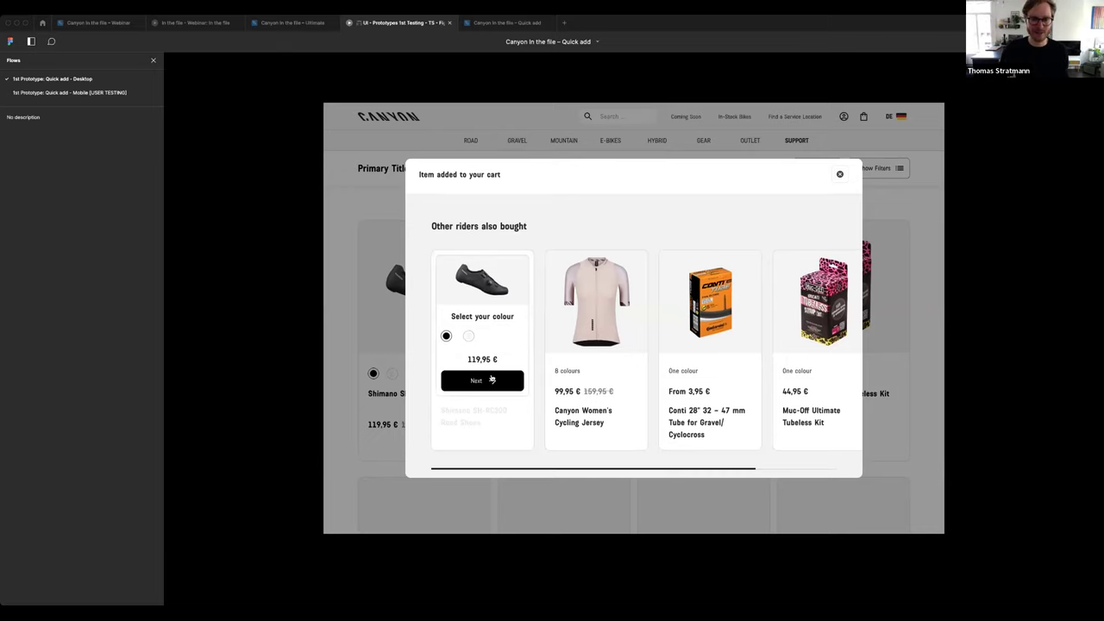
click(508, 387)
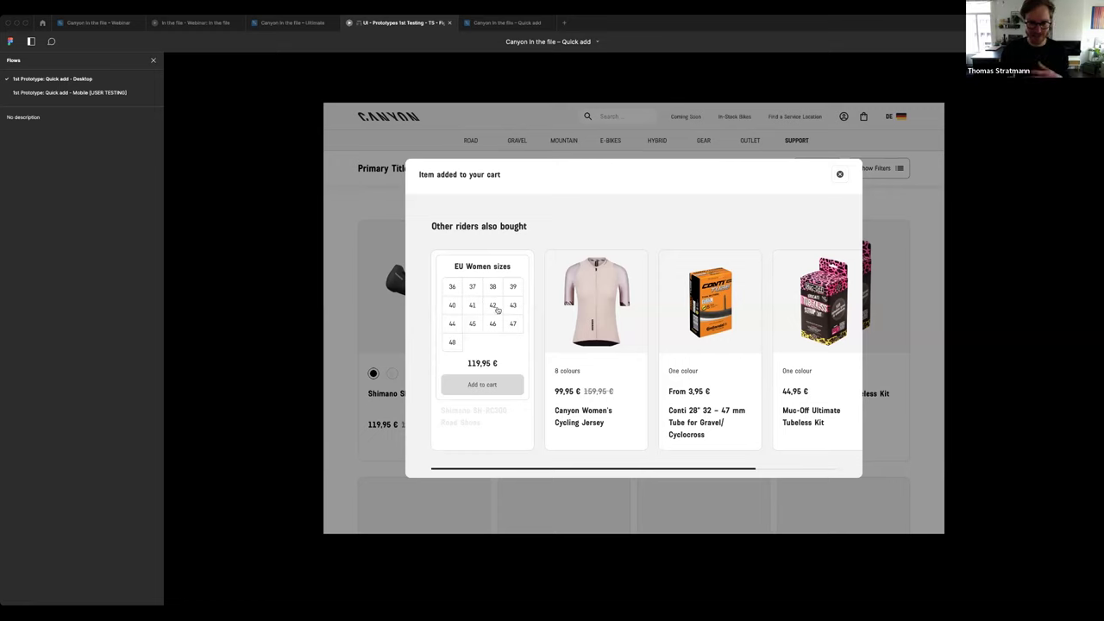
click(514, 325)
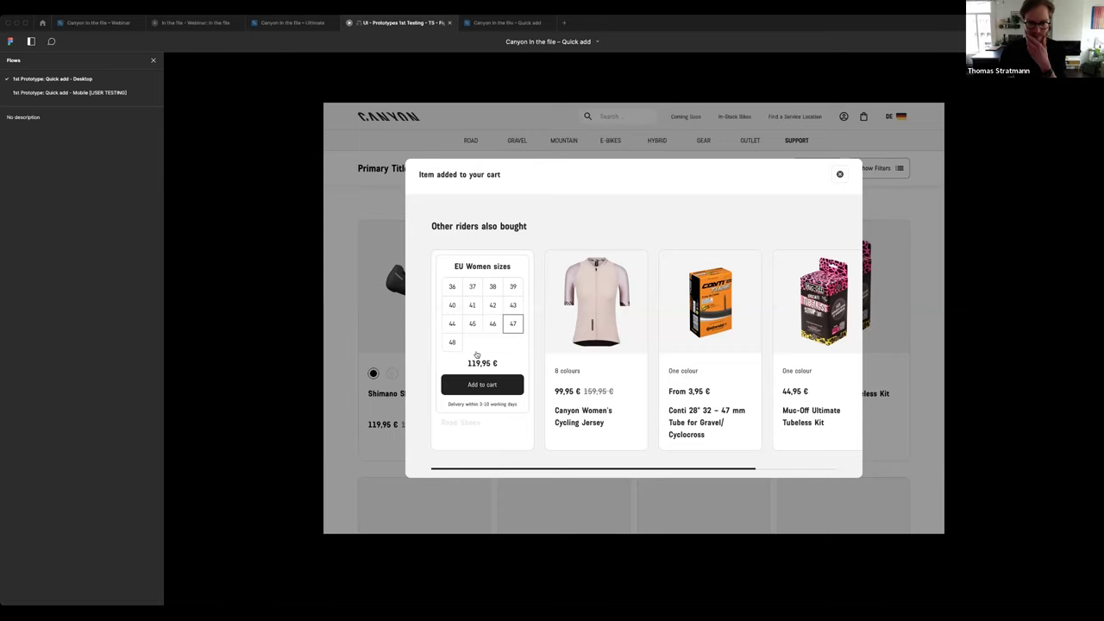
click(517, 394)
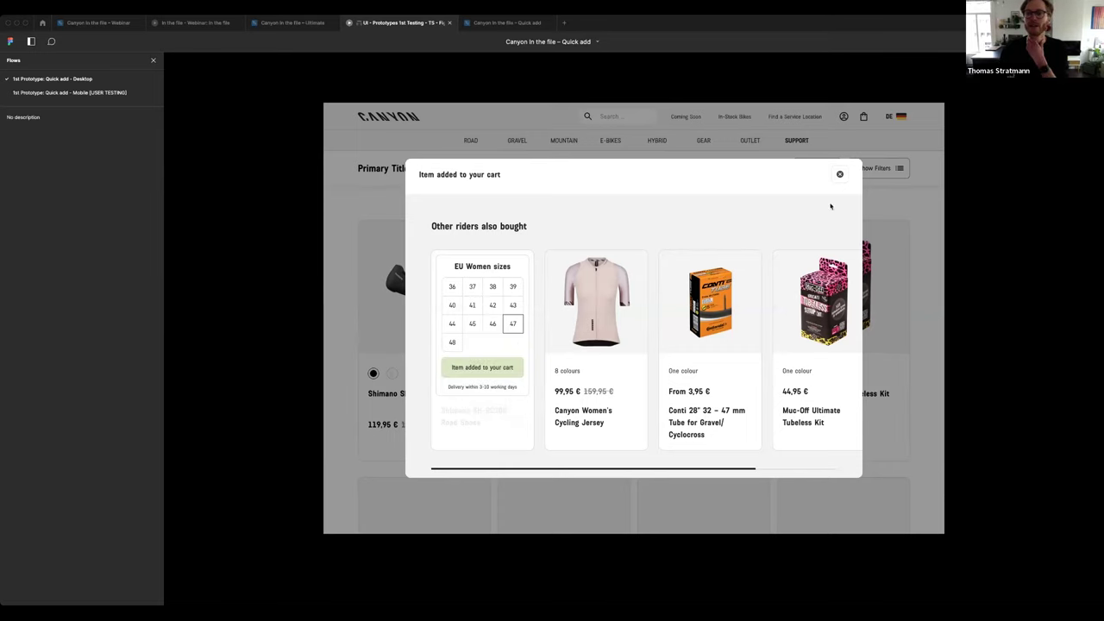
click(839, 175)
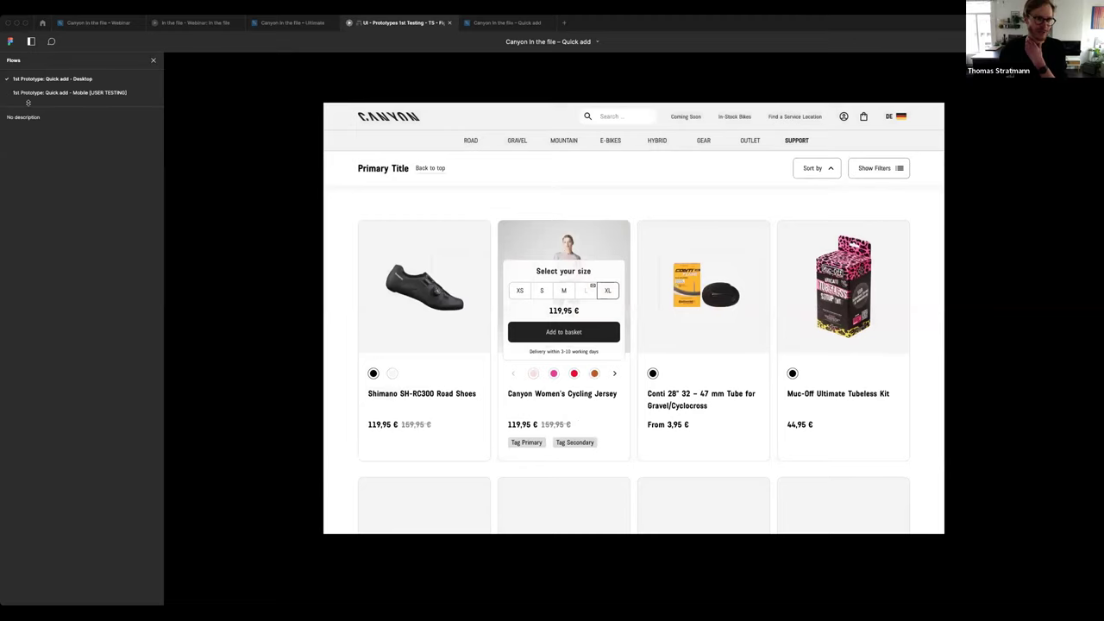
Switch to the '1st Prototype: Quick add - Mobile' flow and scroll down to the jersey card.
click(35, 95)
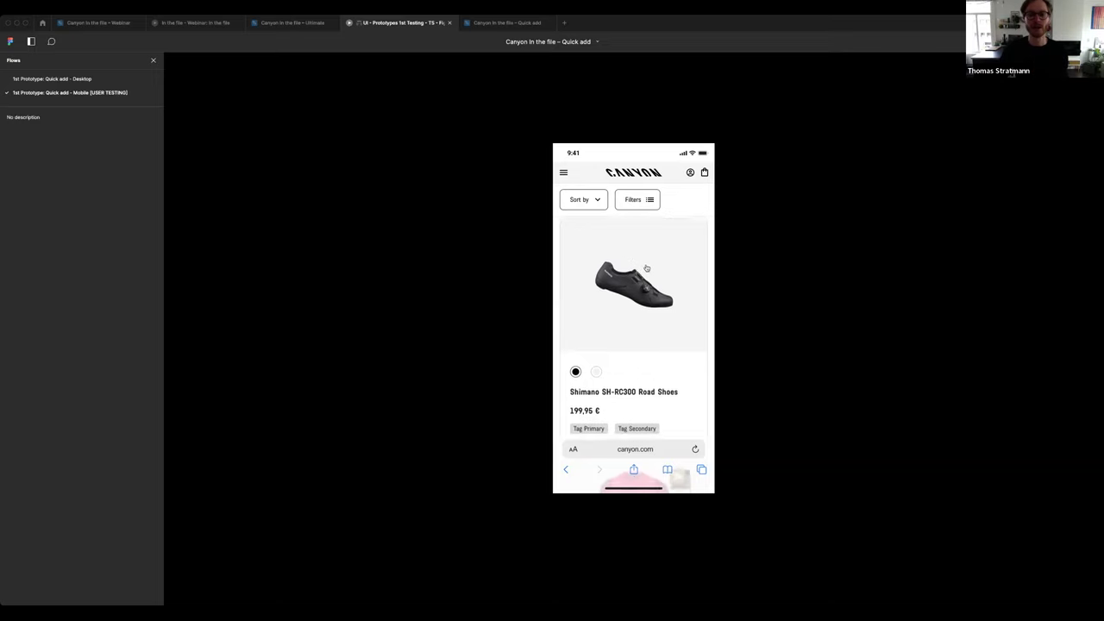
scroll(646, 268, down, 3)
scroll(646, 268, up, 3)
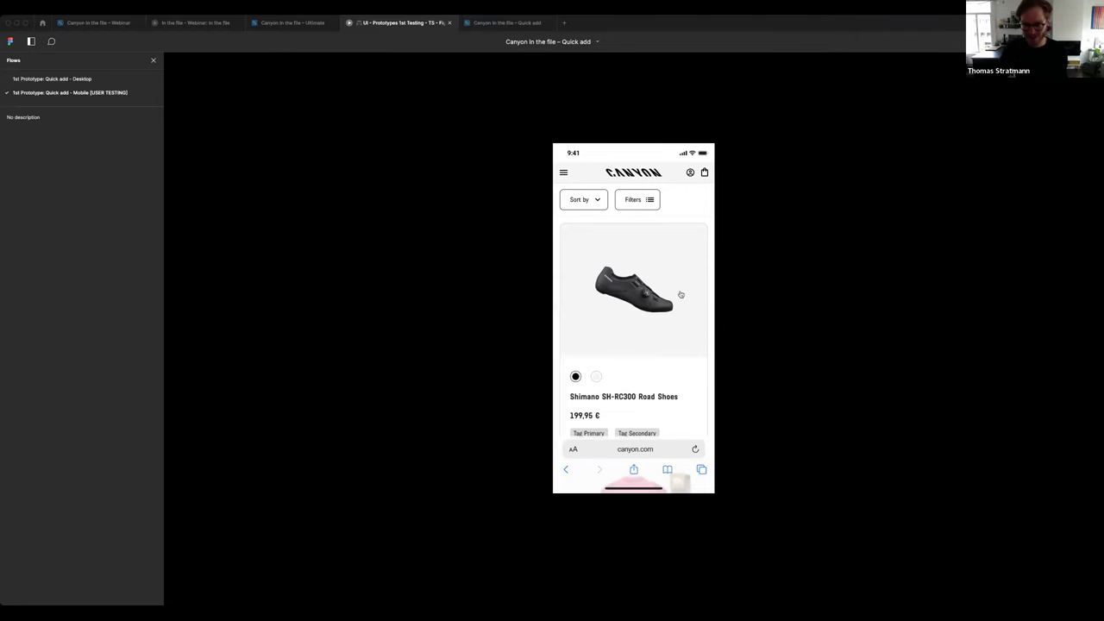
scroll(683, 313, down, 3)
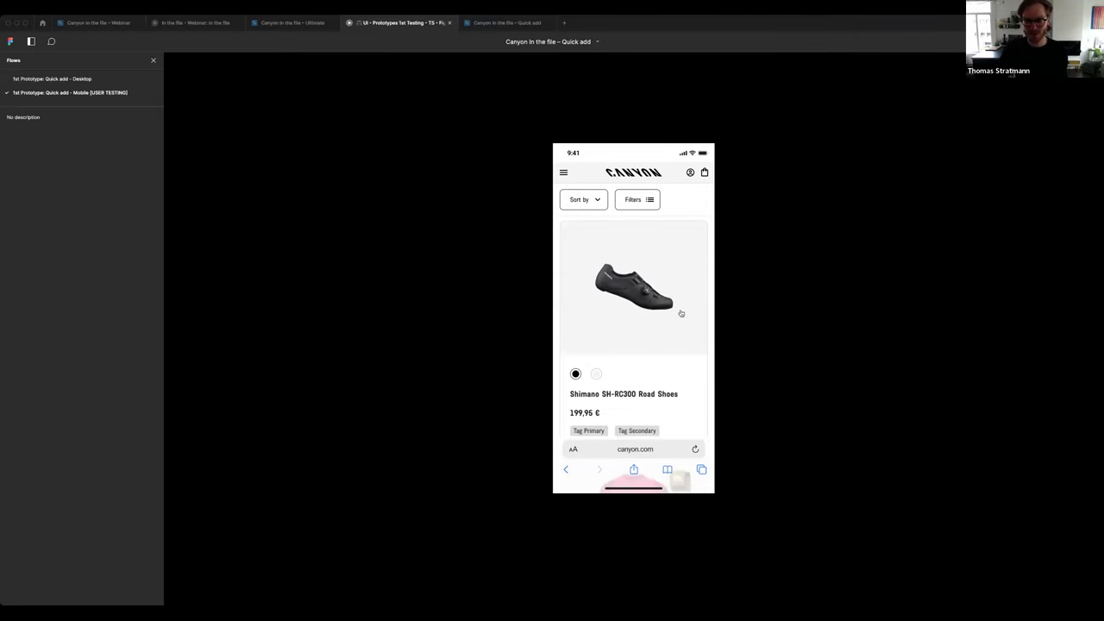
scroll(677, 313, down, 1)
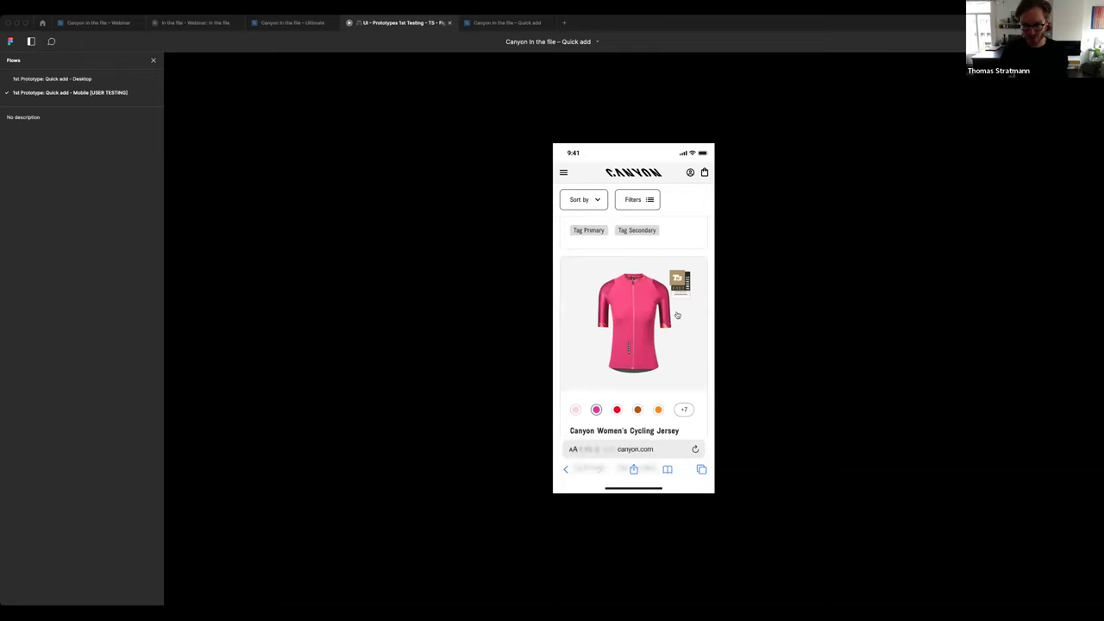
scroll(678, 316, down, 2)
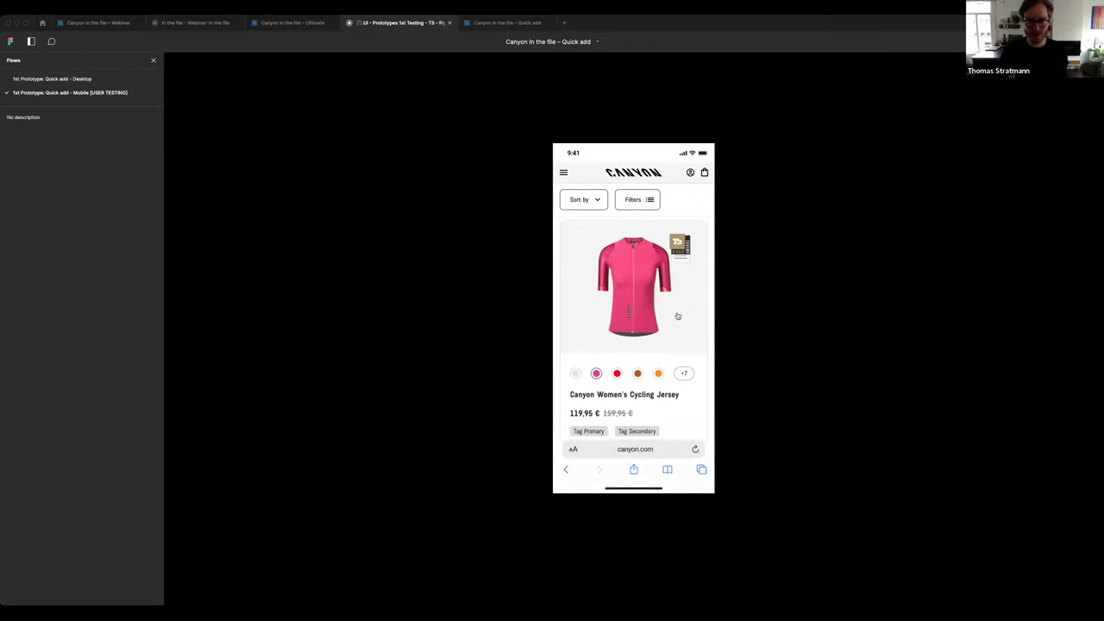
Open quick-add on the pink jersey, switch it to blue, choose XL and add to cart.
click(671, 295)
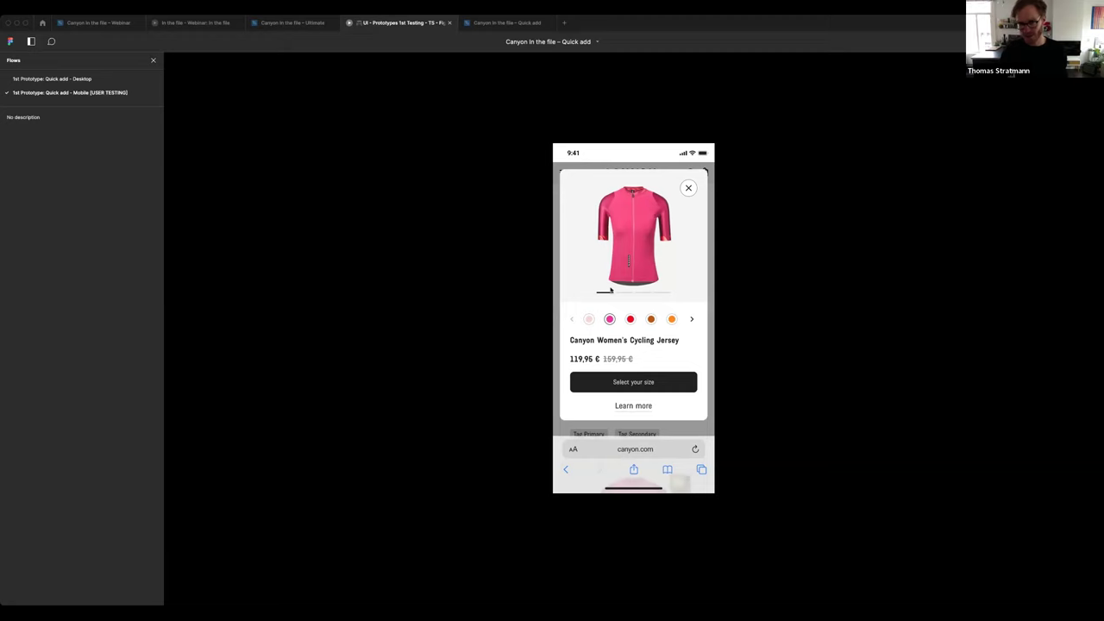
click(690, 320)
click(672, 319)
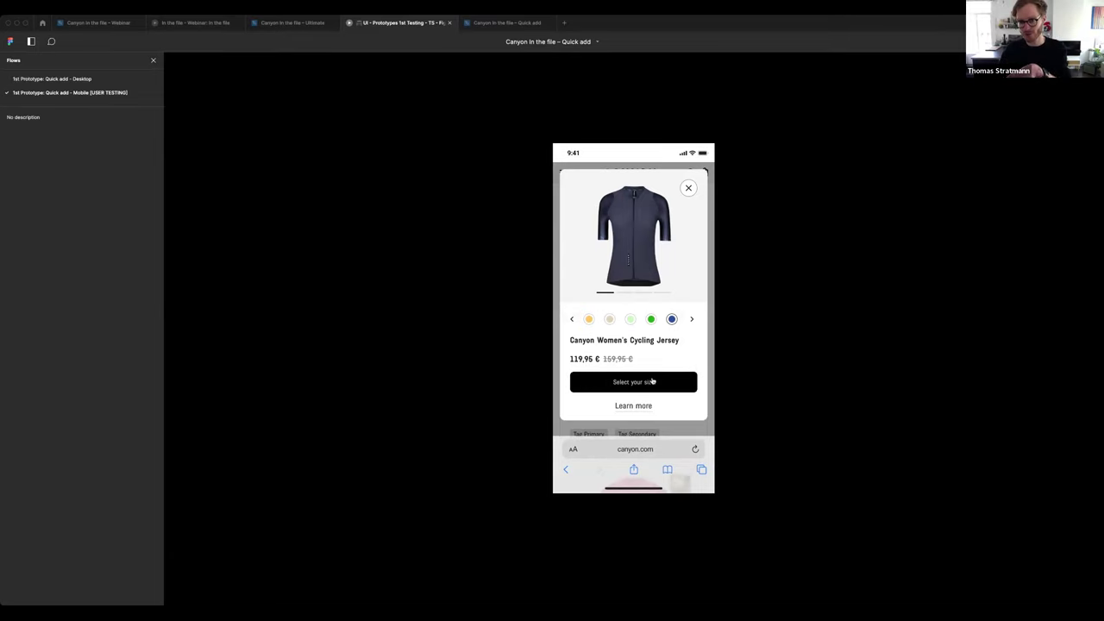
click(650, 381)
click(695, 285)
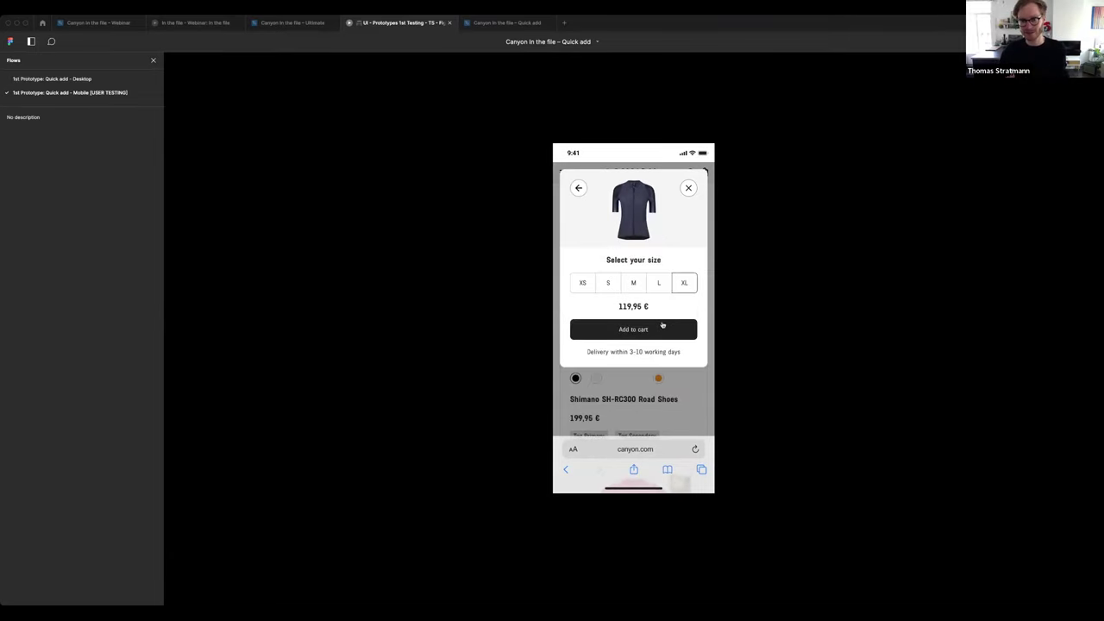
click(661, 325)
Add the Conti 28" tube with a 60 mm valve to the cart, then swipe to the Muc-Off card.
scroll(663, 285, down, 3)
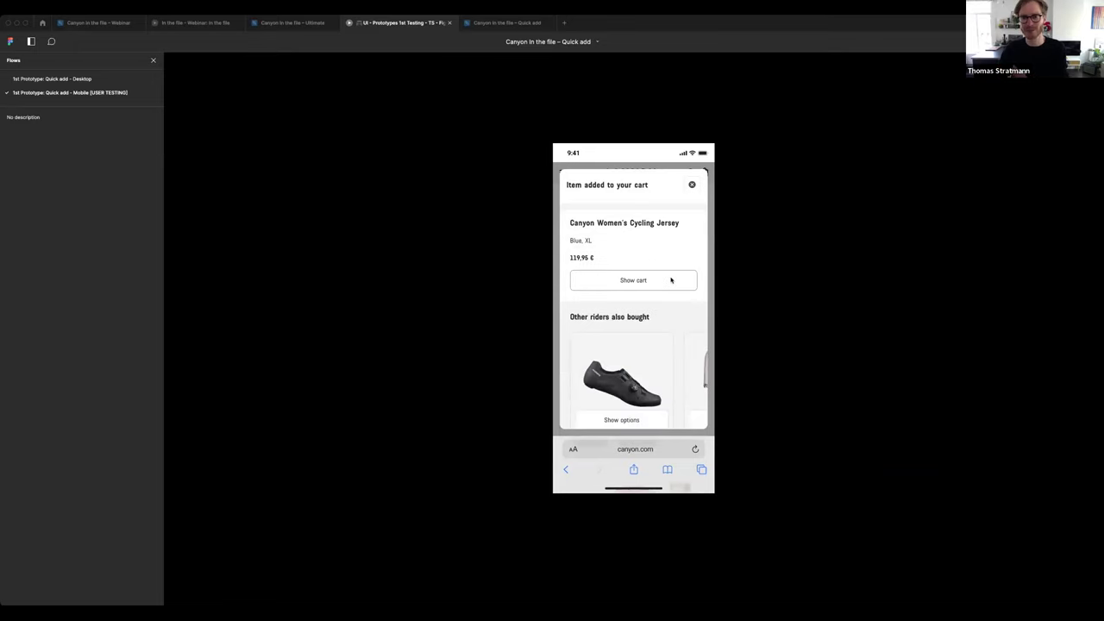
scroll(657, 282, down, 2)
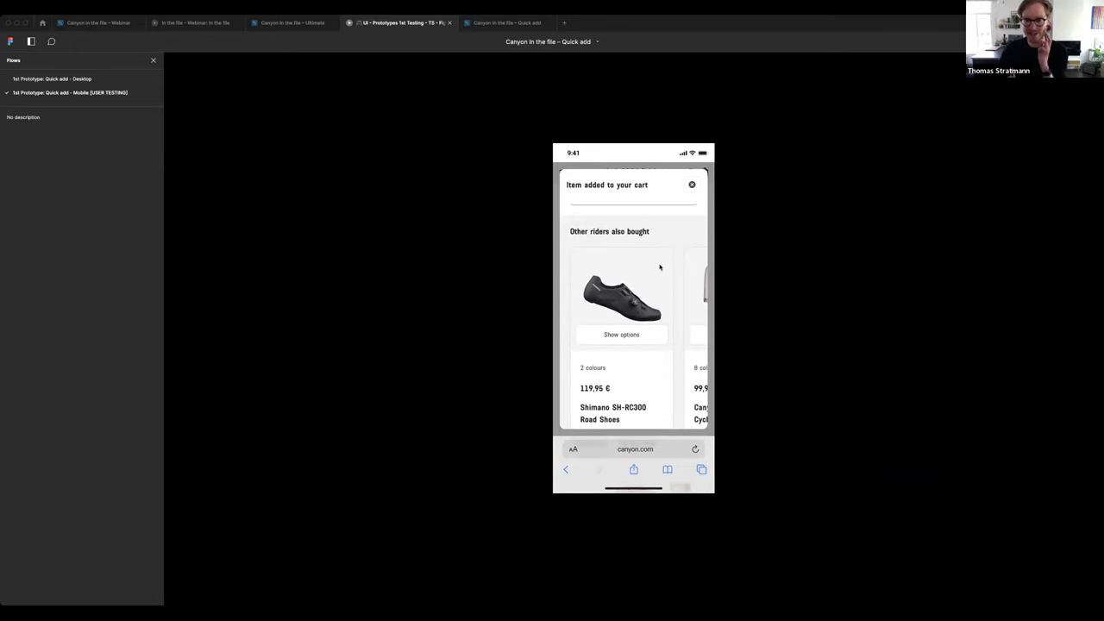
scroll(657, 268, down, 2)
scroll(657, 268, right, 2)
scroll(657, 268, right, 2)
scroll(646, 274, right, 3)
click(630, 301)
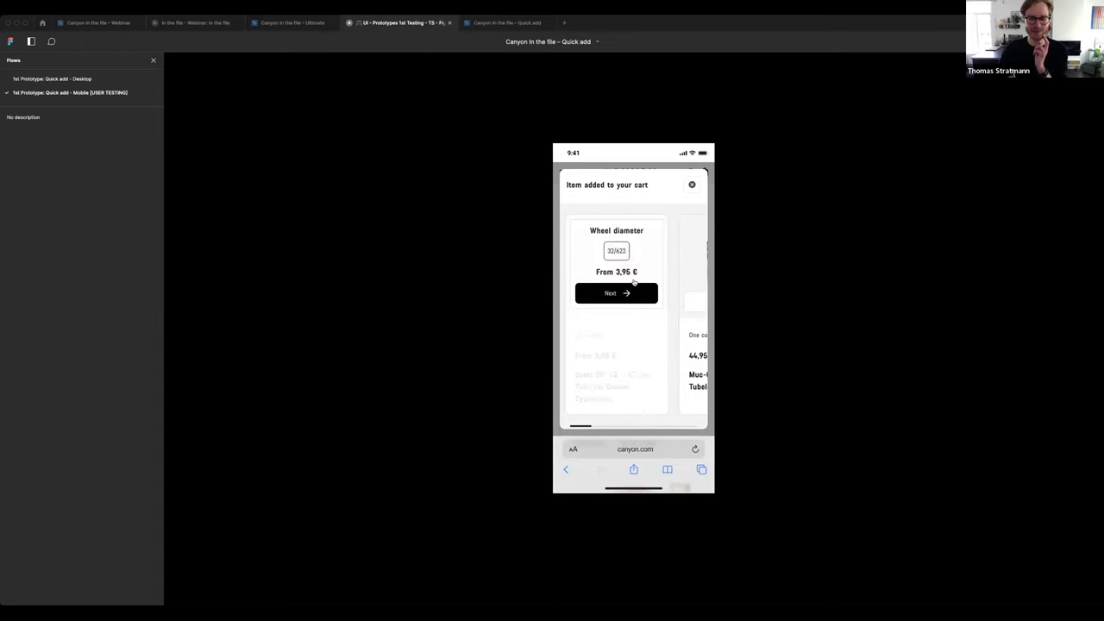
click(635, 294)
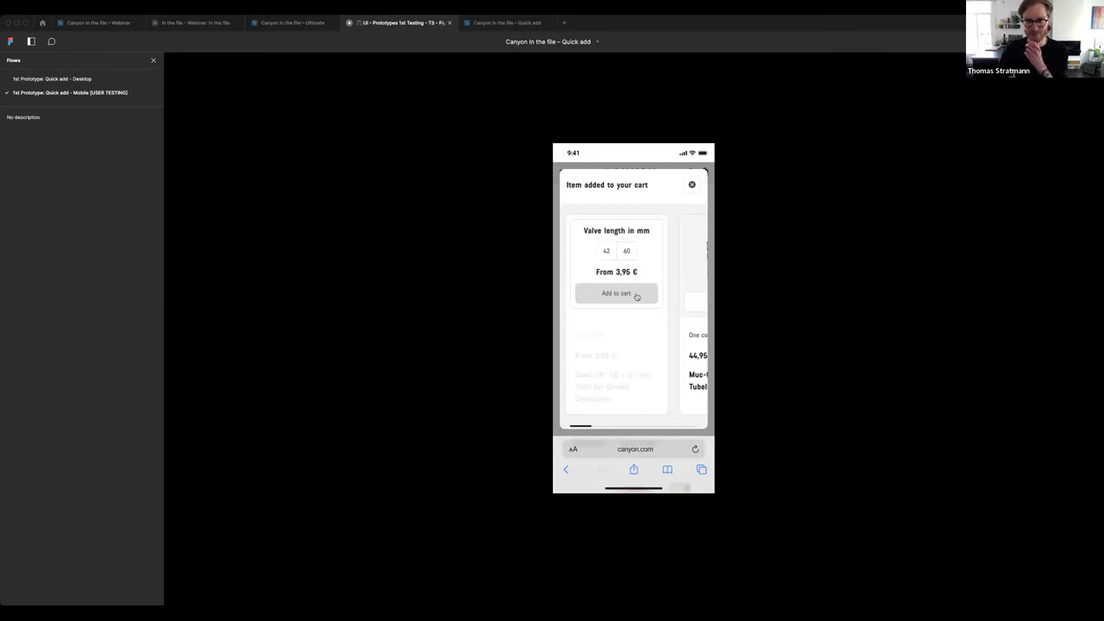
click(627, 252)
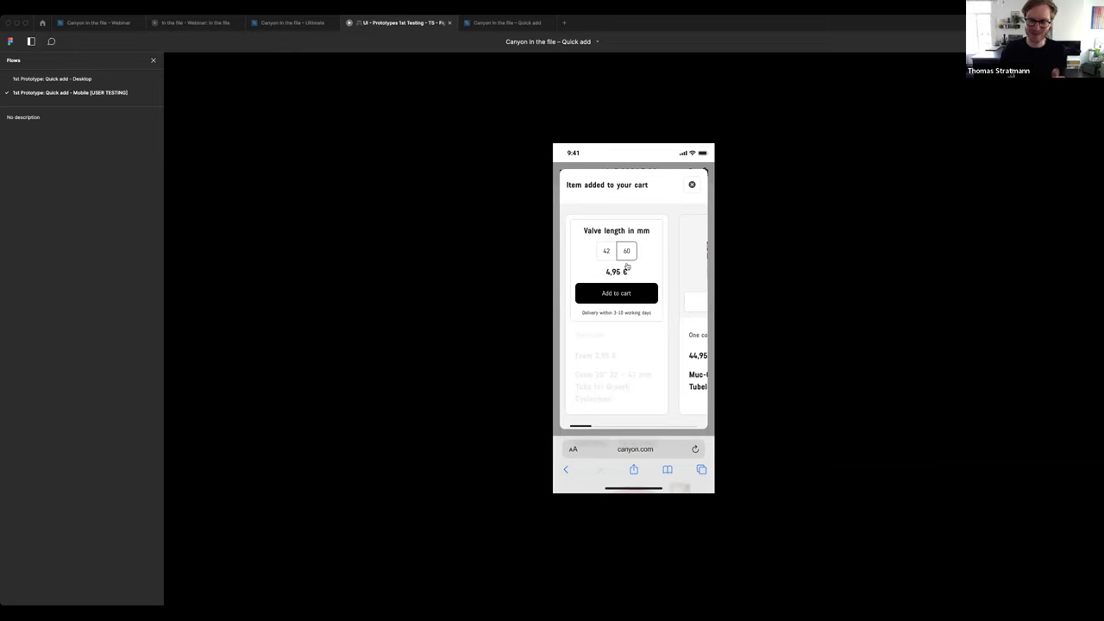
click(637, 292)
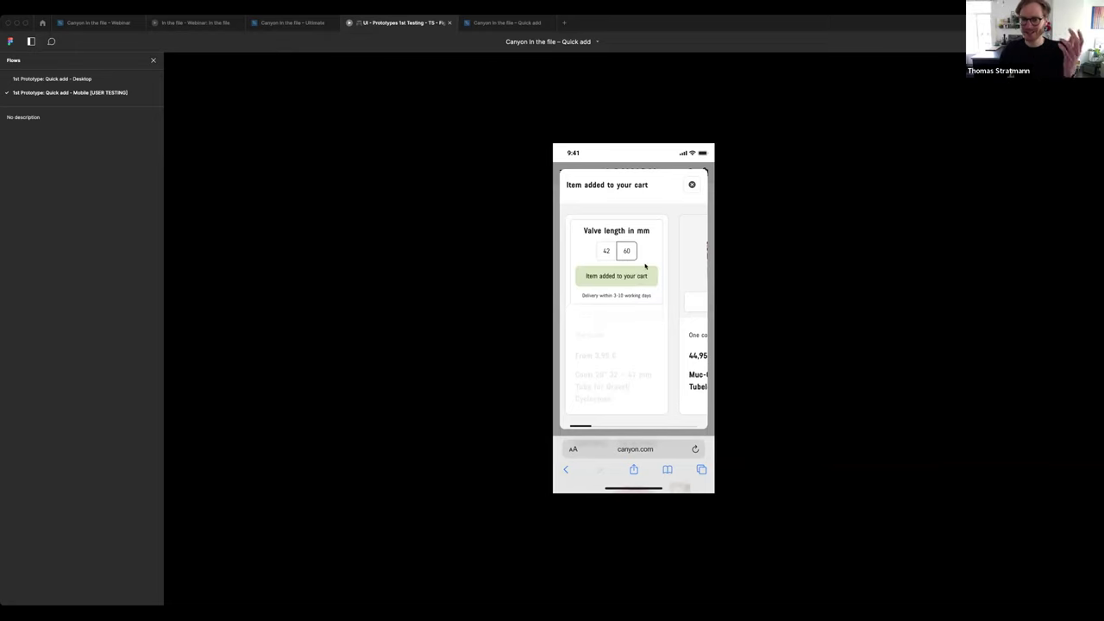
scroll(647, 264, right, 5)
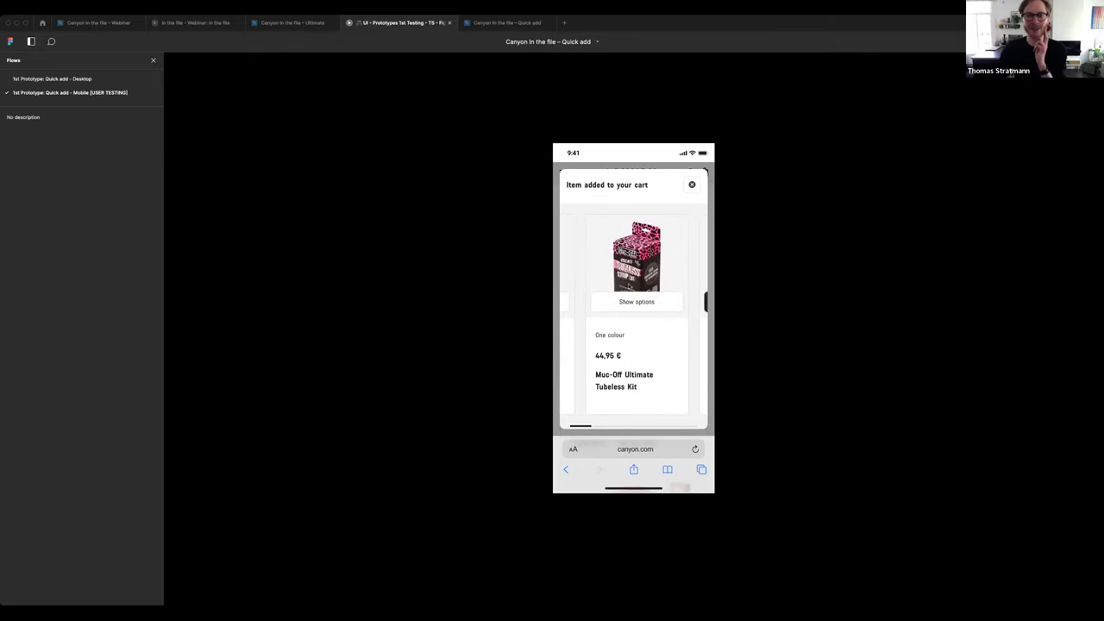
Add the Muc-Off Ultimate Tubeless Kit with Cross-country ridestyle, then close the cart overlay.
click(658, 301)
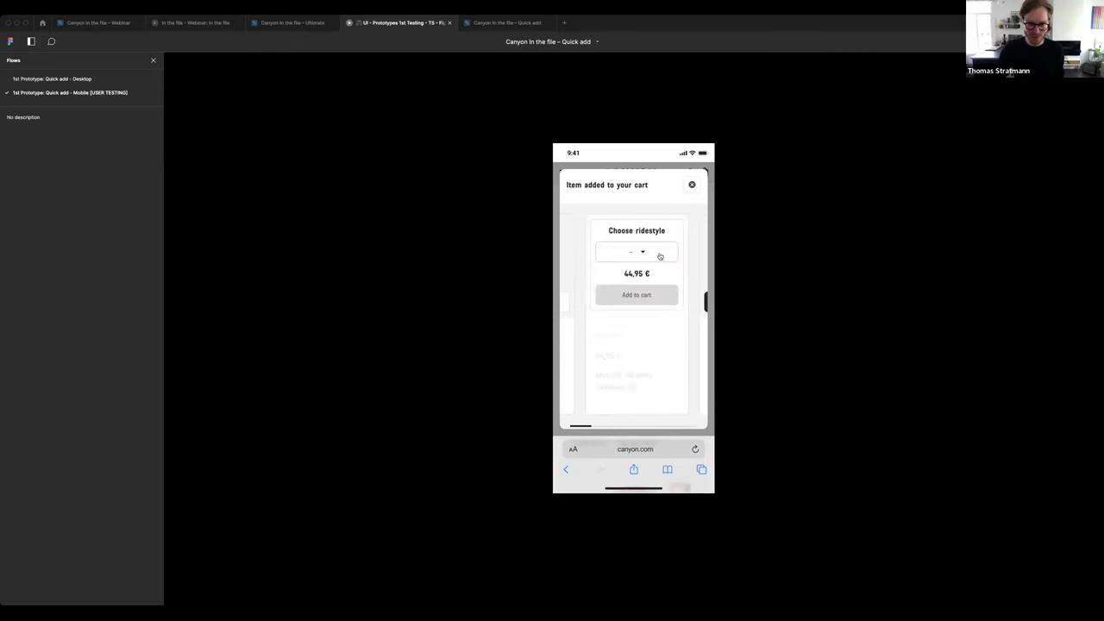
click(655, 259)
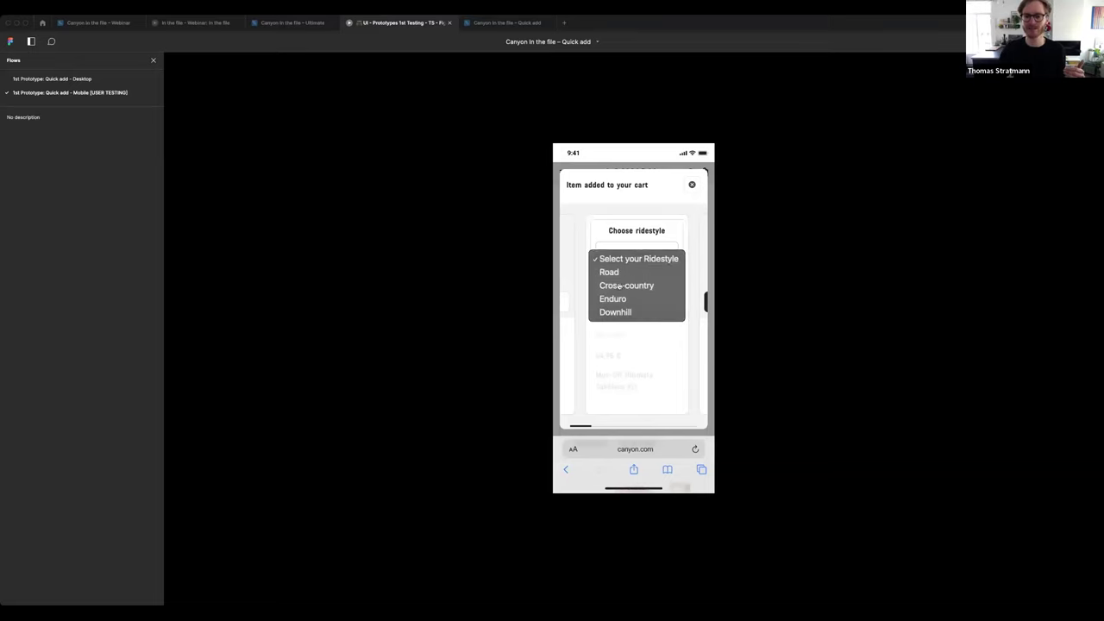
click(620, 285)
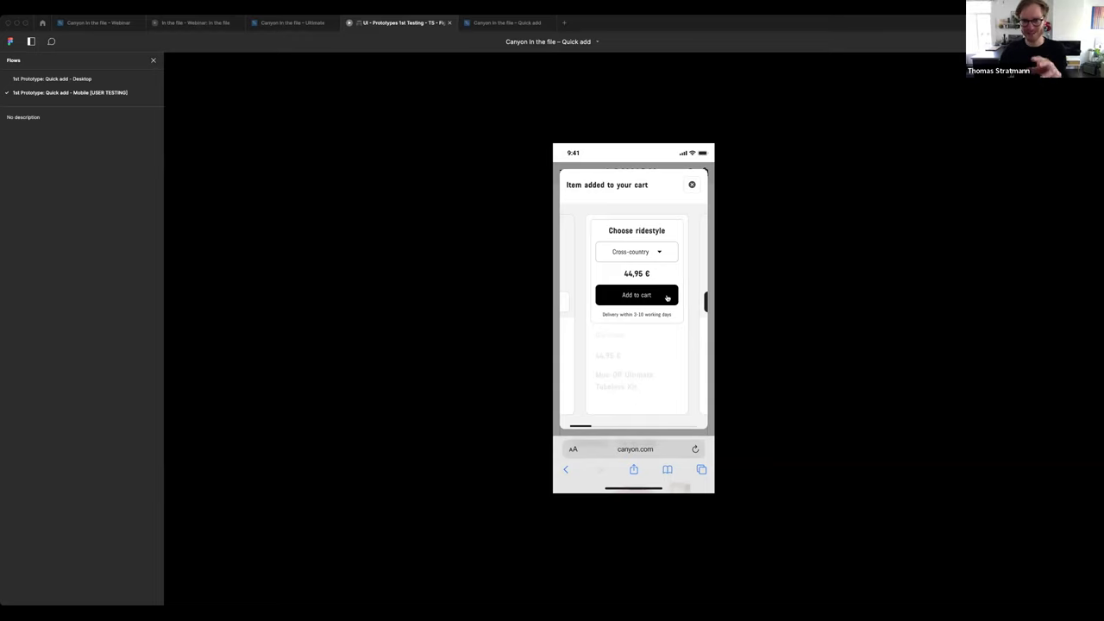
click(666, 298)
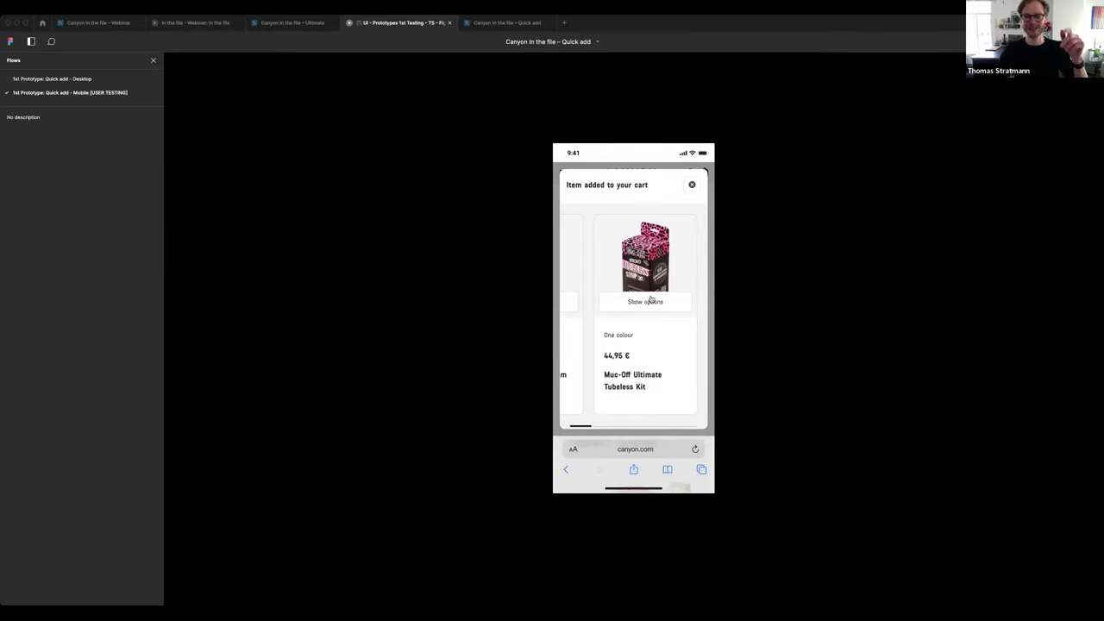
click(691, 184)
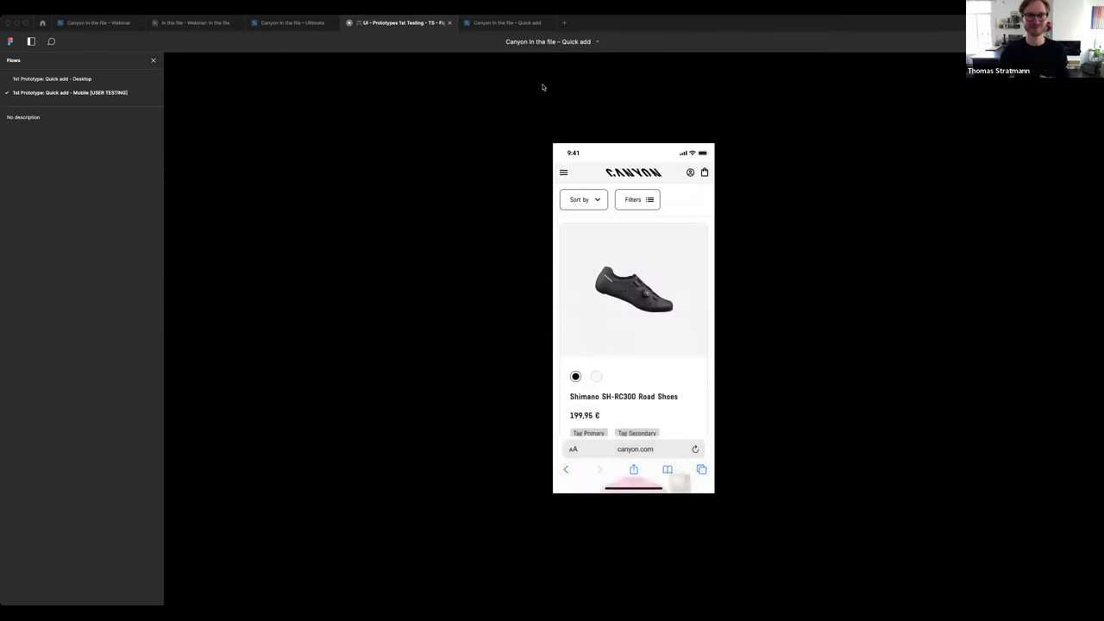
Return to the Canyon Quick add editor and pan around the Prototype Mobile and Desktop frames.
click(504, 24)
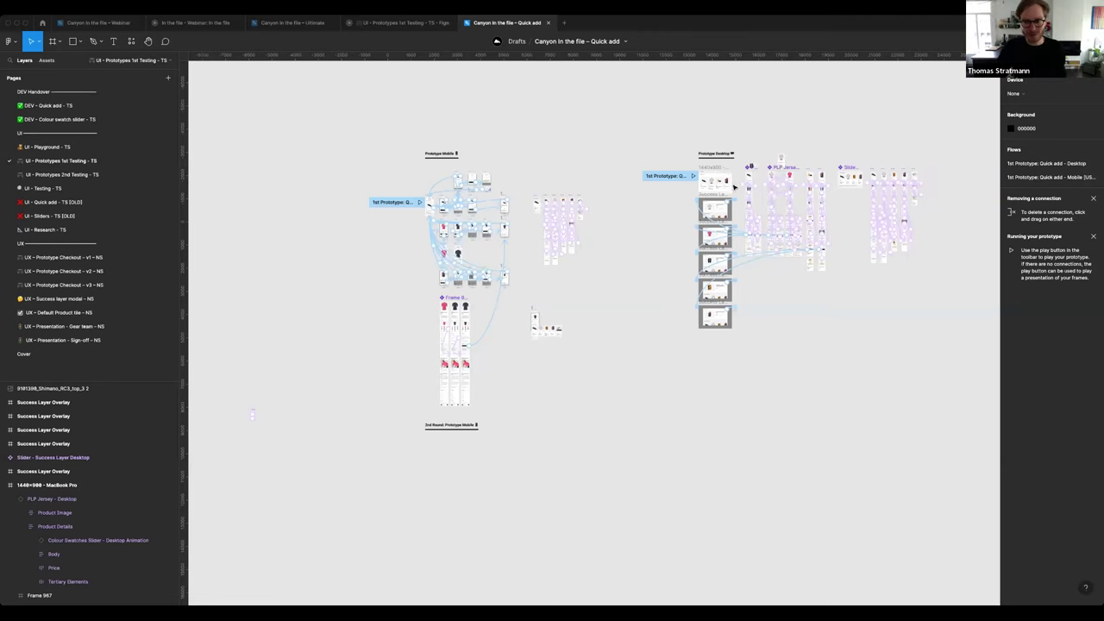
scroll(734, 186, right, 1)
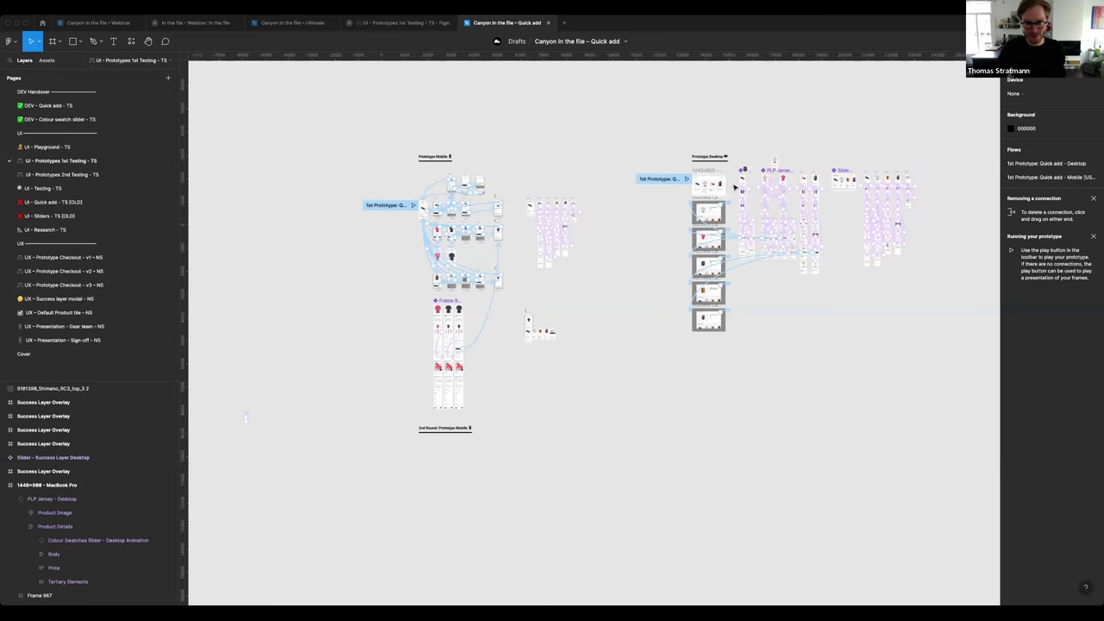
scroll(845, 205, up, 1)
scroll(850, 207, up, 3)
scroll(846, 209, up, 2)
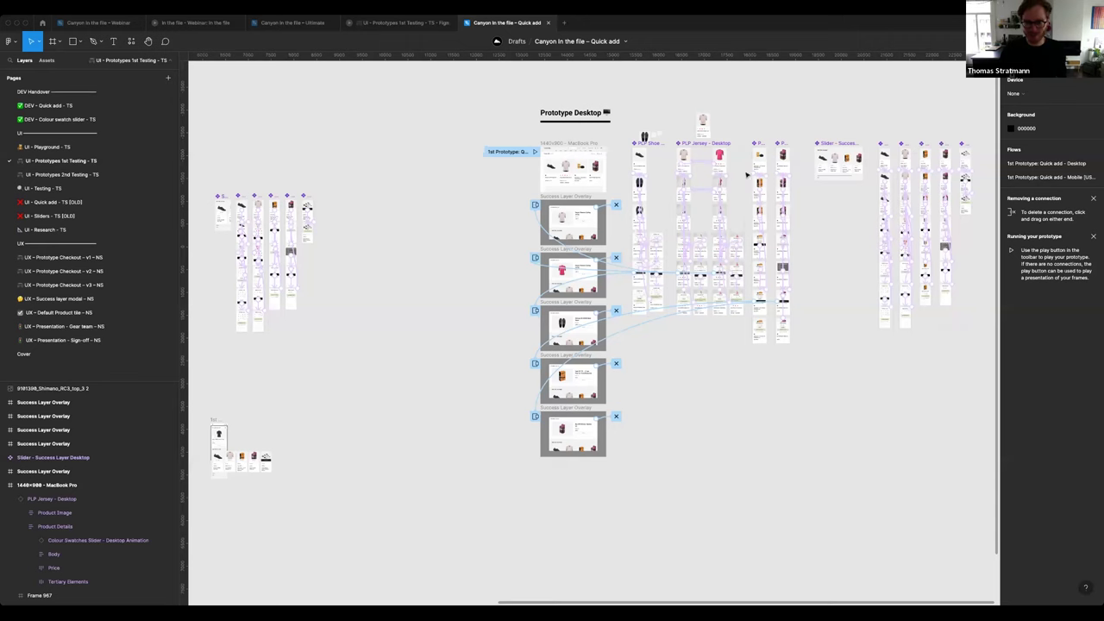
scroll(747, 174, up, 2)
scroll(746, 172, up, 3)
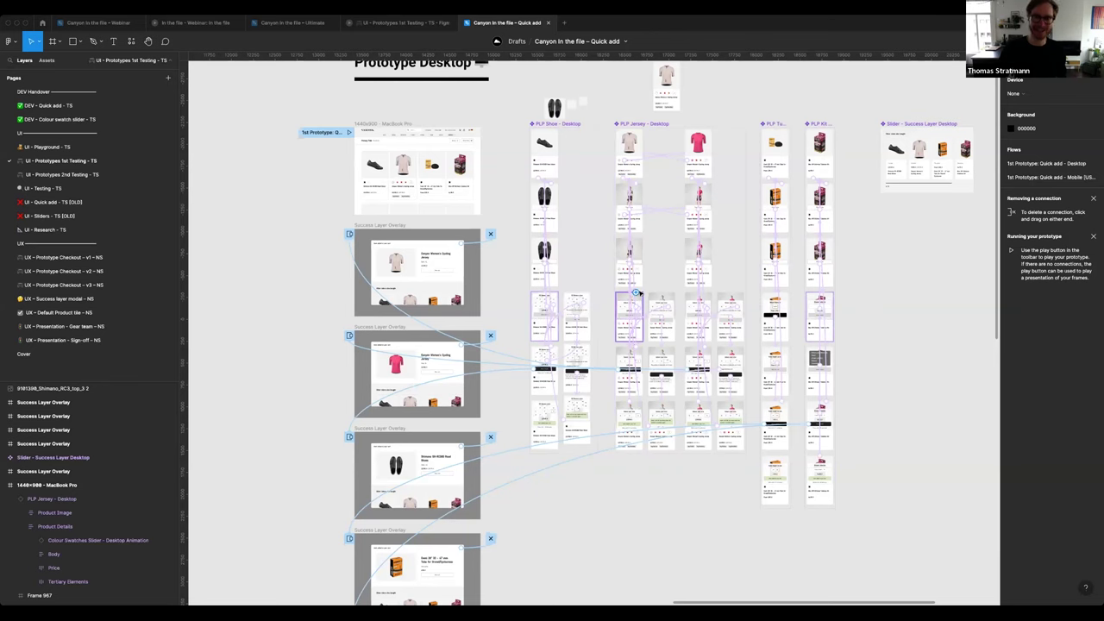
scroll(719, 234, down, 2)
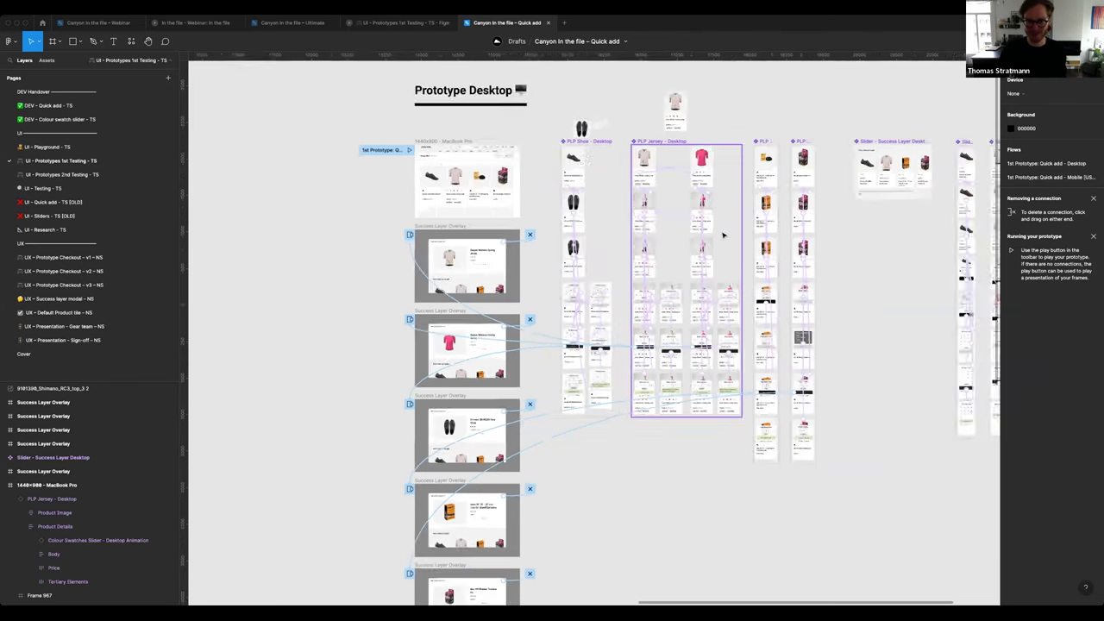
scroll(725, 233, down, 2)
scroll(682, 250, left, 3)
scroll(647, 263, left, 1)
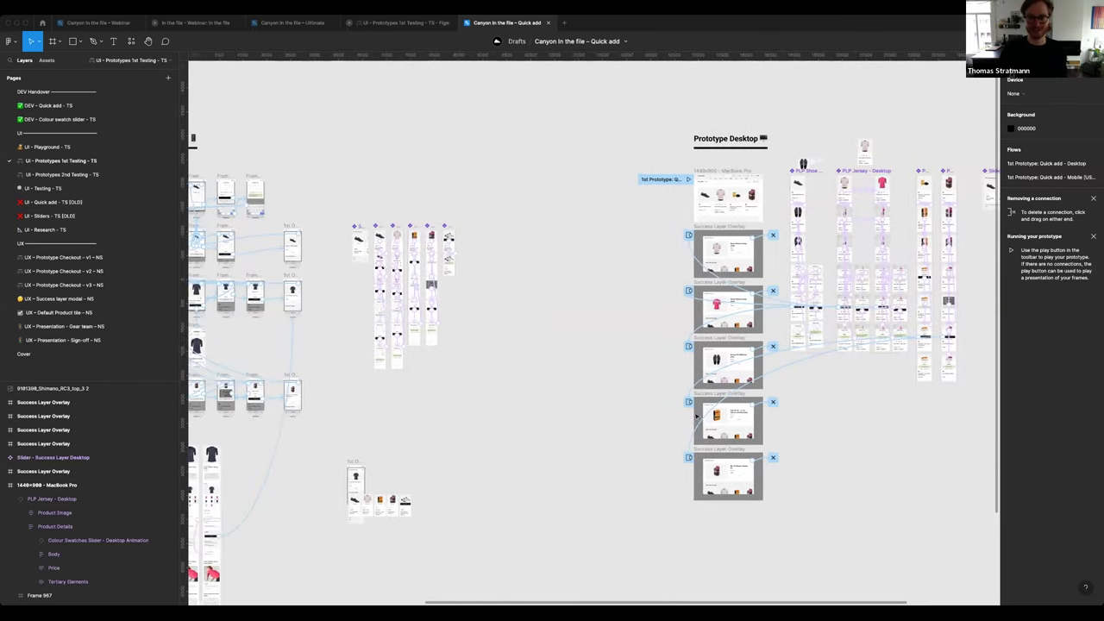
scroll(638, 264, left, 1)
scroll(647, 264, left, 5)
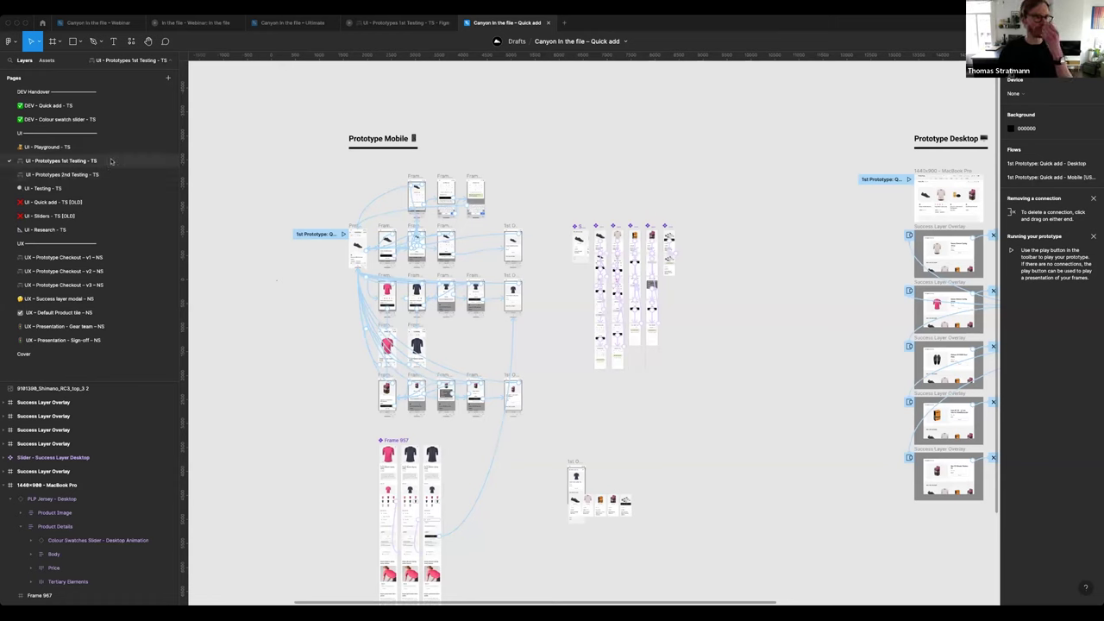
Open the 'UI - Research - TS' page and scroll up to the UI Research heading.
click(62, 230)
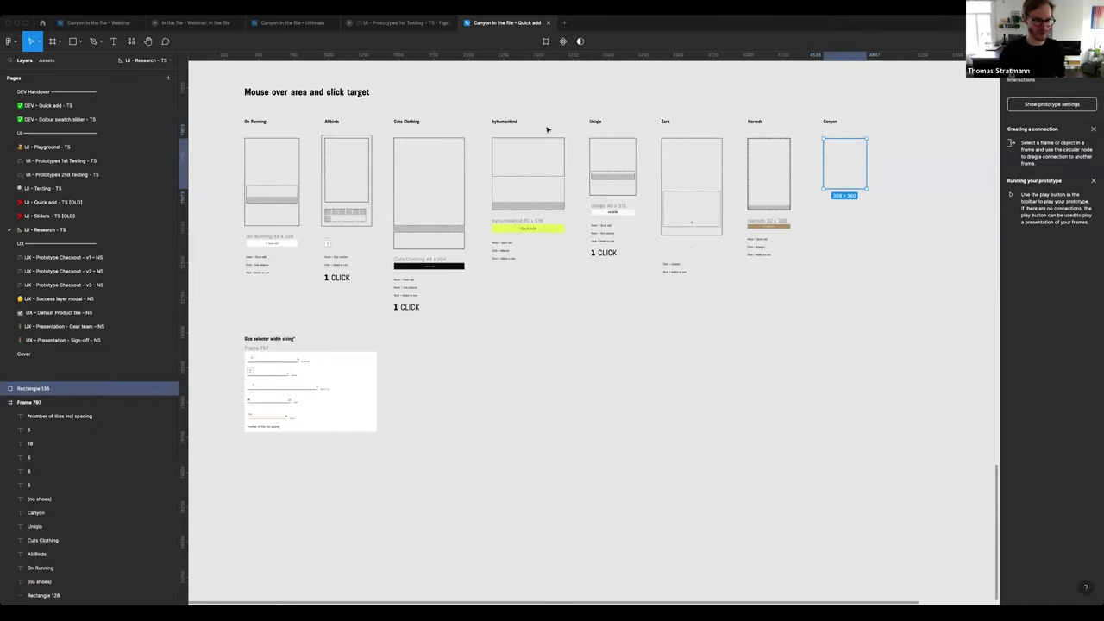
scroll(546, 130, down, 3)
scroll(546, 129, down, 2)
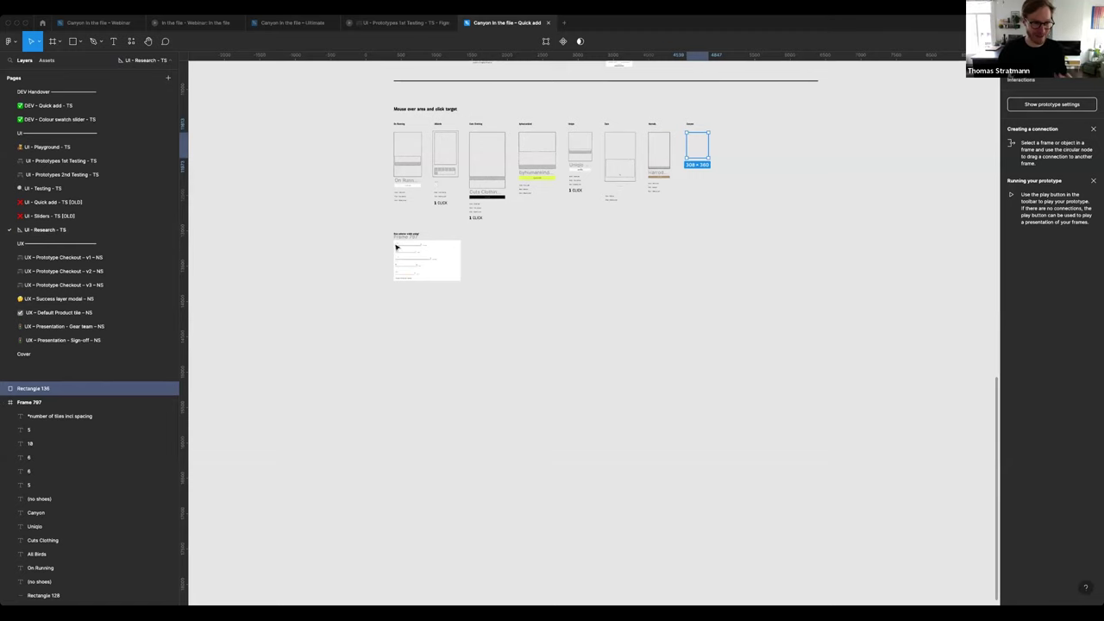
scroll(458, 231, up, 2)
scroll(459, 230, up, 5)
scroll(459, 230, up, 4)
scroll(461, 230, up, 2)
scroll(463, 229, up, 2)
scroll(463, 230, up, 4)
scroll(463, 229, up, 1)
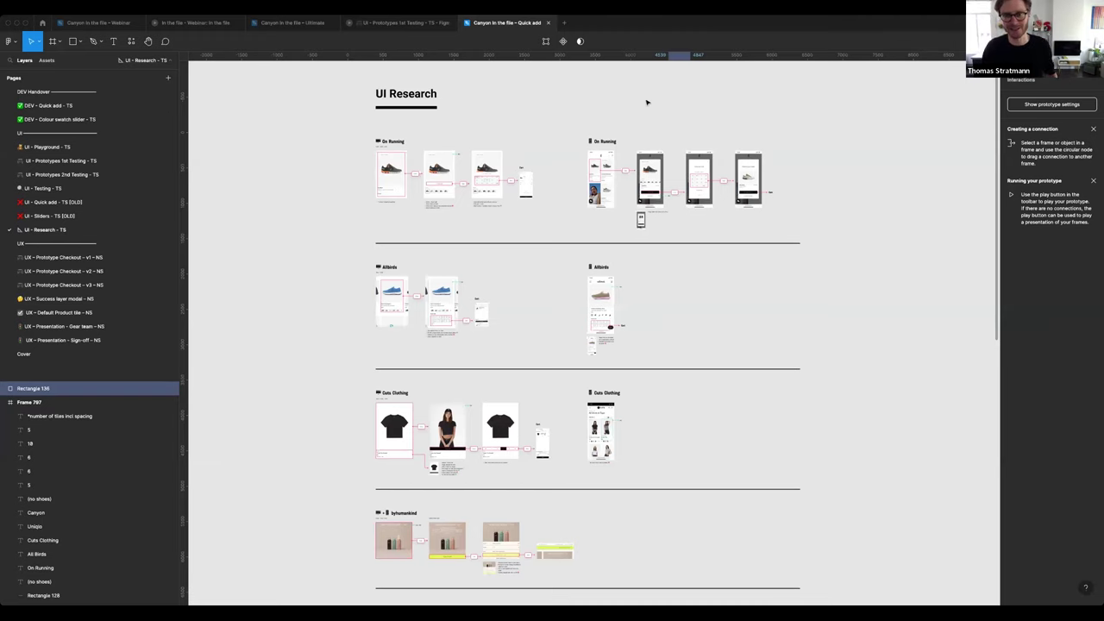
scroll(642, 109, down, 2)
scroll(642, 109, down, 2)
scroll(641, 108, down, 1)
scroll(643, 106, down, 2)
scroll(543, 185, down, 4)
scroll(543, 186, down, 1)
scroll(543, 186, down, 2)
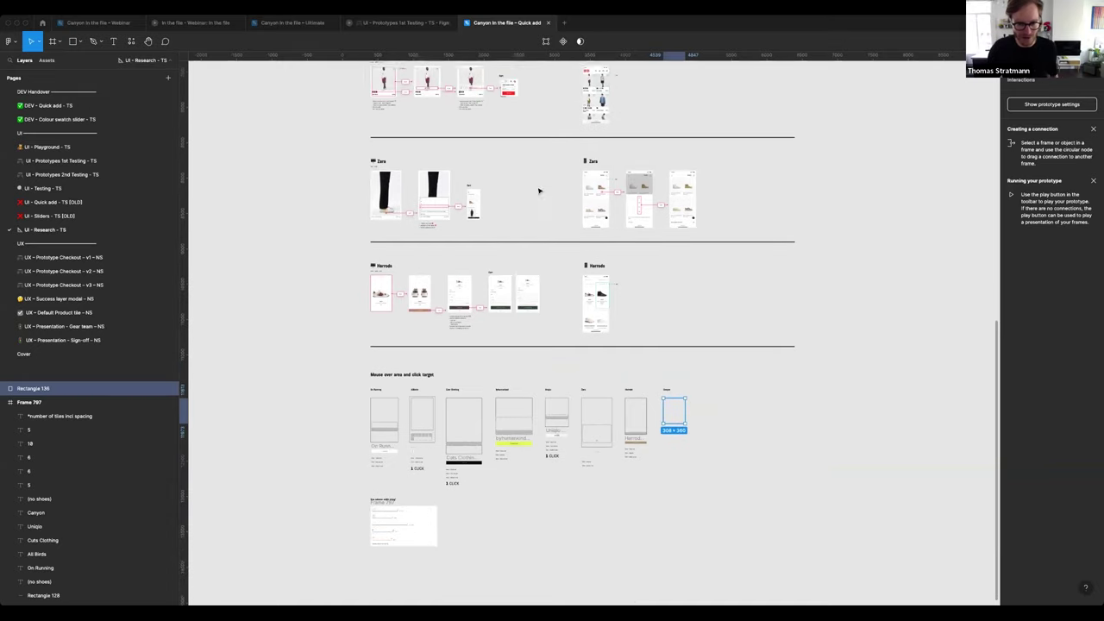
scroll(544, 187, down, 1)
scroll(545, 185, down, 3)
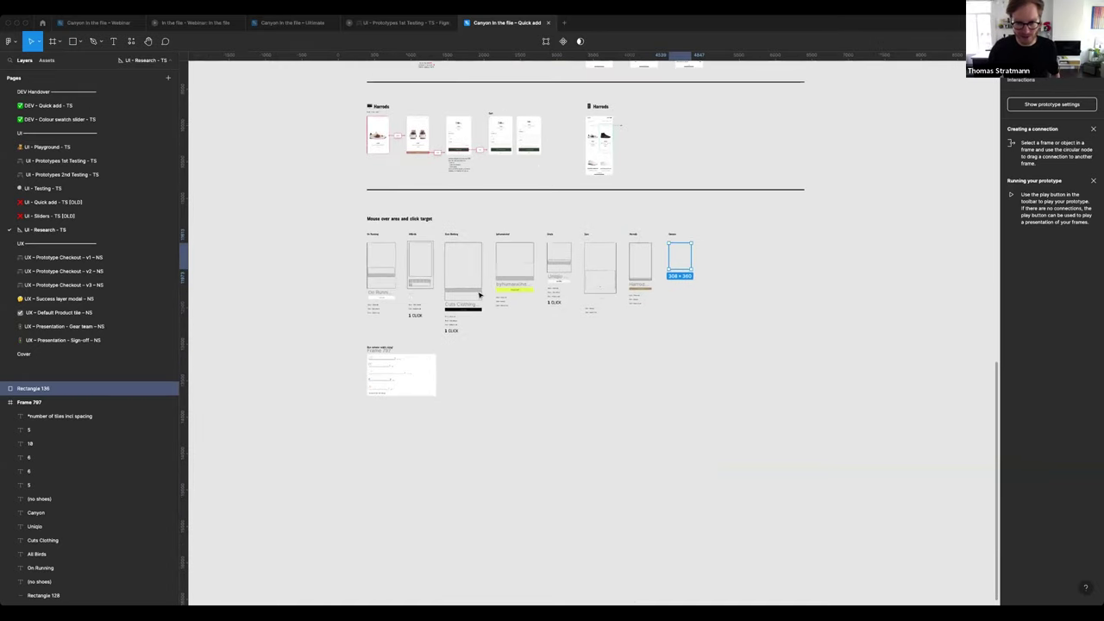
scroll(481, 295, up, 3)
scroll(481, 295, up, 2)
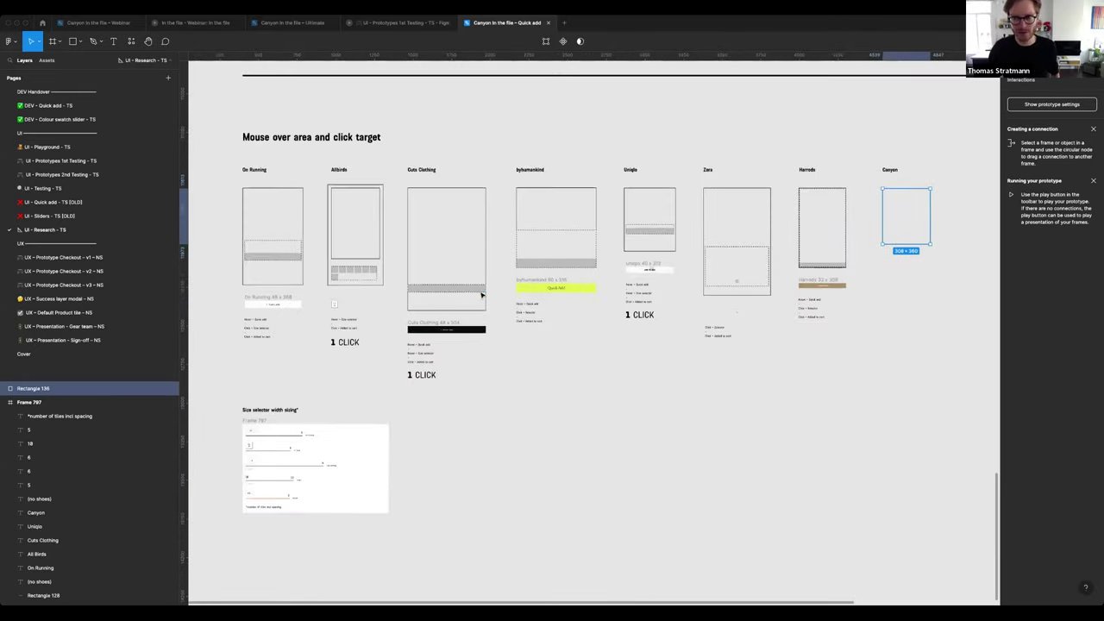
click(608, 136)
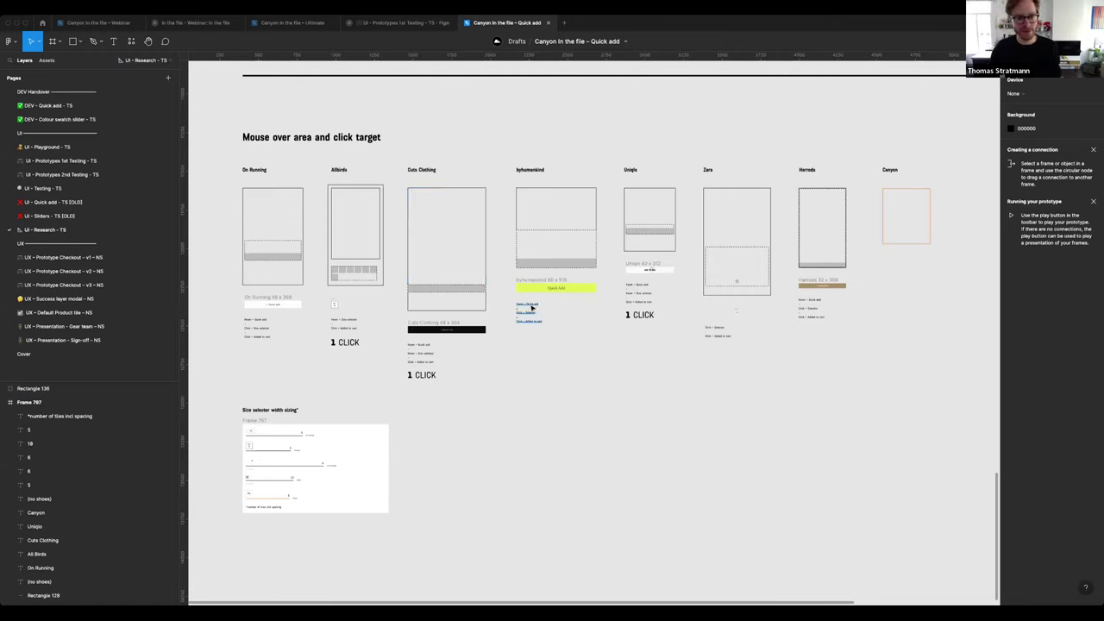
click(906, 191)
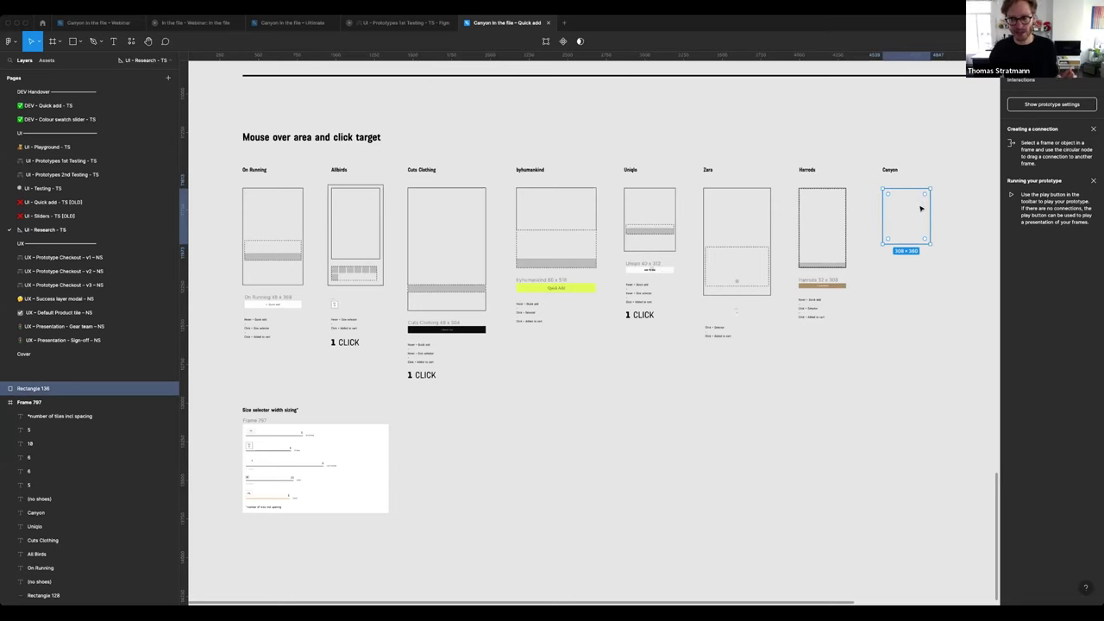
drag(920, 208, 646, 209)
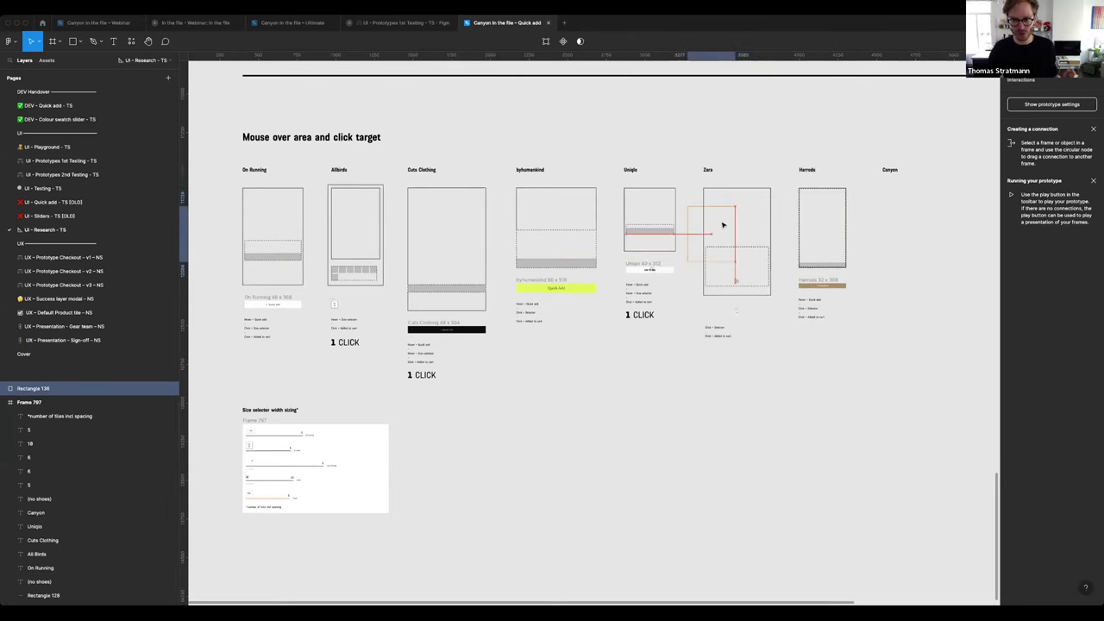
mouse_move(646, 208)
mouse_down()
mouse_move(433, 245)
mouse_move(919, 204)
mouse_up()
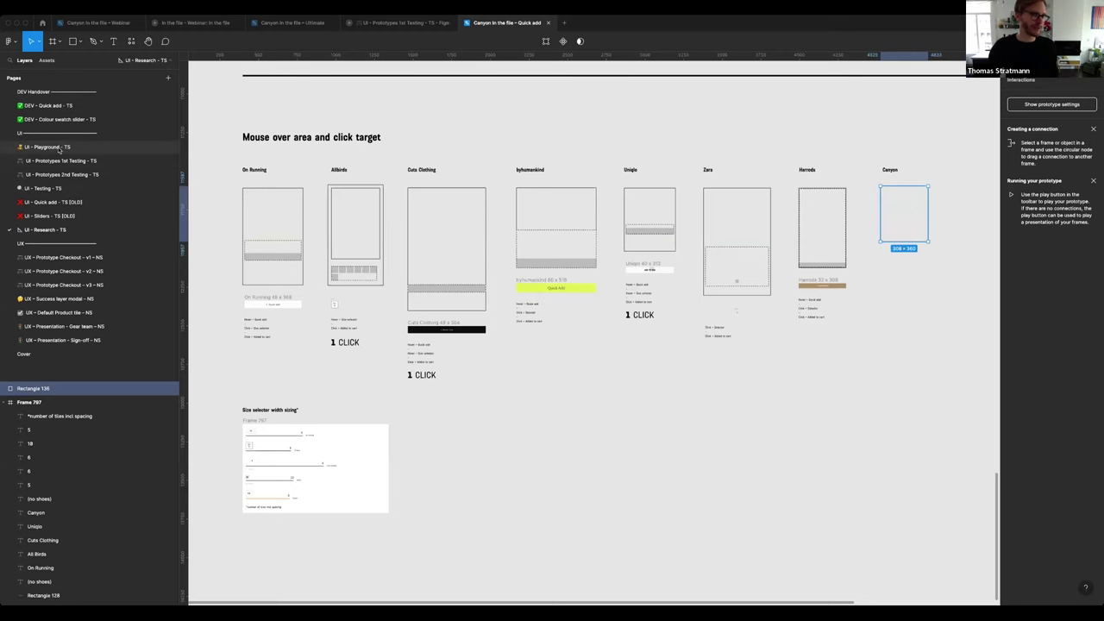
Look over the 'UI - Playground - TS' page flows, then open 'DEV - Colour swatch slider - TS'.
click(52, 148)
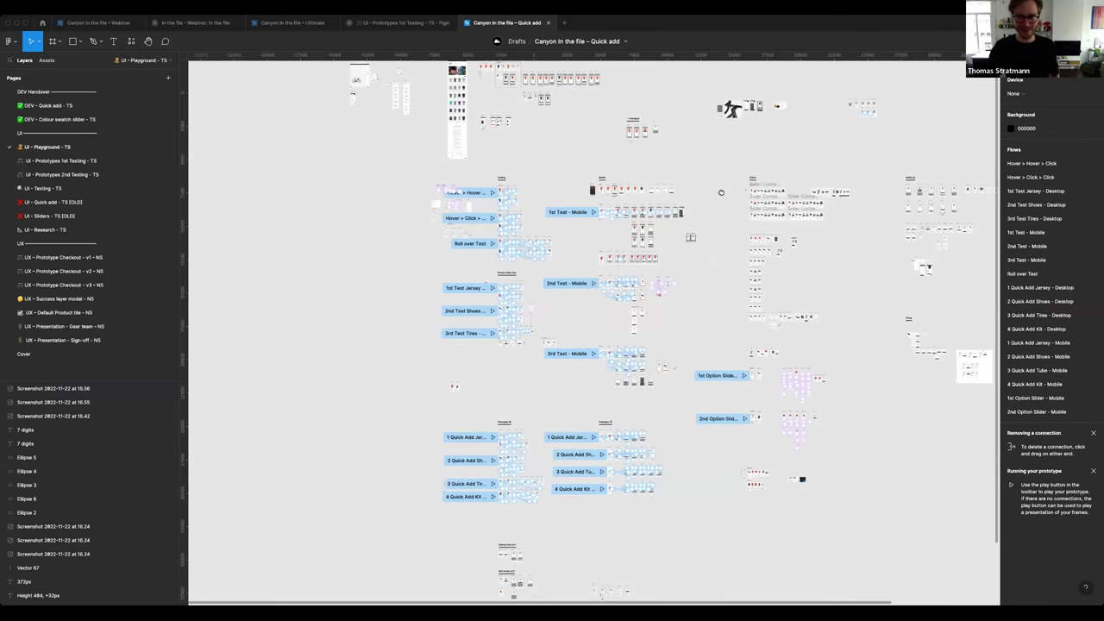
scroll(707, 185, down, 2)
scroll(690, 179, down, 2)
scroll(670, 174, down, 2)
scroll(671, 173, down, 1)
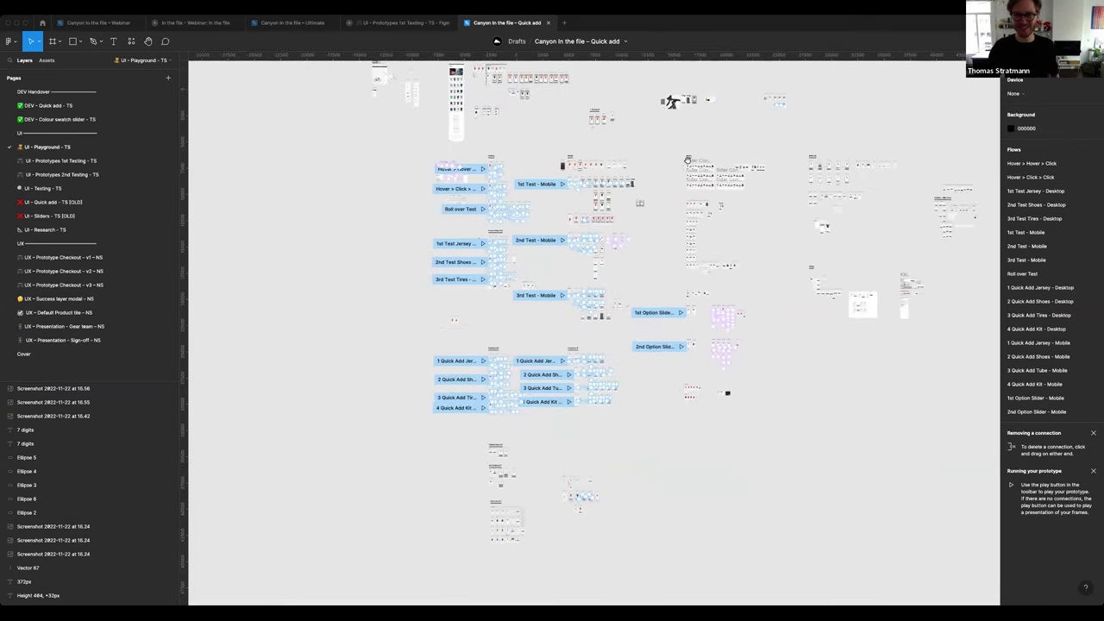
scroll(638, 181, right, 3)
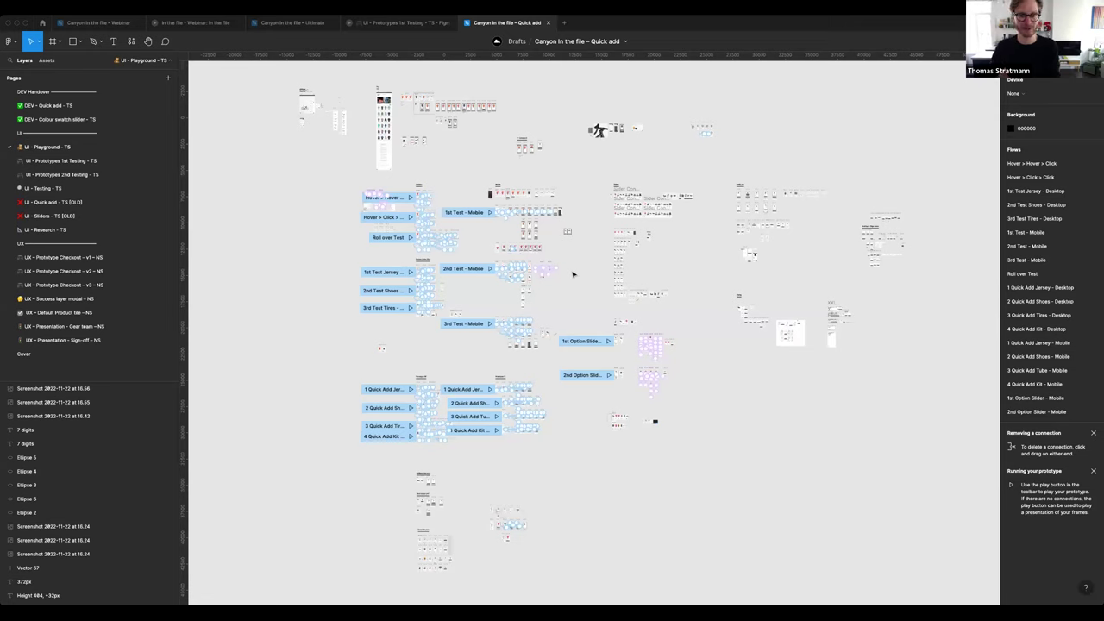
click(82, 122)
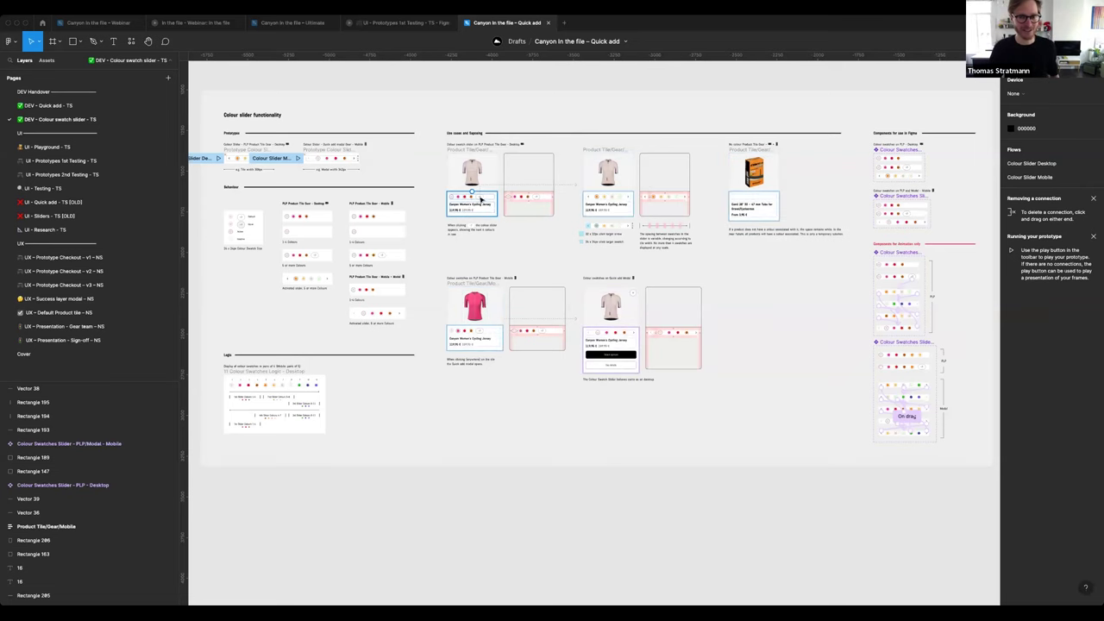
Zoom in on the first jersey swatch card and its +7 colour slider note.
scroll(475, 198, up, 5)
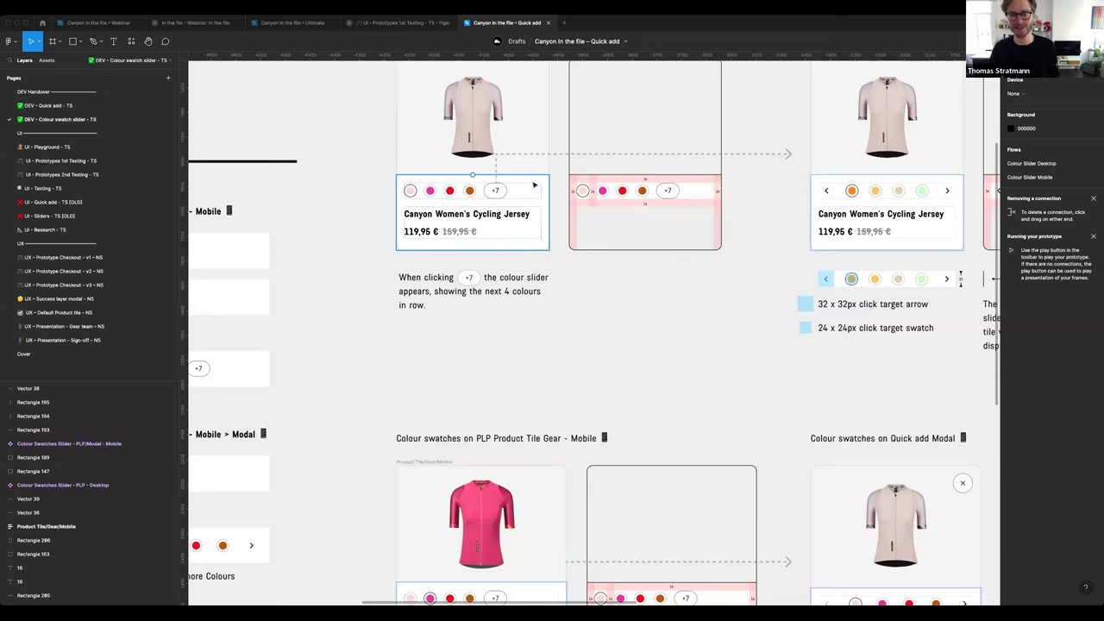
Select the jersey tile's Product Details block and pan right across the slider tiles.
click(534, 185)
mouse_move(548, 201)
mouse_down()
mouse_move(537, 201)
mouse_move(549, 199)
mouse_up()
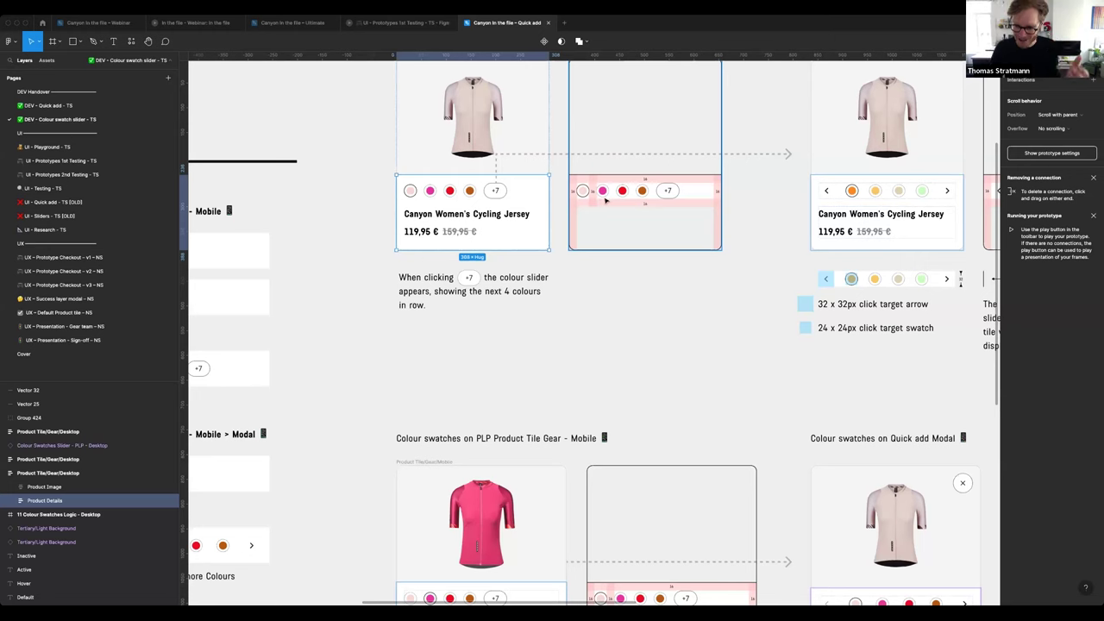
scroll(811, 272, right, 2)
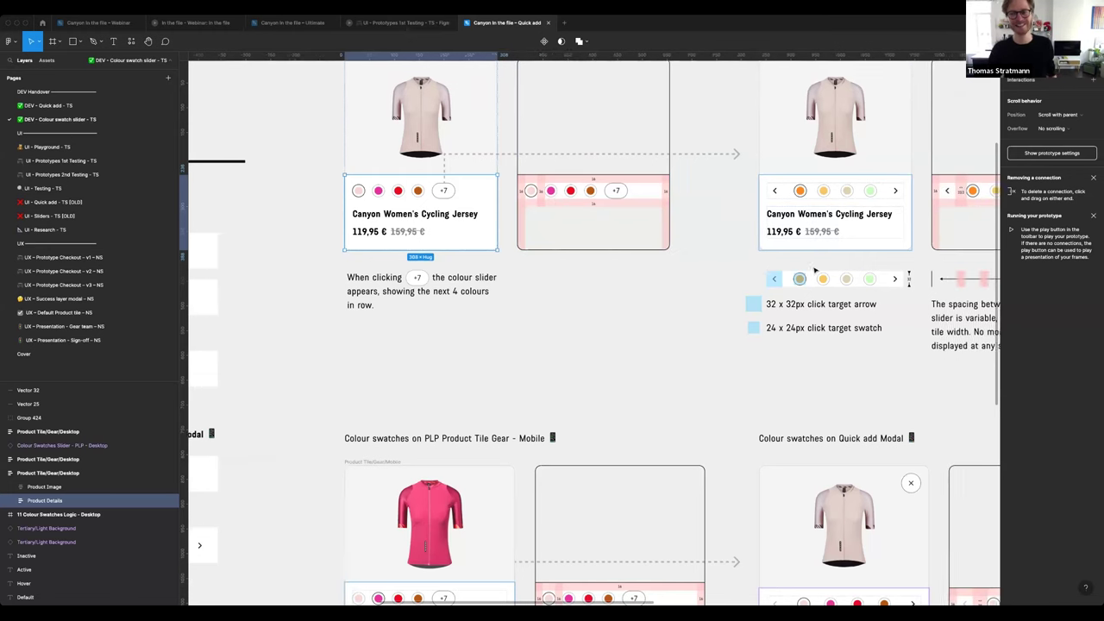
scroll(811, 276, right, 4)
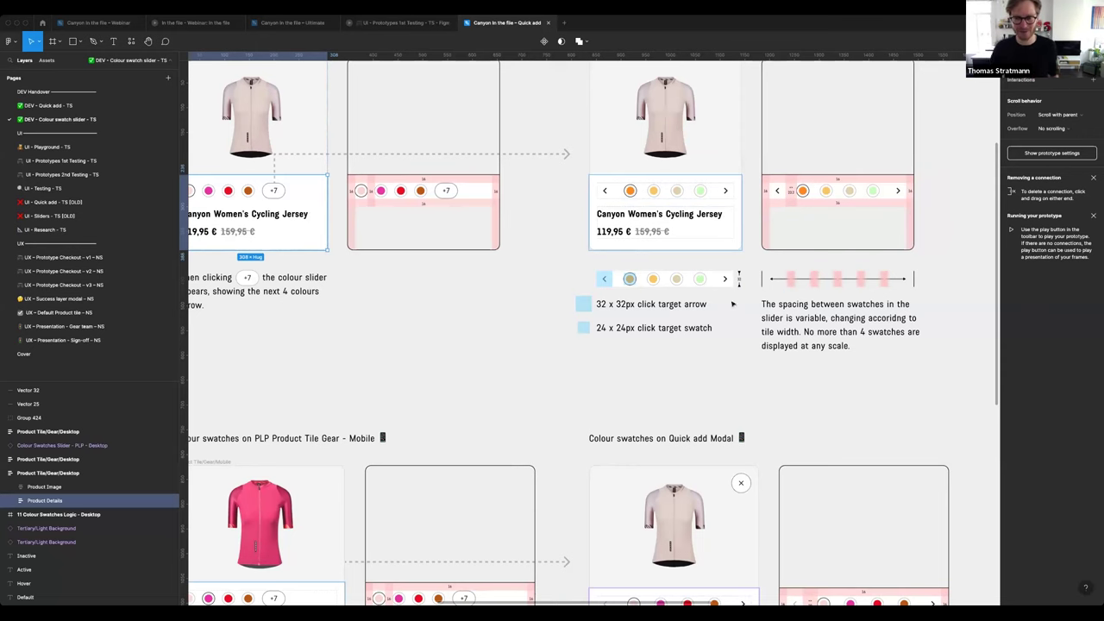
Zoom out and centre the whole Colour slider functionality board in view.
scroll(798, 295, down, 3)
scroll(802, 298, down, 3)
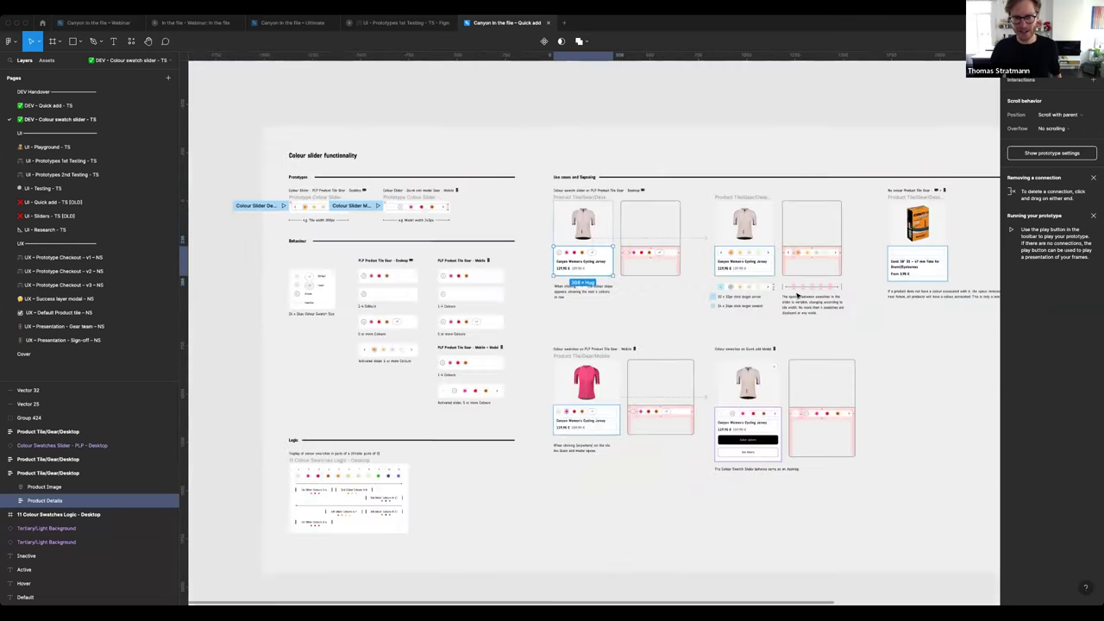
scroll(810, 302, down, 1)
scroll(828, 319, down, 1)
scroll(811, 312, down, 1)
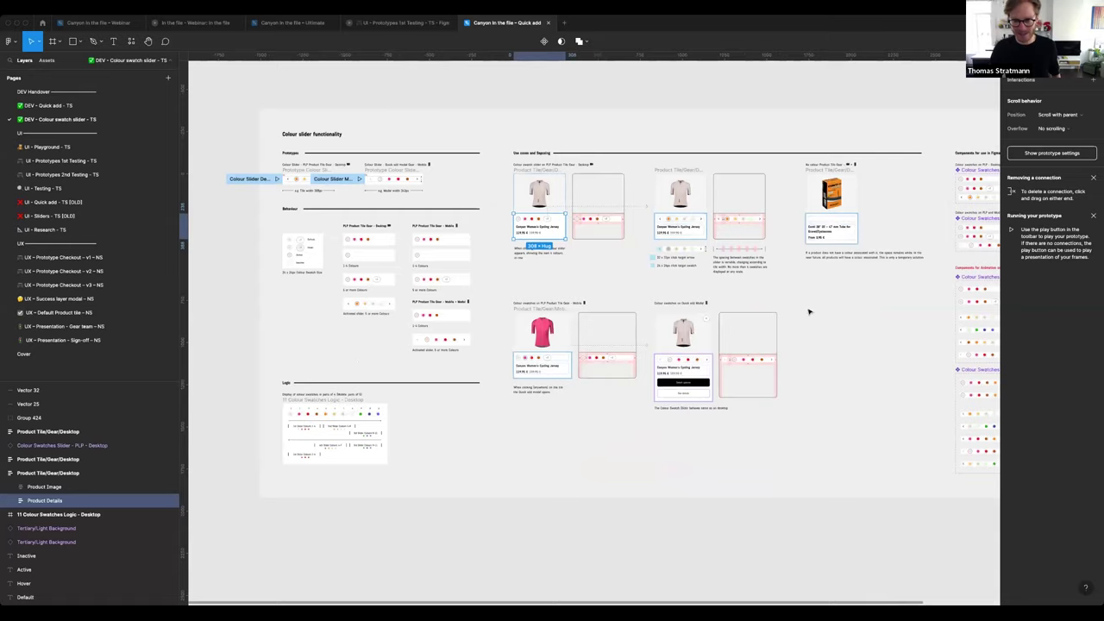
scroll(823, 311, down, 2)
drag(834, 308, 791, 285)
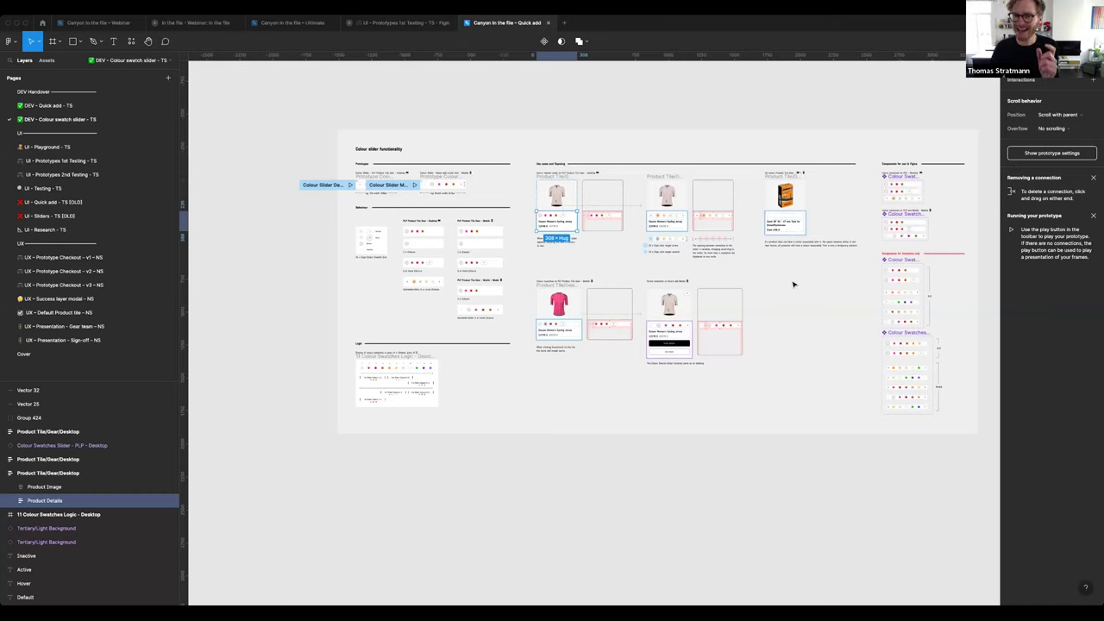
click(723, 125)
scroll(724, 125, right, 2)
scroll(723, 125, right, 3)
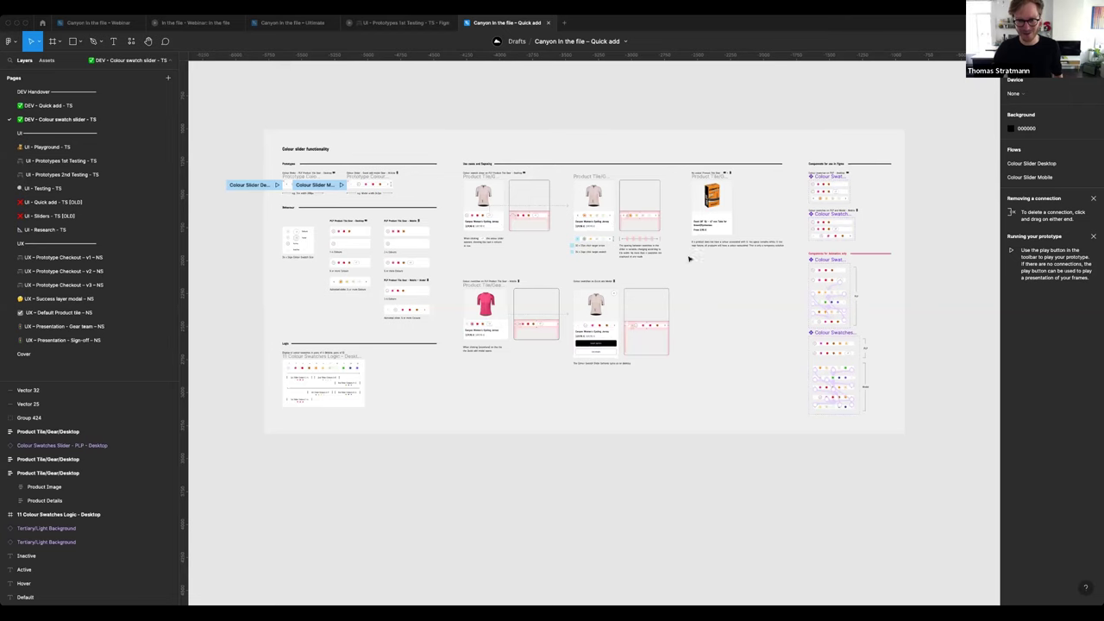
click(66, 107)
click(78, 120)
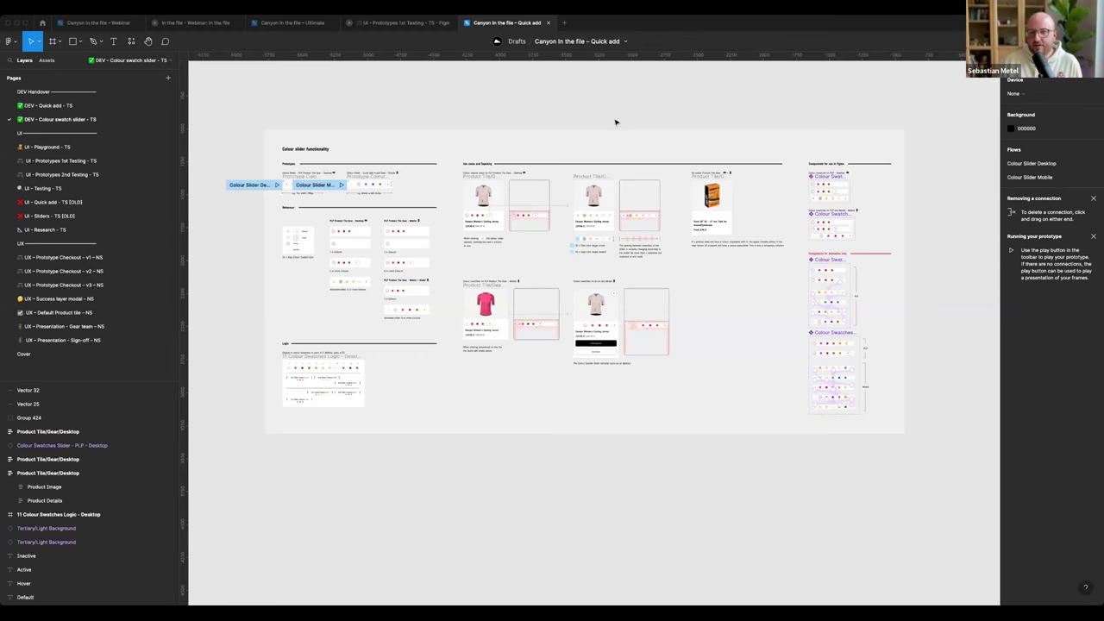
Zoom in on the desktop and mobile swatch-slider animation frames in Components for Animation only.
scroll(888, 325, up, 5)
scroll(884, 328, up, 5)
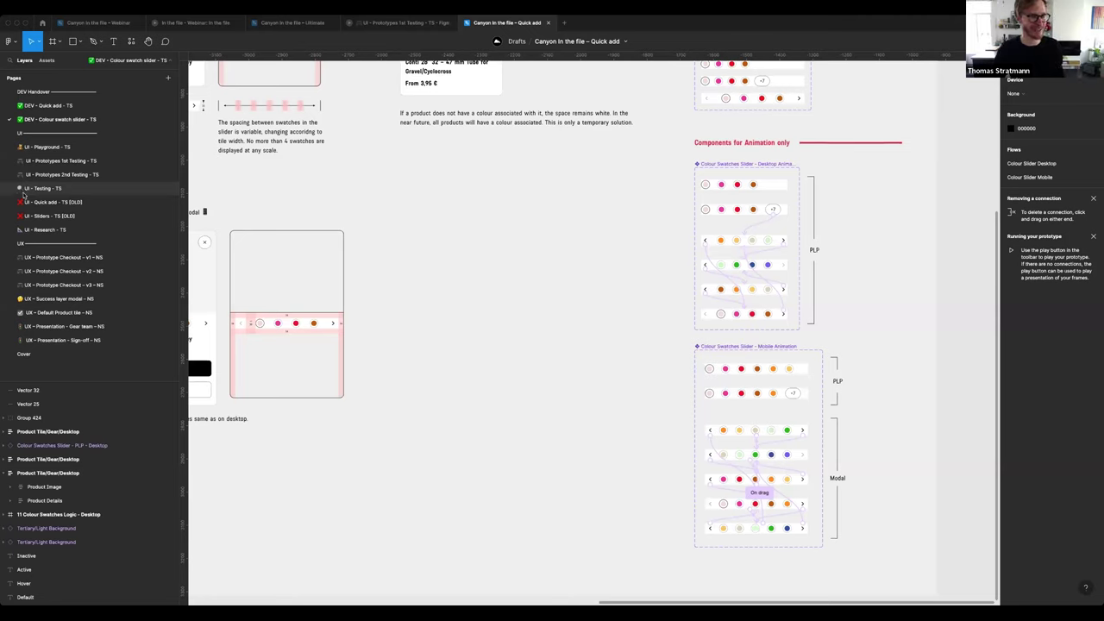
Select the DEV - Quick add - TS page and zoom out across the canvas.
click(52, 105)
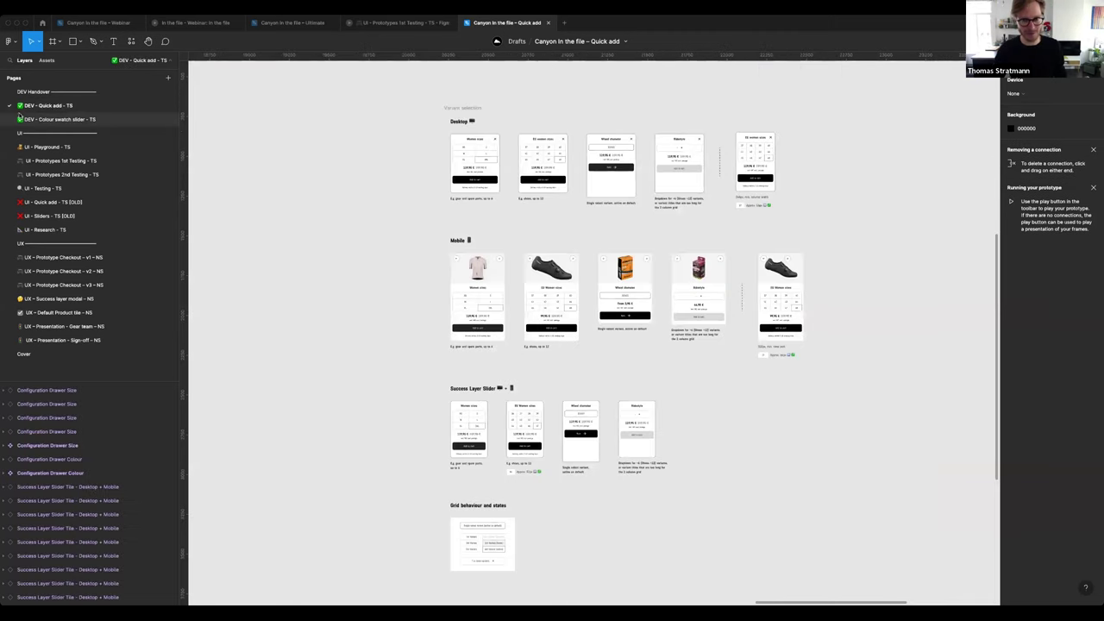
scroll(603, 216, down, 5)
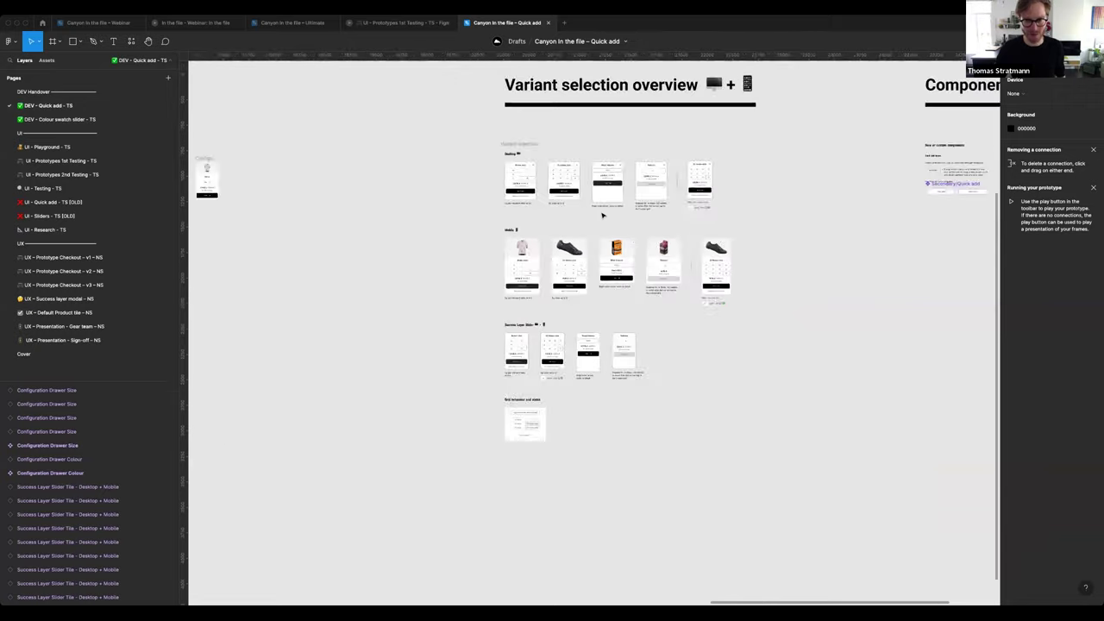
scroll(488, 240, down, 3)
scroll(488, 240, down, 1)
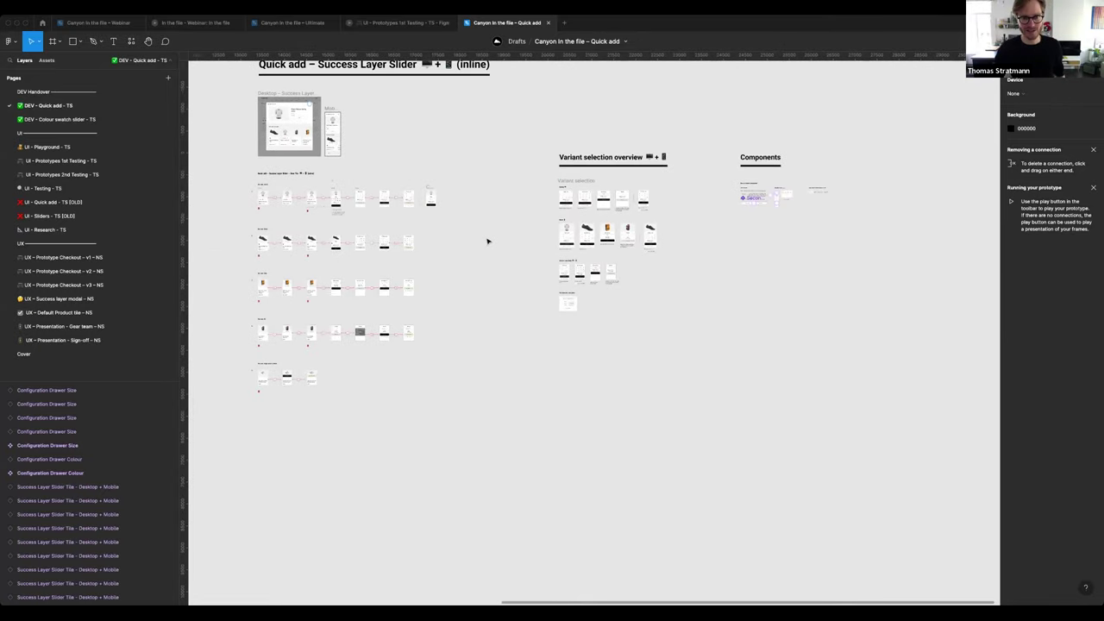
scroll(488, 242, down, 2)
scroll(488, 241, down, 2)
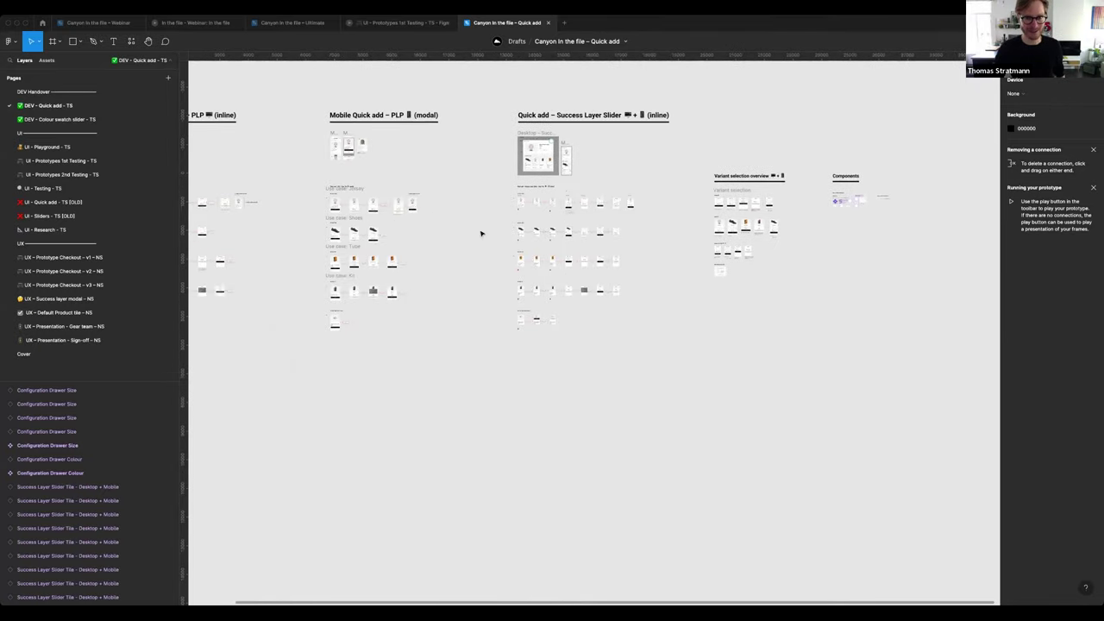
scroll(479, 237, down, 2)
scroll(471, 246, left, 2)
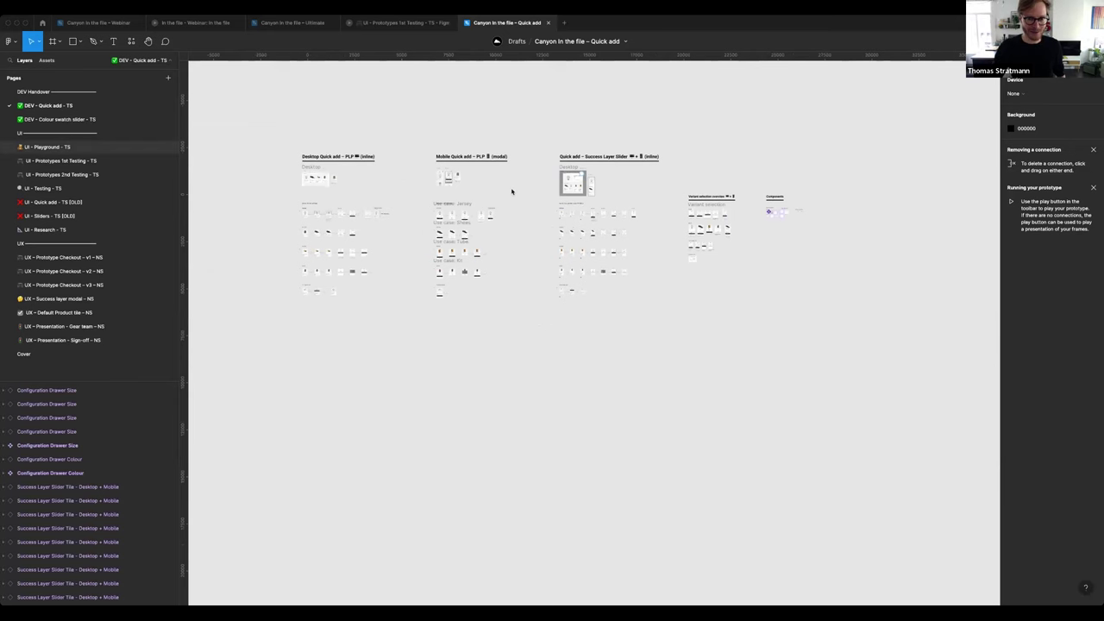
scroll(508, 193, down, 2)
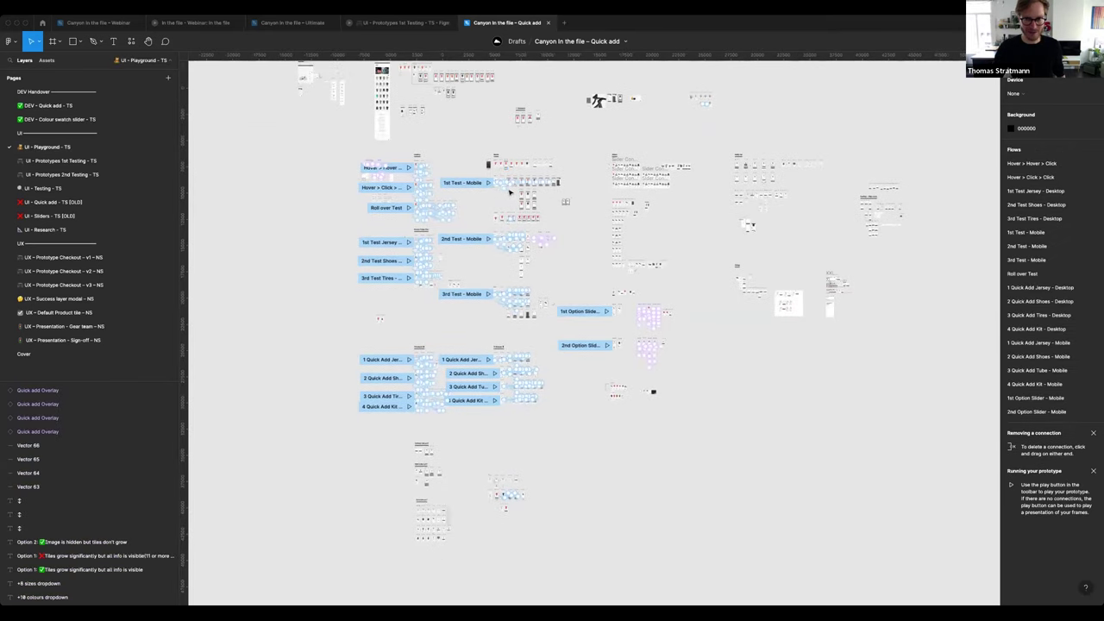
Return to DEV - Quick add - TS after landing on UI - Playground, zooming in.
click(88, 110)
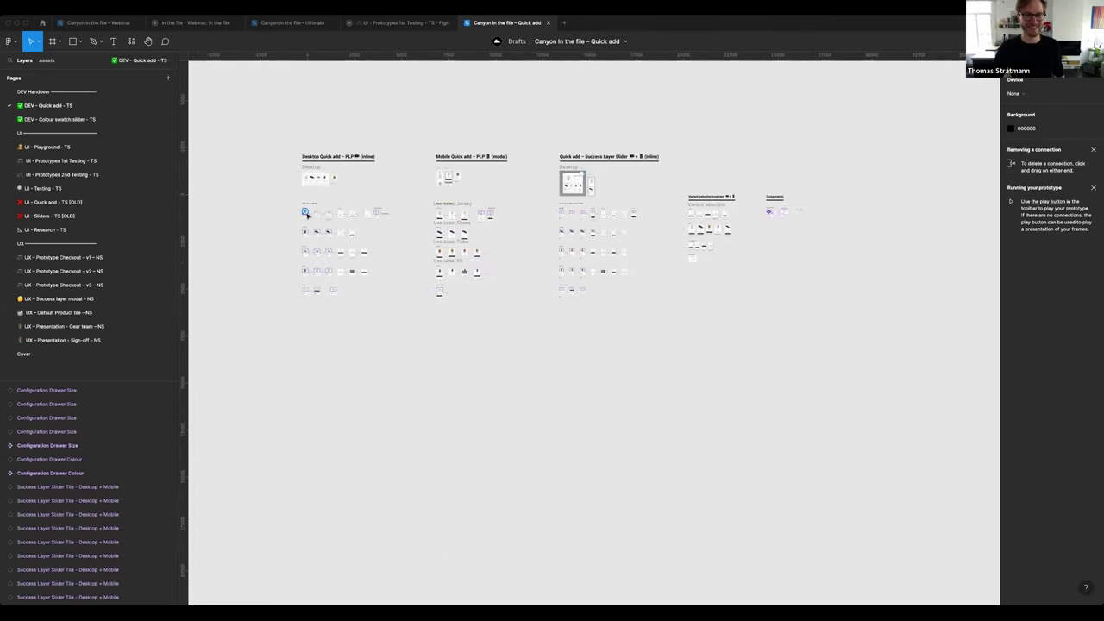
scroll(306, 215, up, 3)
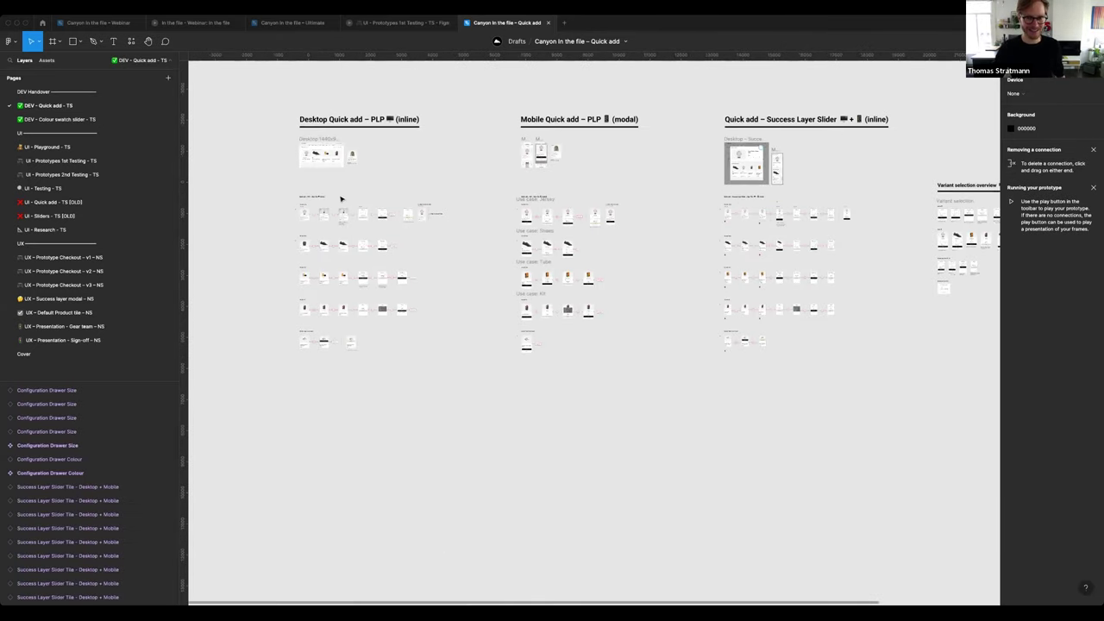
scroll(340, 199, up, 4)
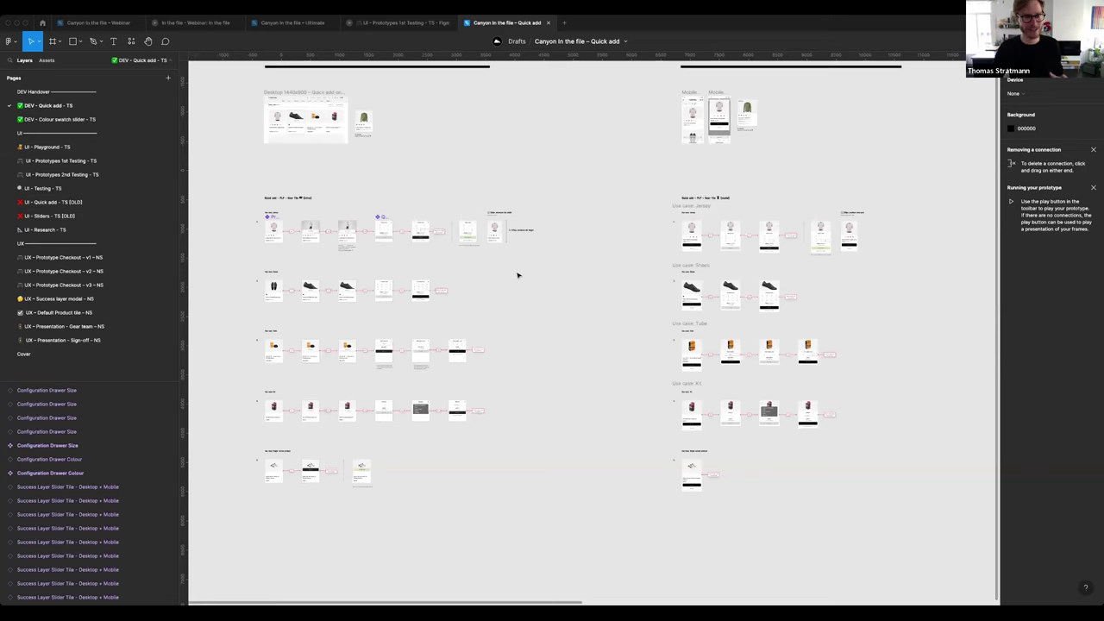
Zoom to the Gear Tile (inline) quick-add flow and look closer at it.
scroll(518, 274, left, 3)
key(n)
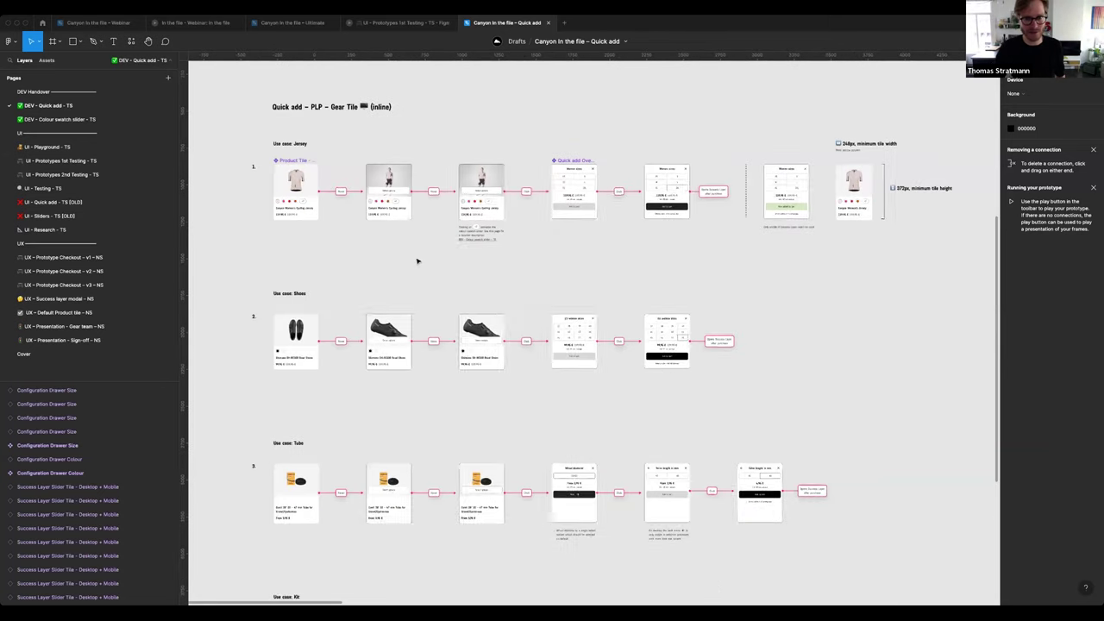
key(n)
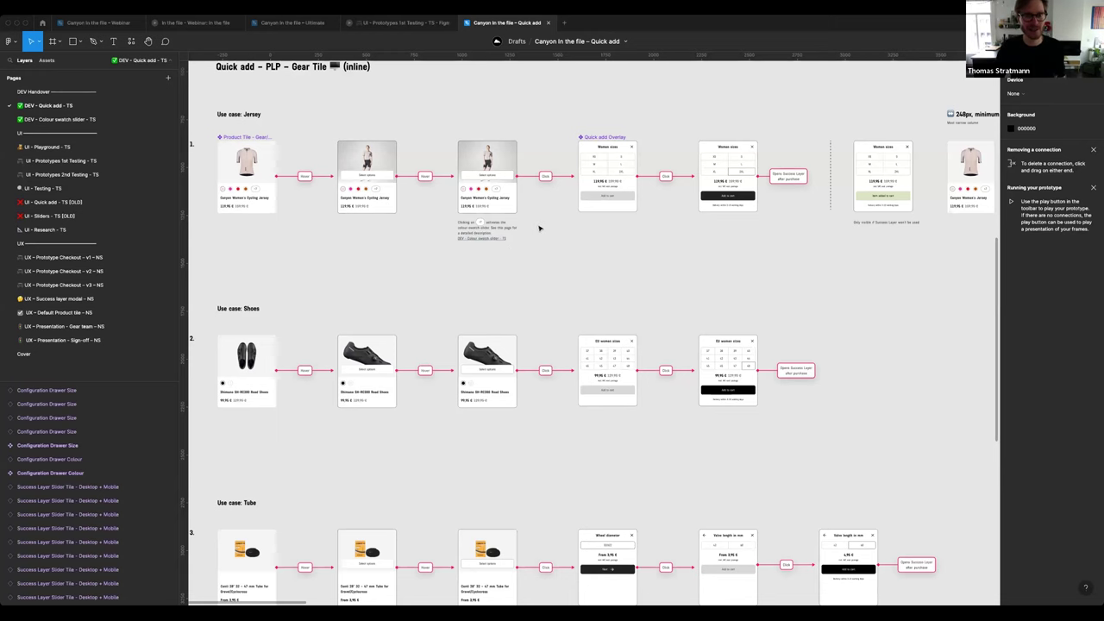
ctrl+scroll(449, 232, up, 5)
ctrl+scroll(521, 220, up, 2)
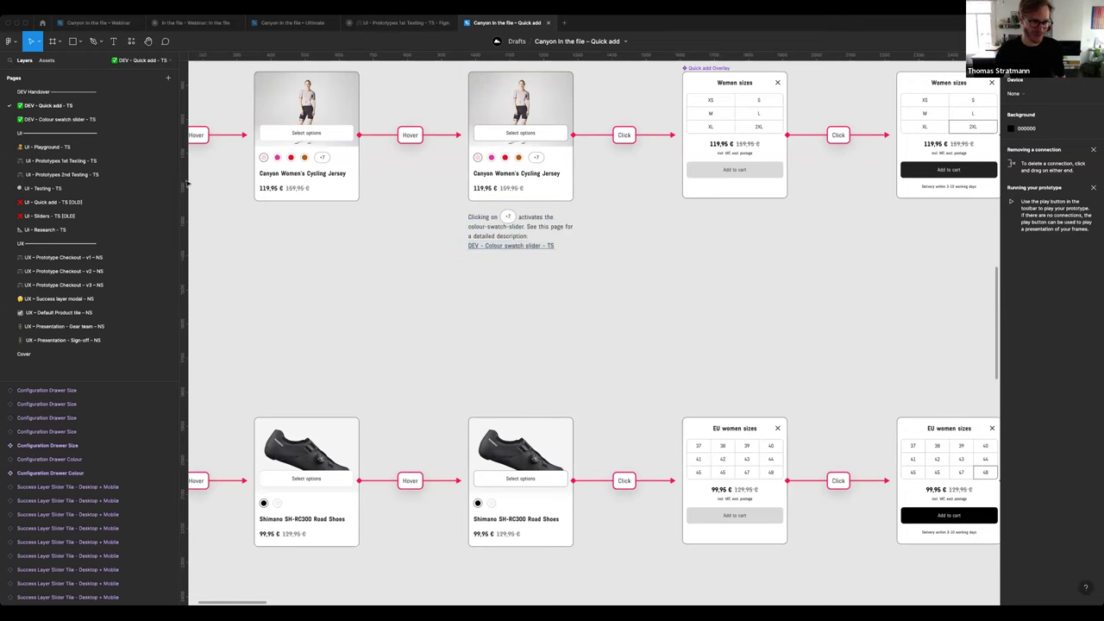
Zoom out to bring the Desktop quick-add flows into view.
scroll(315, 217, down, 3)
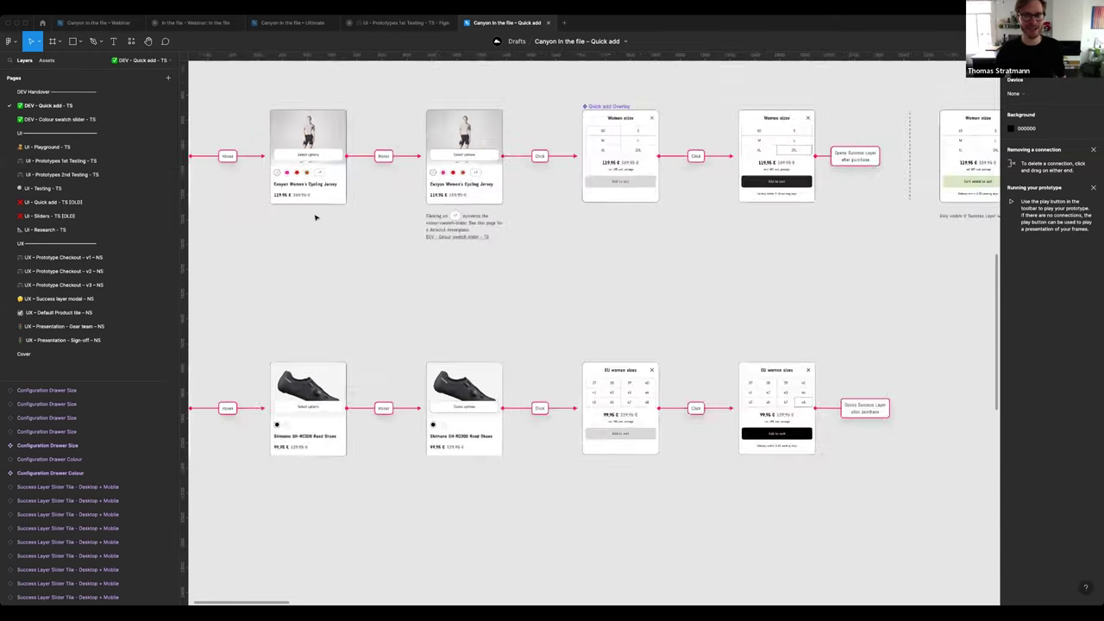
scroll(431, 260, down, 3)
scroll(431, 261, down, 2)
scroll(431, 261, down, 1)
scroll(431, 263, down, 2)
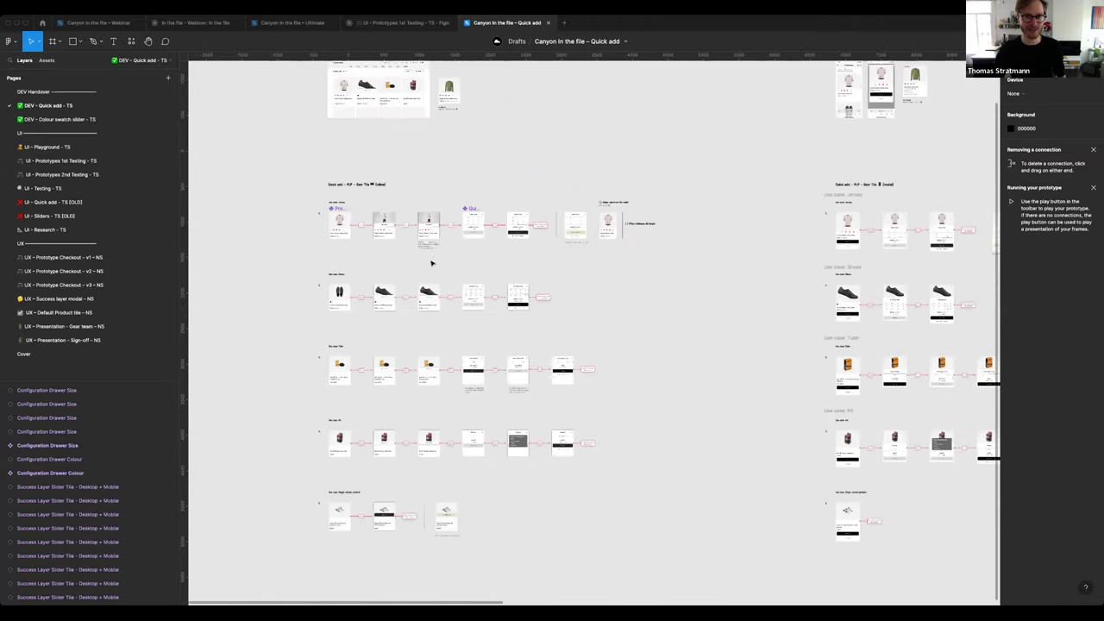
scroll(431, 263, down, 2)
drag(510, 163, 594, 216)
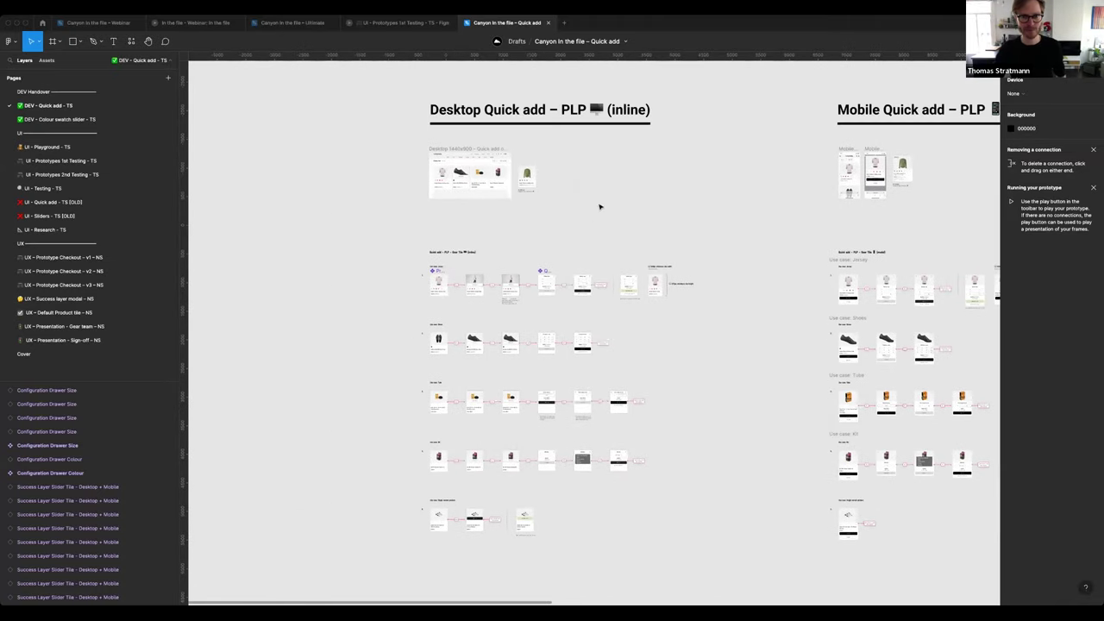
Pan right past the Success Layer Slider to the Variant selection overview.
scroll(638, 142, right, 1)
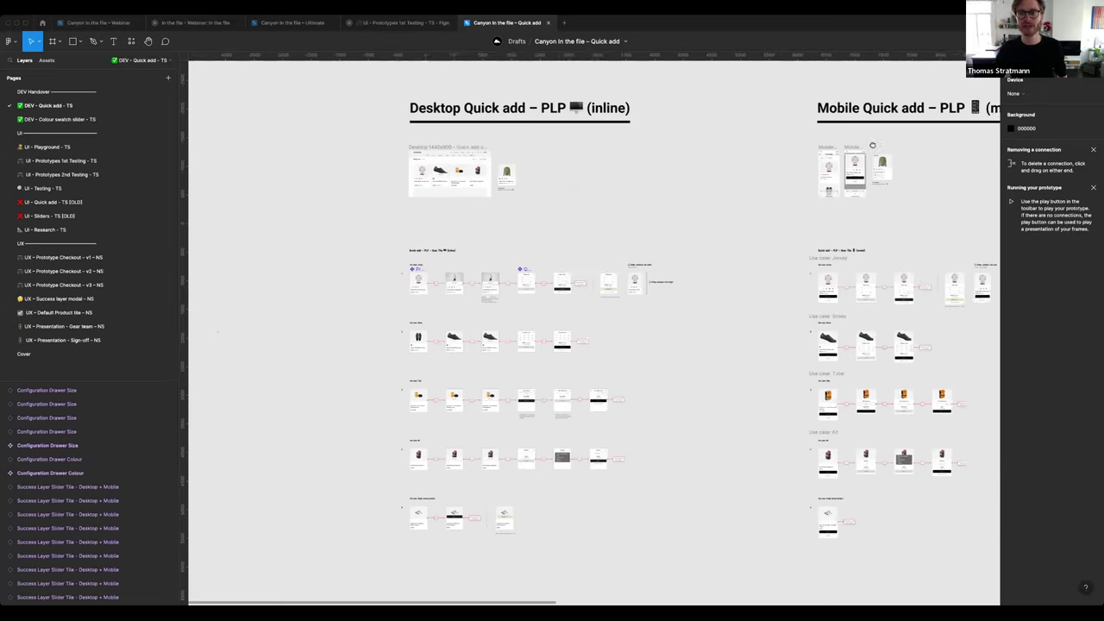
scroll(638, 142, right, 5)
scroll(638, 142, right, 7)
scroll(779, 115, right, 2)
drag(764, 129, 712, 135)
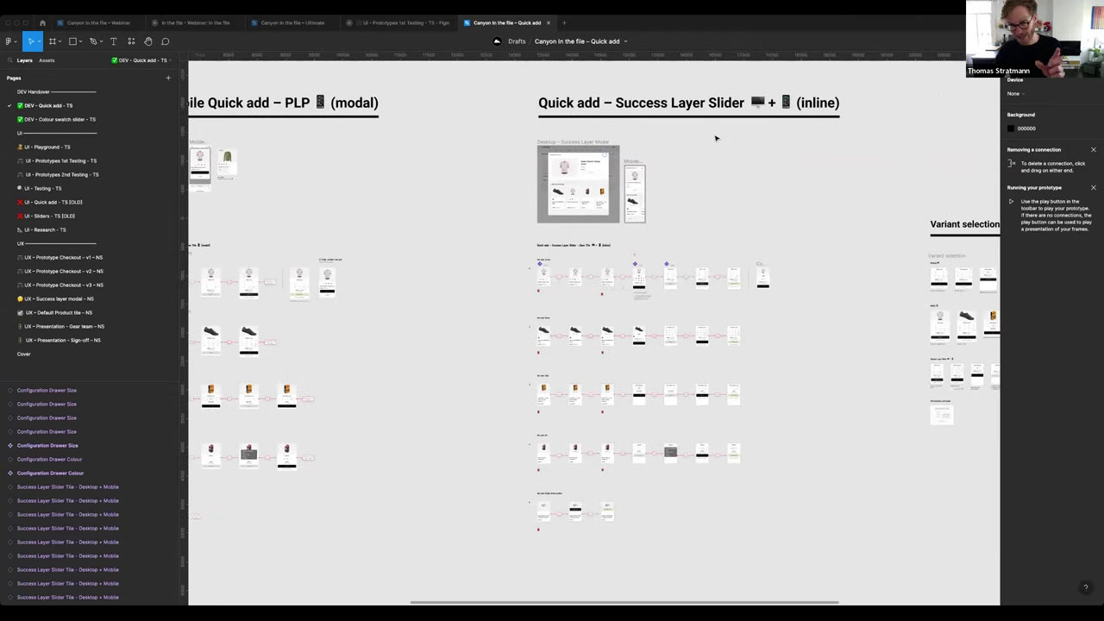
scroll(668, 254, right, 3)
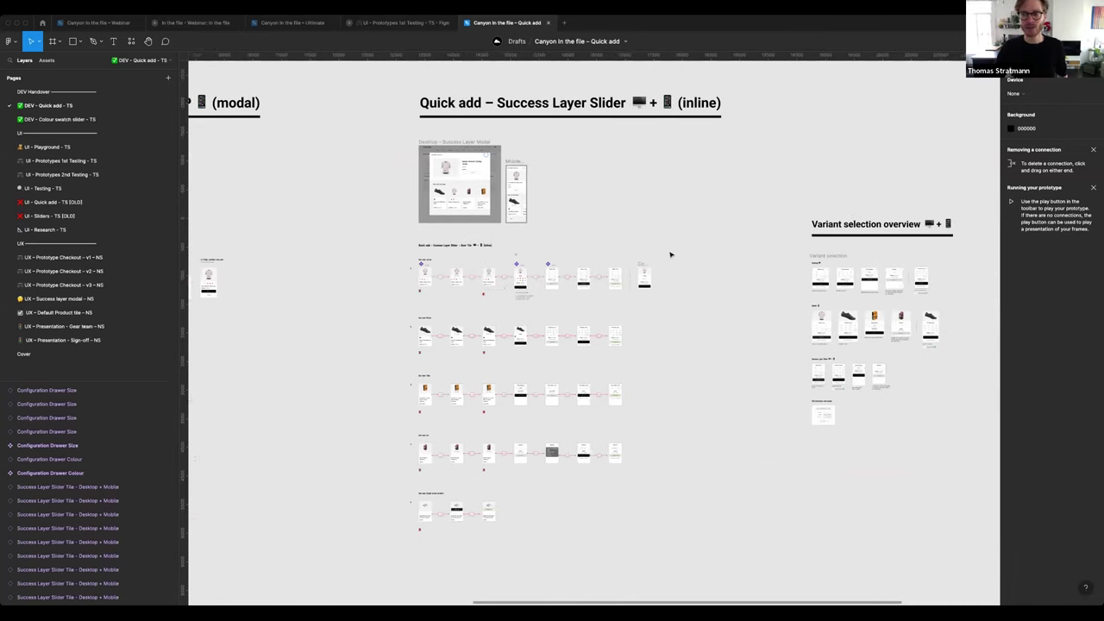
scroll(670, 255, right, 1)
scroll(670, 254, right, 1)
scroll(670, 255, right, 1)
Zoom in and out on the Variant selection overview section.
scroll(776, 311, right, 1)
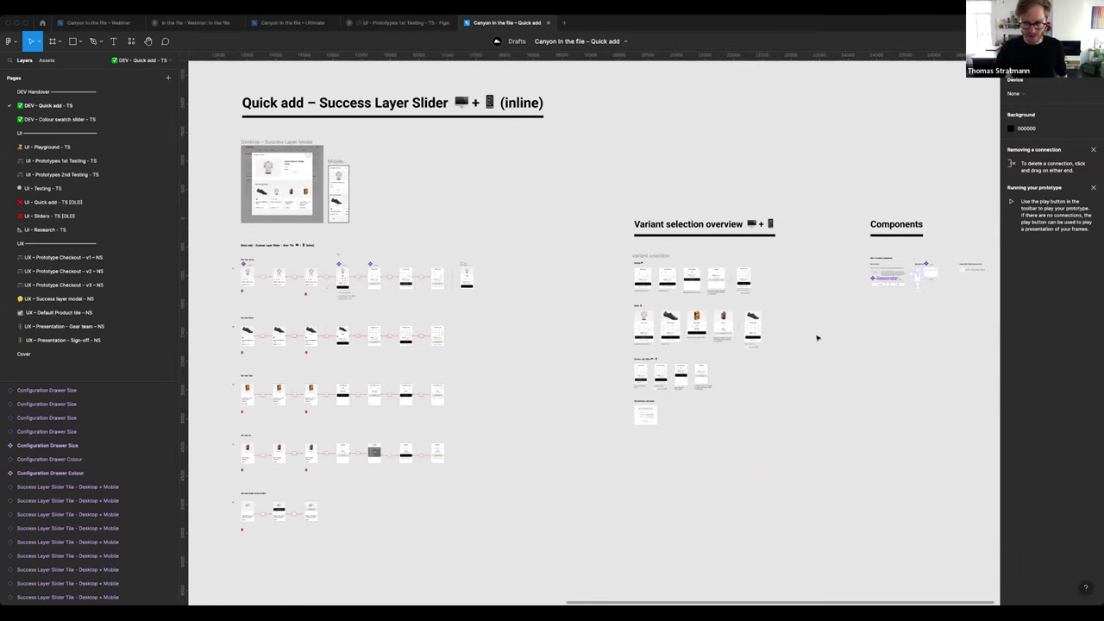
scroll(794, 313, up, 2)
scroll(795, 313, up, 2)
scroll(793, 311, down, 1)
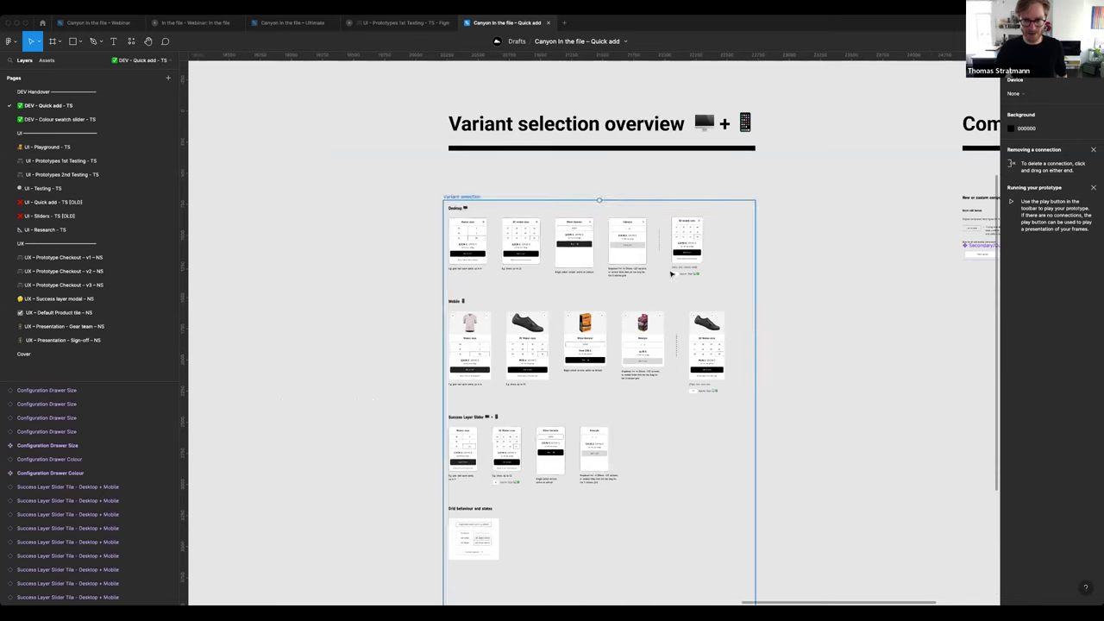
scroll(673, 274, up, 1)
scroll(841, 319, down, 1)
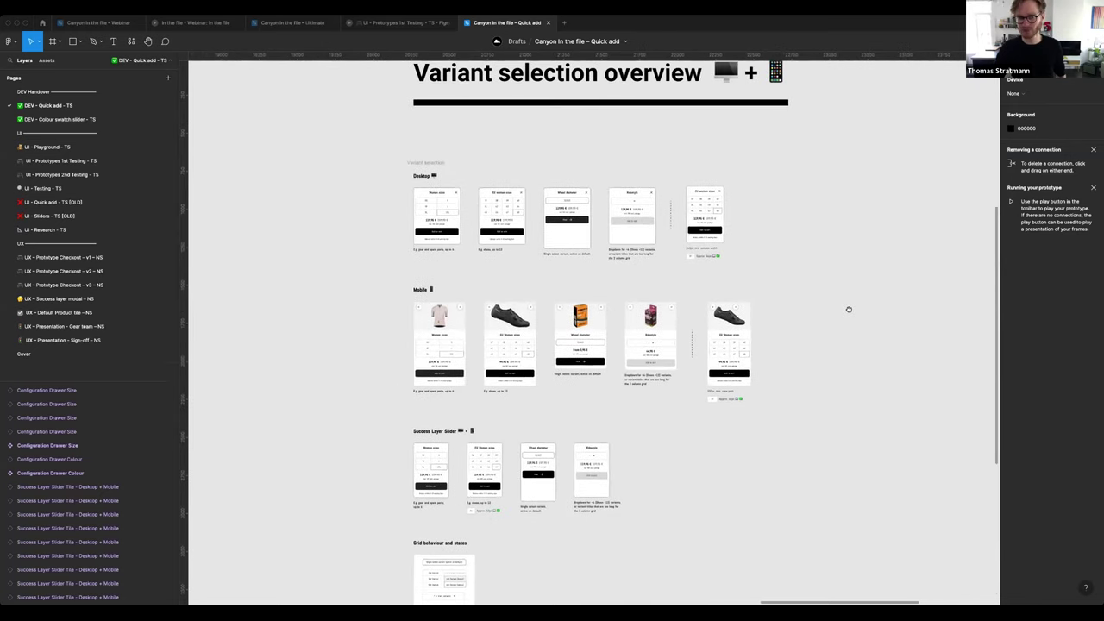
scroll(854, 300, down, 1)
scroll(857, 279, down, 1)
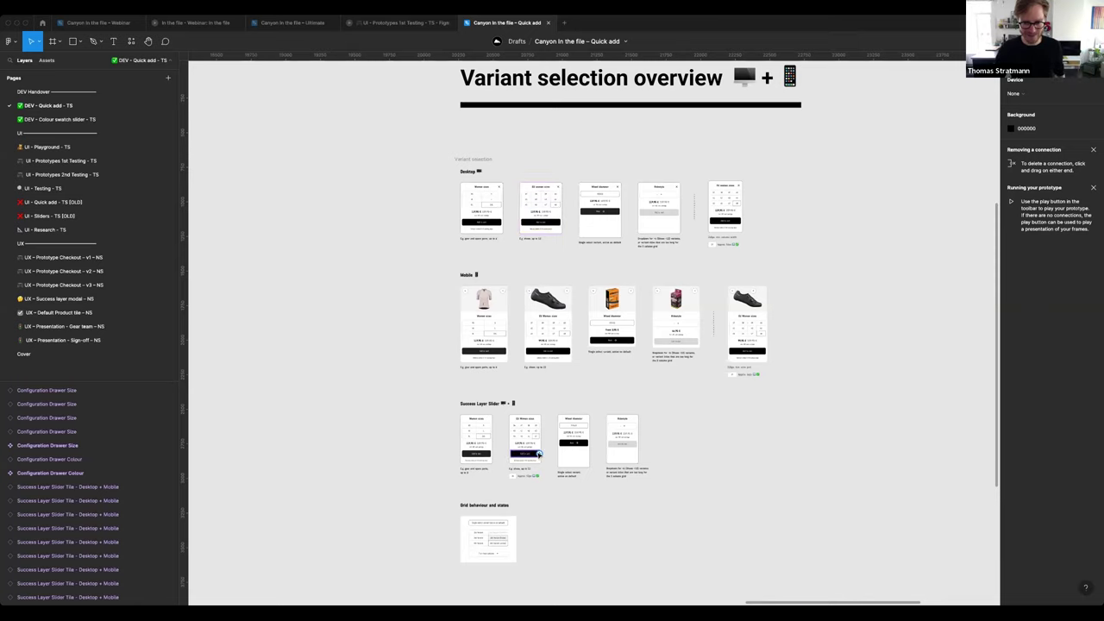
Zoom into the Women sizes, EU Women sizes, Wheel diameter and Ridestyle cards.
scroll(528, 455, up, 3)
scroll(528, 455, up, 5)
scroll(532, 457, up, 5)
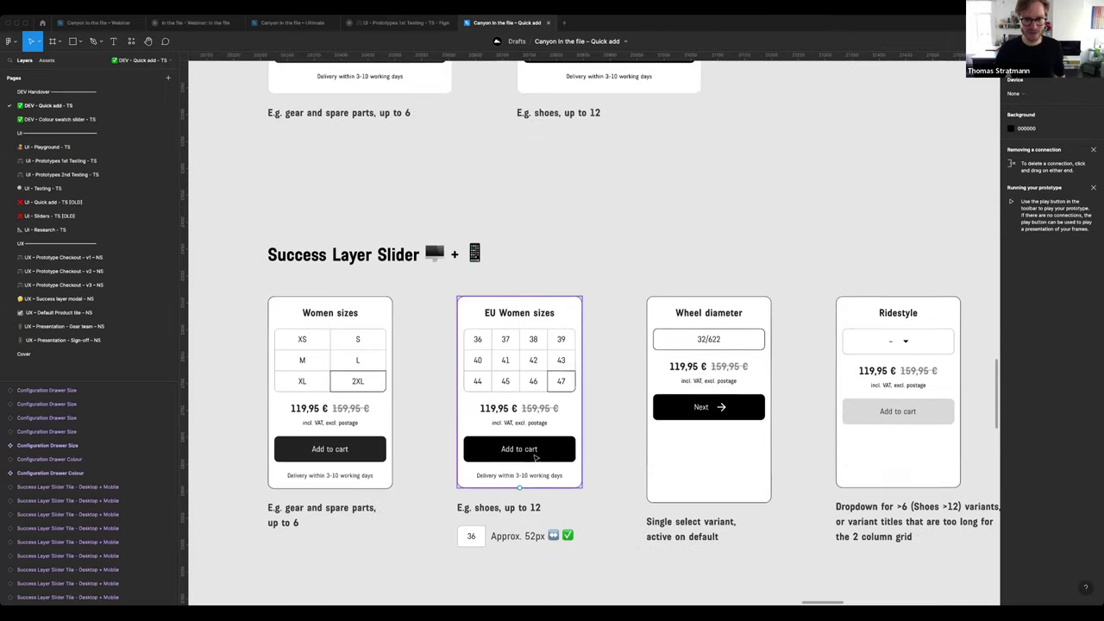
scroll(526, 448, down, 2)
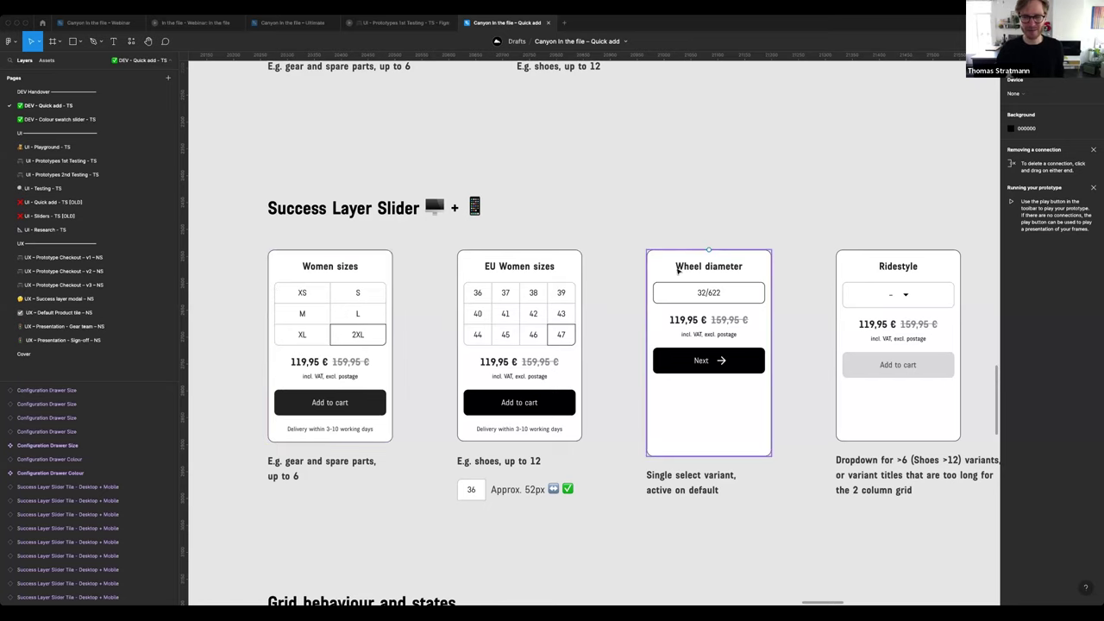
scroll(666, 296, right, 2)
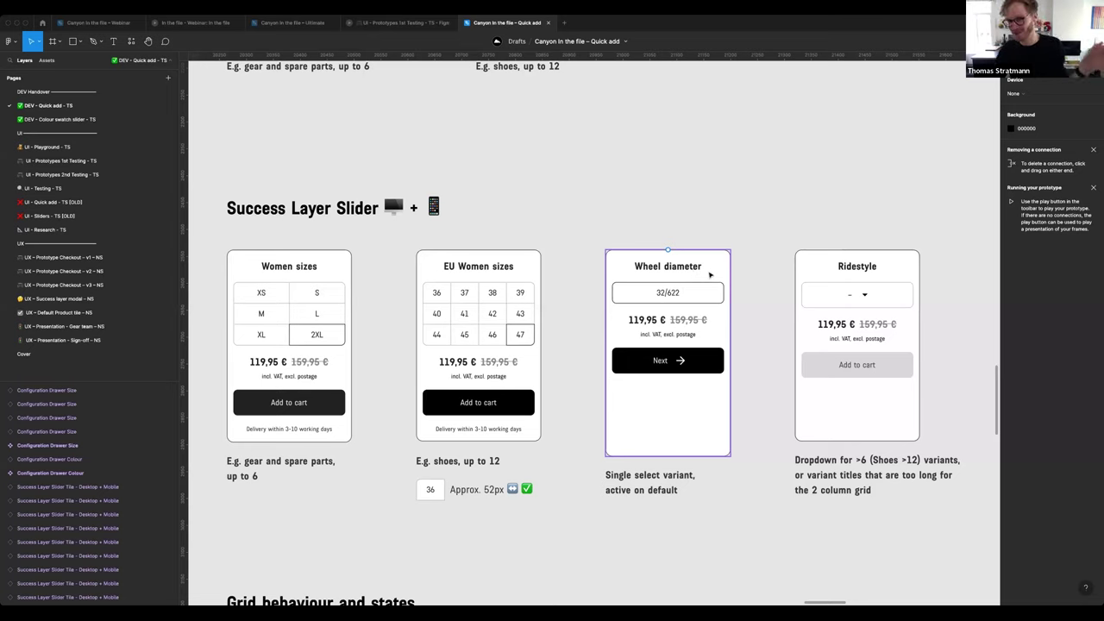
Zoom out, then zoom in on the Mobile row of variant cards.
scroll(715, 270, down, 3)
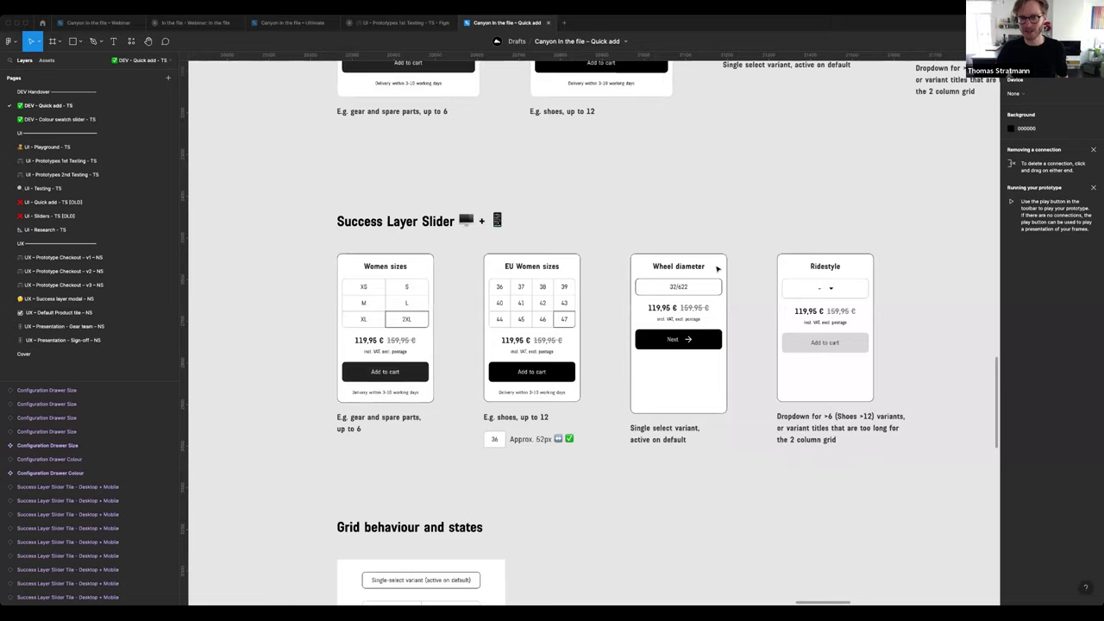
scroll(715, 270, down, 3)
scroll(849, 250, up, 2)
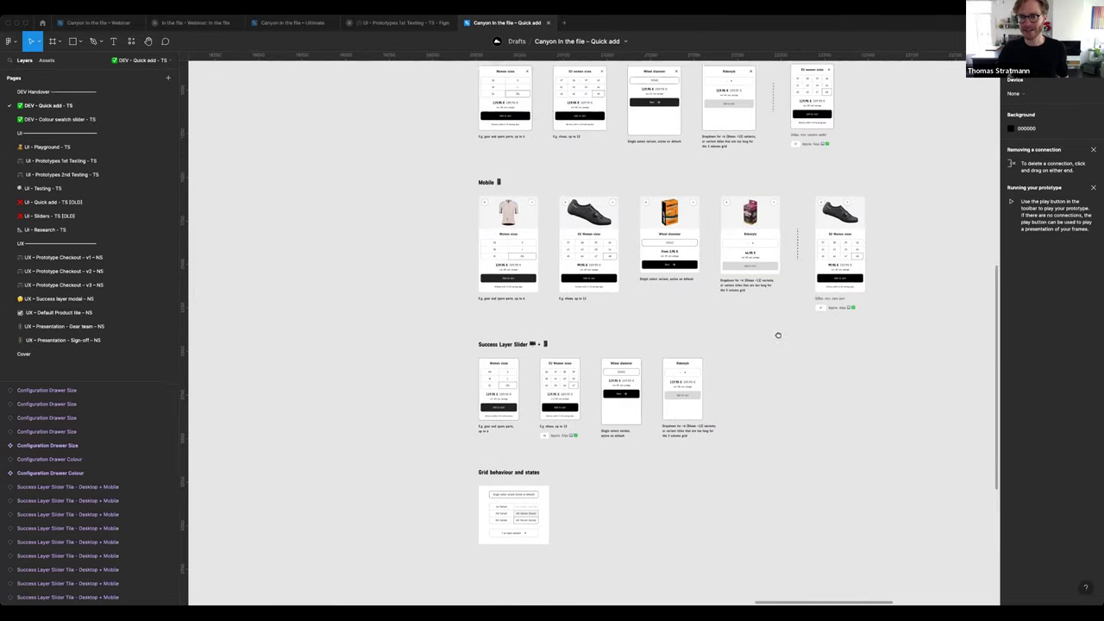
scroll(780, 259, up, 2)
scroll(785, 233, up, 2)
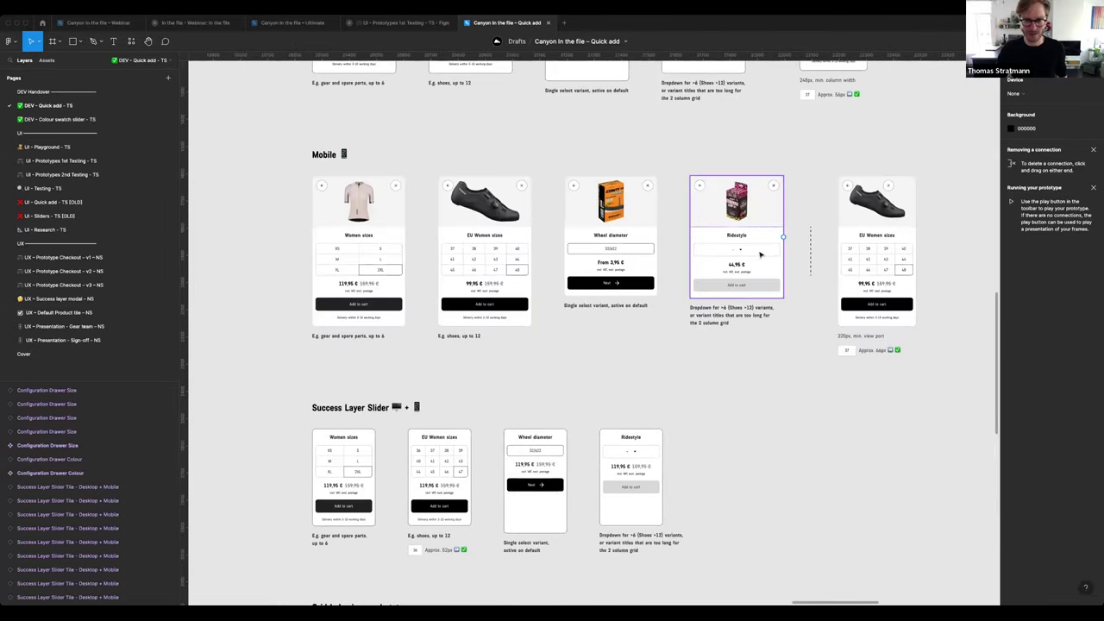
scroll(761, 254, down, 3)
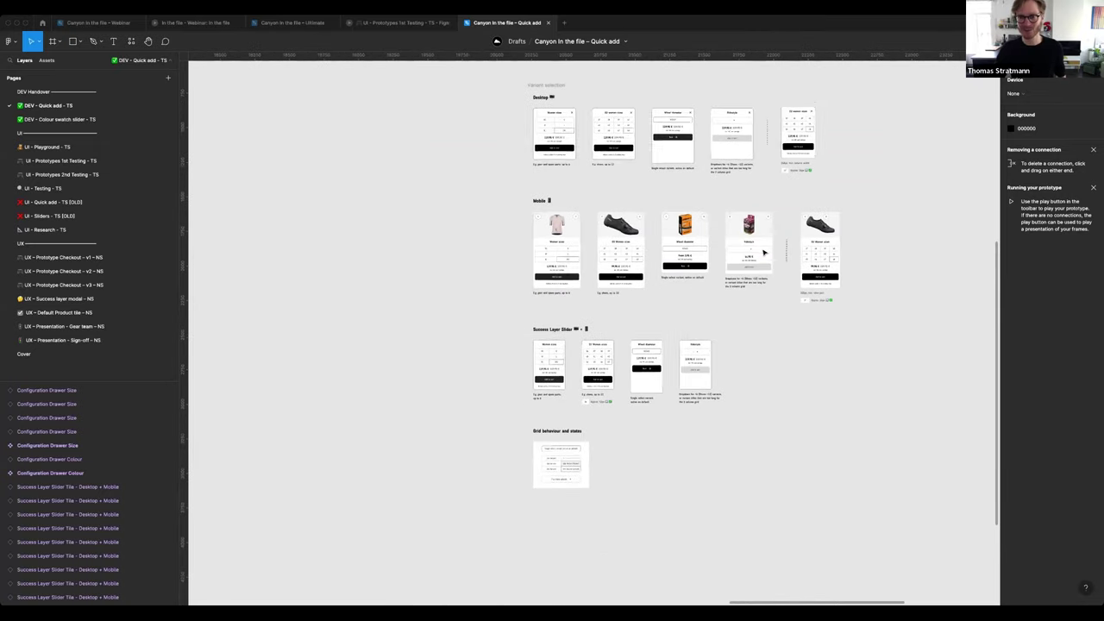
scroll(763, 253, up, 2)
scroll(741, 233, up, 2)
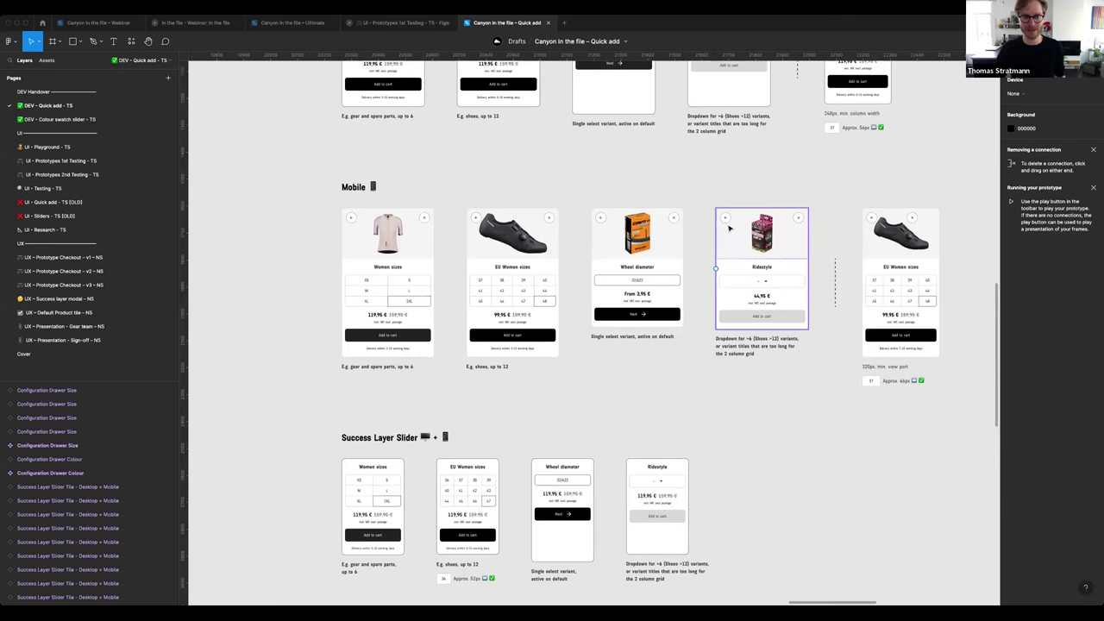
Zoom out and back in on the Variant selection overview and Components headings.
scroll(736, 231, down, 2)
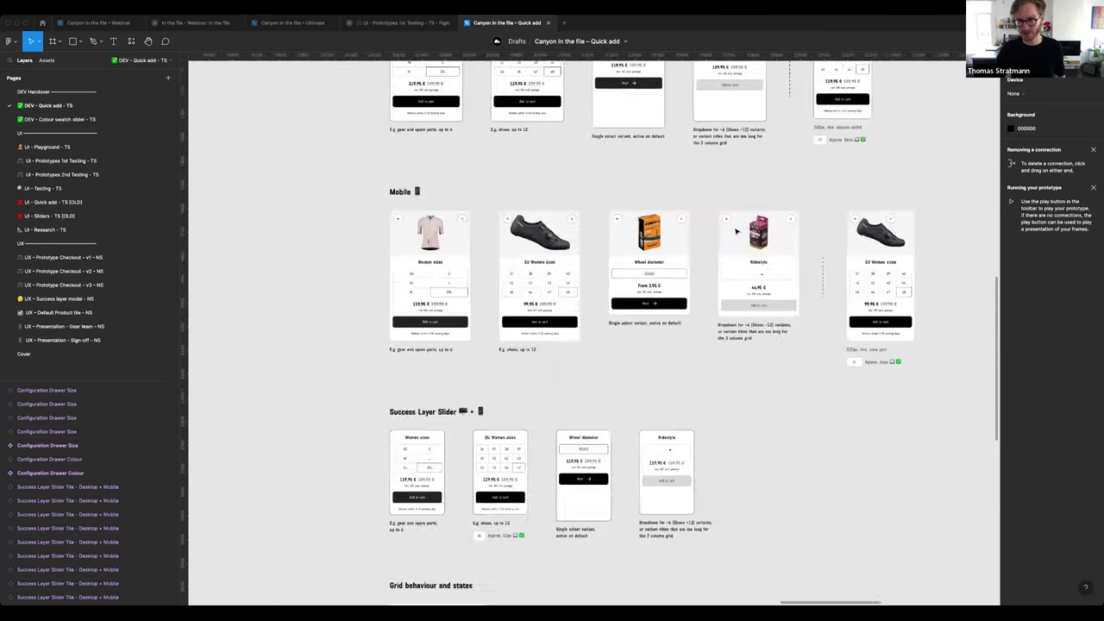
scroll(736, 230, down, 3)
scroll(737, 237, down, 2)
scroll(737, 237, down, 3)
scroll(737, 238, down, 1)
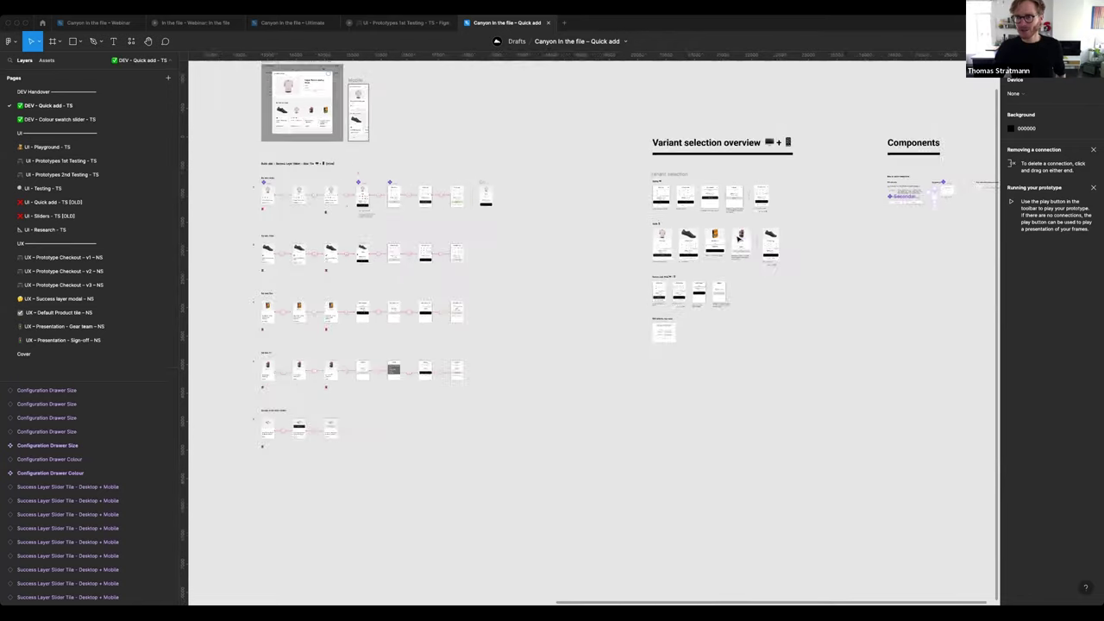
scroll(737, 237, down, 1)
scroll(989, 202, up, 2)
Zoom into the New or custom components and the Size selector grid.
scroll(989, 202, up, 2)
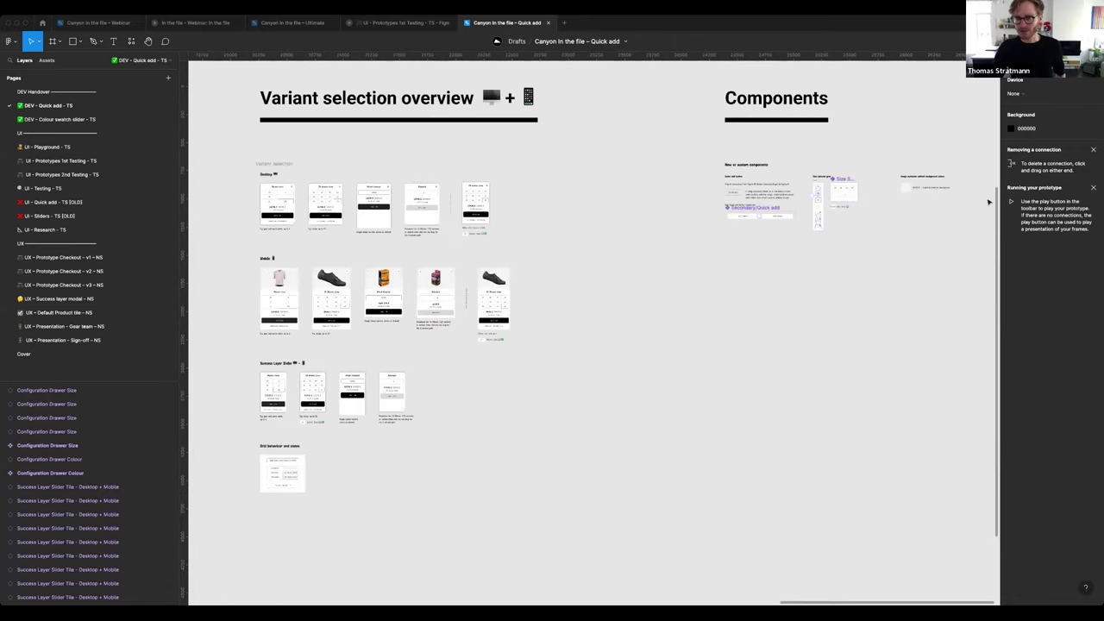
scroll(989, 202, up, 1)
scroll(989, 202, up, 2)
scroll(989, 202, up, 1)
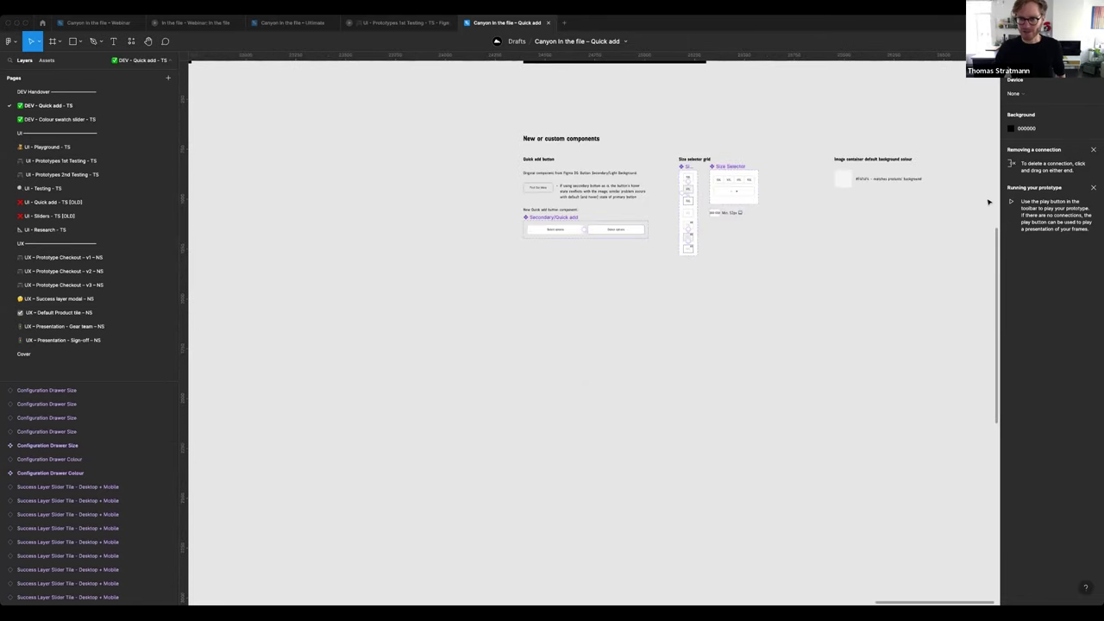
scroll(921, 198, up, 2)
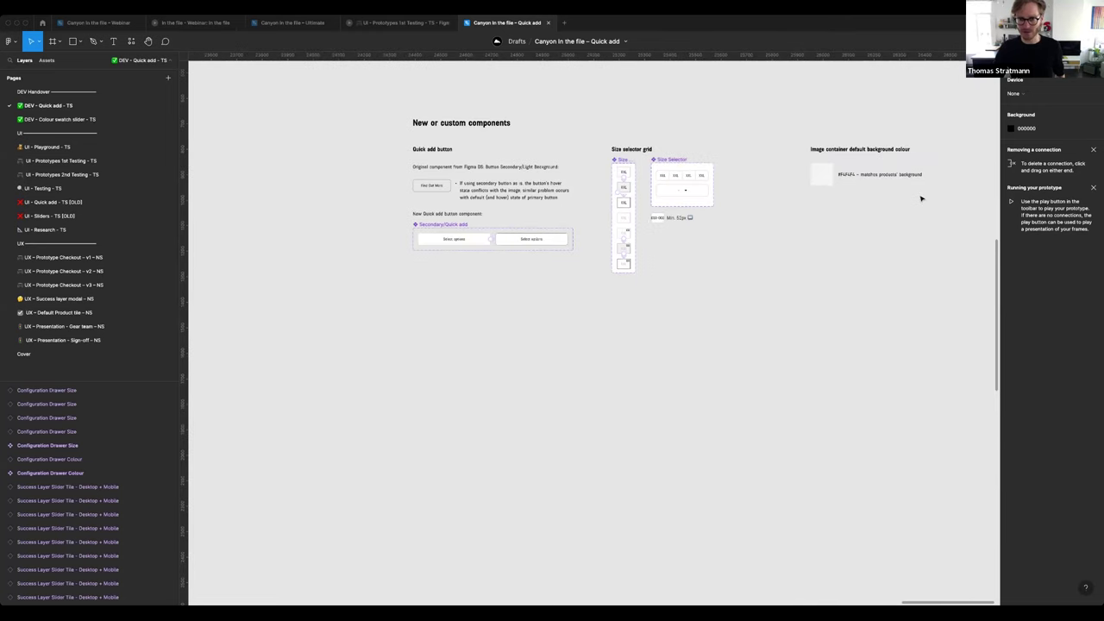
scroll(618, 161, up, 2)
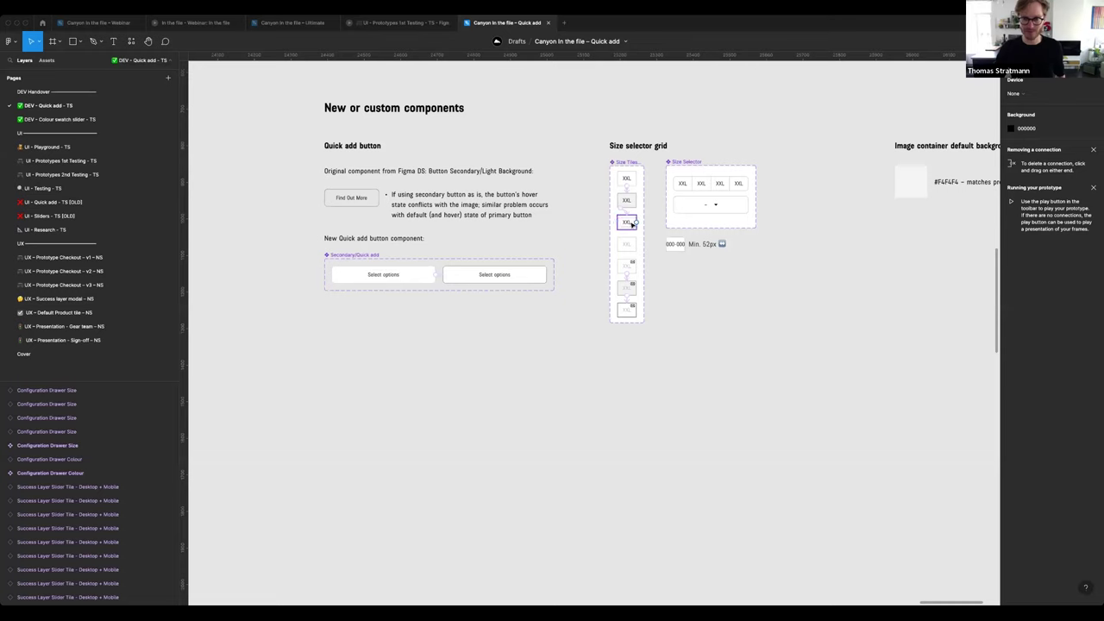
mouse_move(626, 245)
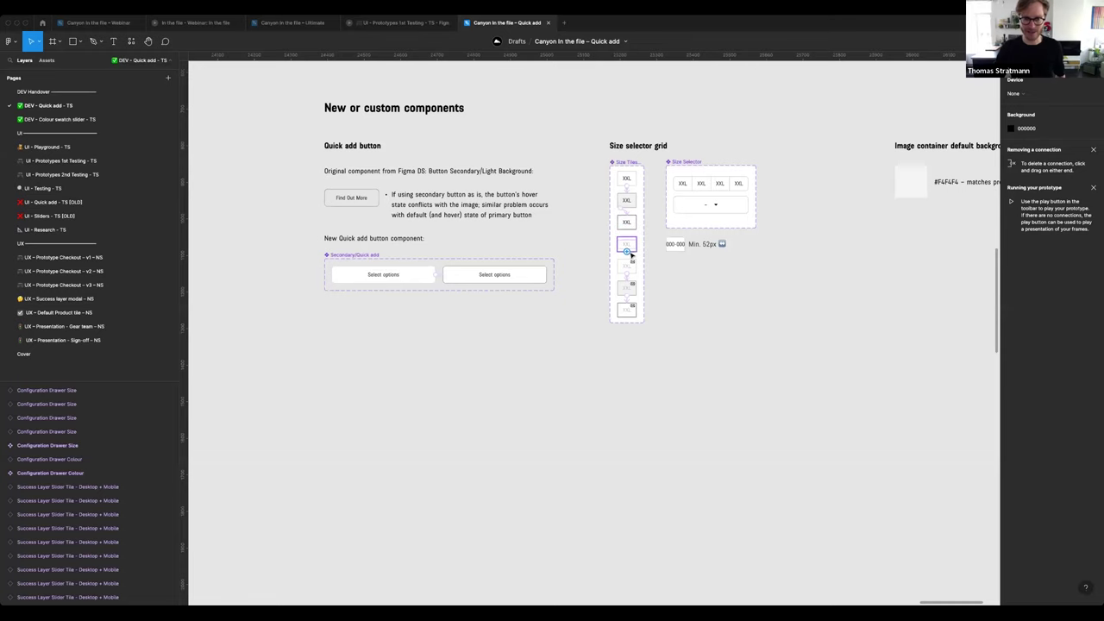
Zoom back out to the wide view of slider flows, overview and Components.
scroll(703, 159, down, 3)
scroll(703, 158, down, 1)
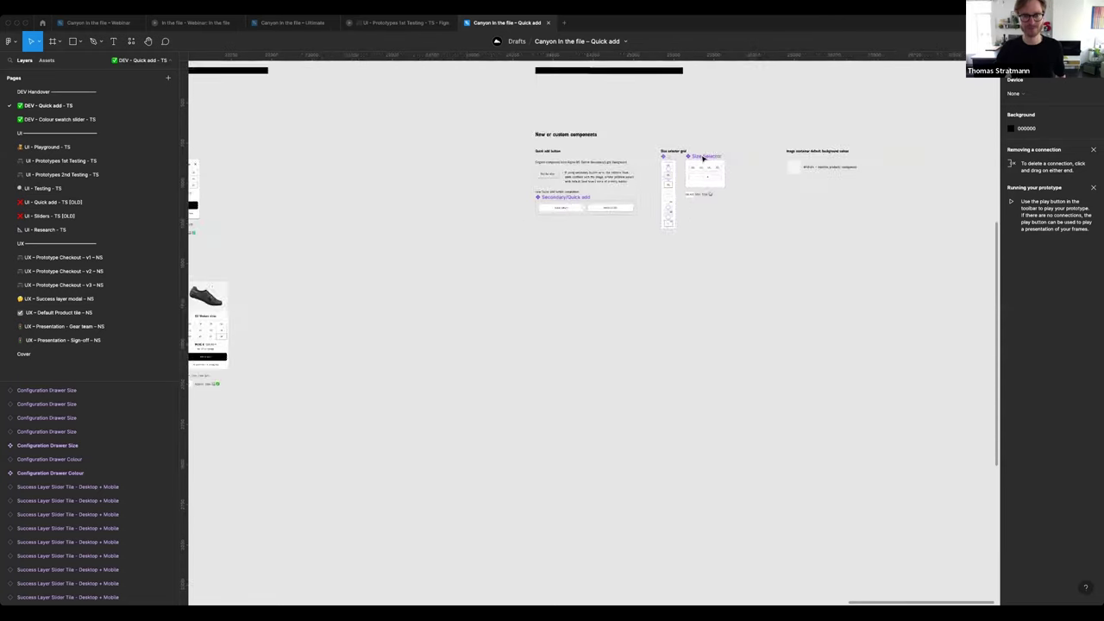
scroll(703, 158, down, 3)
scroll(518, 159, down, 2)
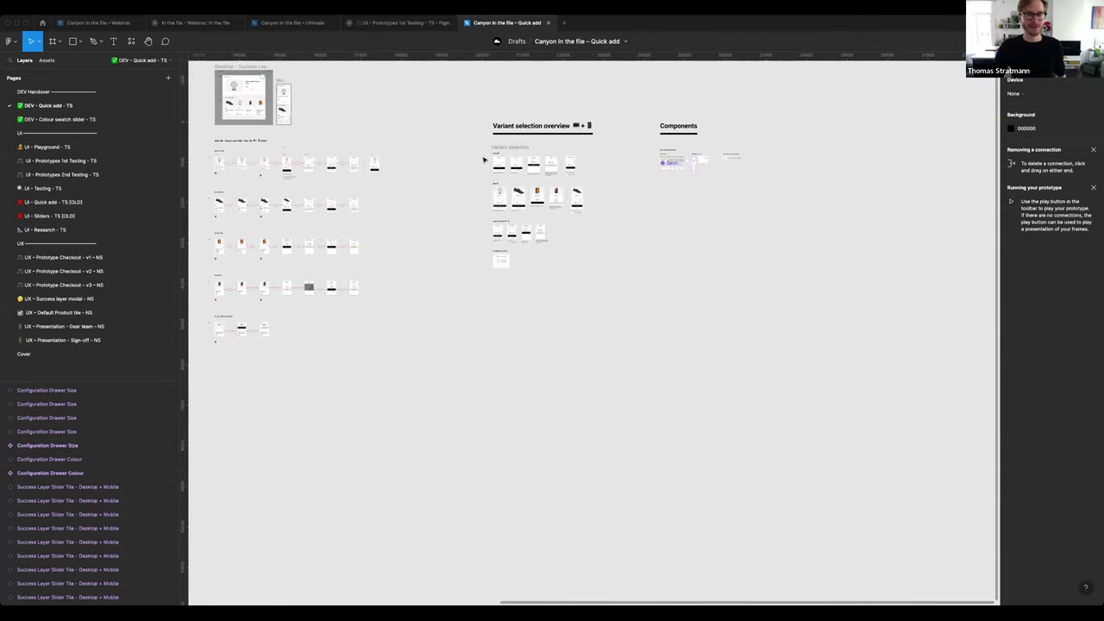
drag(455, 138, 704, 143)
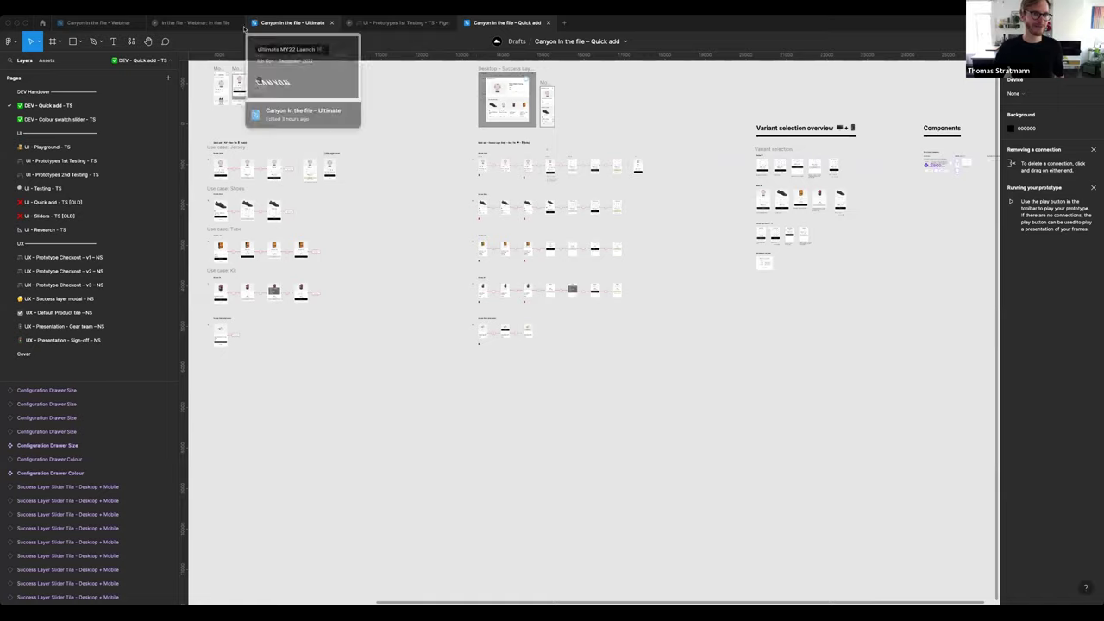
click(195, 22)
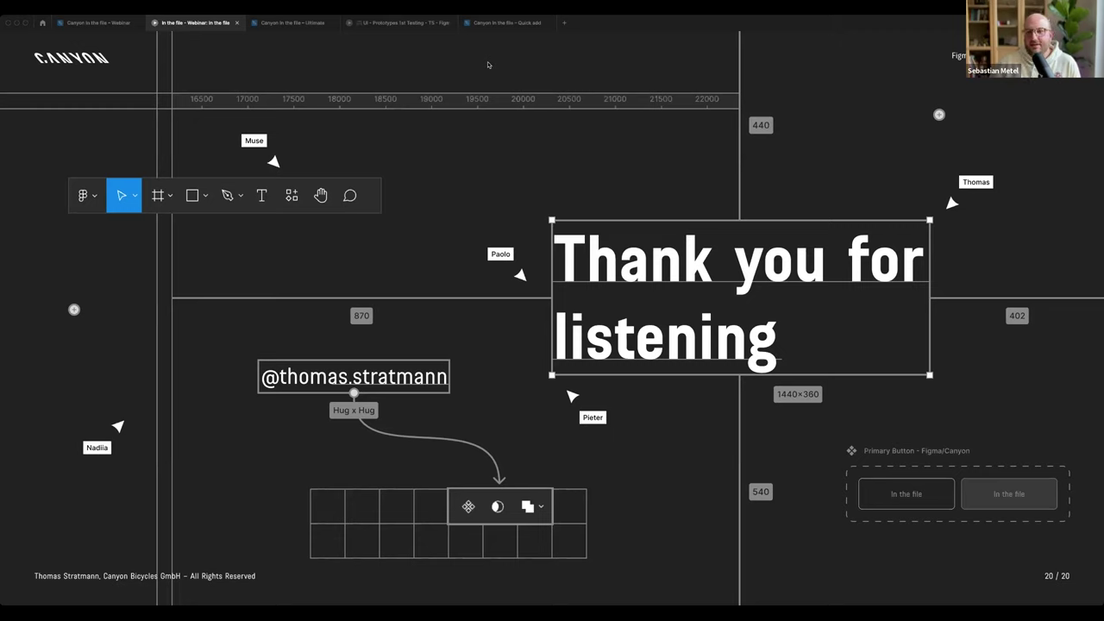
click(515, 23)
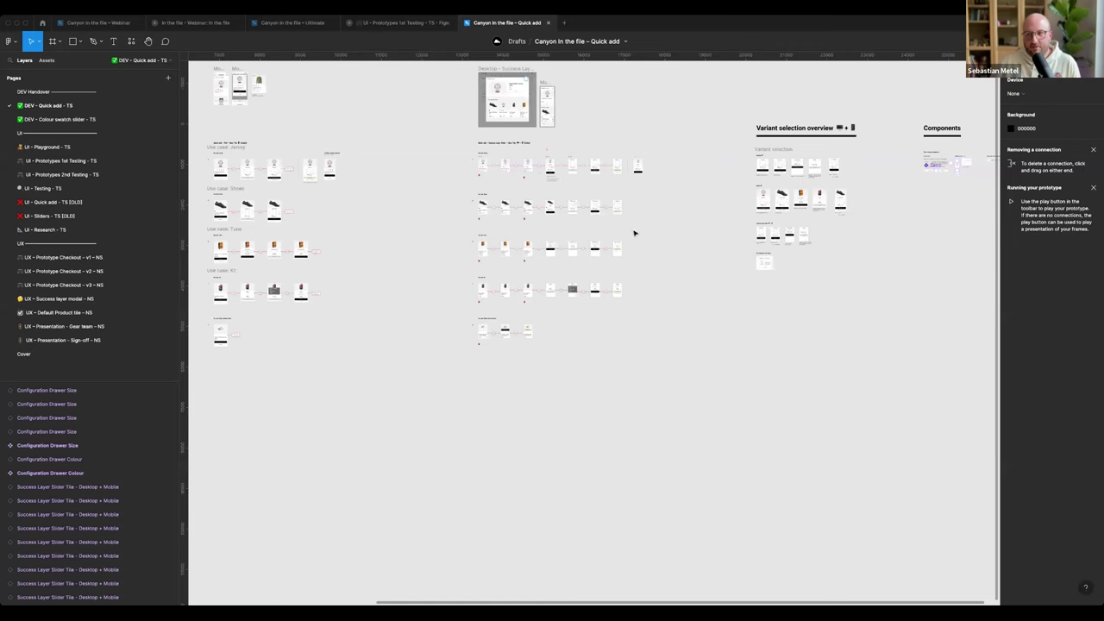
Zoom out until Desktop, Mobile, Success Layer Slider, variant overview and Components all show.
scroll(640, 190, down, 2)
scroll(639, 189, down, 2)
scroll(640, 189, down, 2)
scroll(640, 190, down, 1)
scroll(640, 190, up, 2)
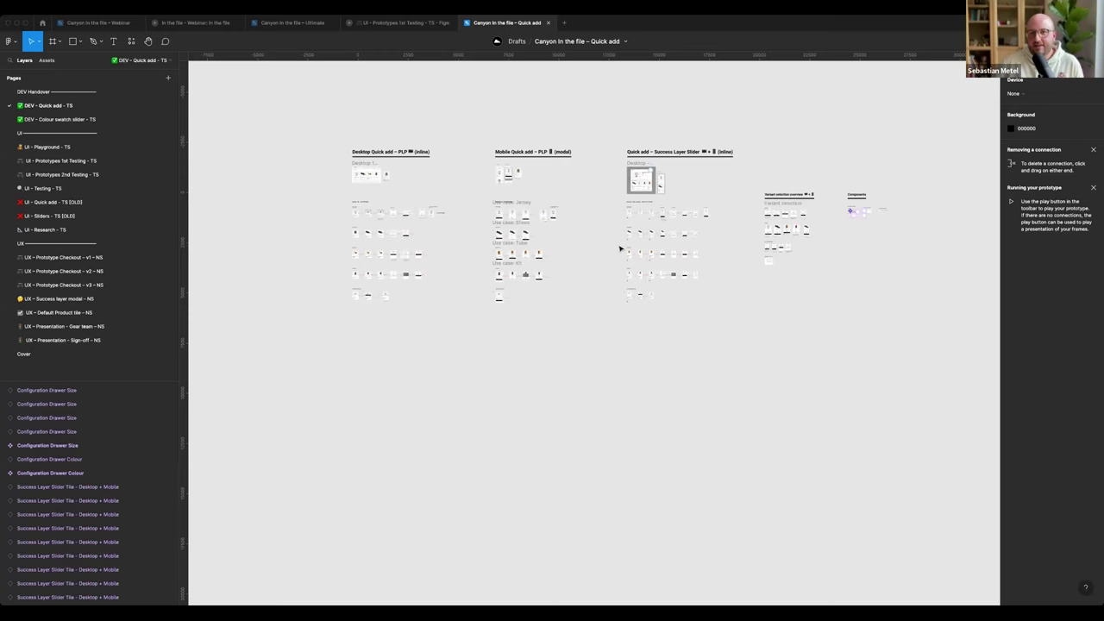
scroll(619, 248, up, 1)
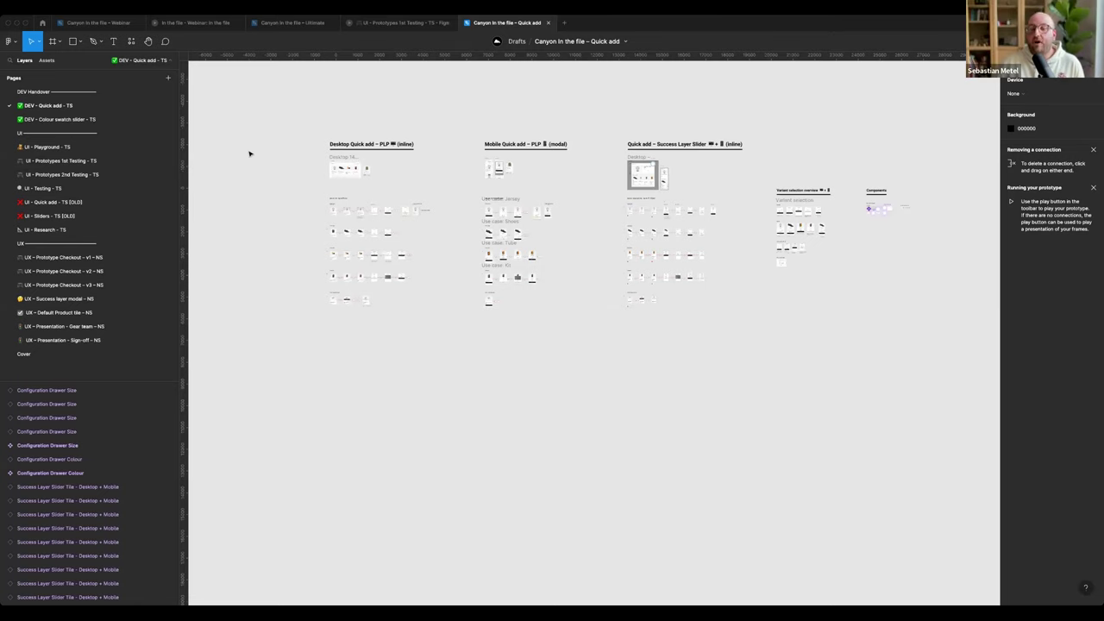
scroll(252, 154, left, 3)
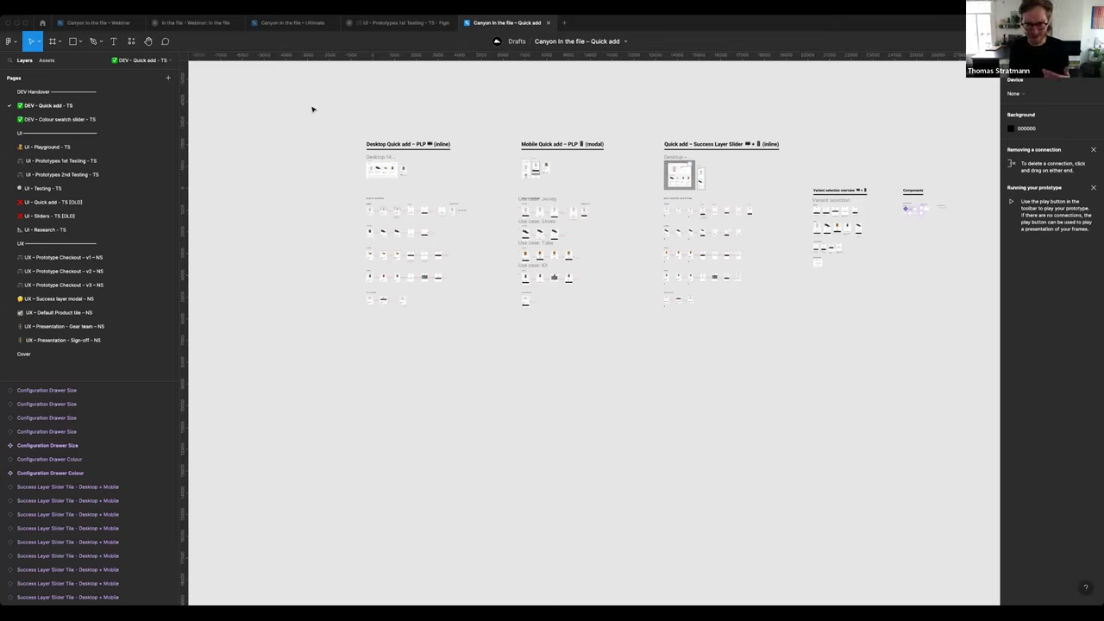
scroll(313, 110, down, 1)
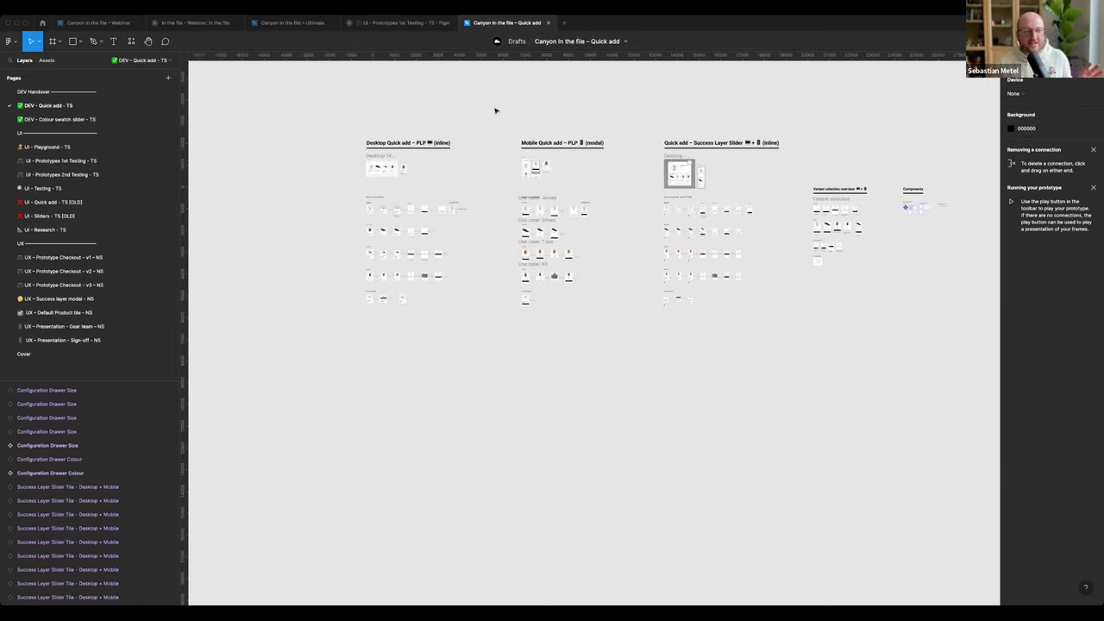
Browse the webinar slides back to the team overview slide, then switch to the Canyon quick-add file.
click(193, 25)
key(Left)
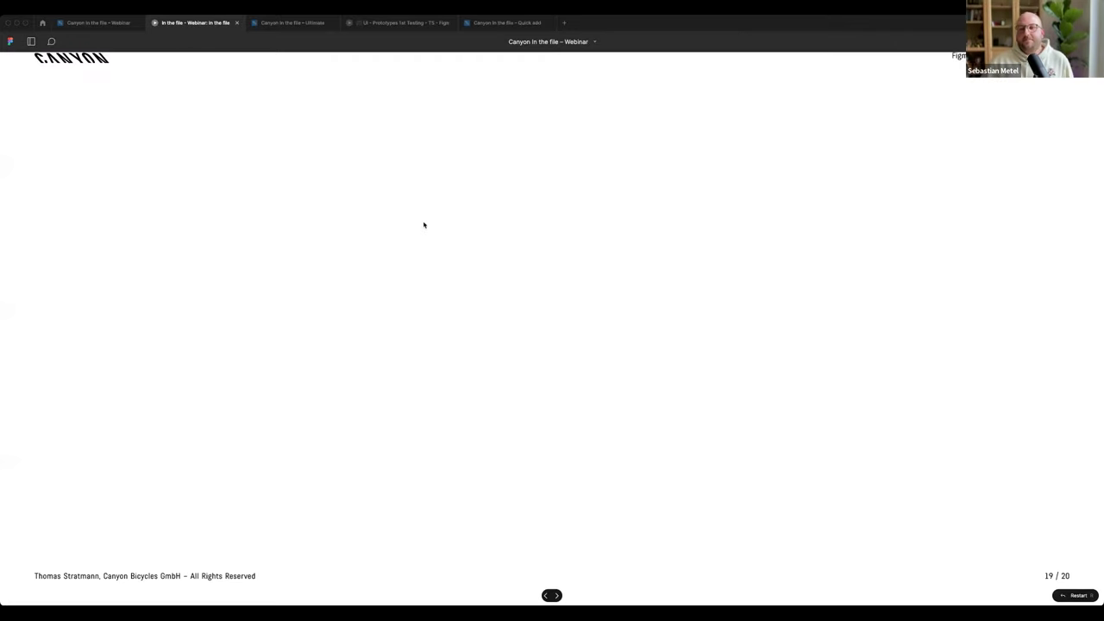
key(Left)
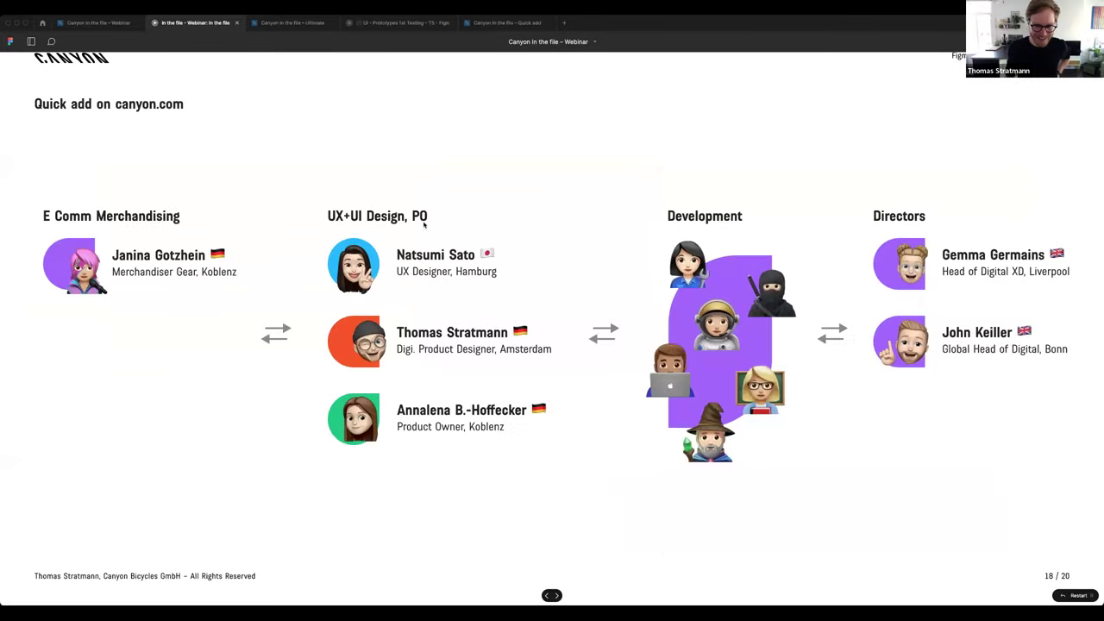
key(Left)
key(Left)
key(Right)
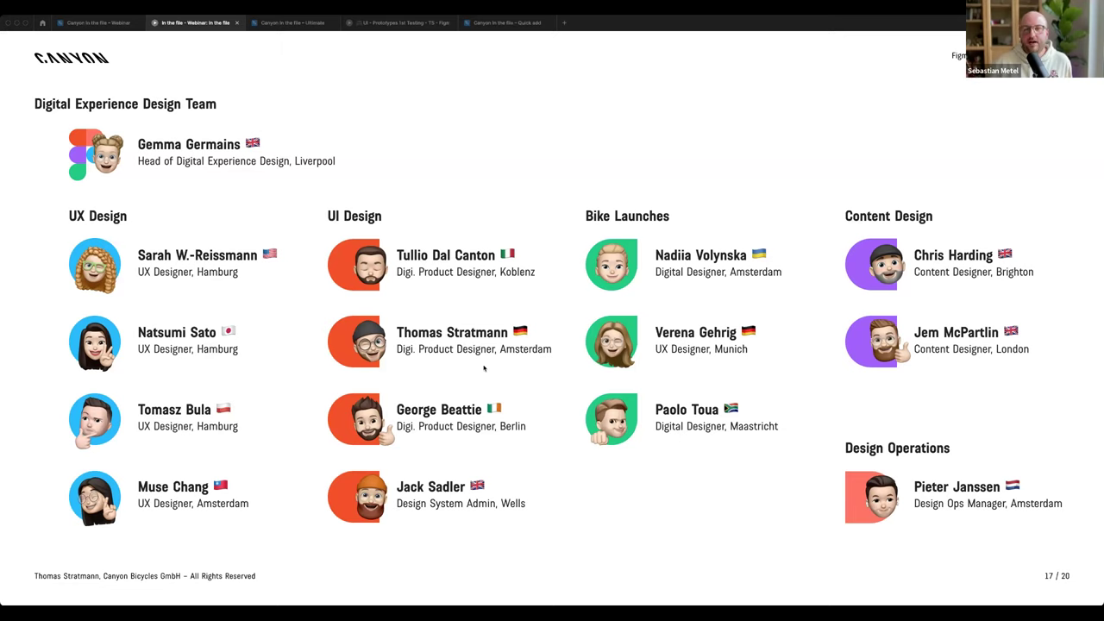
mouse_move(507, 23)
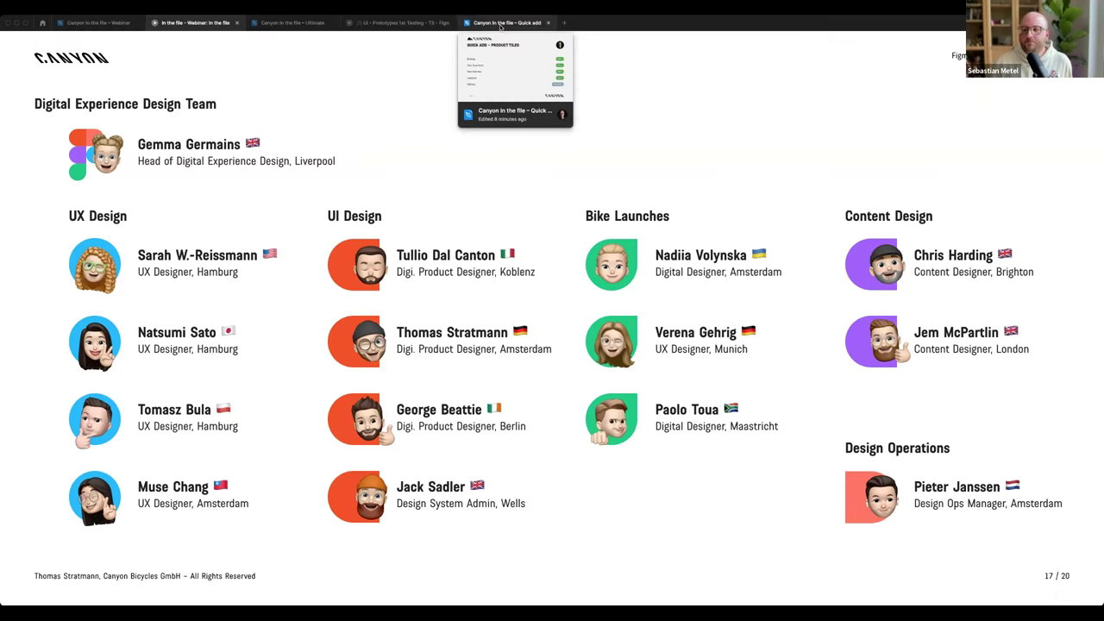
click(506, 22)
click(39, 121)
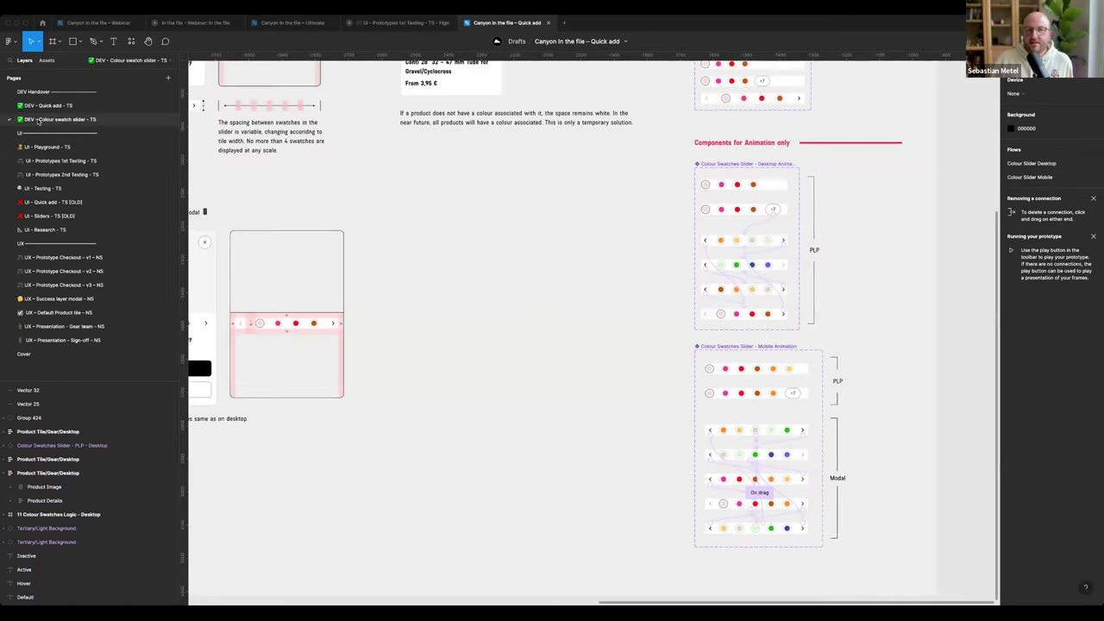
scroll(532, 306, down, 3)
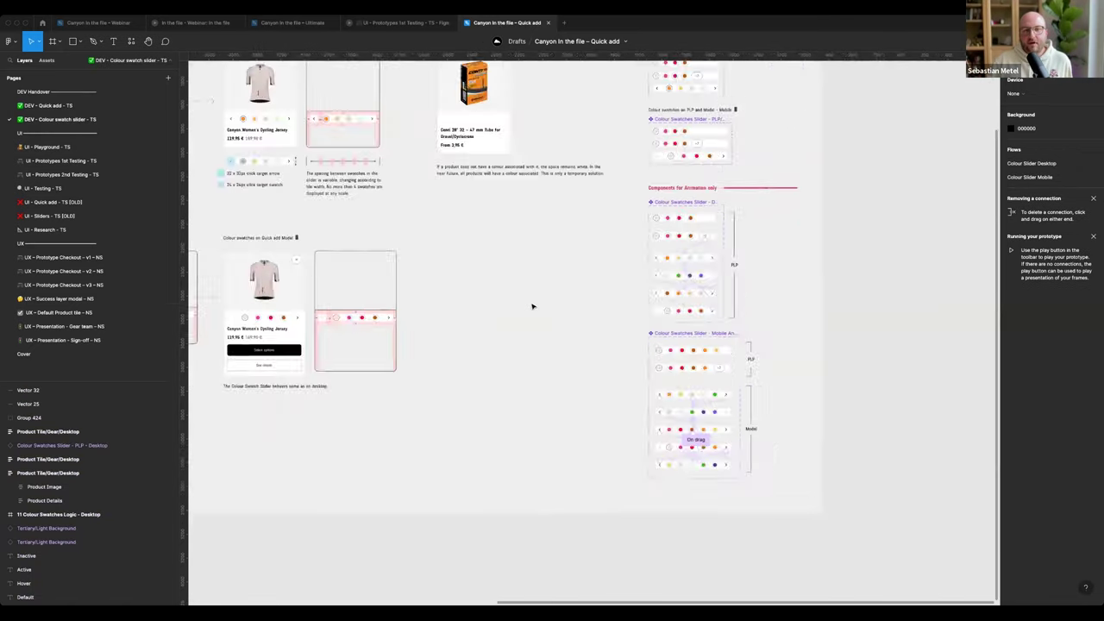
scroll(532, 306, down, 3)
scroll(532, 306, down, 2)
scroll(532, 306, left, 2)
scroll(532, 306, left, 2)
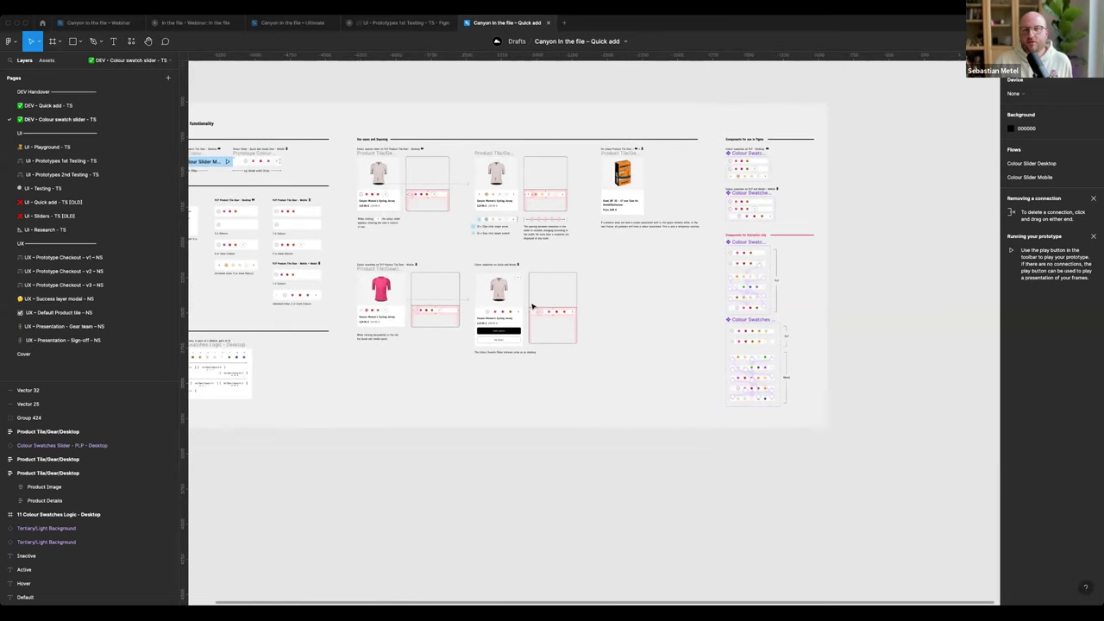
scroll(532, 306, left, 2)
scroll(532, 306, left, 2)
scroll(532, 306, left, 1)
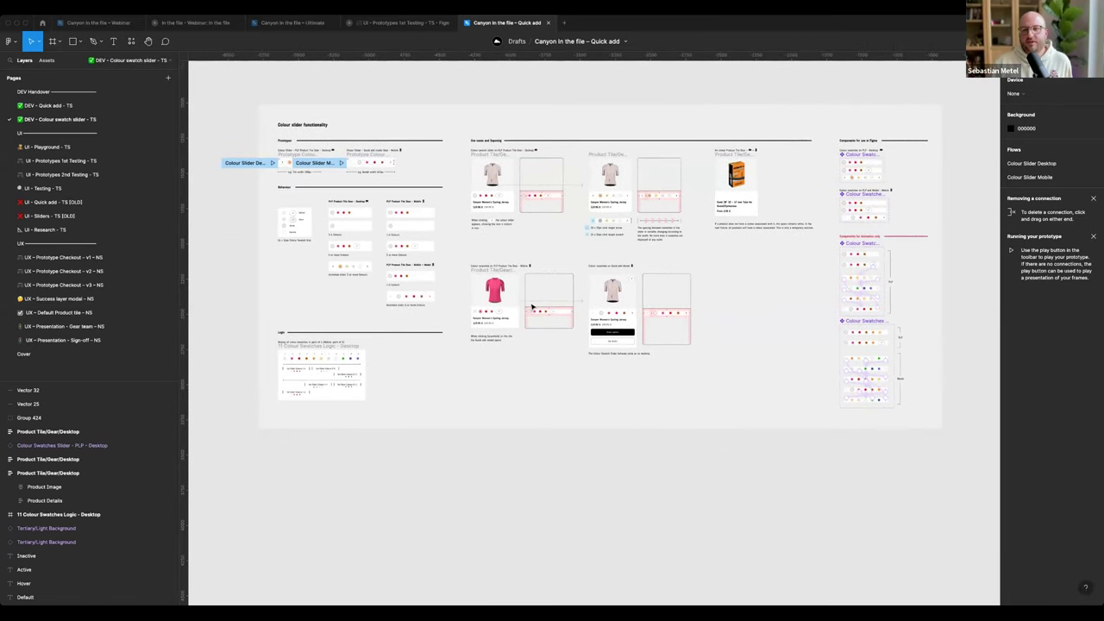
scroll(532, 306, up, 2)
scroll(532, 306, up, 1)
scroll(532, 306, up, 1)
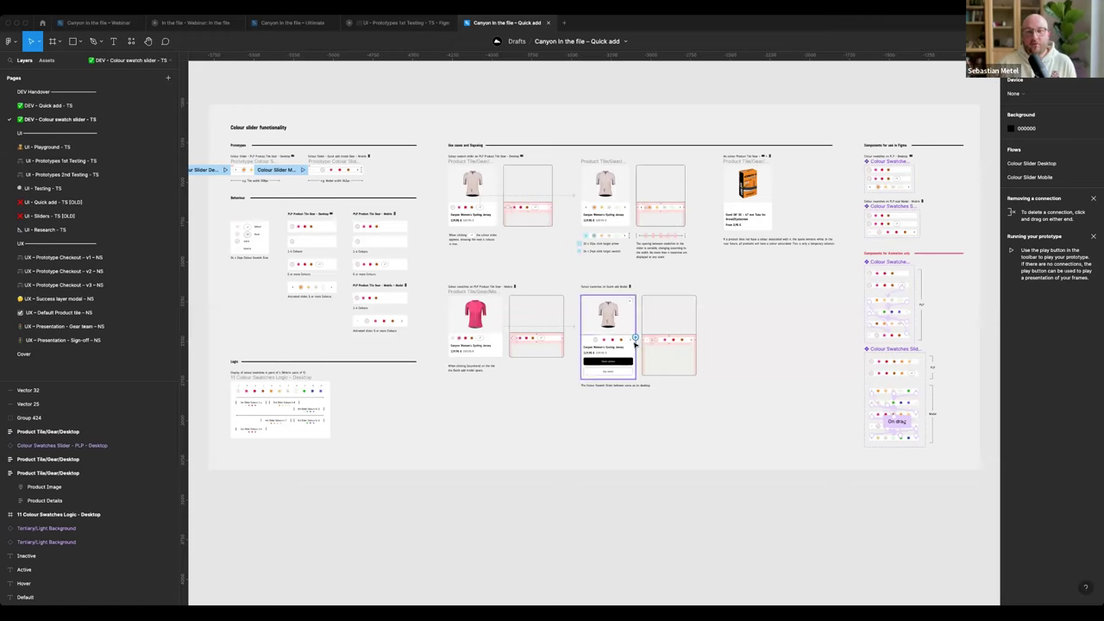
Switch to the DEV - Quick add - TS page and pan across its Desktop, Mobile and Success Layer Slider flows.
click(79, 105)
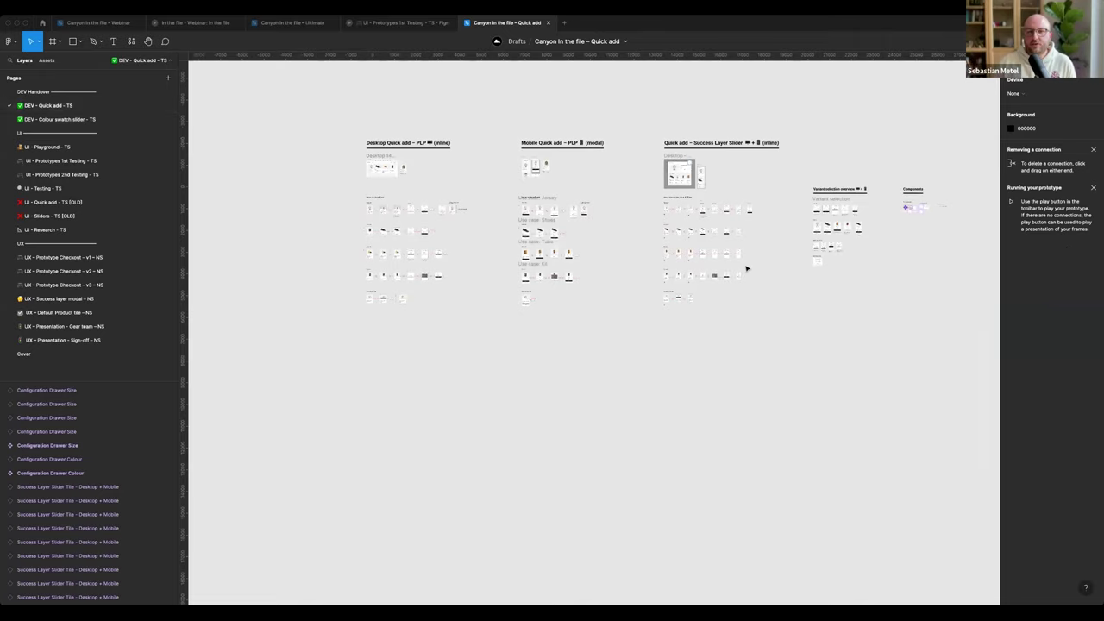
scroll(747, 263, right, 5)
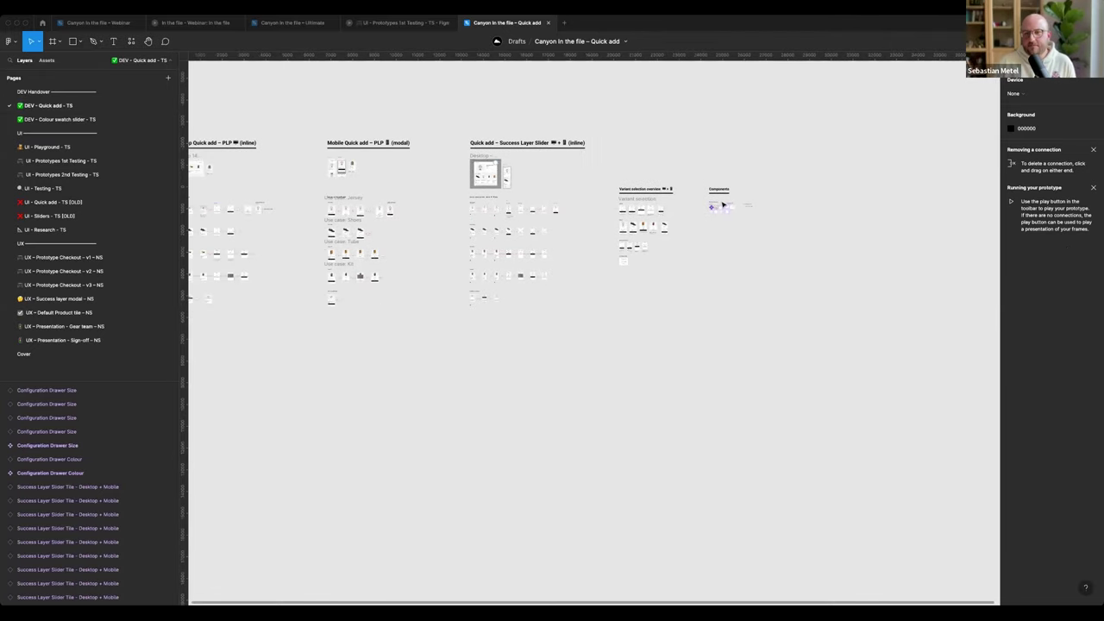
scroll(721, 206, right, 1)
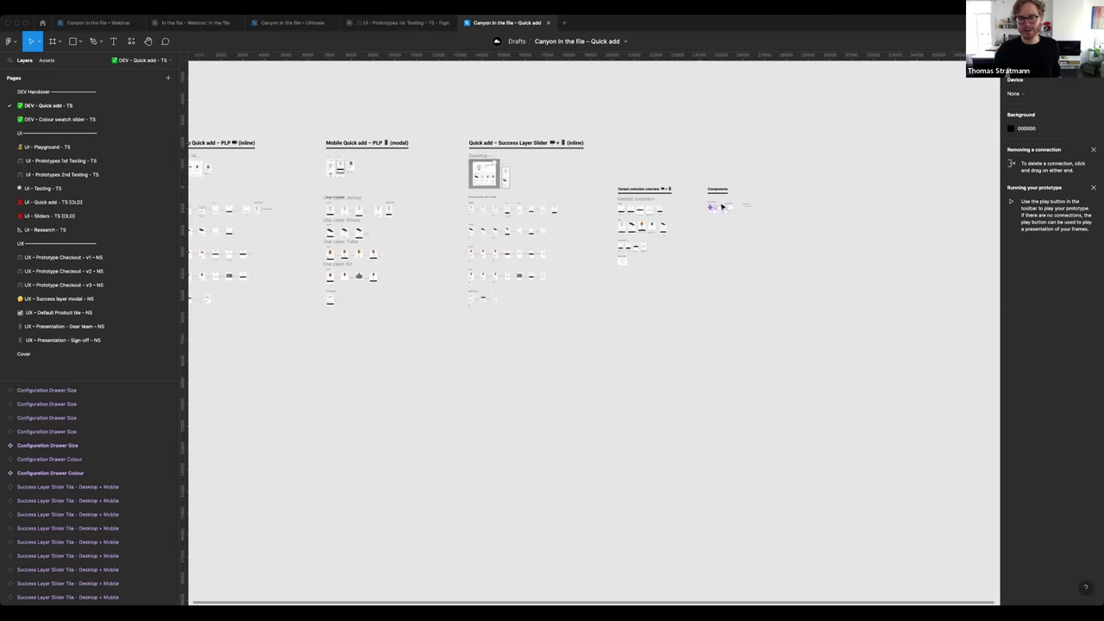
scroll(722, 205, left, 1)
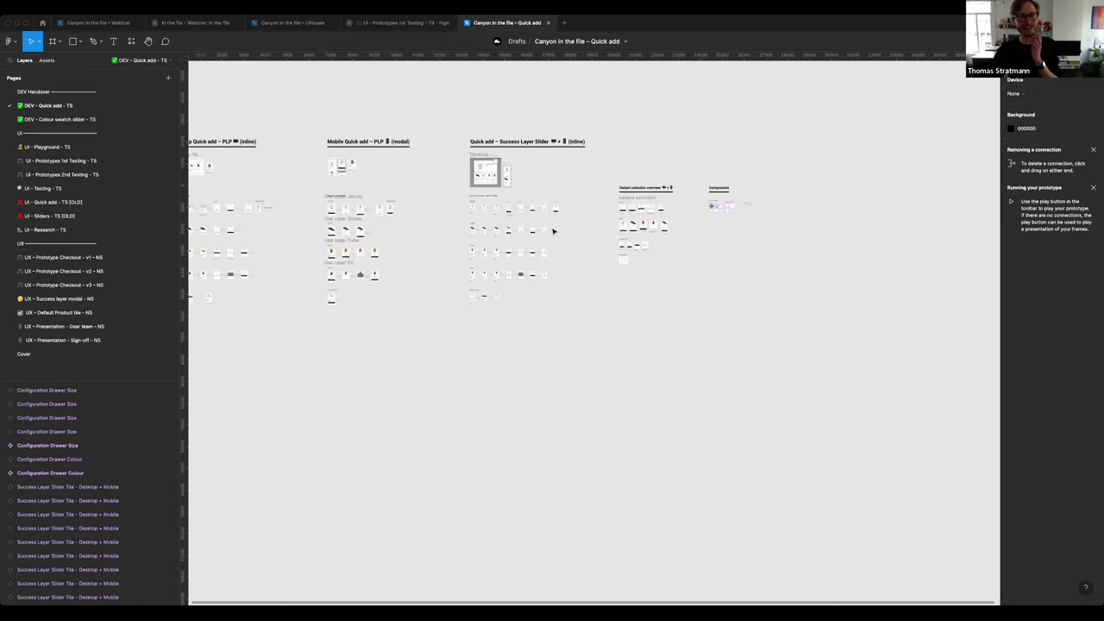
scroll(553, 231, left, 5)
scroll(552, 231, left, 1)
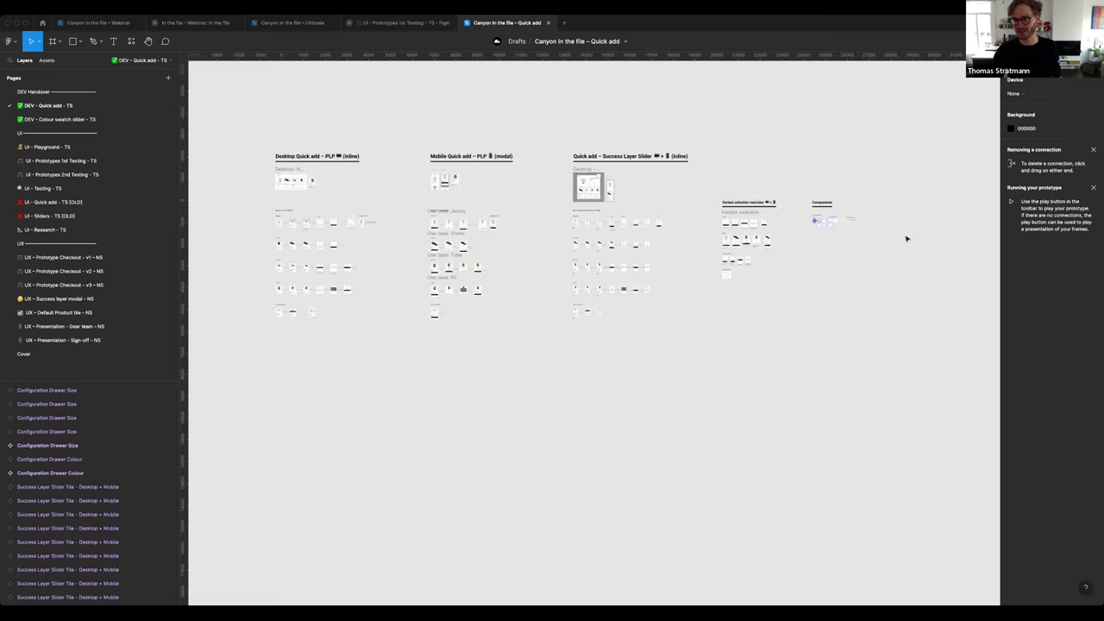
scroll(854, 220, up, 10)
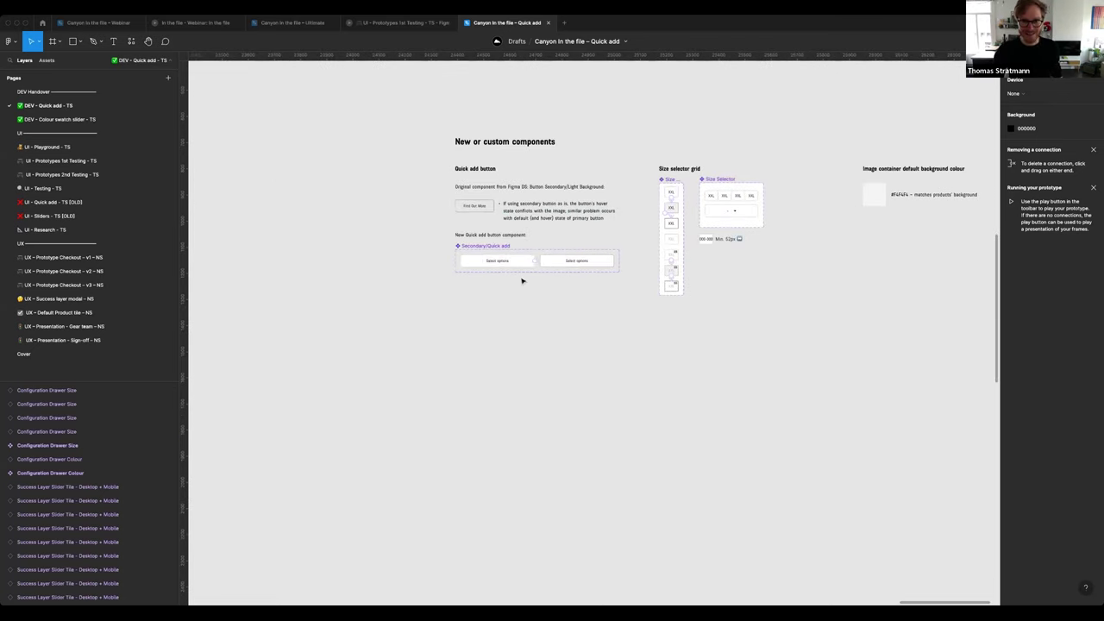
scroll(519, 276, up, 3)
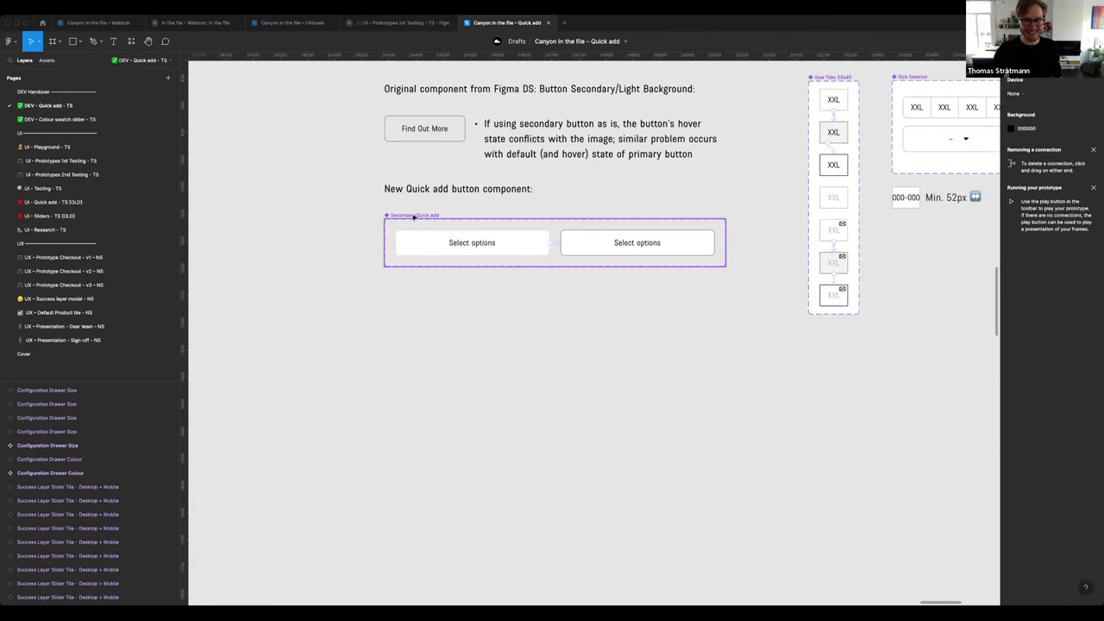
click(472, 240)
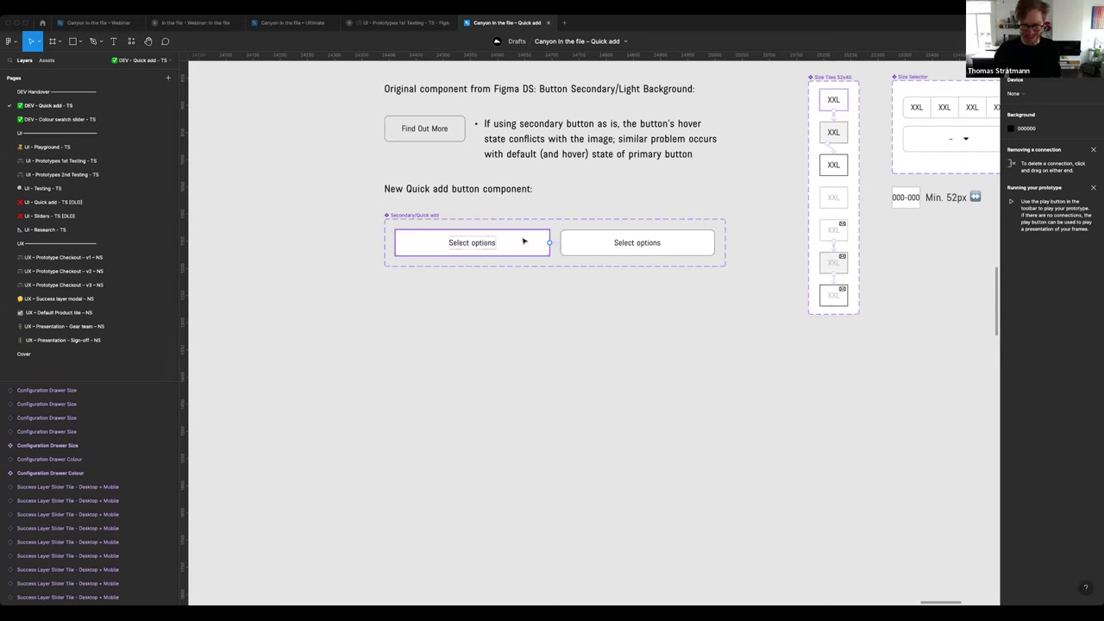
click(547, 207)
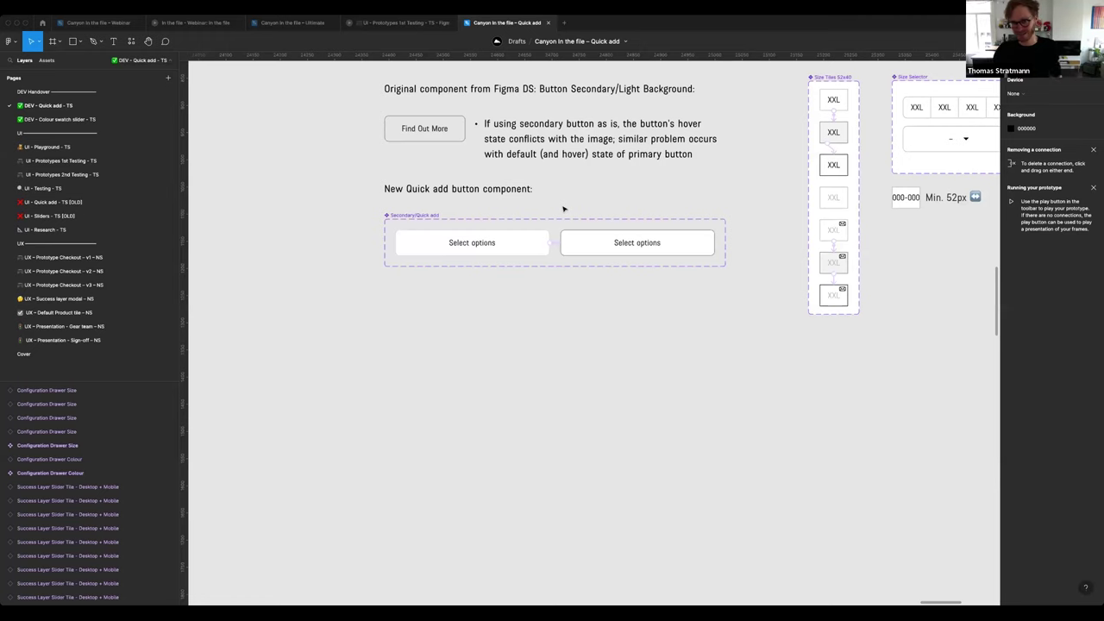
scroll(583, 228, down, 3)
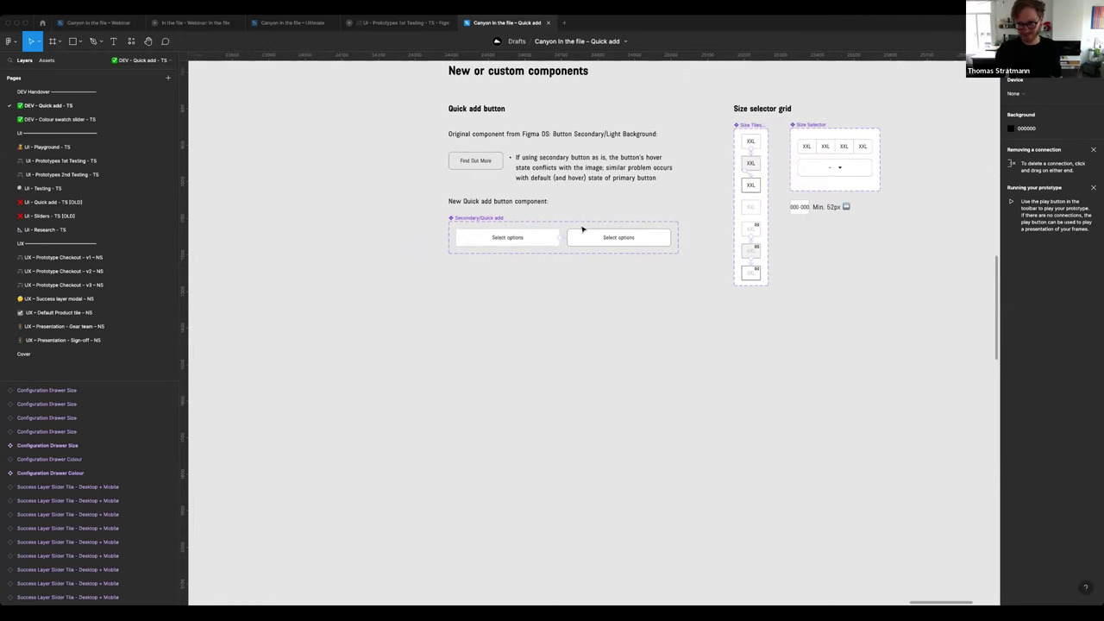
scroll(635, 207, down, 2)
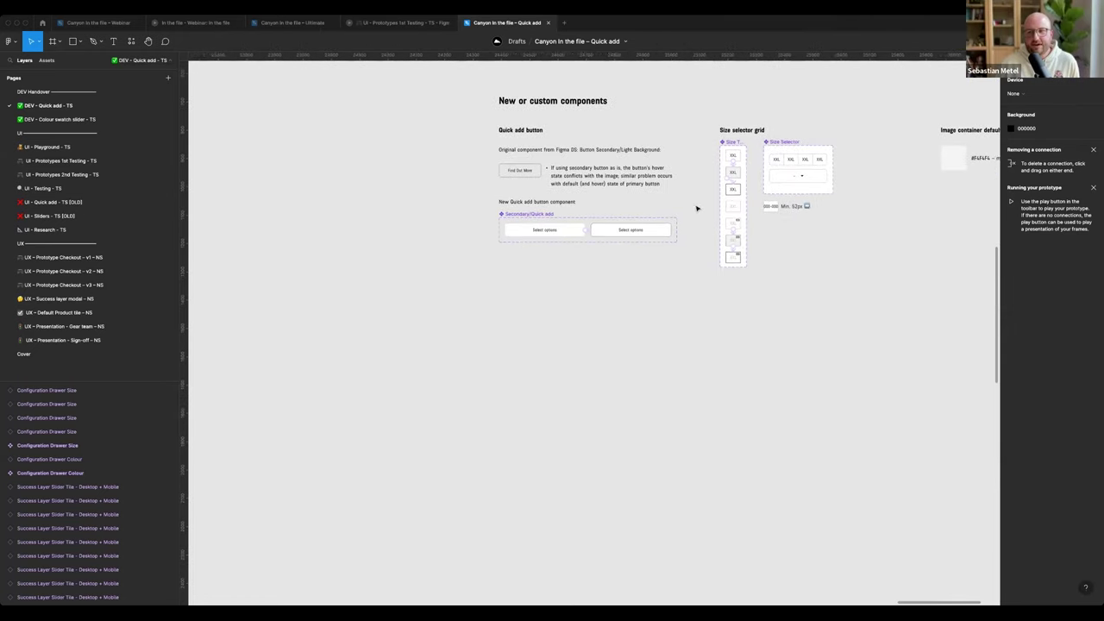
scroll(697, 207, right, 5)
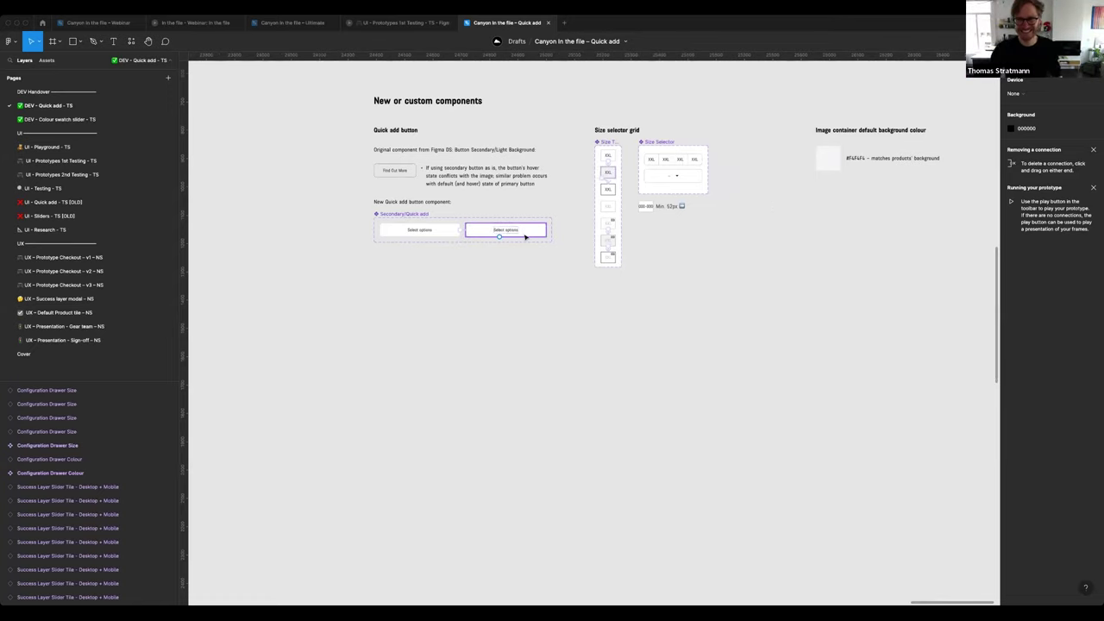
scroll(556, 217, down, 5)
scroll(556, 216, down, 1)
scroll(556, 216, left, 5)
scroll(556, 217, left, 2)
scroll(555, 217, left, 6)
scroll(555, 217, left, 3)
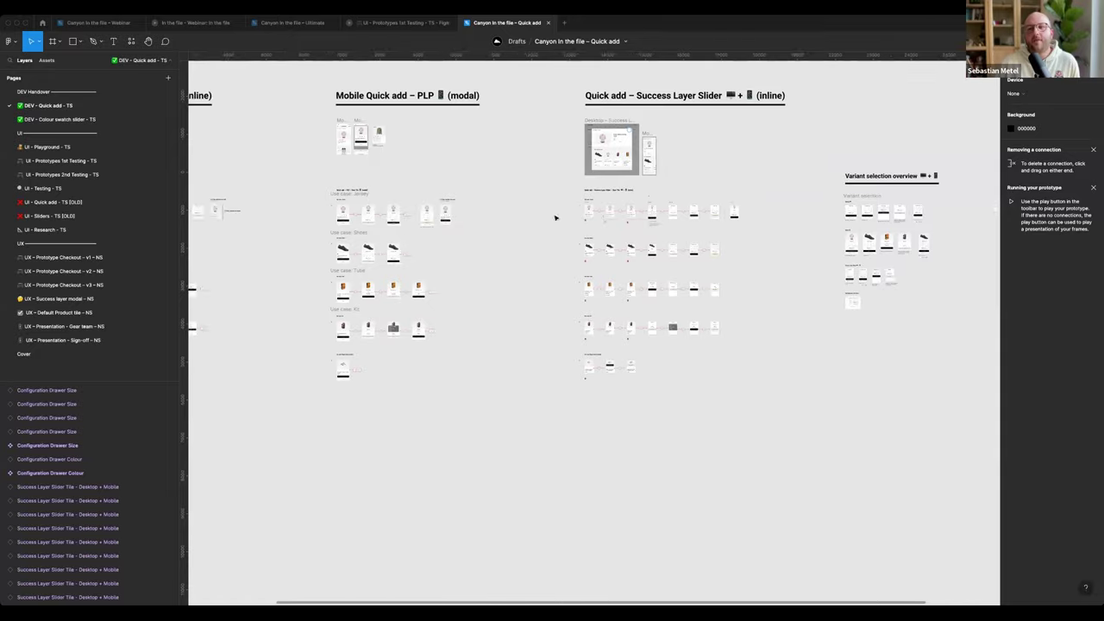
scroll(555, 217, down, 3)
scroll(555, 217, down, 1)
scroll(555, 217, left, 1)
scroll(555, 218, left, 1)
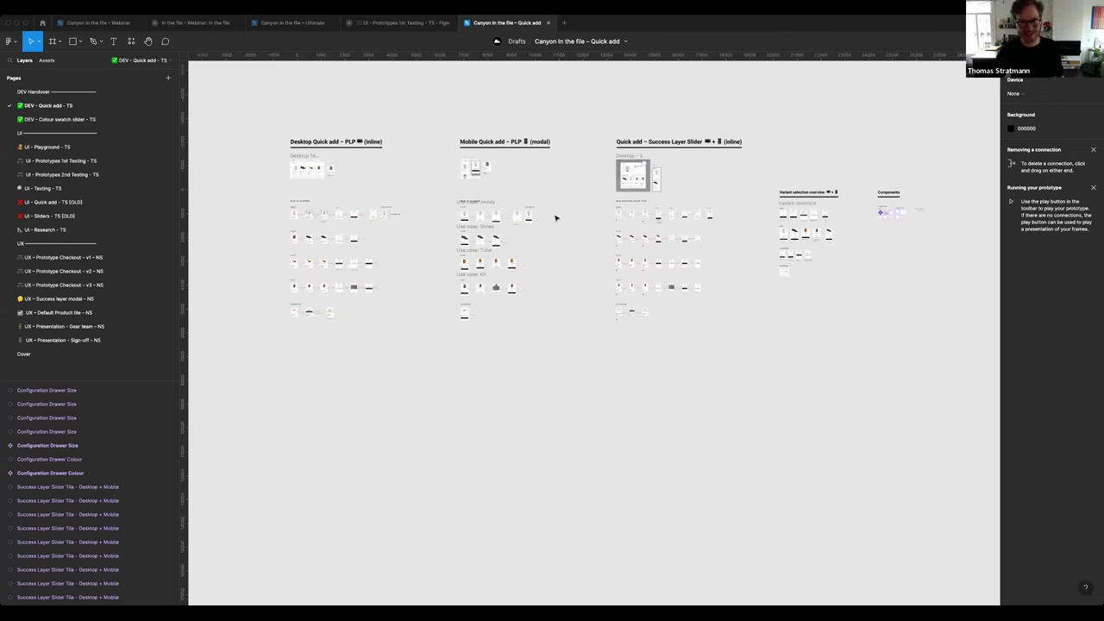
Zoom into the Success Layer Slider tiles: EU Women sizes 36–47, Wheel diameter 32/622, Ridestyle dropdown.
scroll(837, 248, up, 10)
scroll(488, 310, up, 5)
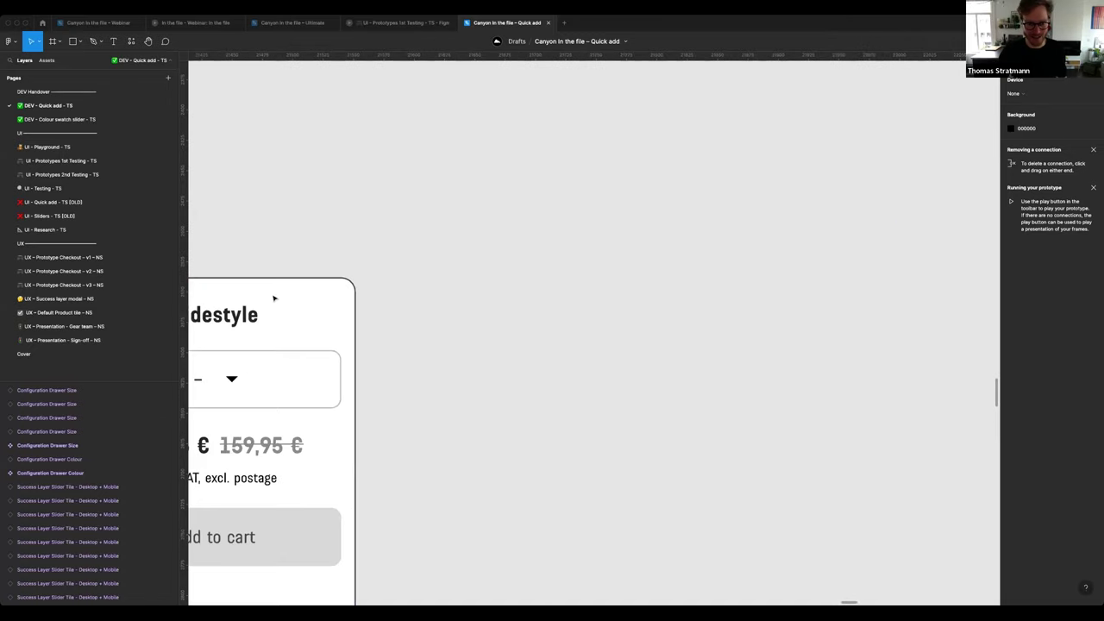
scroll(387, 360, down, 1)
scroll(388, 359, down, 5)
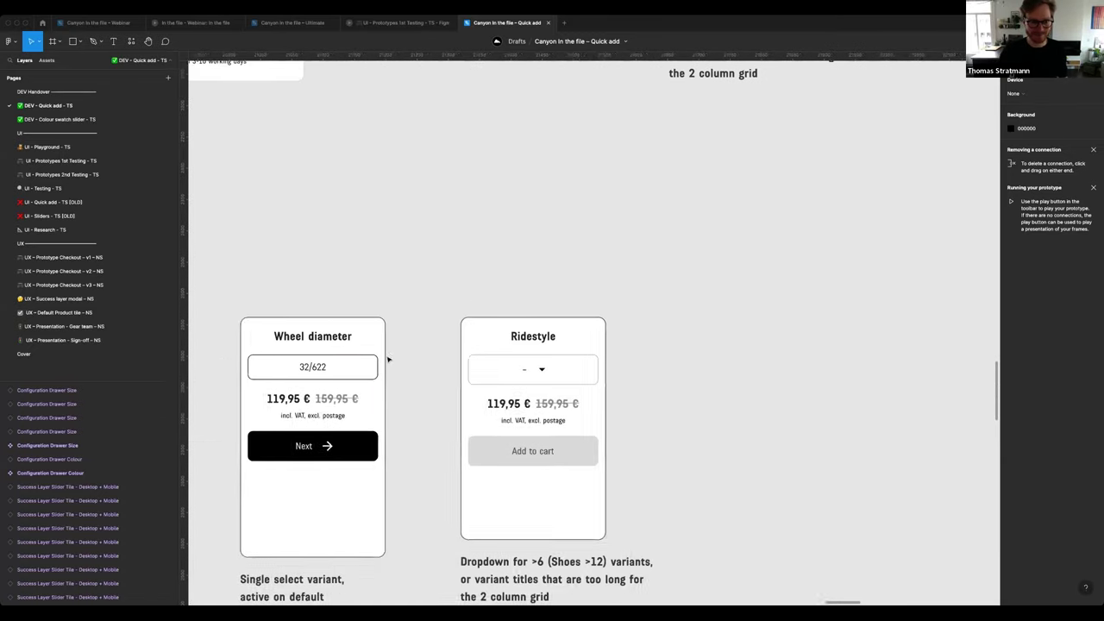
scroll(388, 359, left, 5)
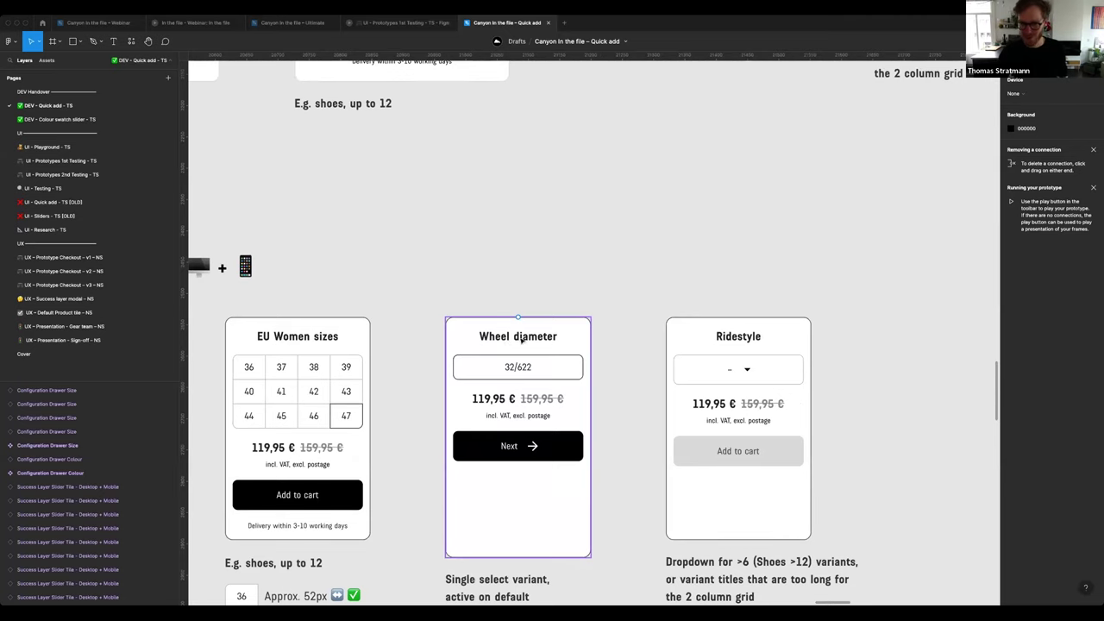
scroll(522, 299, down, 1)
scroll(560, 306, left, 3)
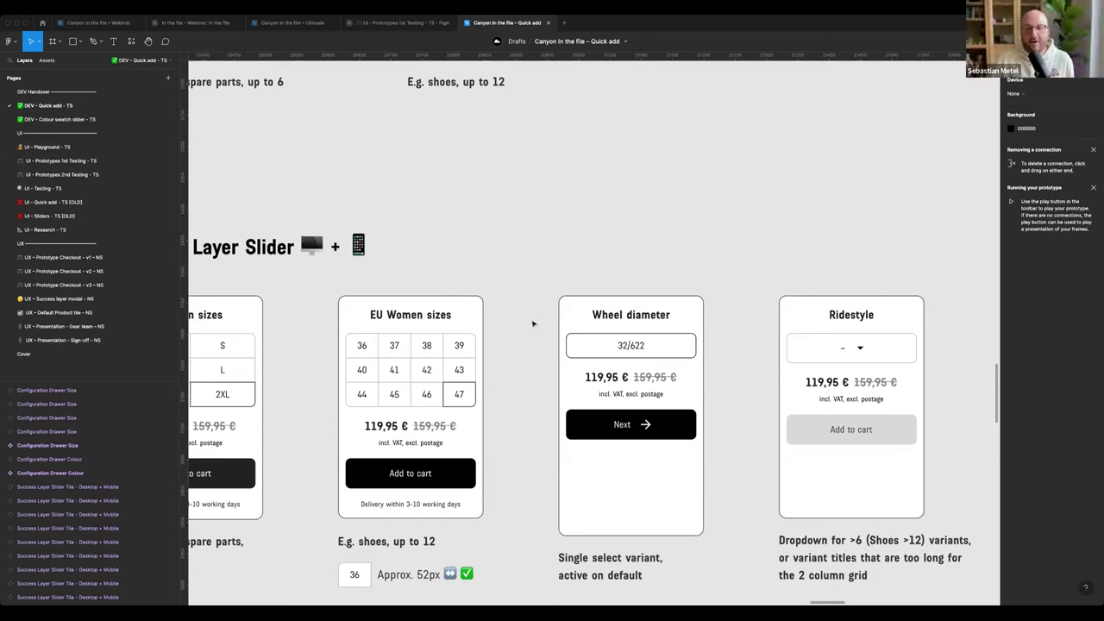
Zoom out and pan to the Mobile Quick add PLP (modal) flows for Jersey, Shoes, Tube and Kit.
scroll(518, 309, down, 5)
scroll(518, 309, down, 5)
scroll(518, 309, down, 3)
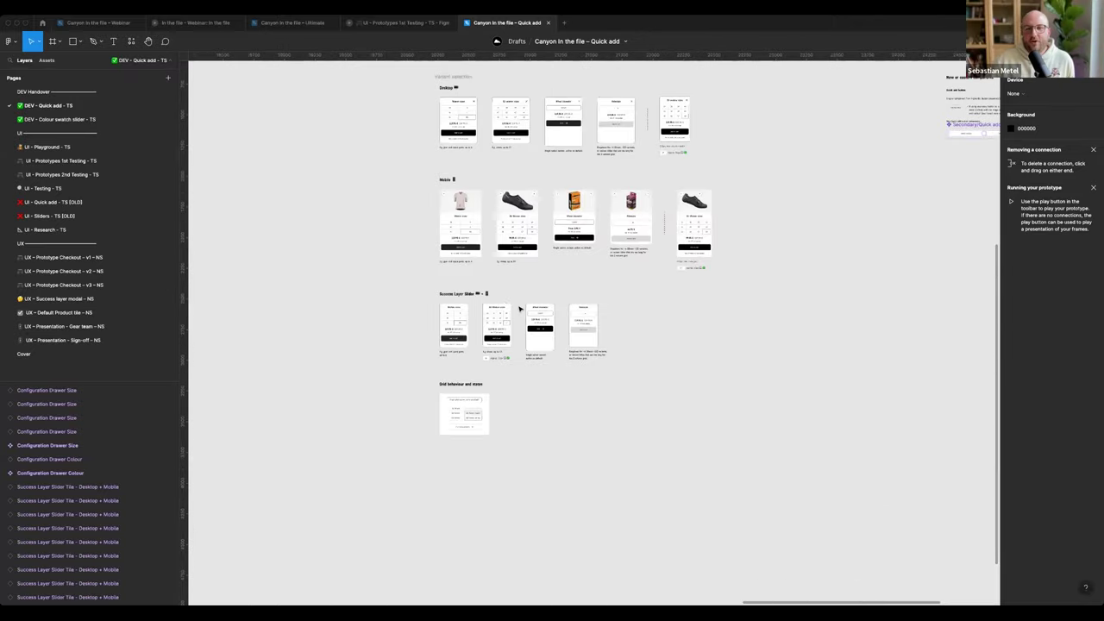
scroll(519, 309, down, 2)
scroll(519, 309, down, 2)
scroll(519, 309, left, 5)
scroll(519, 309, left, 5)
scroll(519, 309, left, 5)
scroll(519, 309, down, 2)
scroll(519, 308, left, 5)
scroll(519, 309, left, 2)
scroll(519, 308, left, 1)
scroll(519, 308, up, 2)
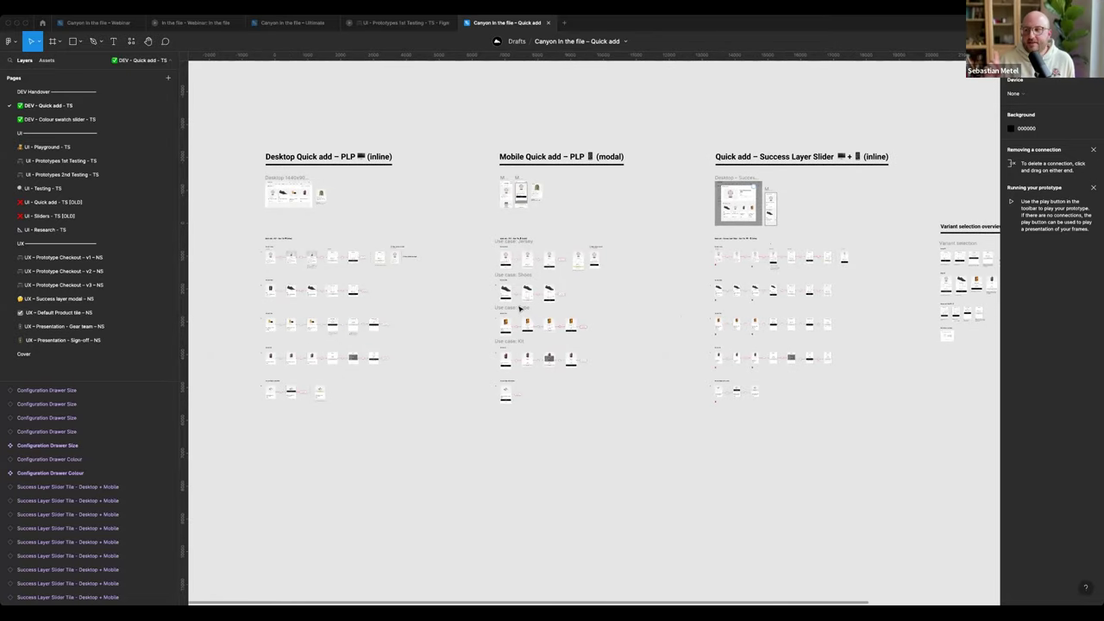
scroll(498, 307, right, 1)
scroll(505, 312, right, 2)
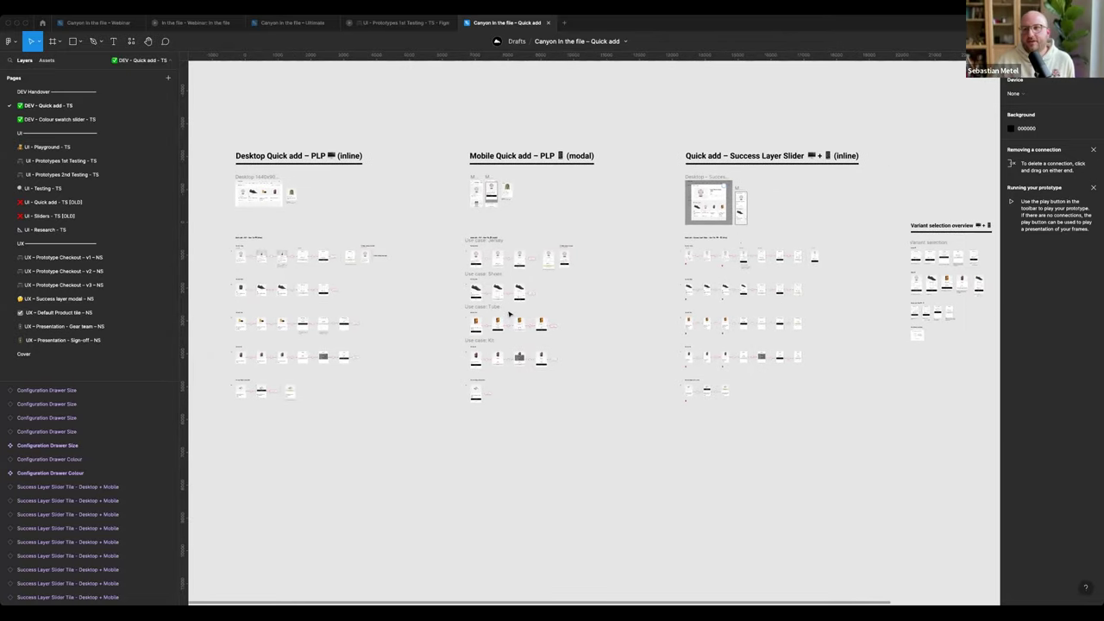